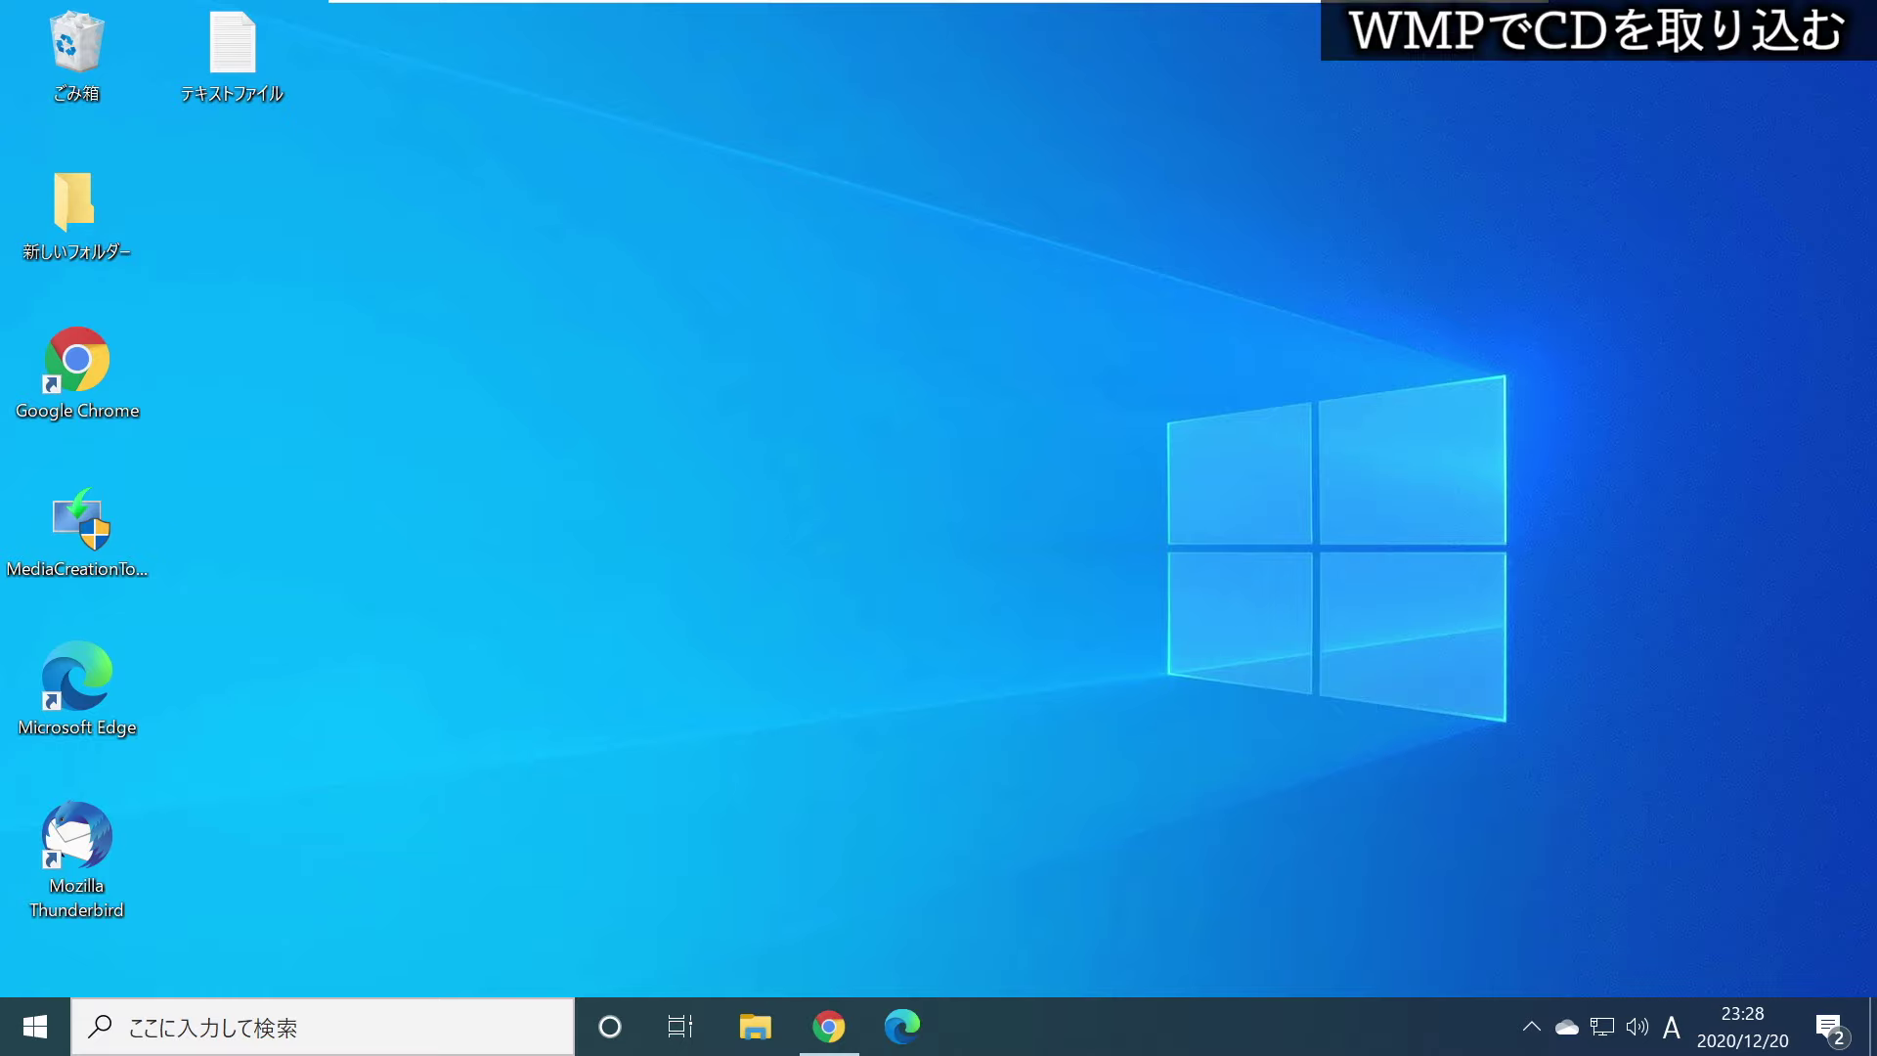
Launch Windows Media Player from the Windows アクセサリ group of installed programs
key(super)
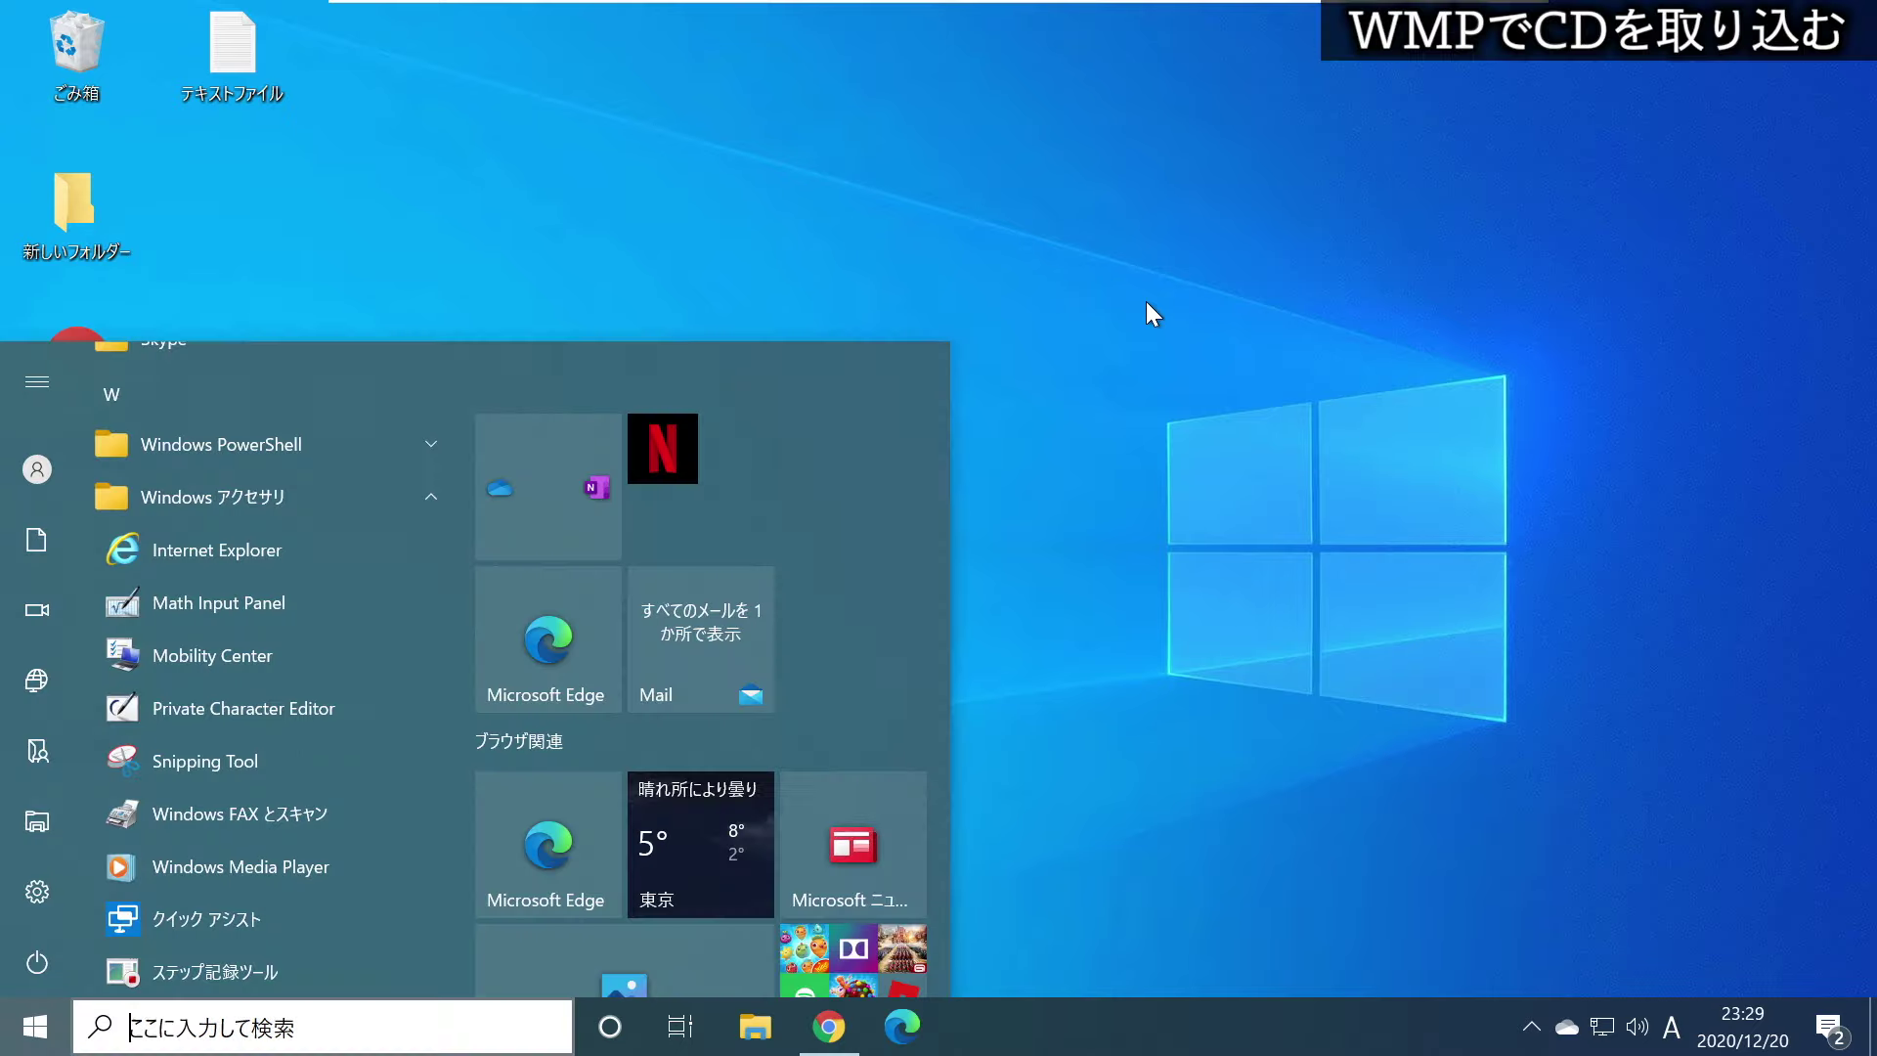
click(1158, 301)
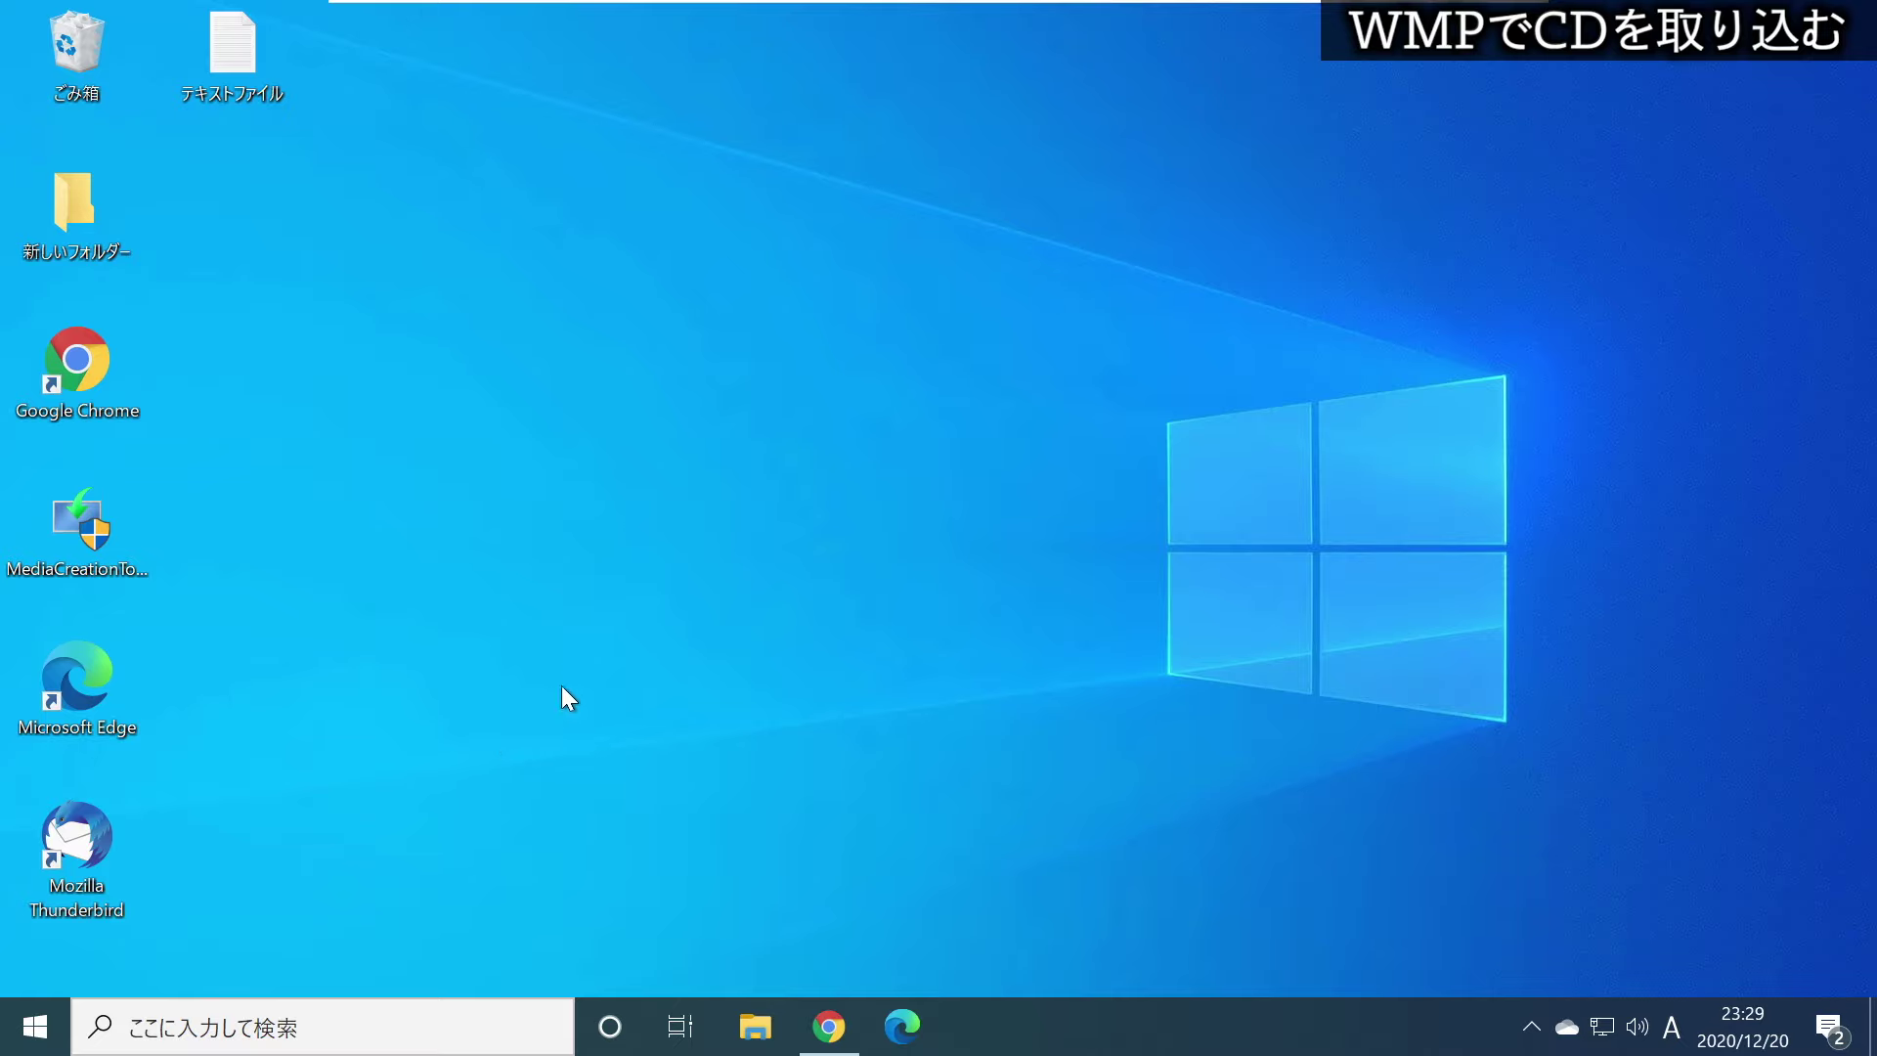
click(33, 1024)
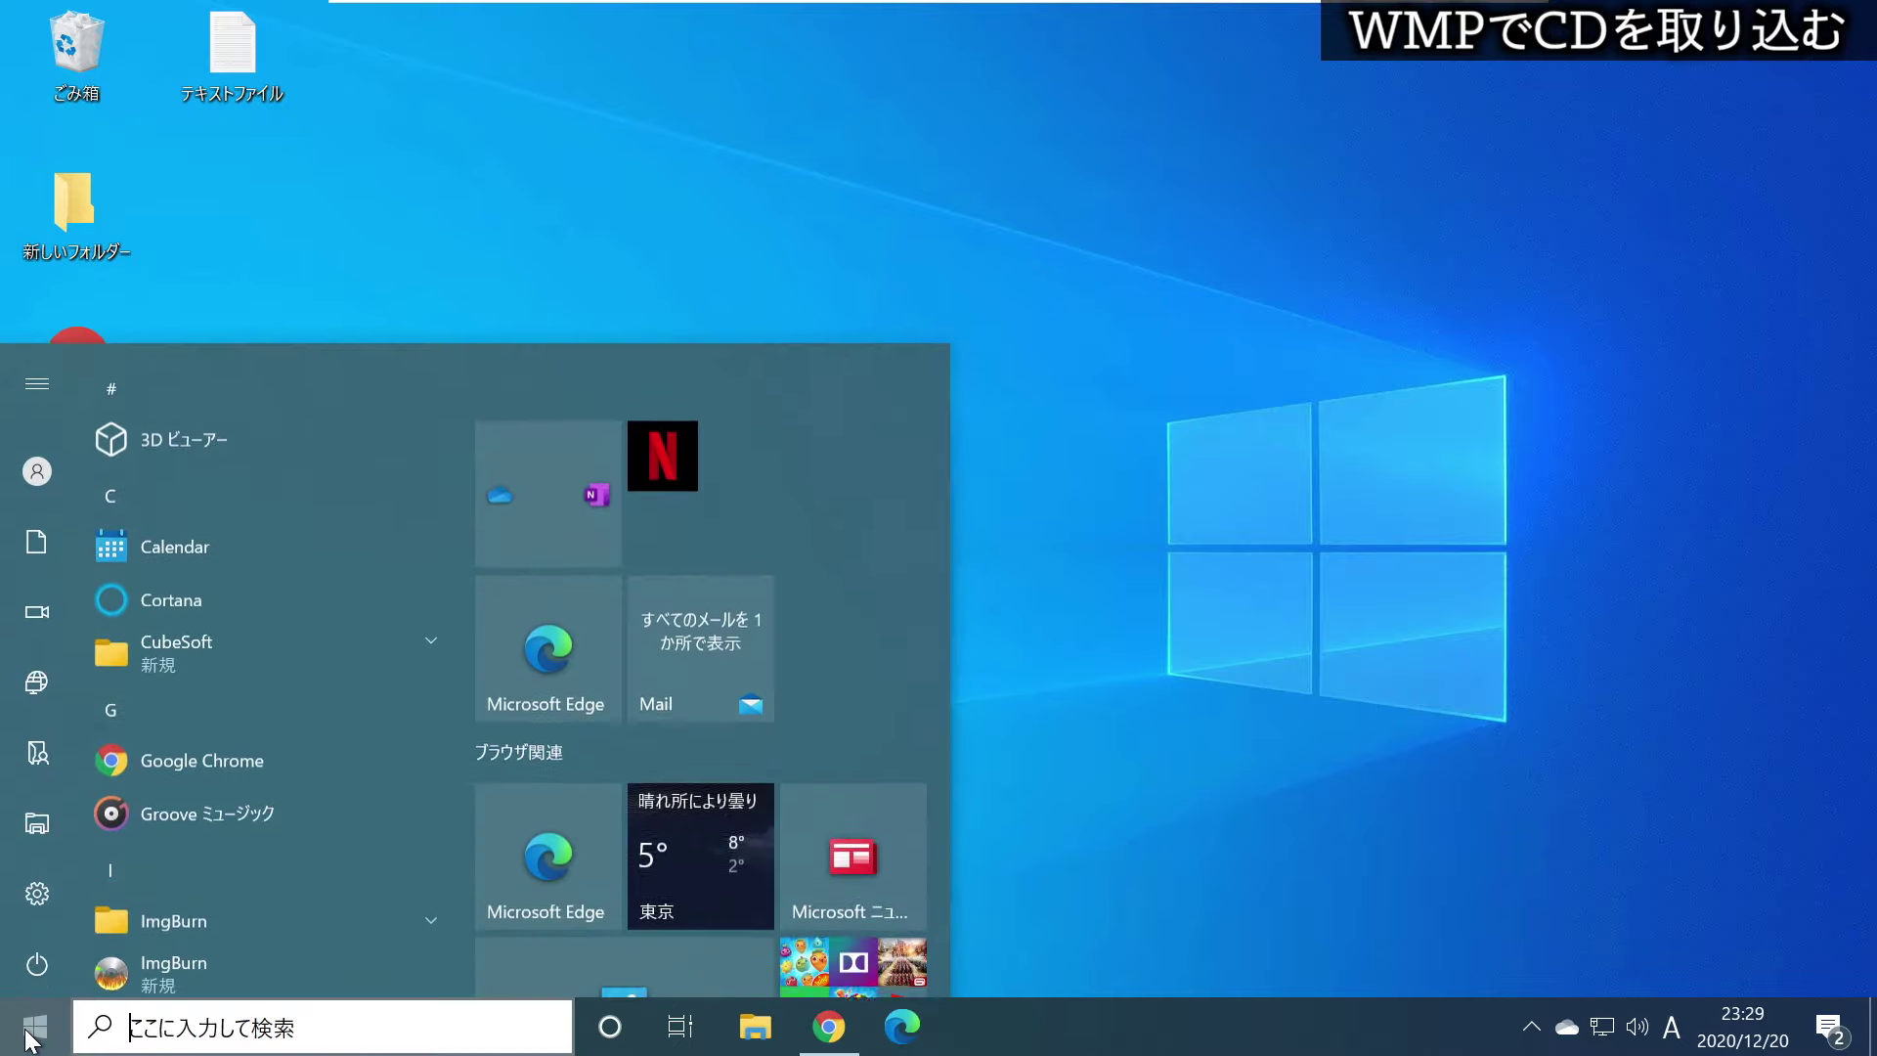
scroll(309, 843, down, 15)
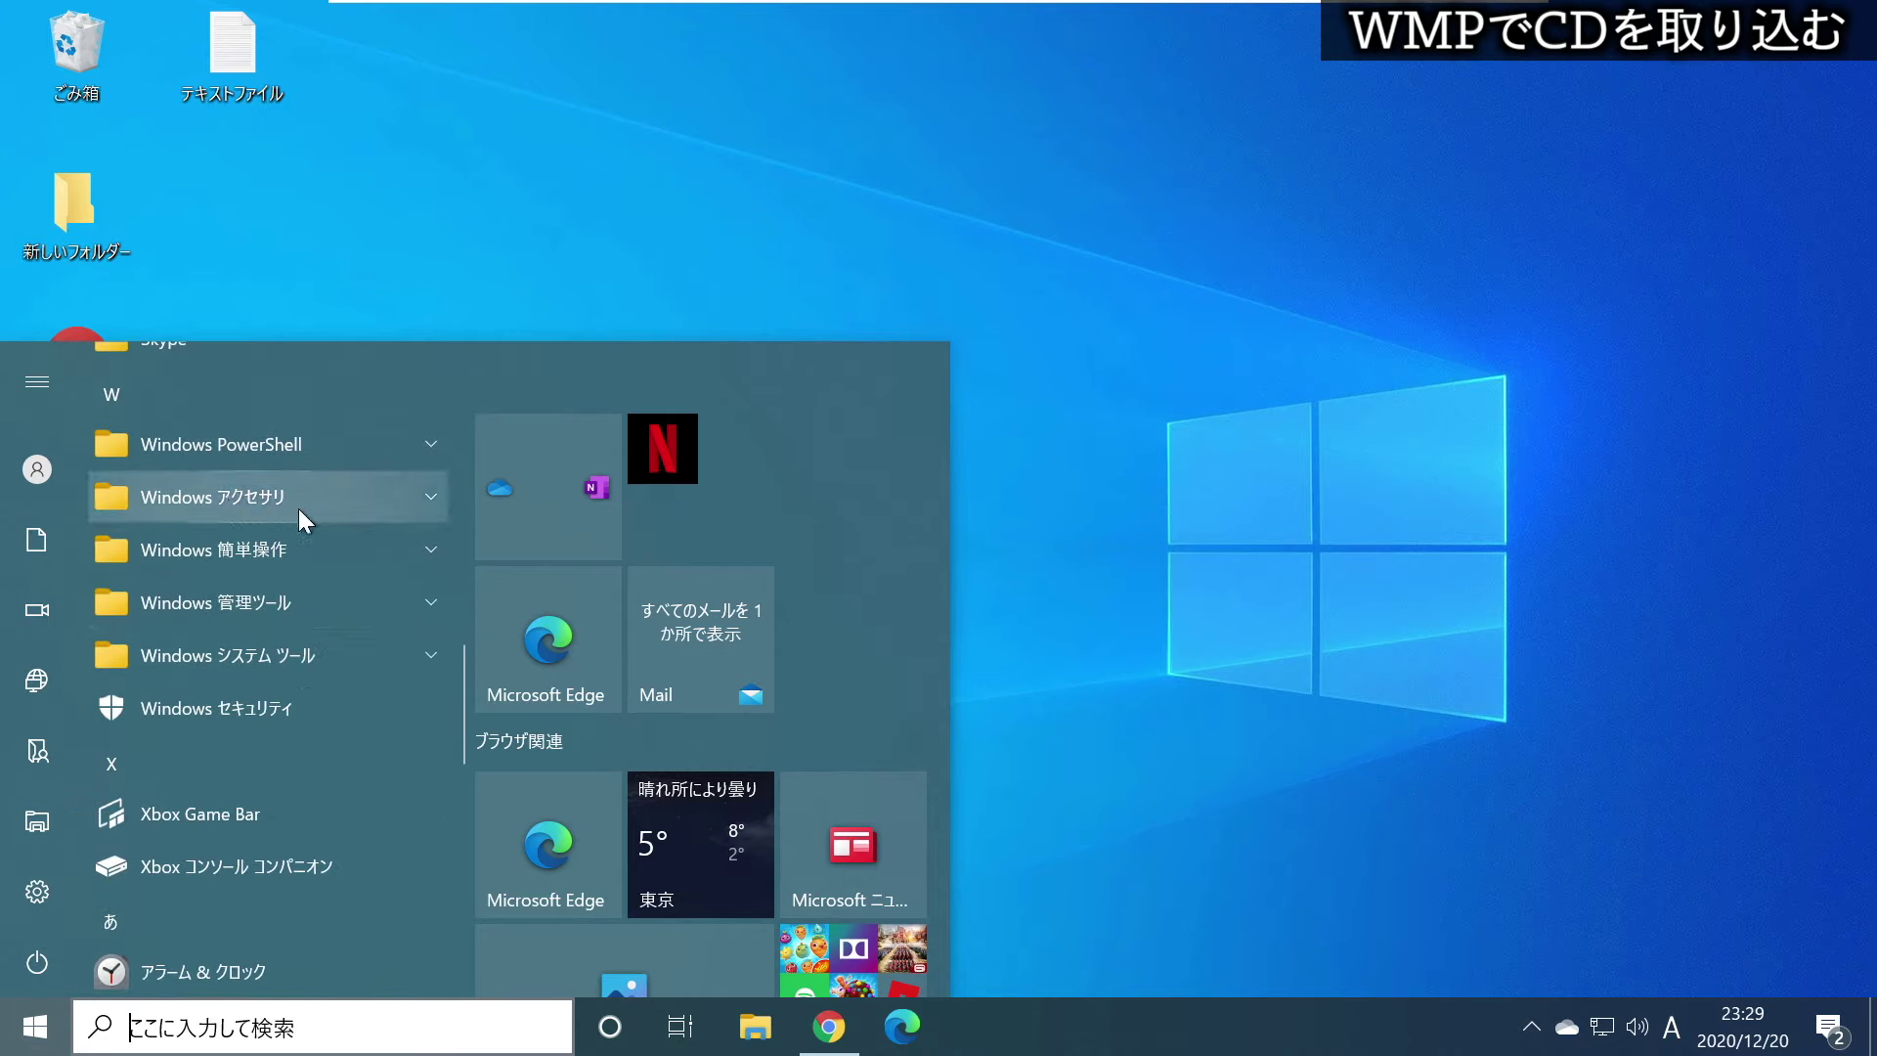
click(240, 502)
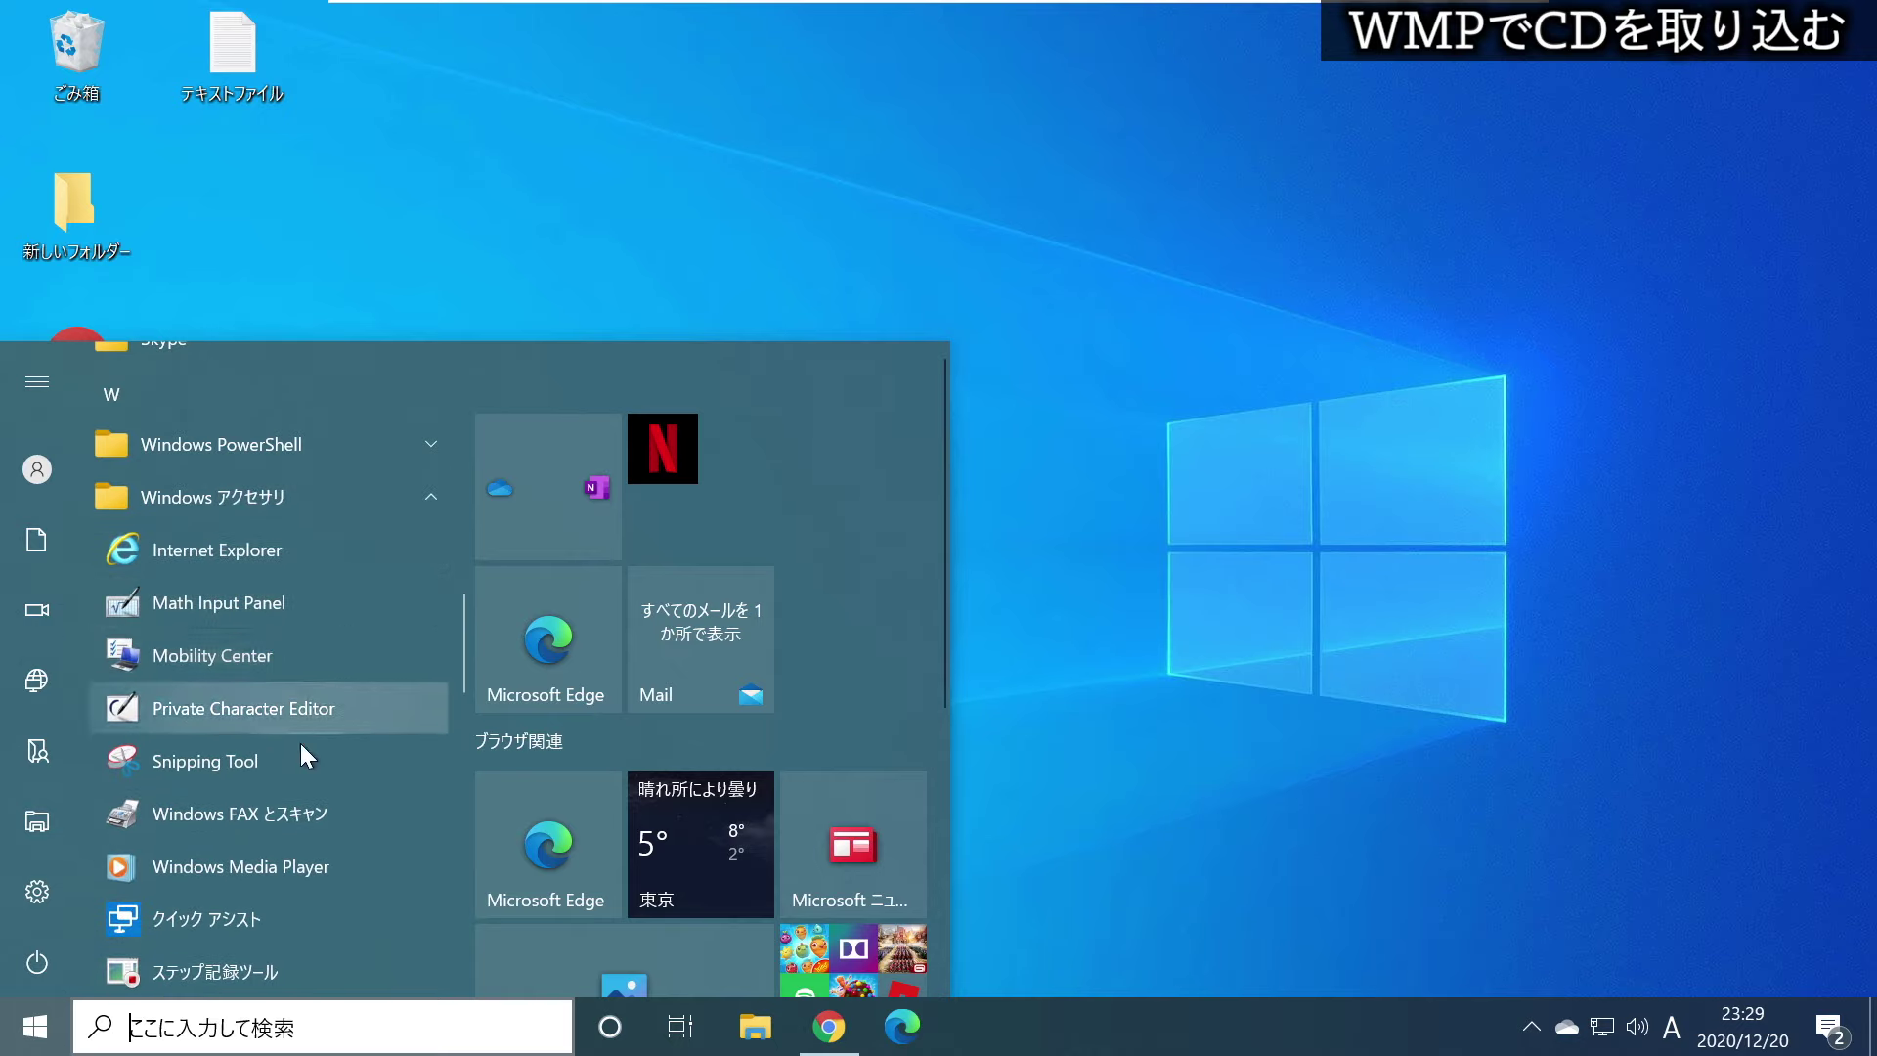
scroll(291, 759, down, 1)
scroll(291, 760, down, 1)
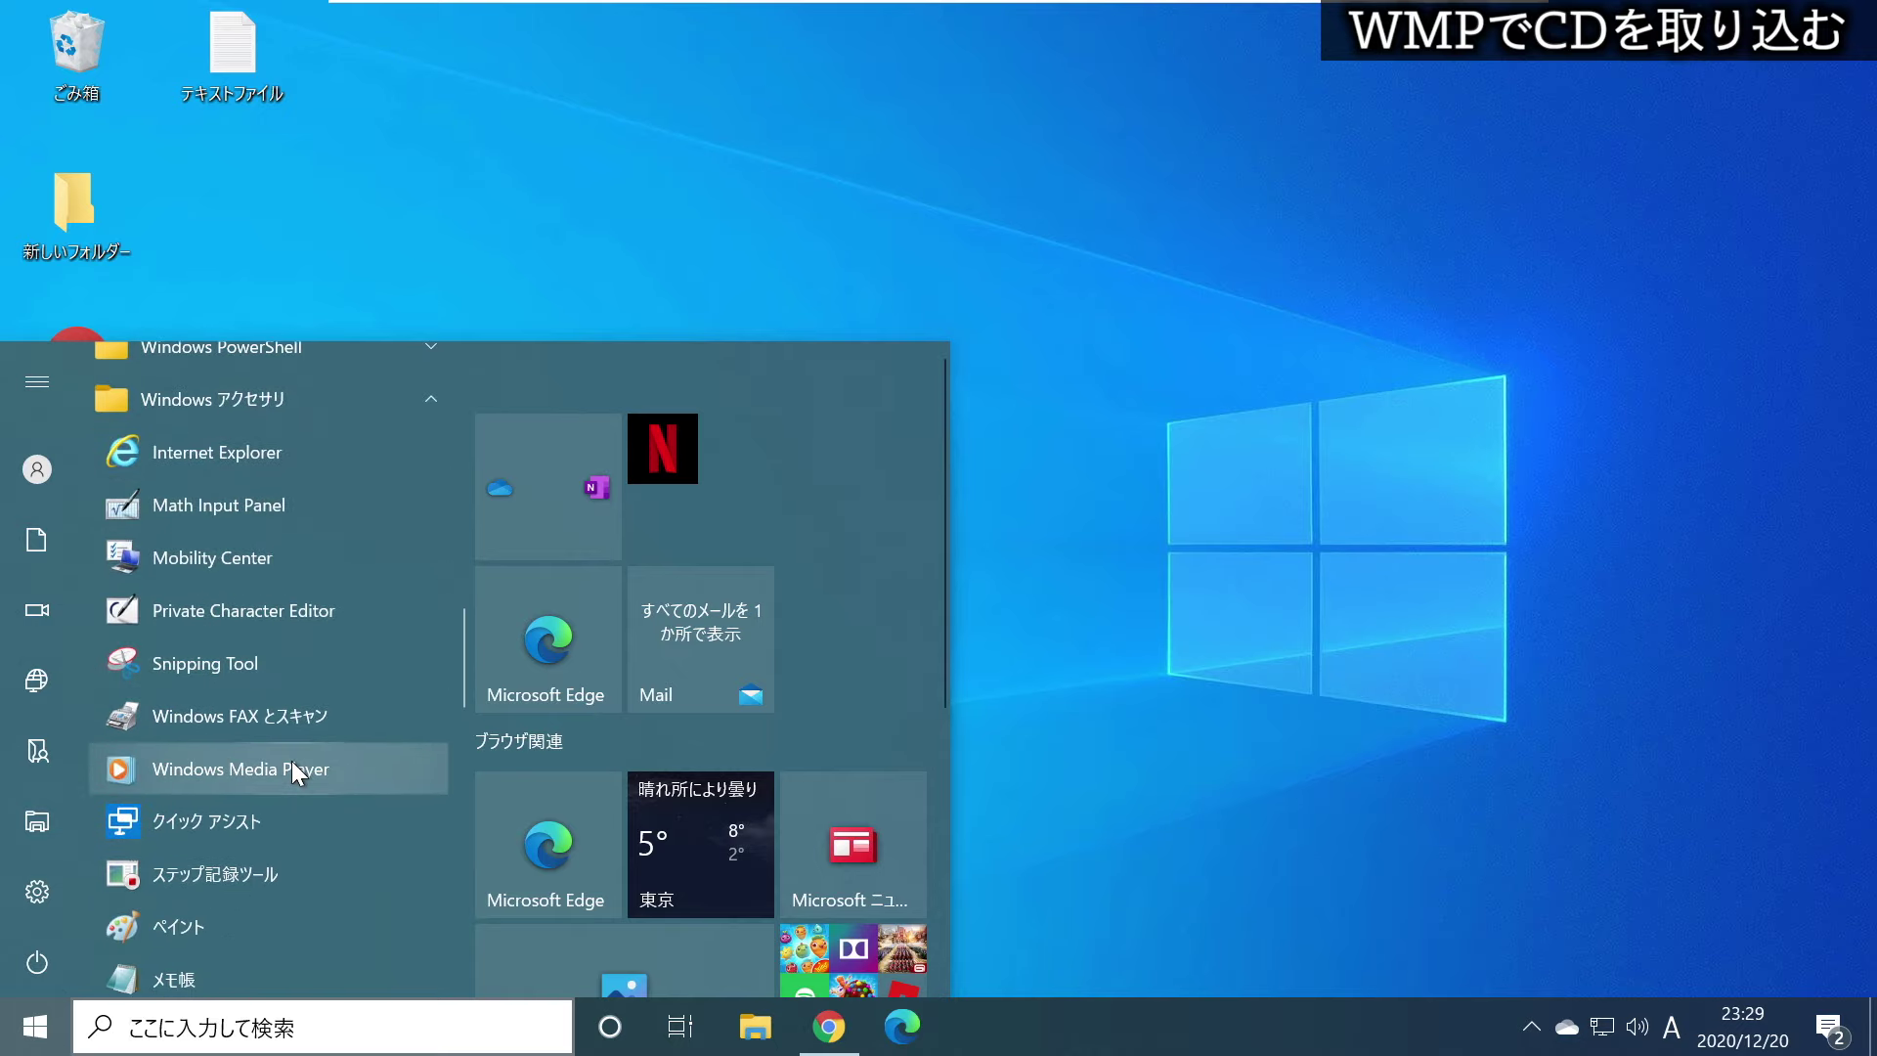
click(227, 768)
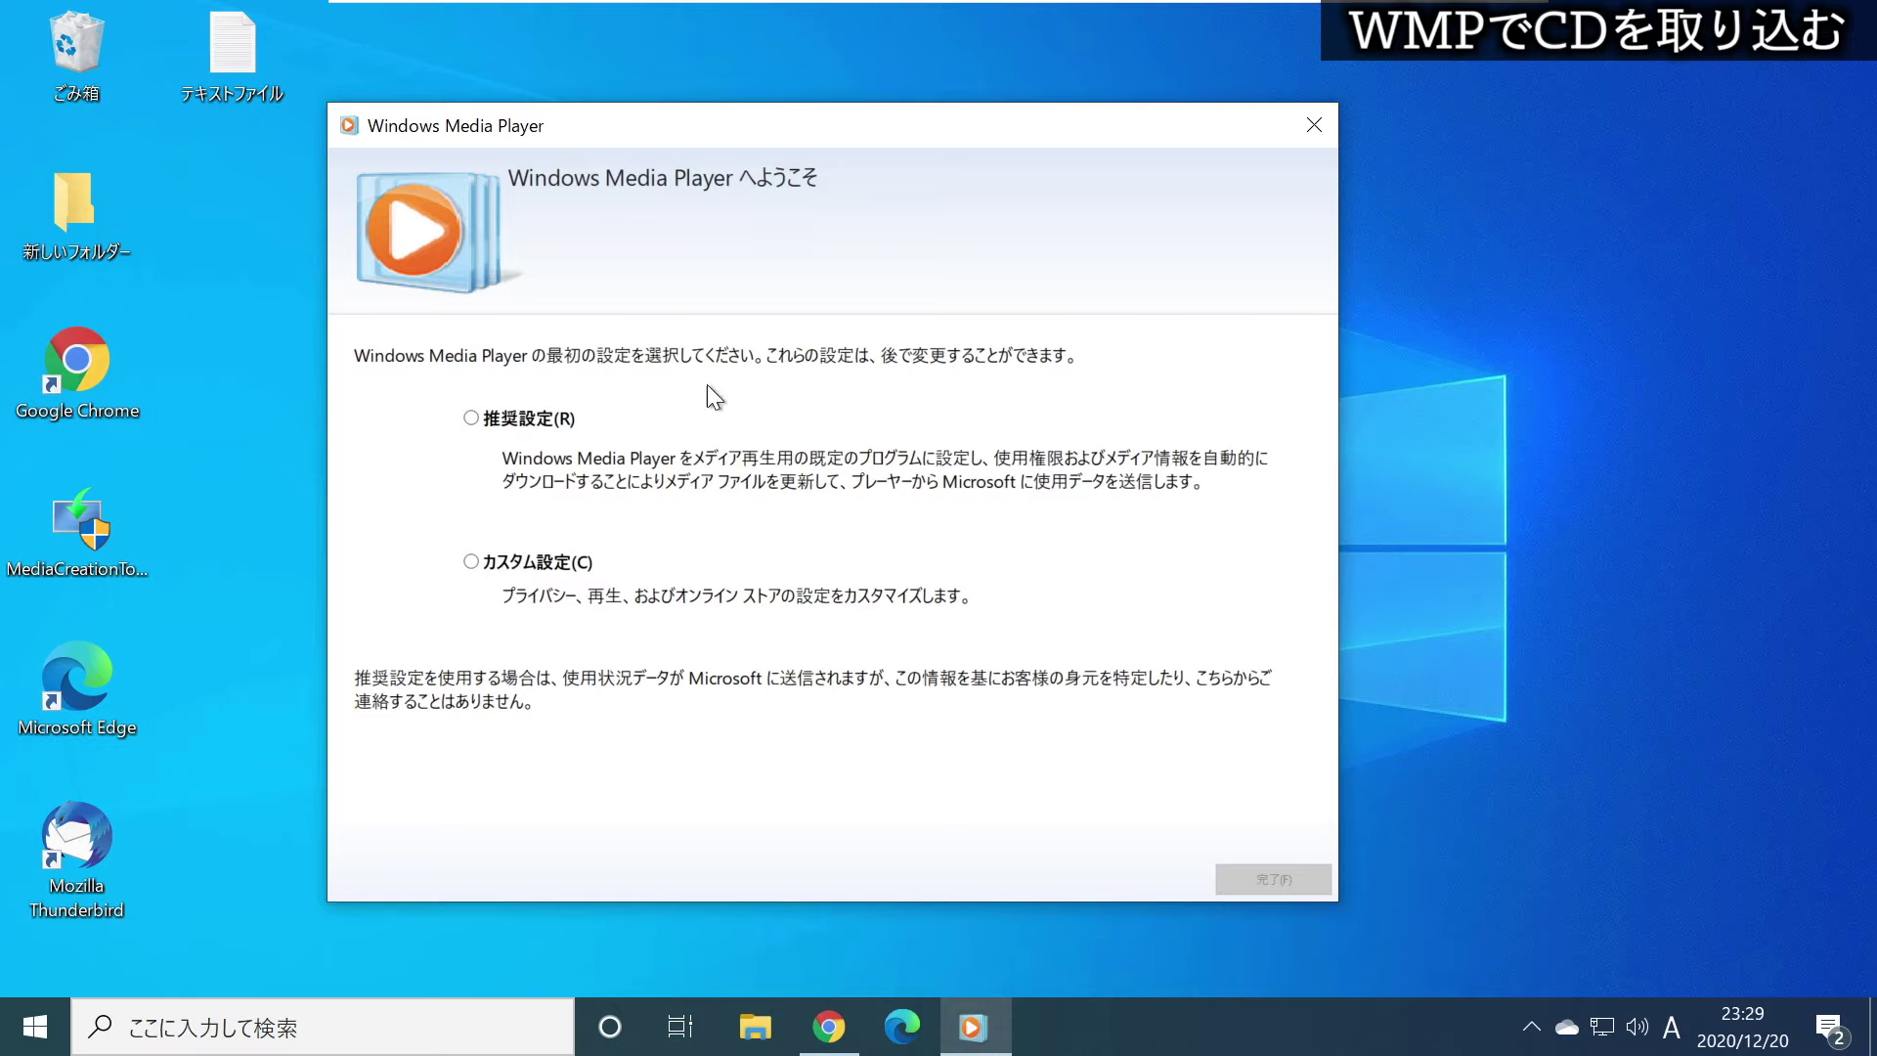
Complete the Windows Media Player first-run setup with the recommended settings (推奨設定)
drag(784, 132, 795, 126)
click(645, 465)
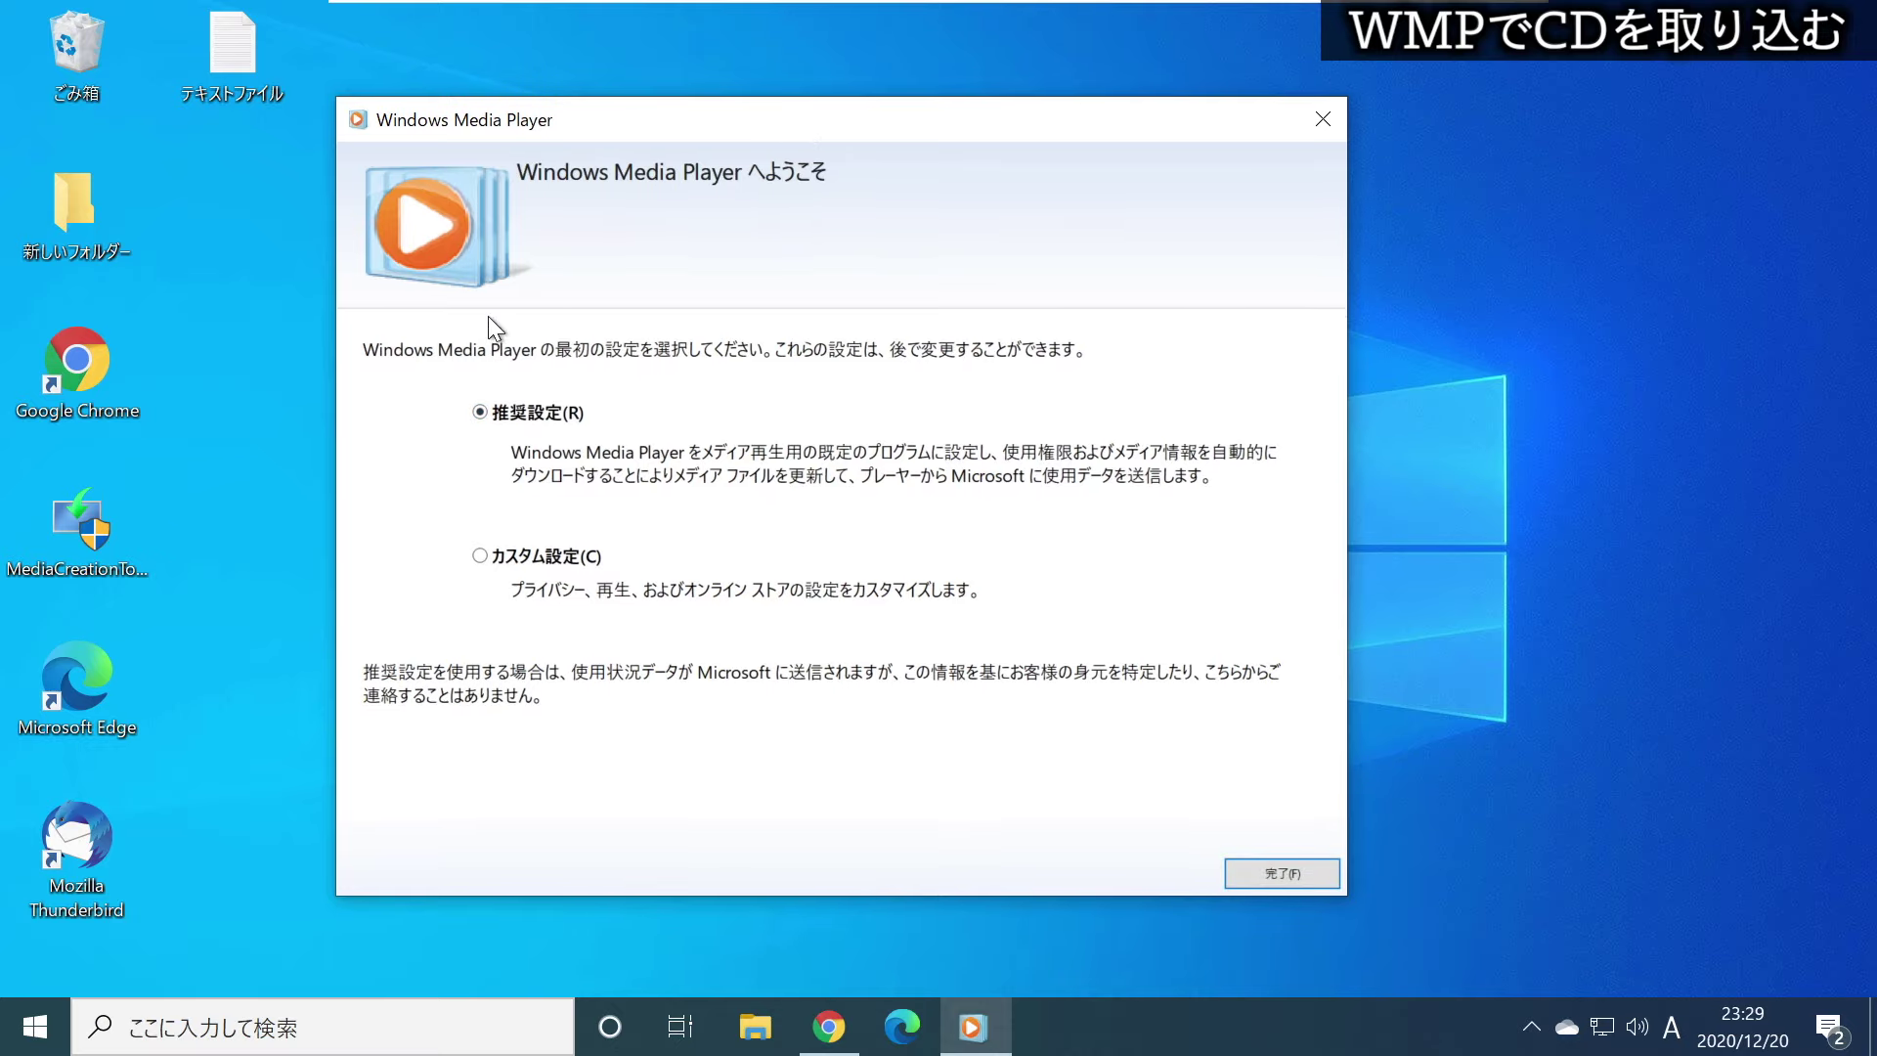
drag(727, 114, 705, 108)
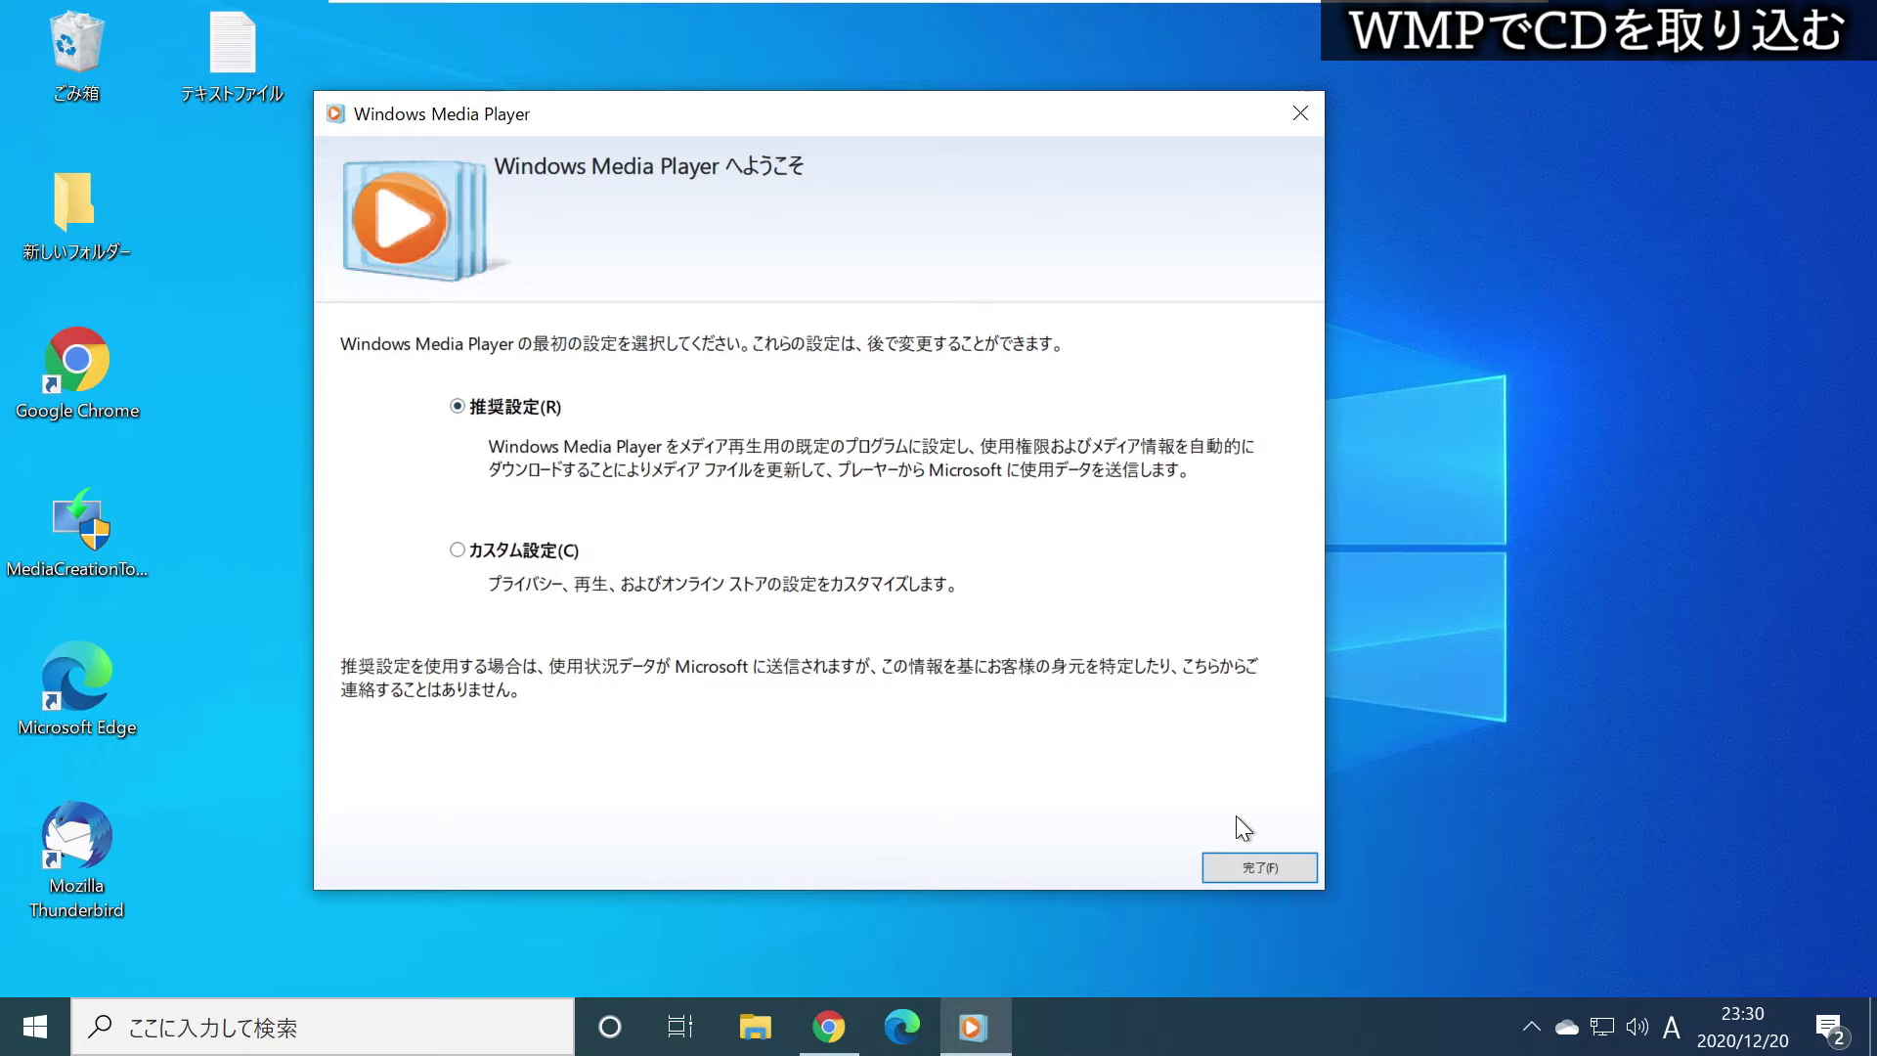
click(1263, 872)
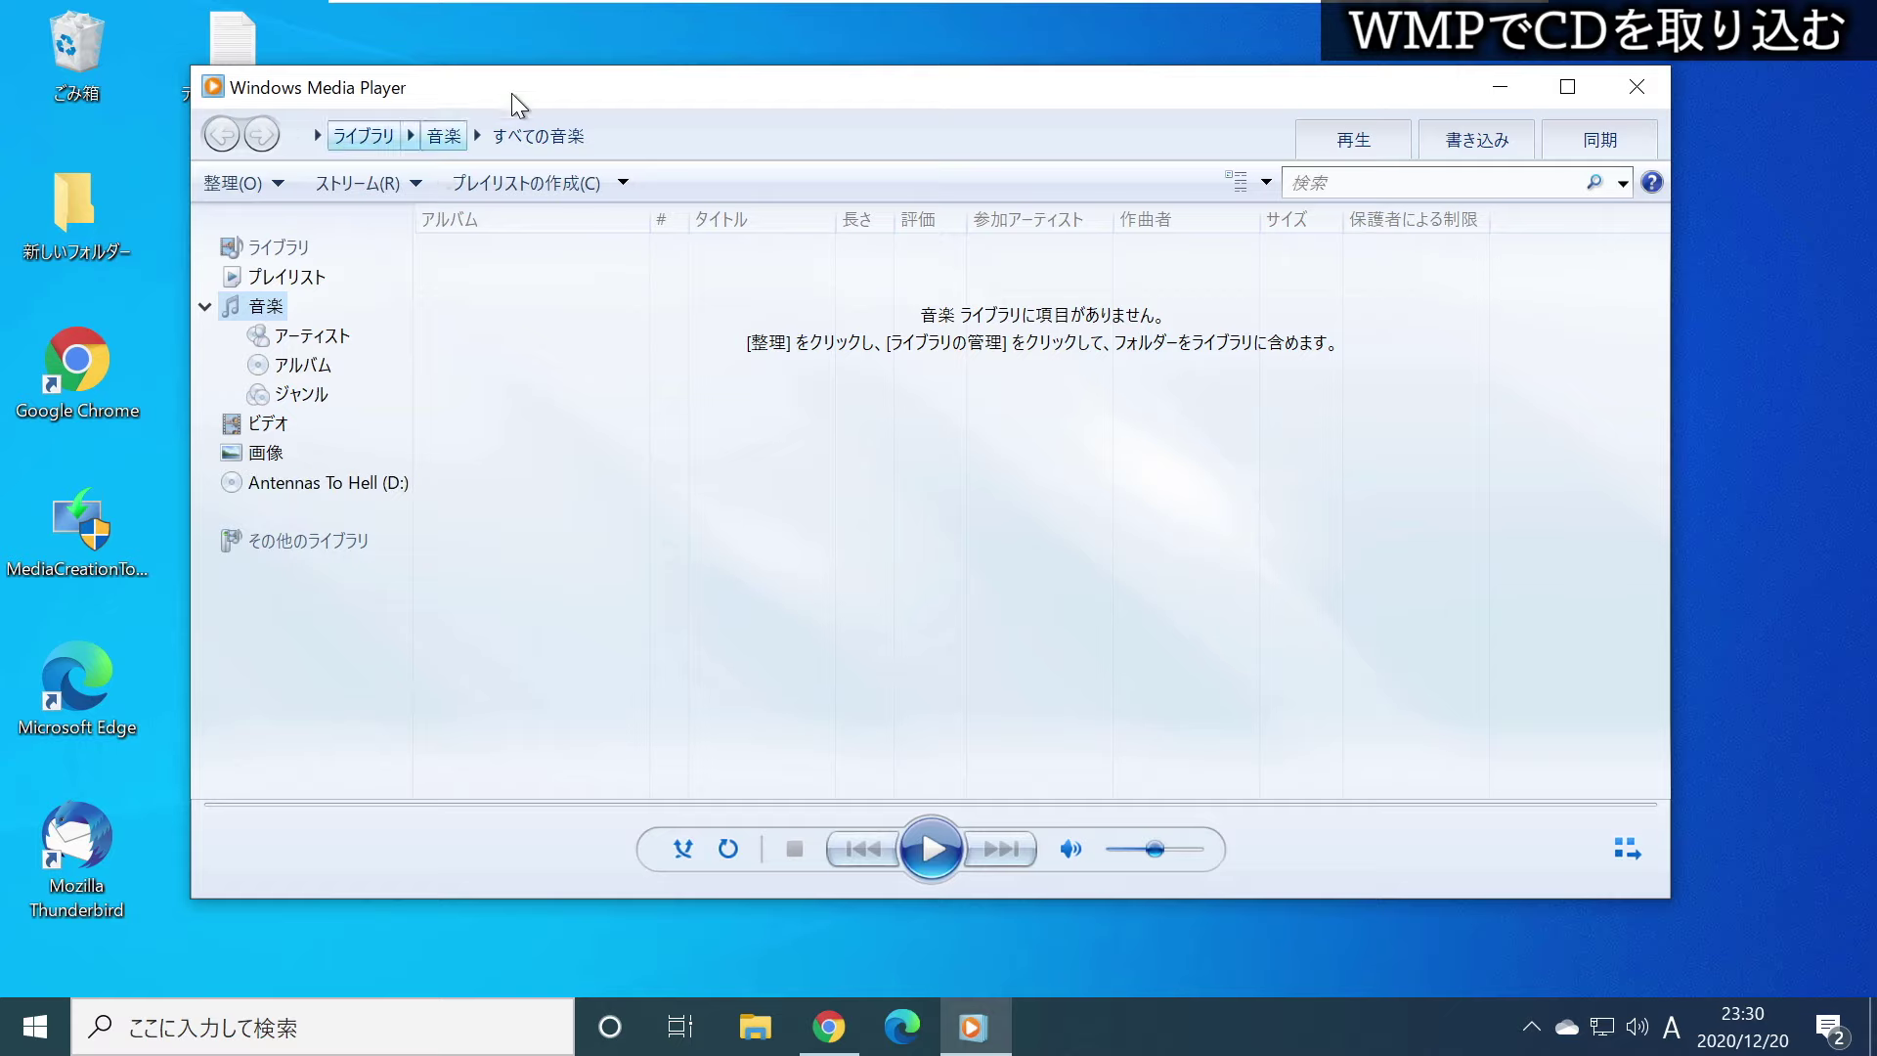
Show the tracks of the Antennas To Hell (D:) CD and set the rip quality to 320 Kbps (最高品質)
drag(558, 84, 587, 120)
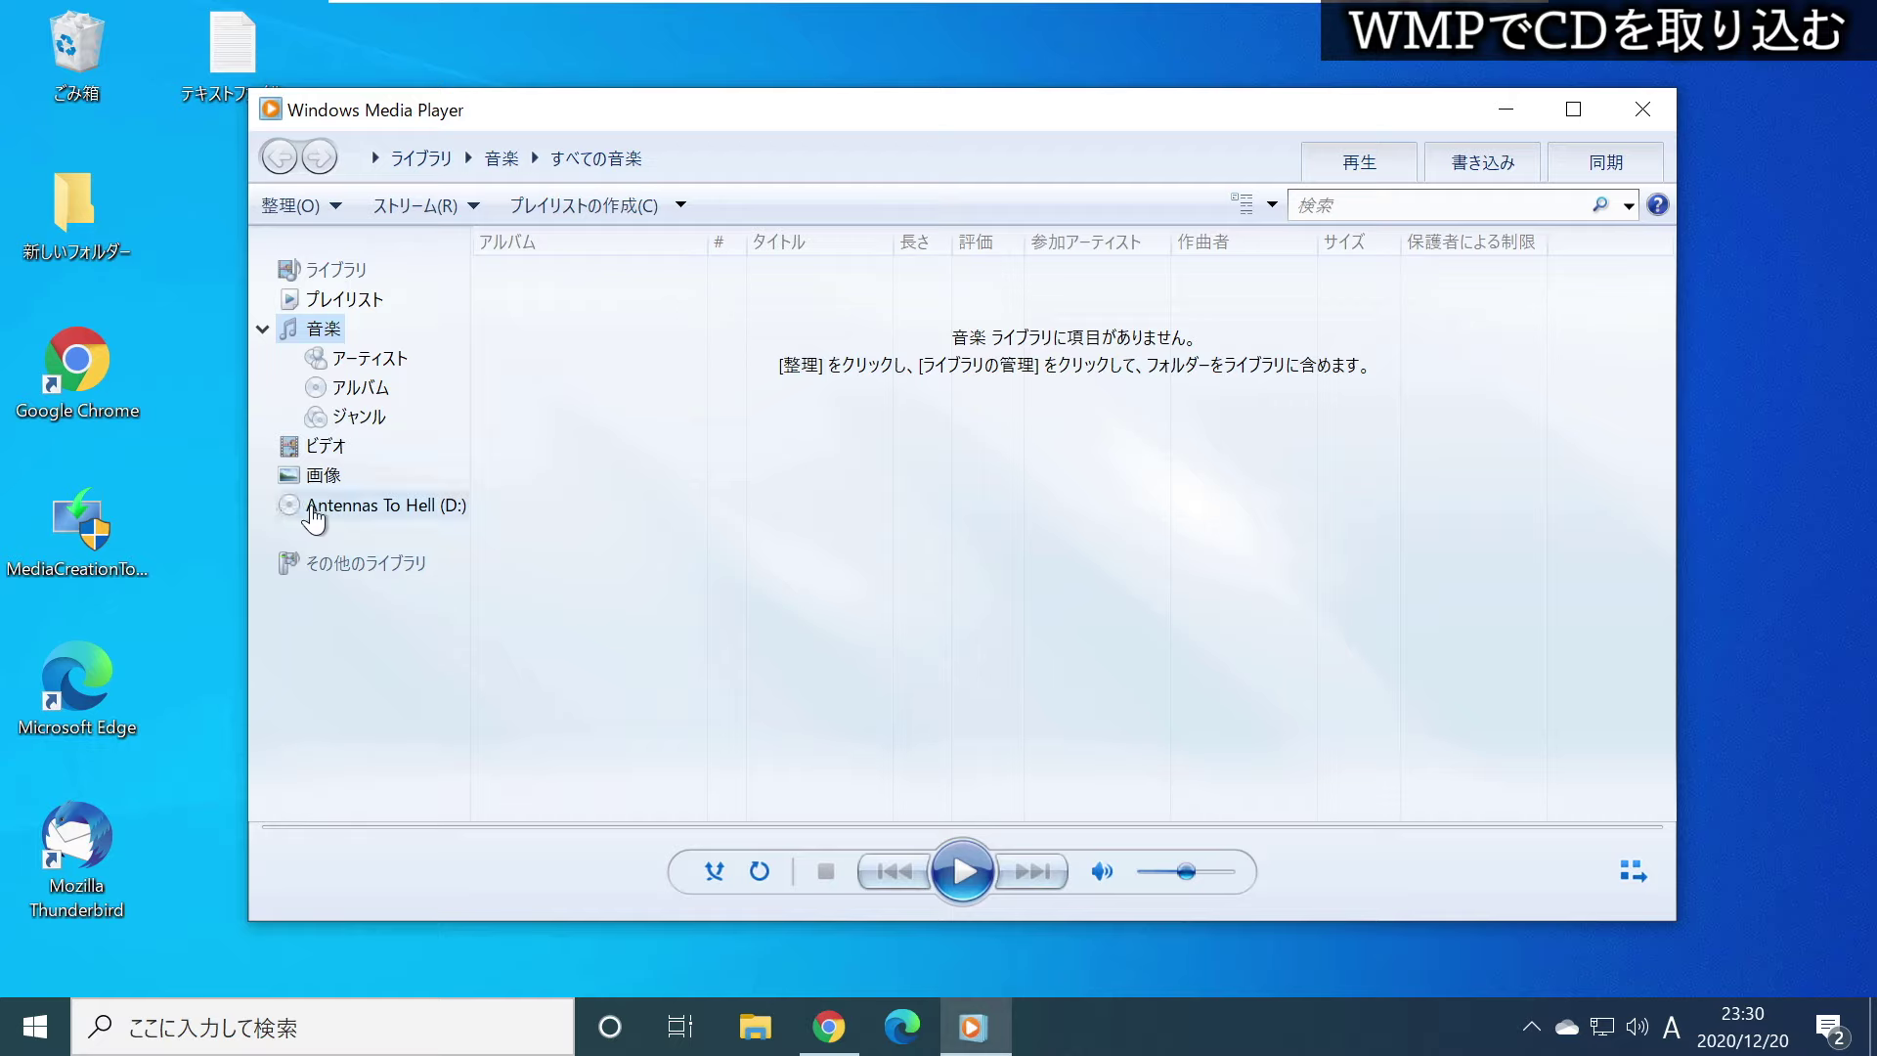
click(362, 508)
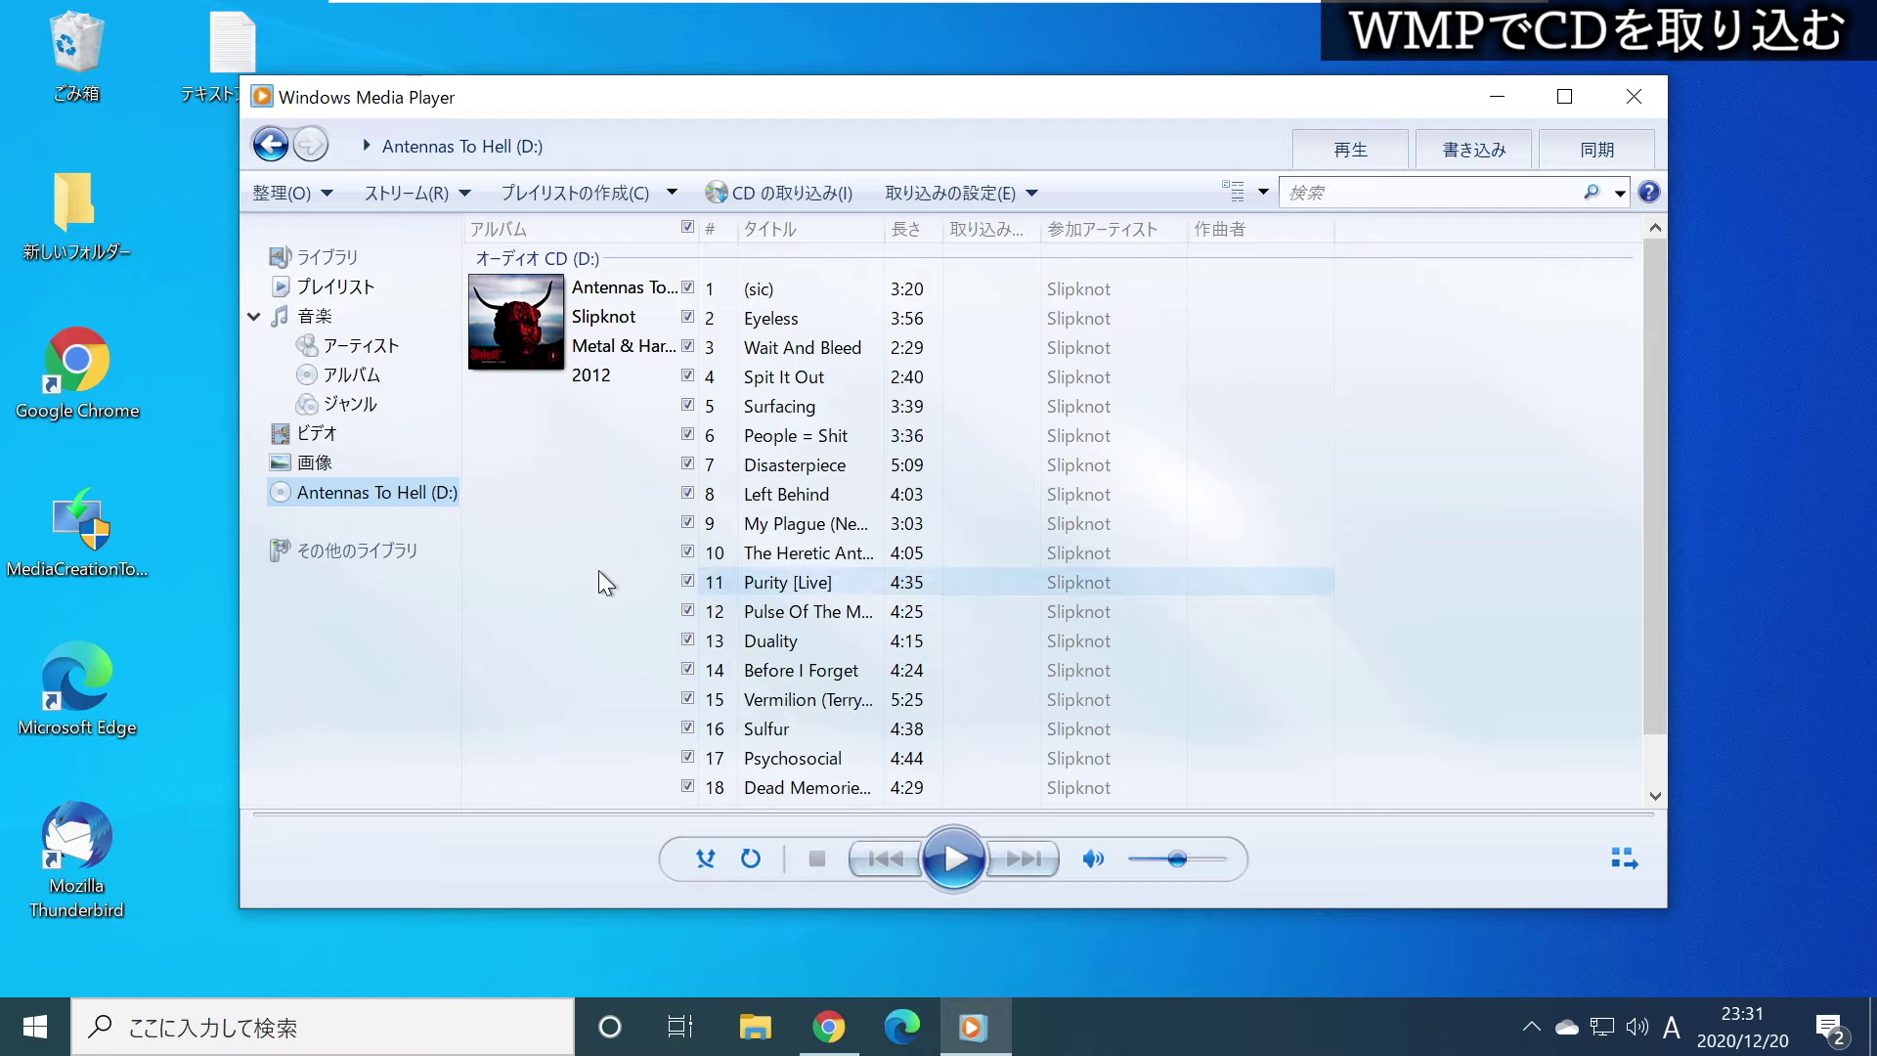
click(940, 194)
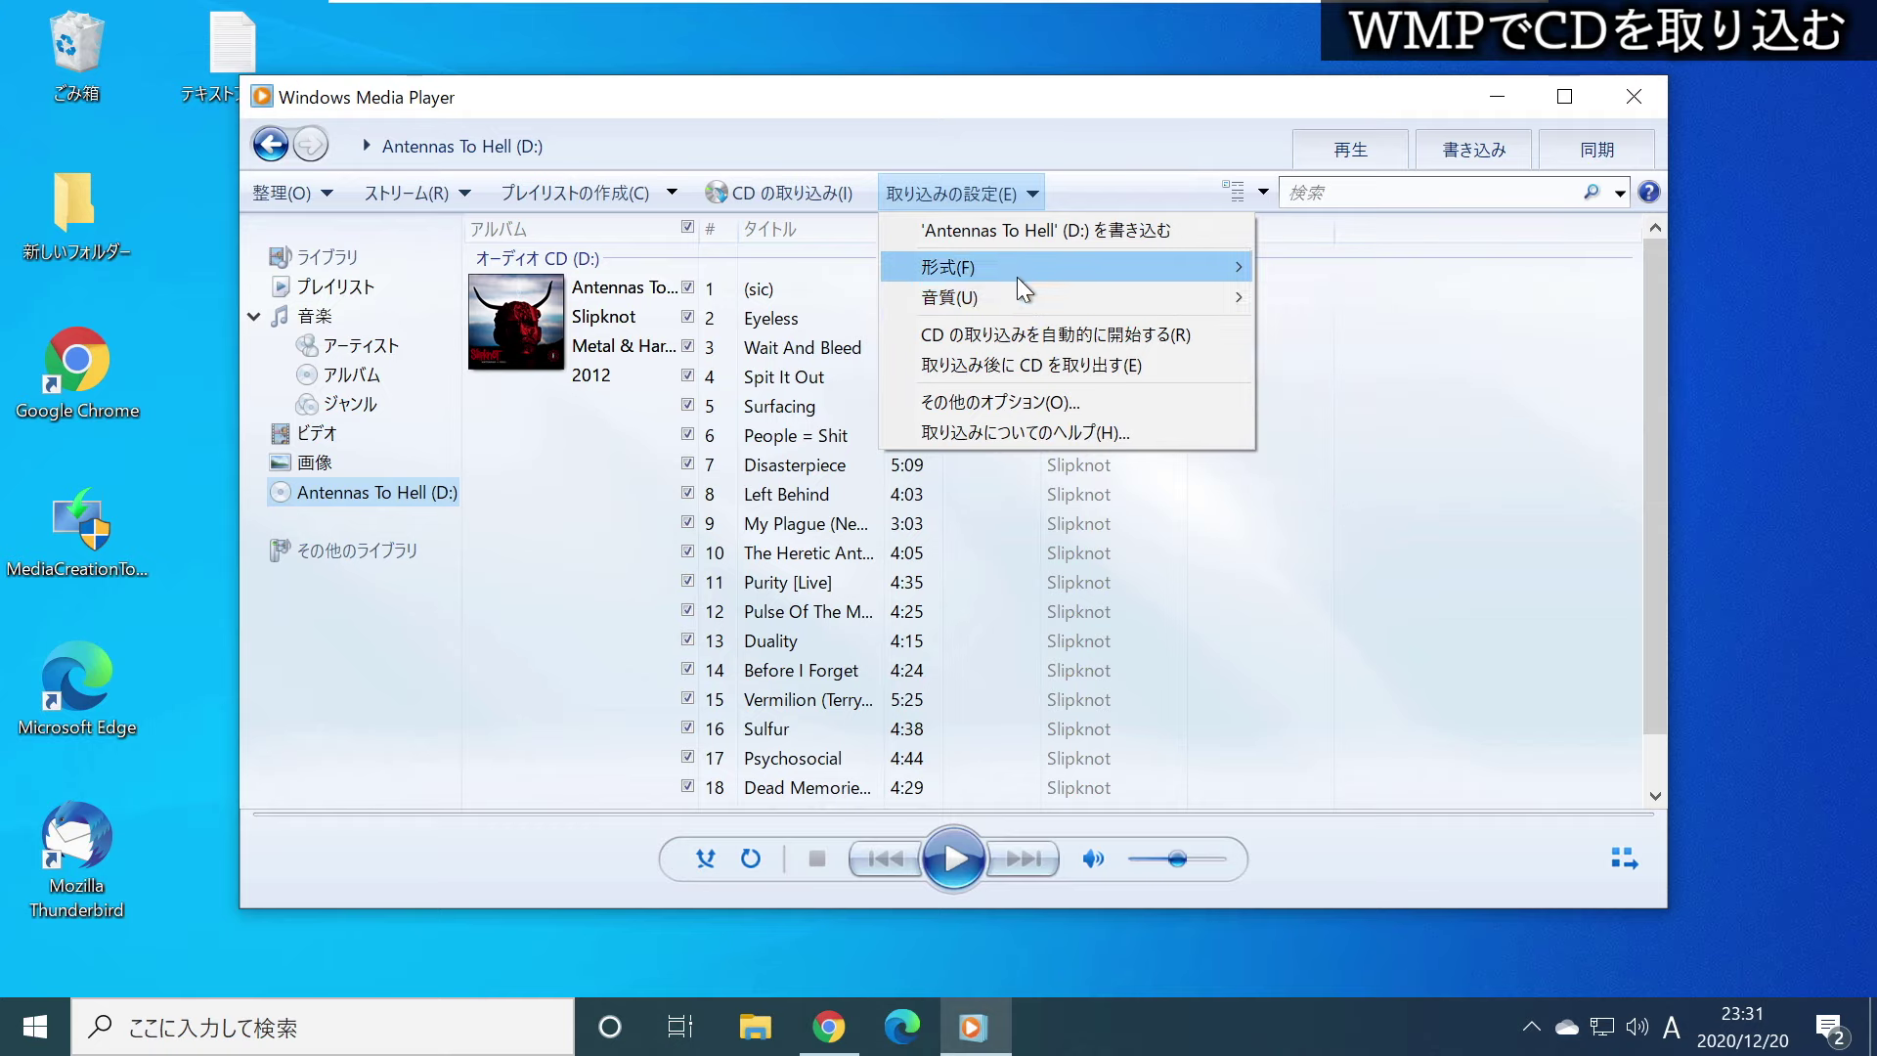
click(1005, 190)
mouse_move(988, 298)
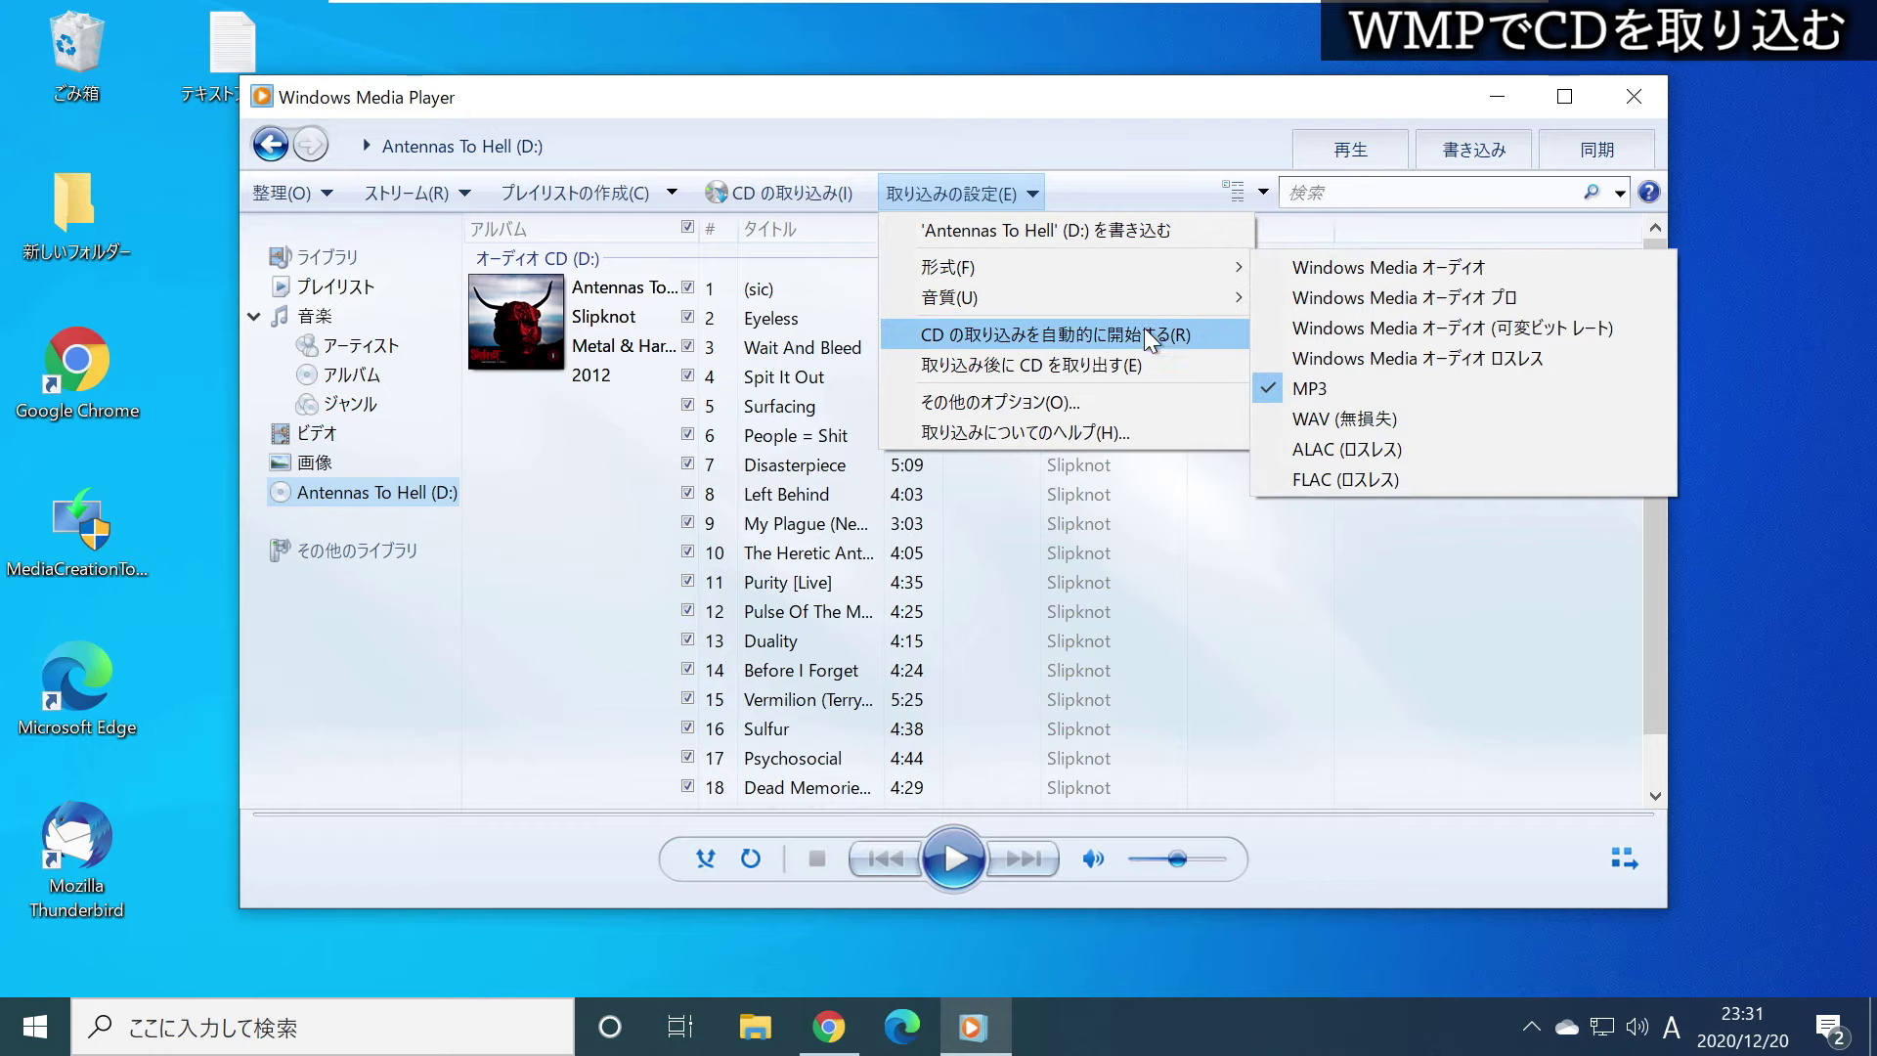
mouse_move(1133, 268)
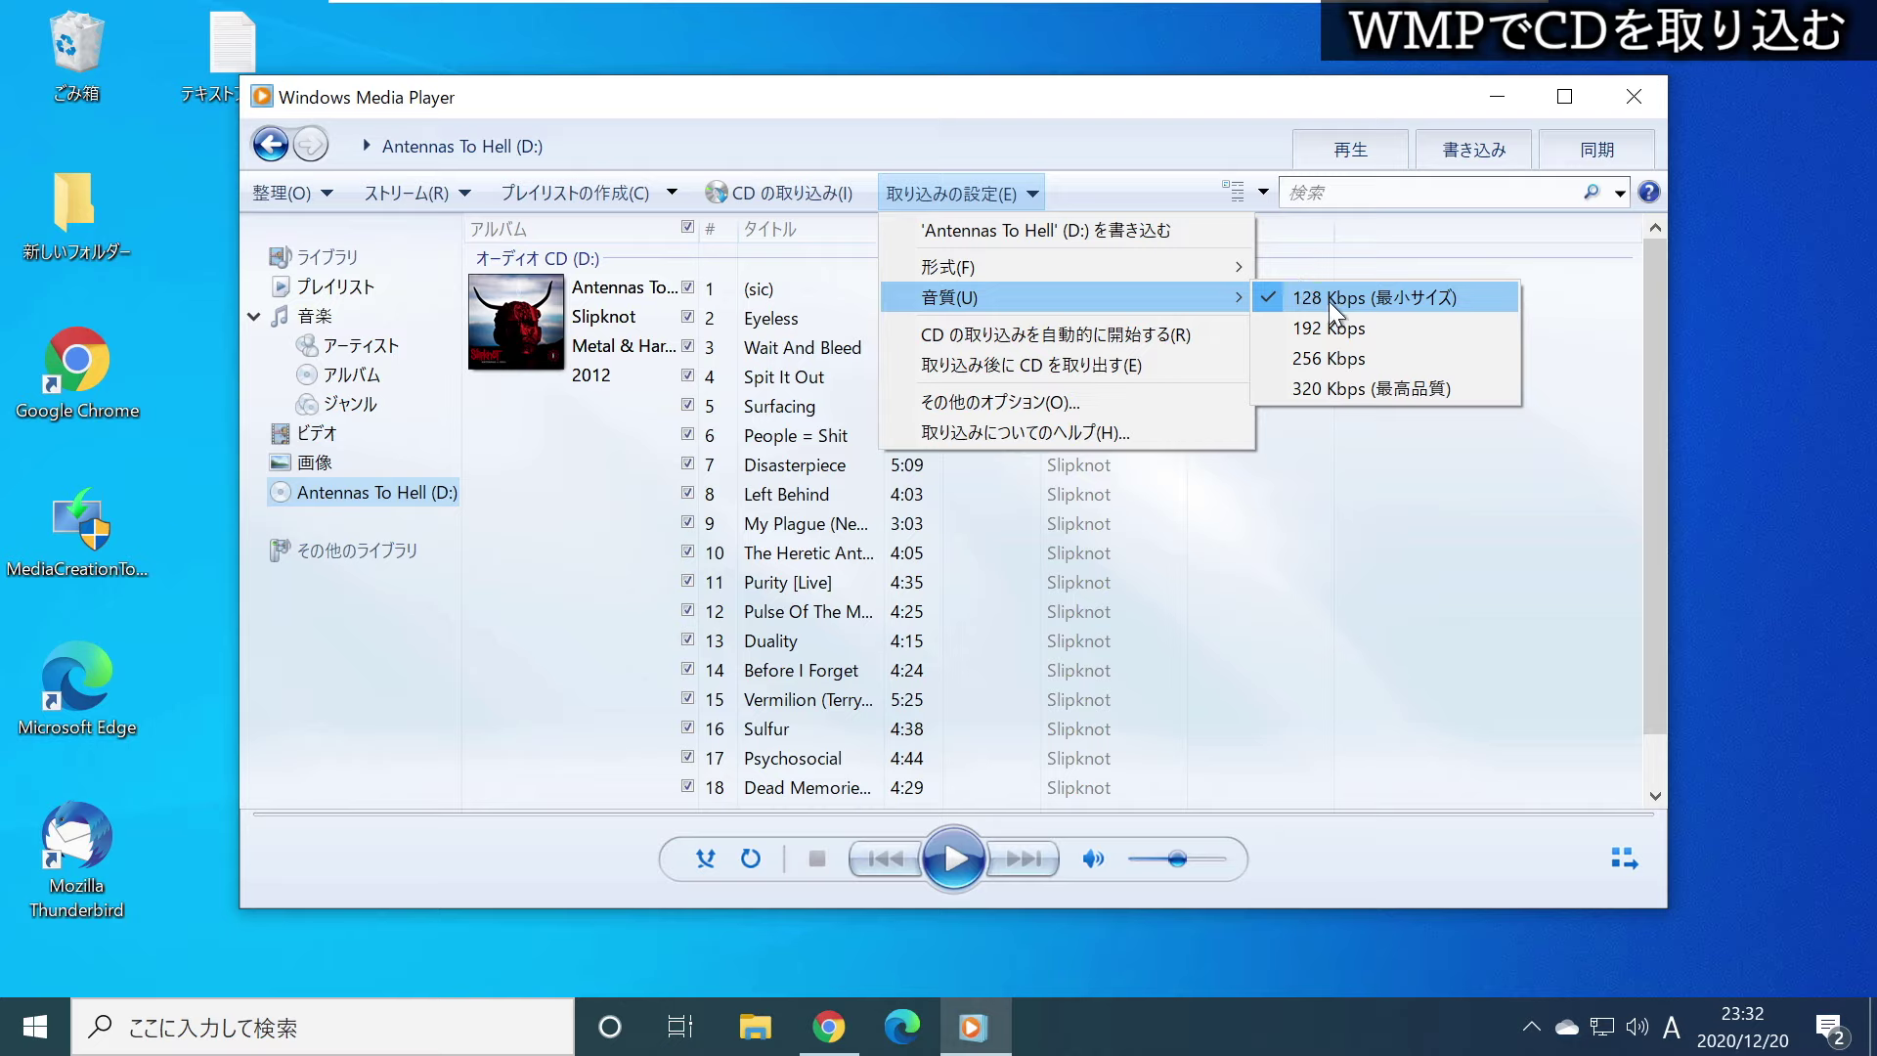
click(1325, 386)
Open the additional rip options and bring up the folder picker for the ripped music's save location
click(948, 202)
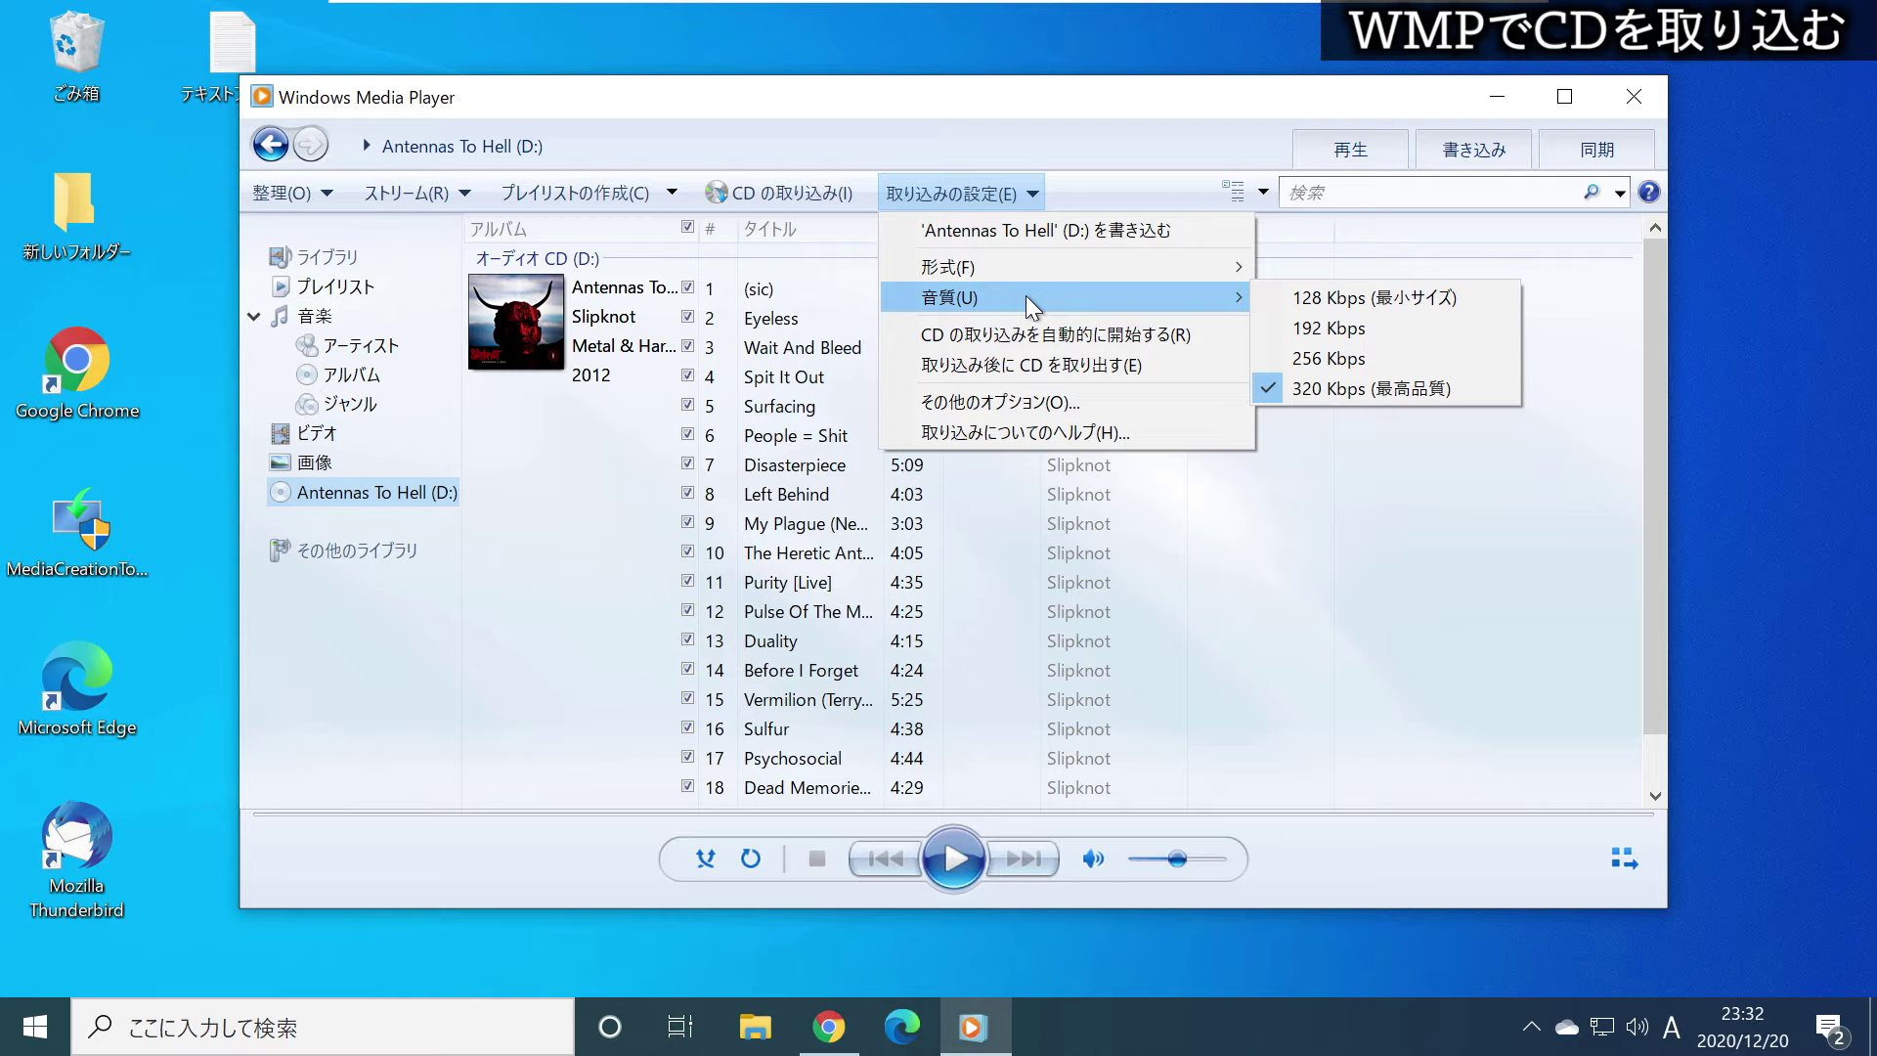
click(1003, 412)
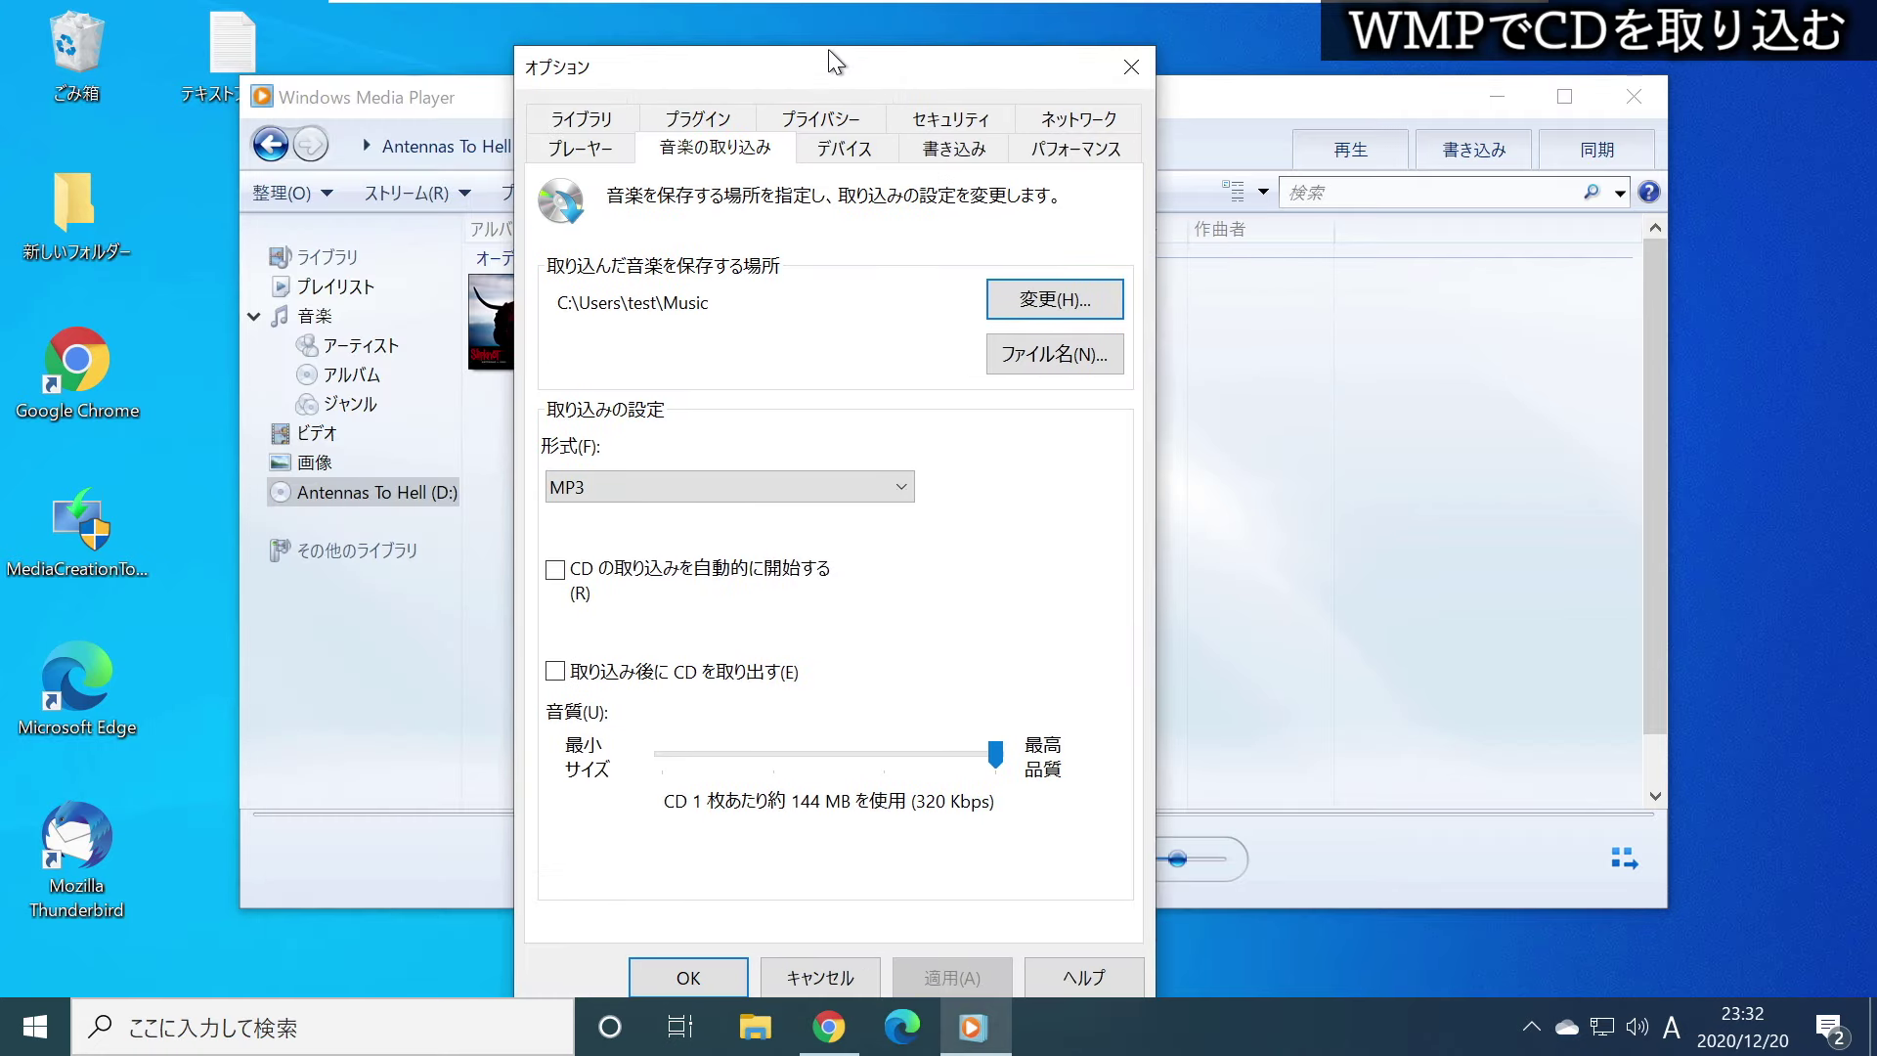
drag(830, 49, 839, 28)
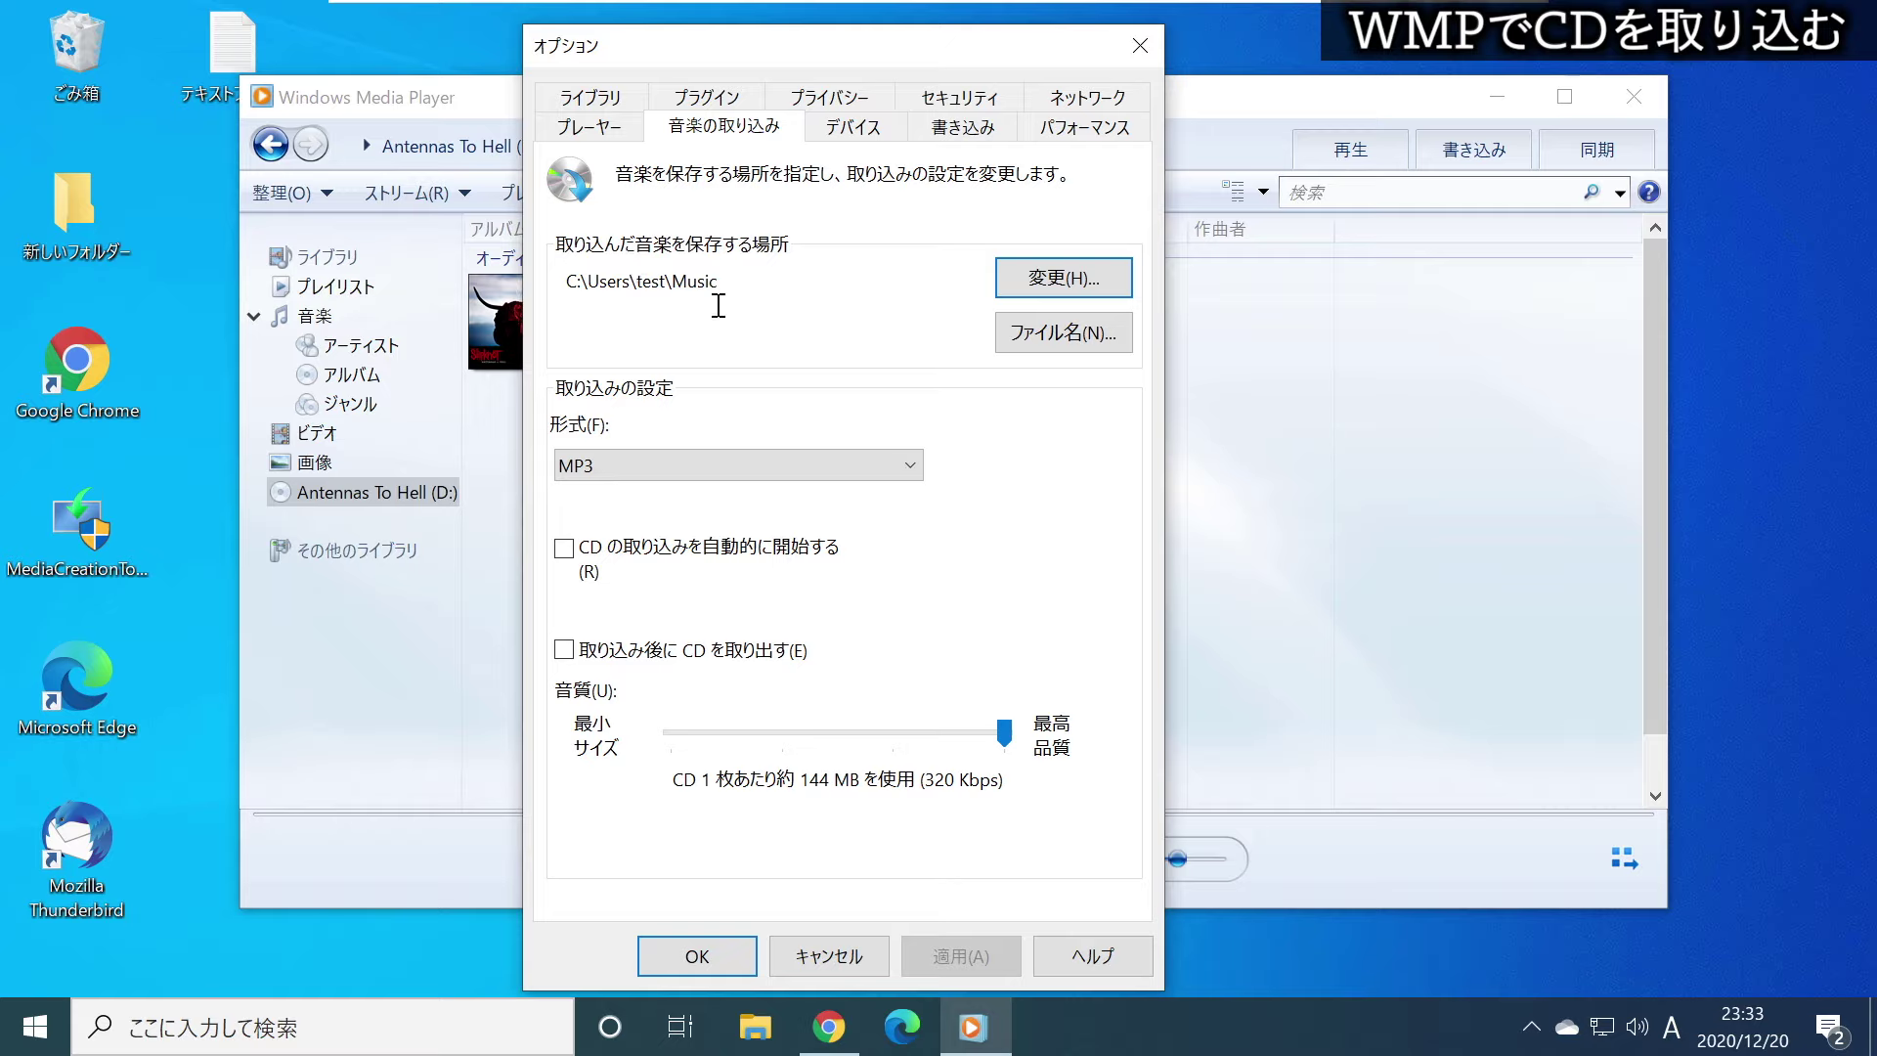
click(1056, 282)
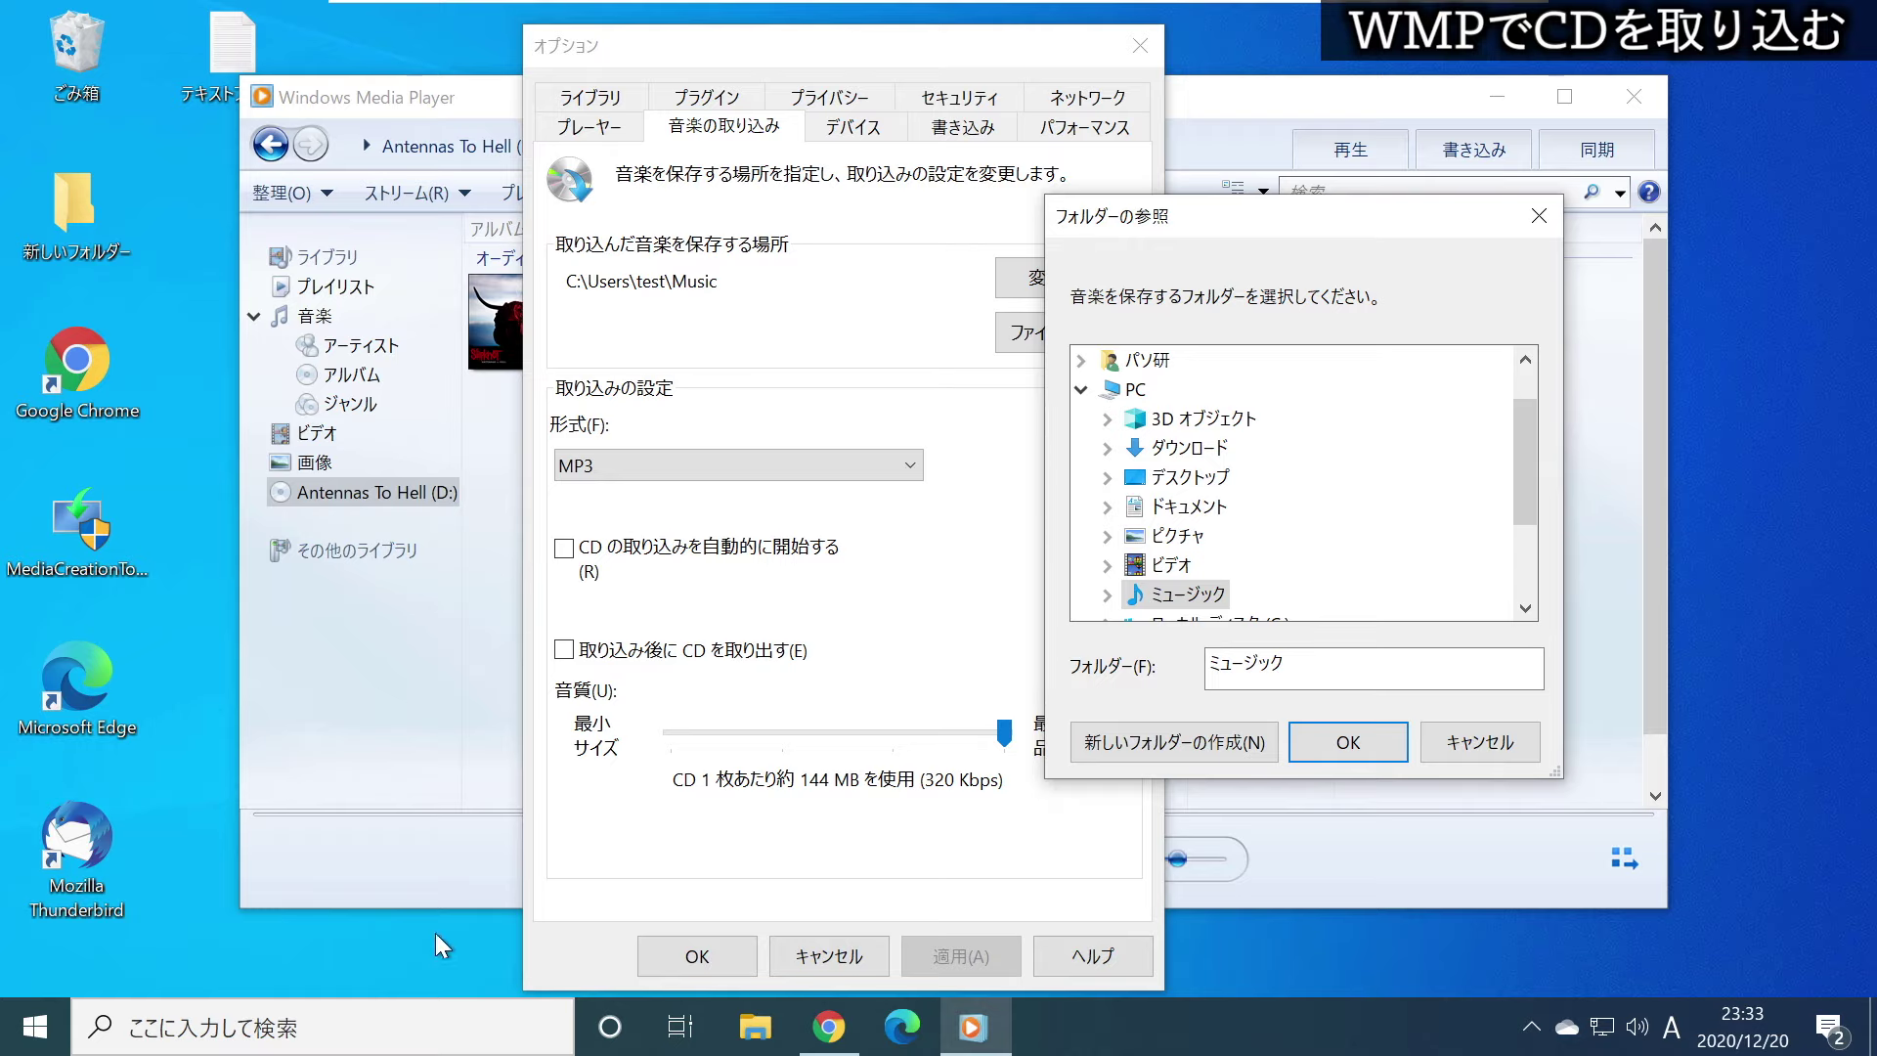
Look at the default ミュージック folder in File Explorer and close its window
key(super+e)
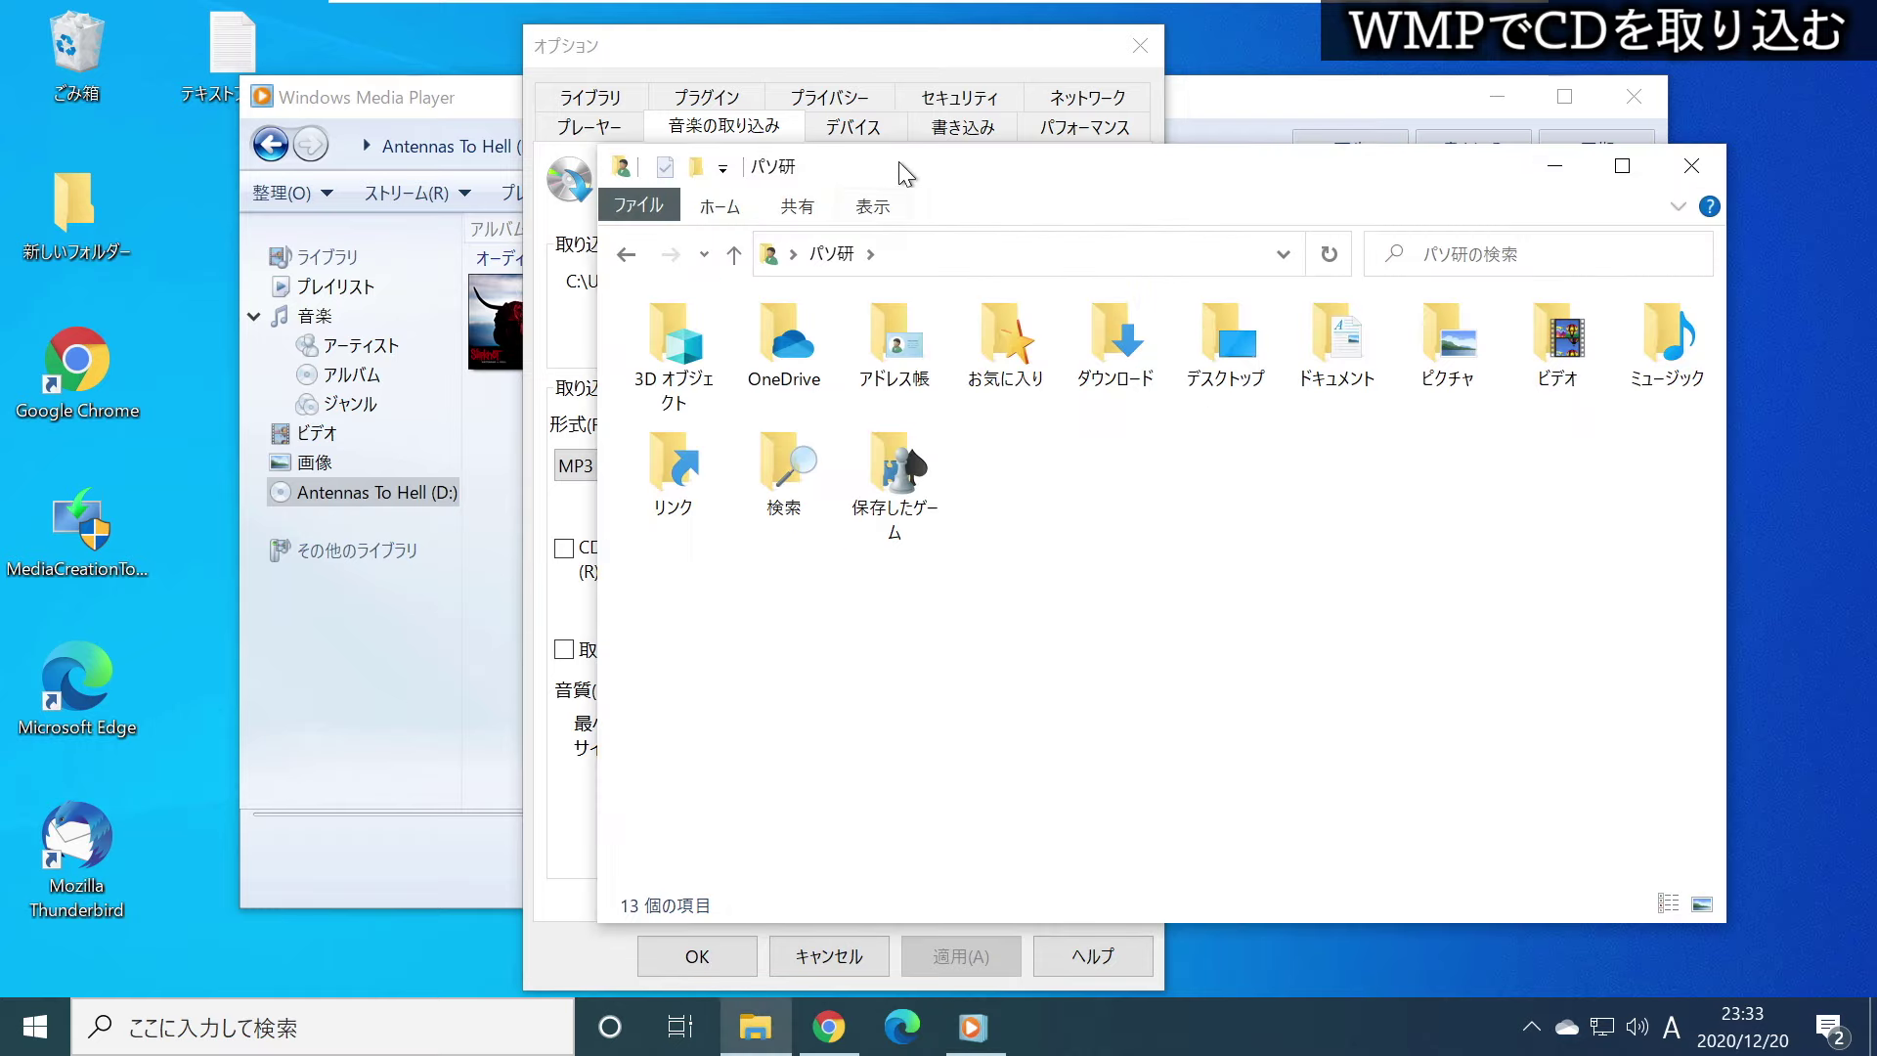
drag(899, 161, 599, 165)
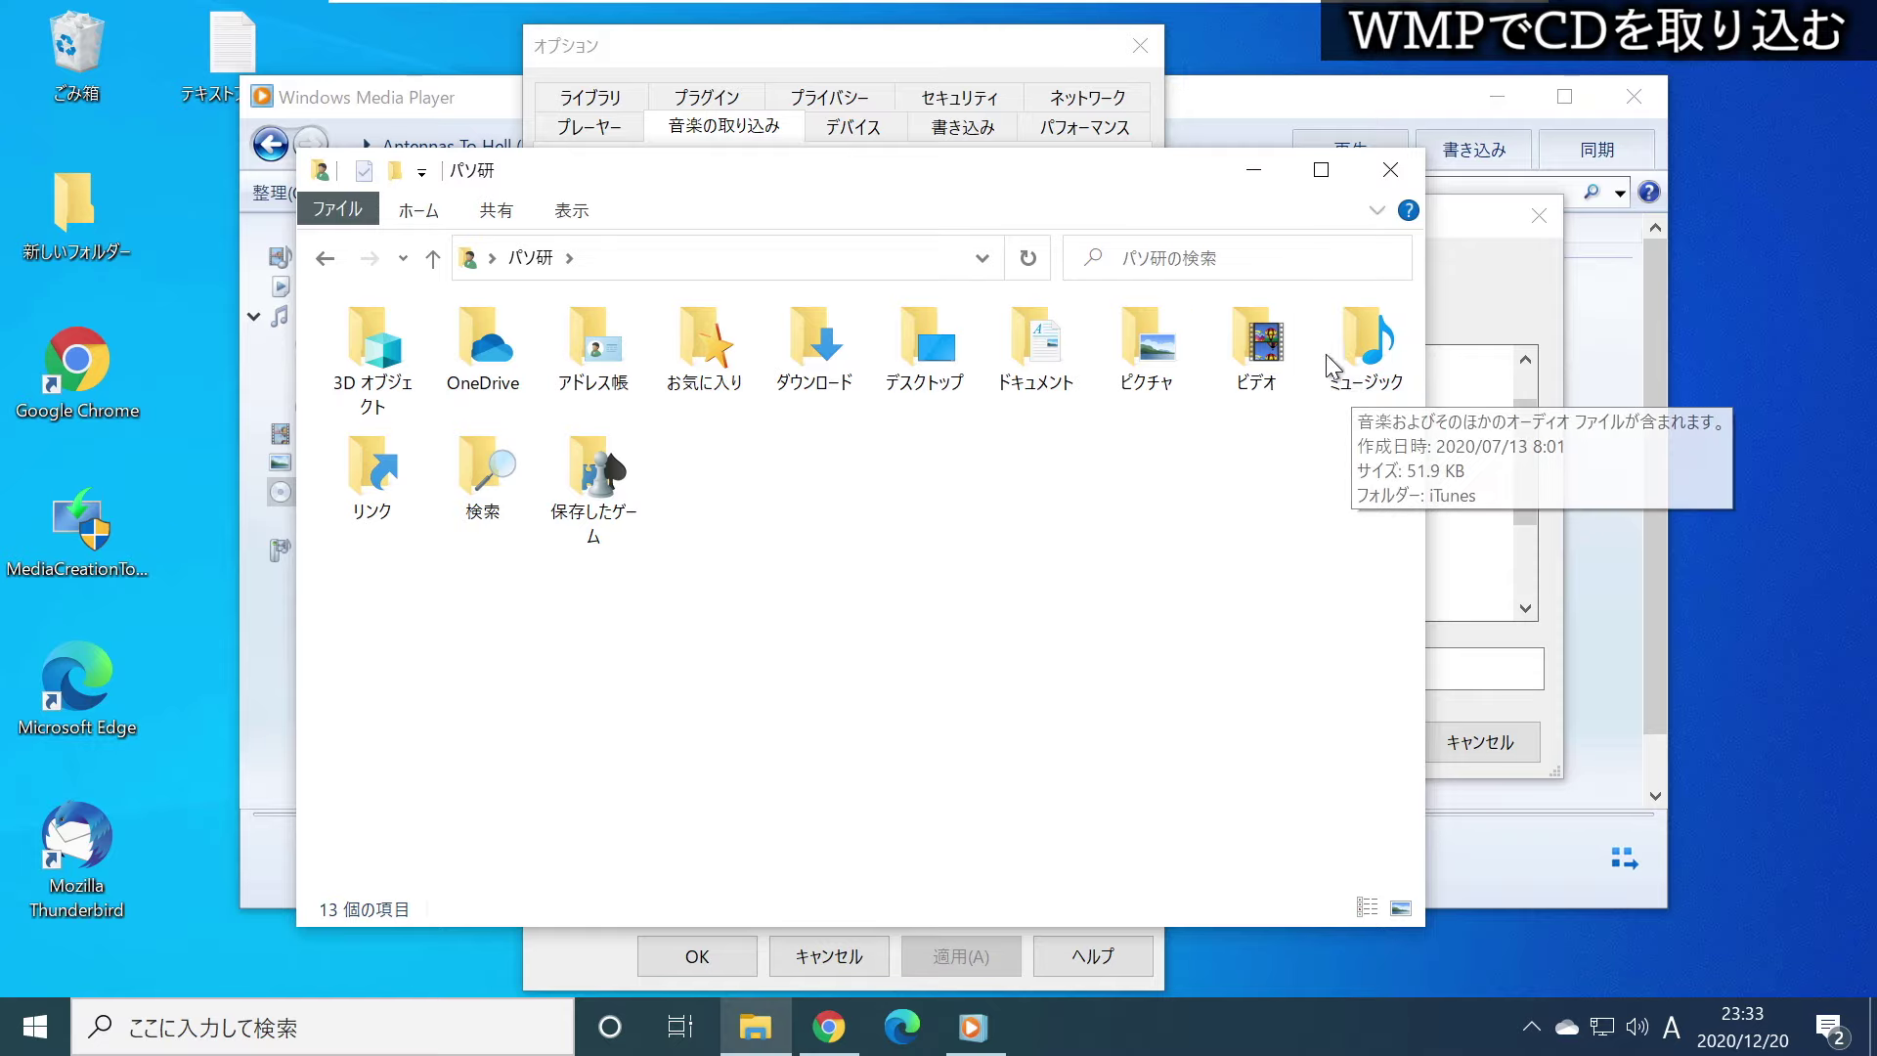
double_click(1363, 352)
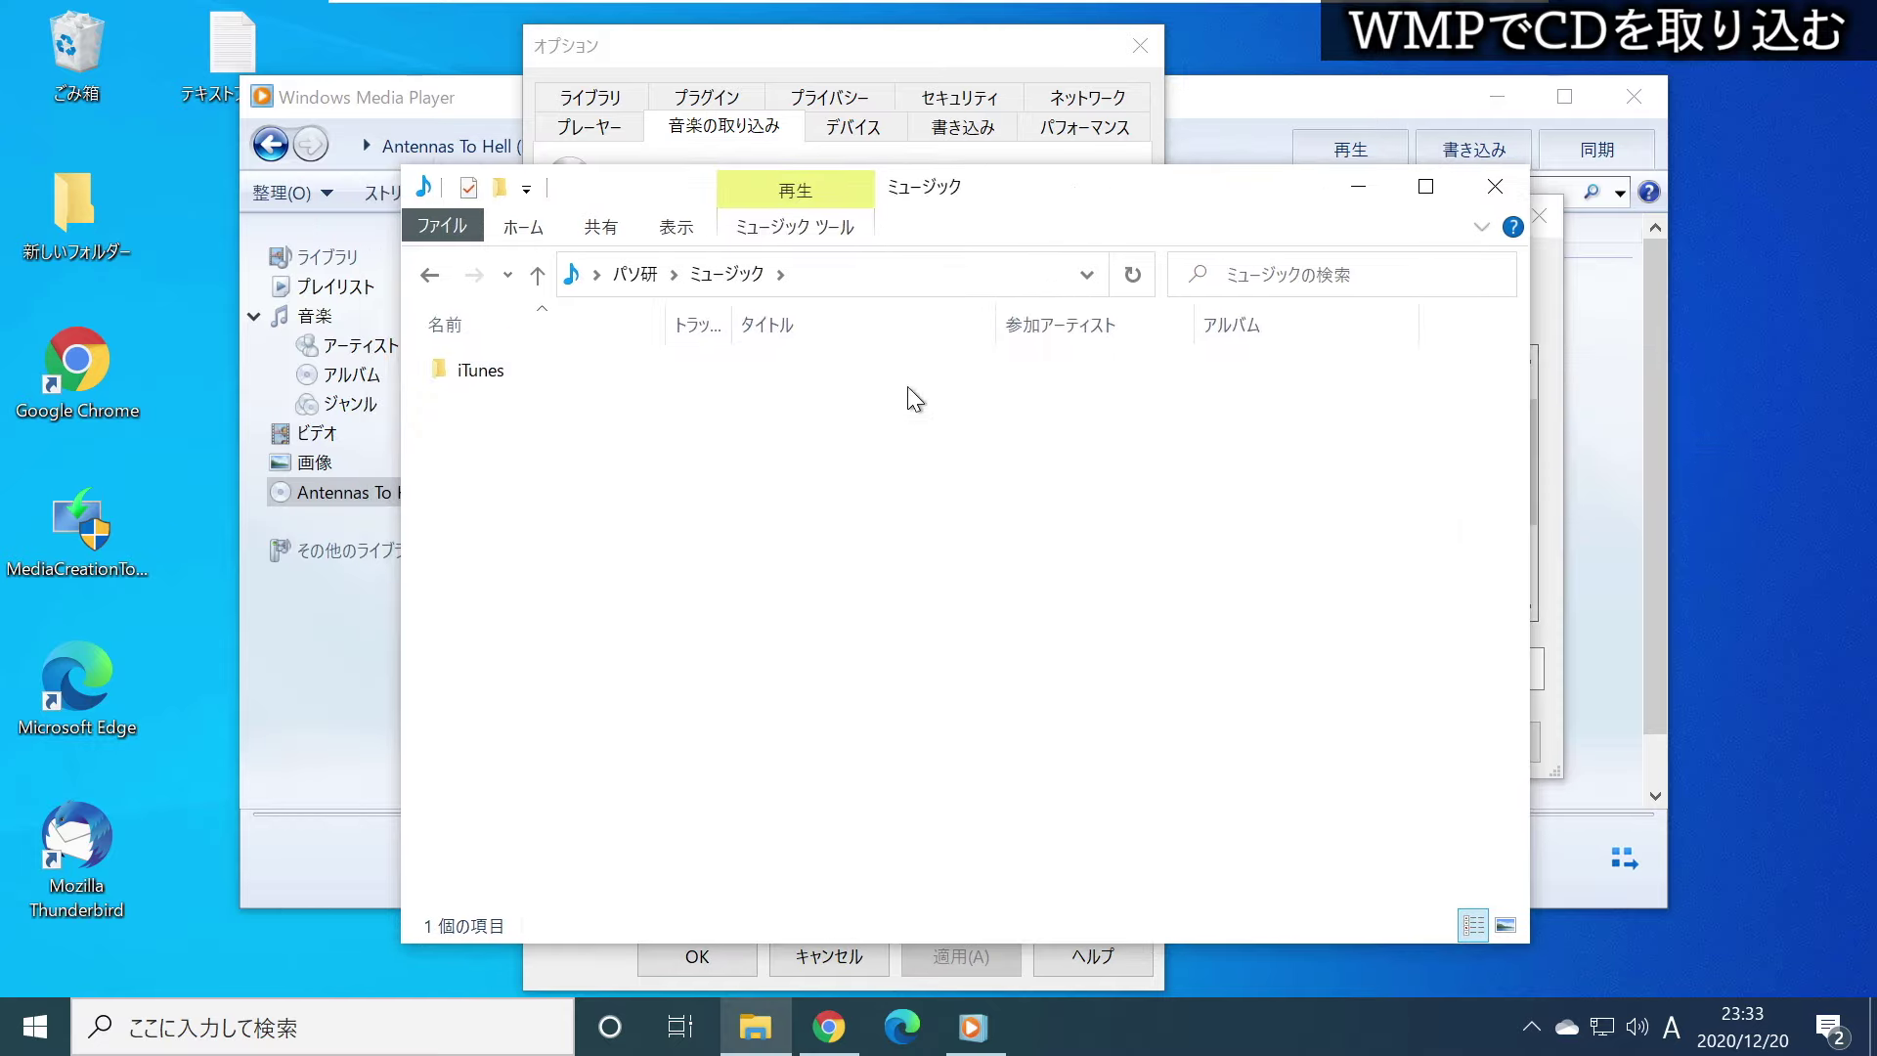
click(426, 279)
key(alt+F4)
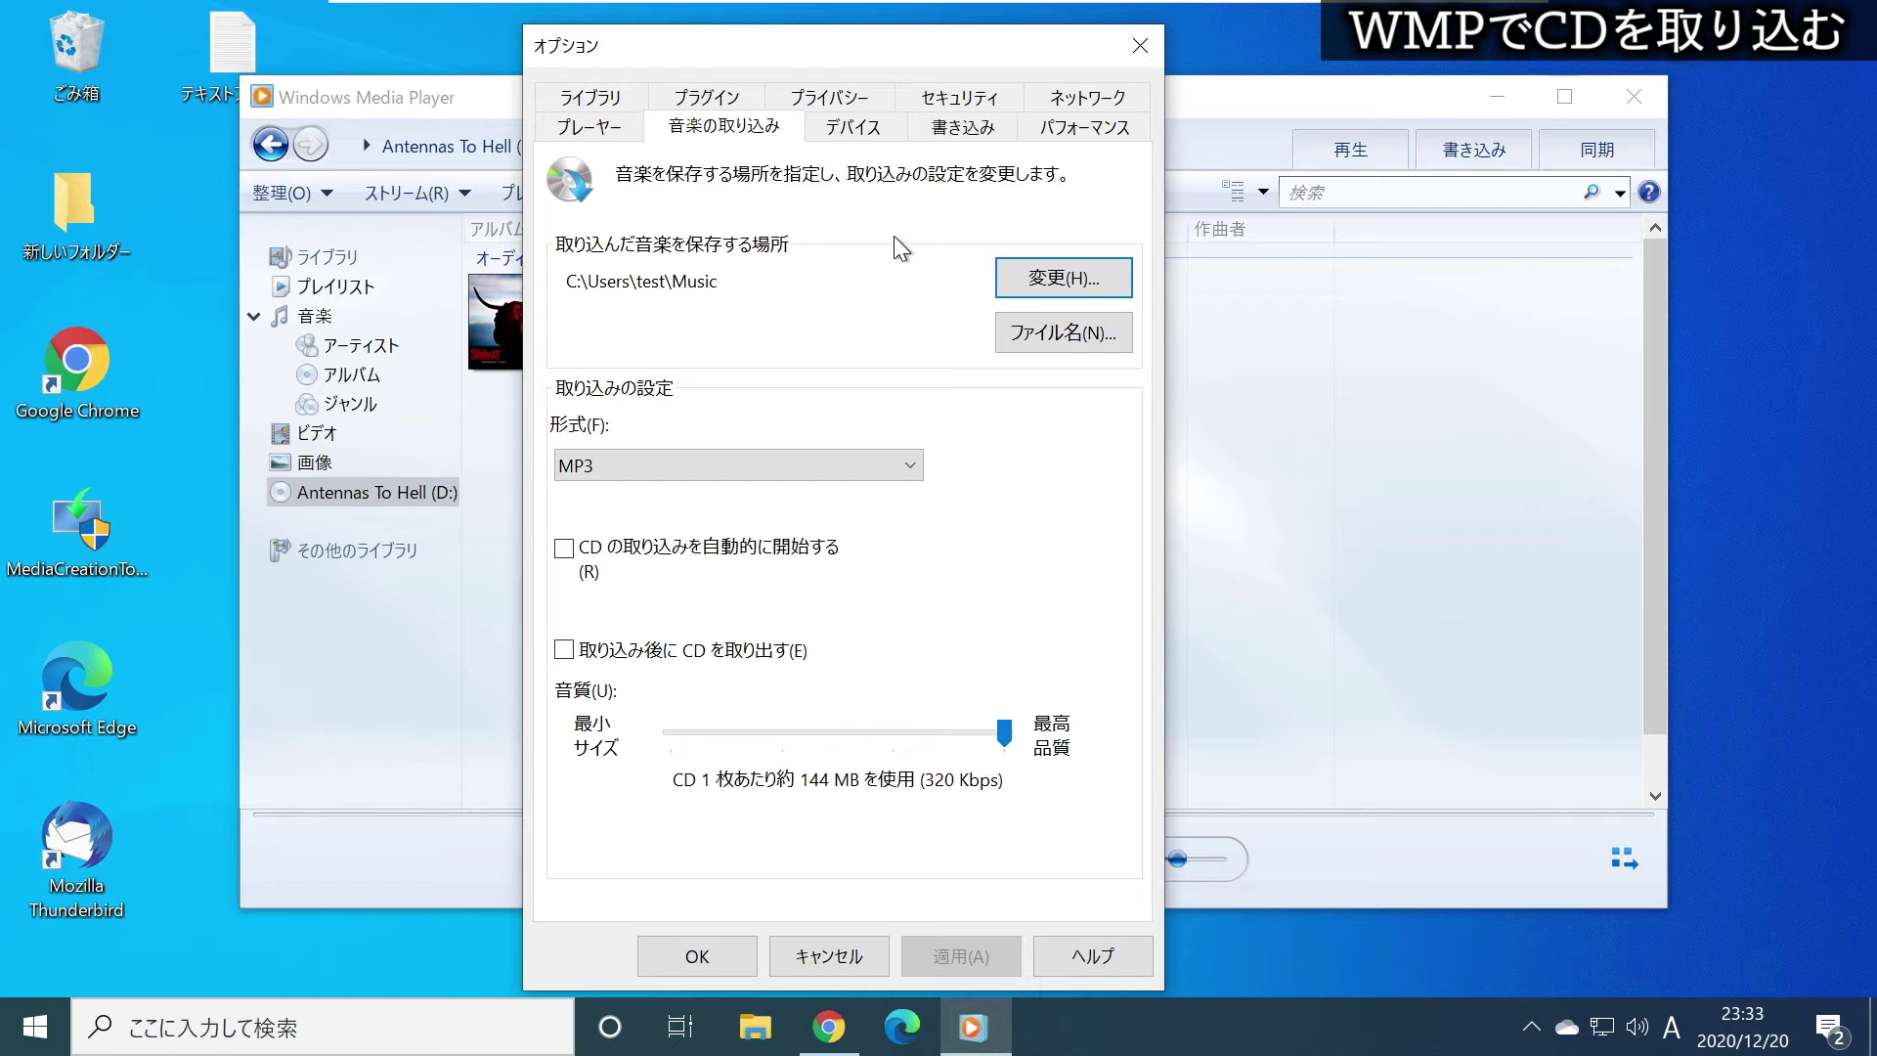
Reopen the save-location folder picker and check the contents of 新しいフォルダー on the desktop
click(1063, 288)
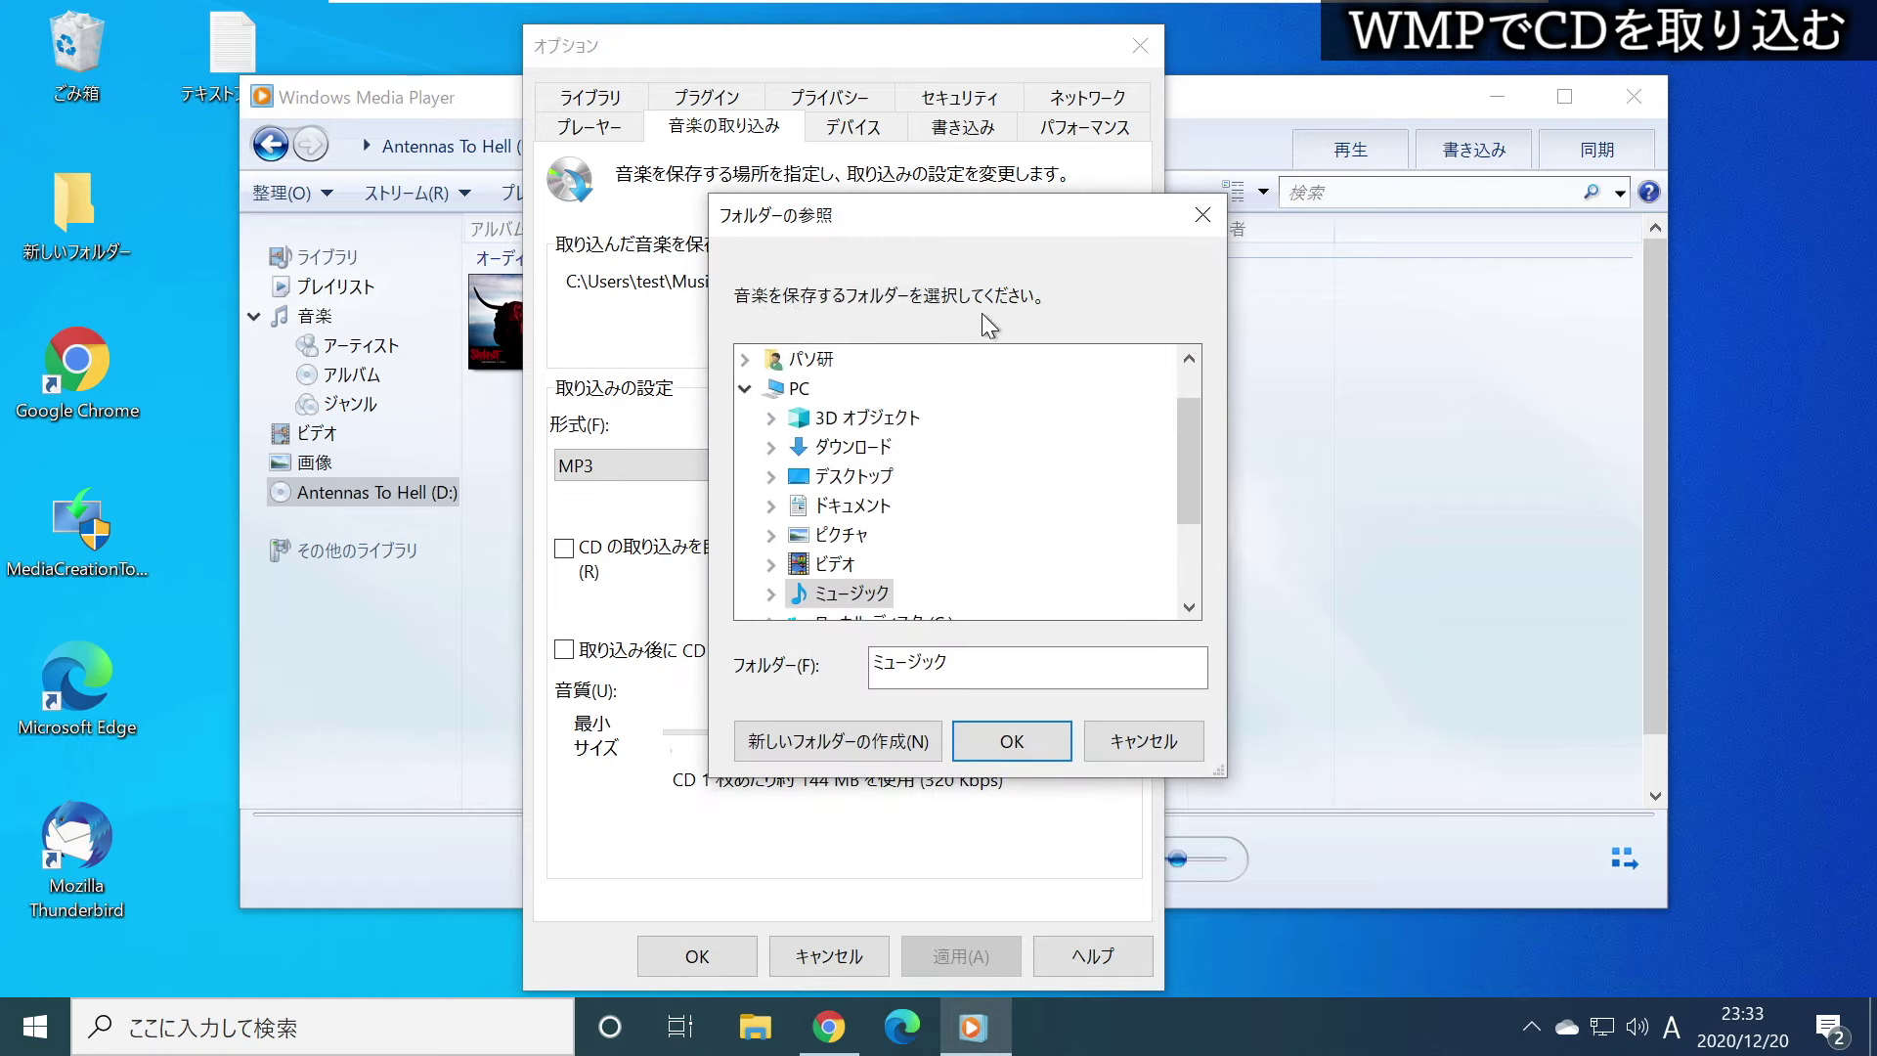
drag(1194, 430, 1196, 373)
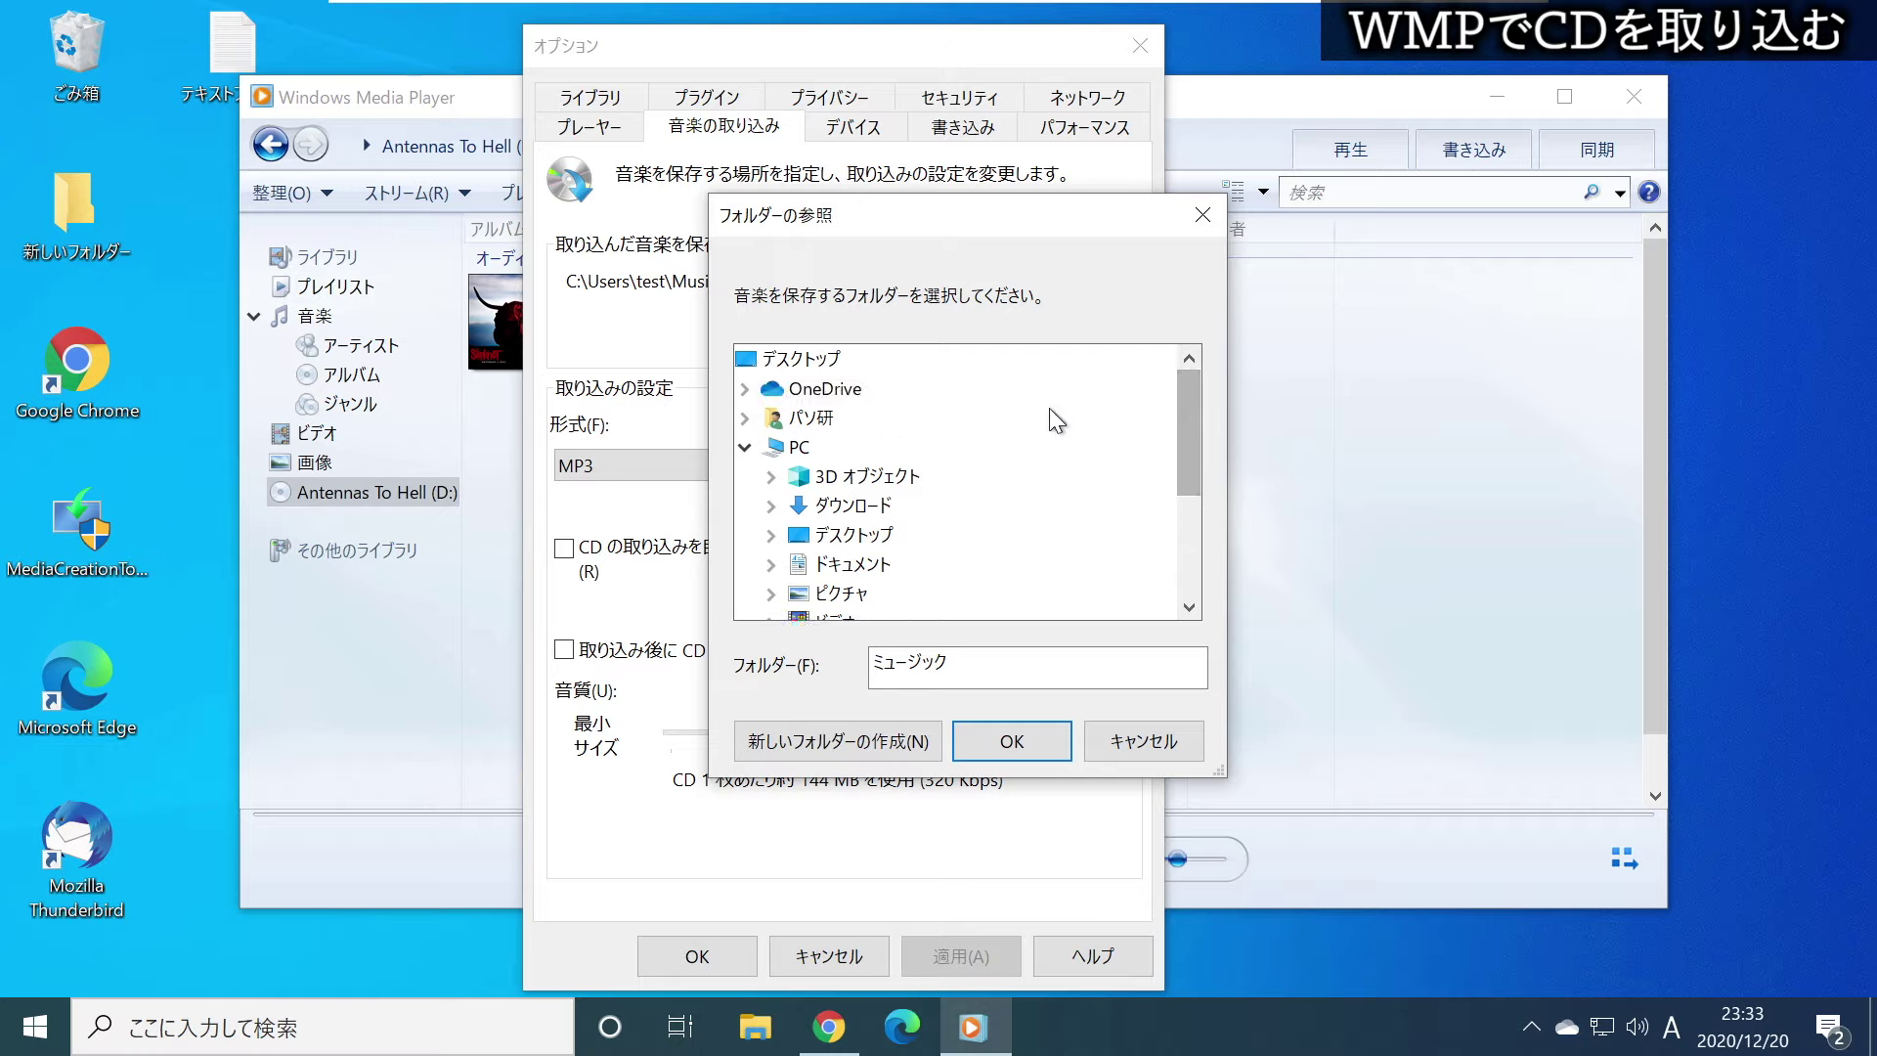
scroll(870, 508, down, 3)
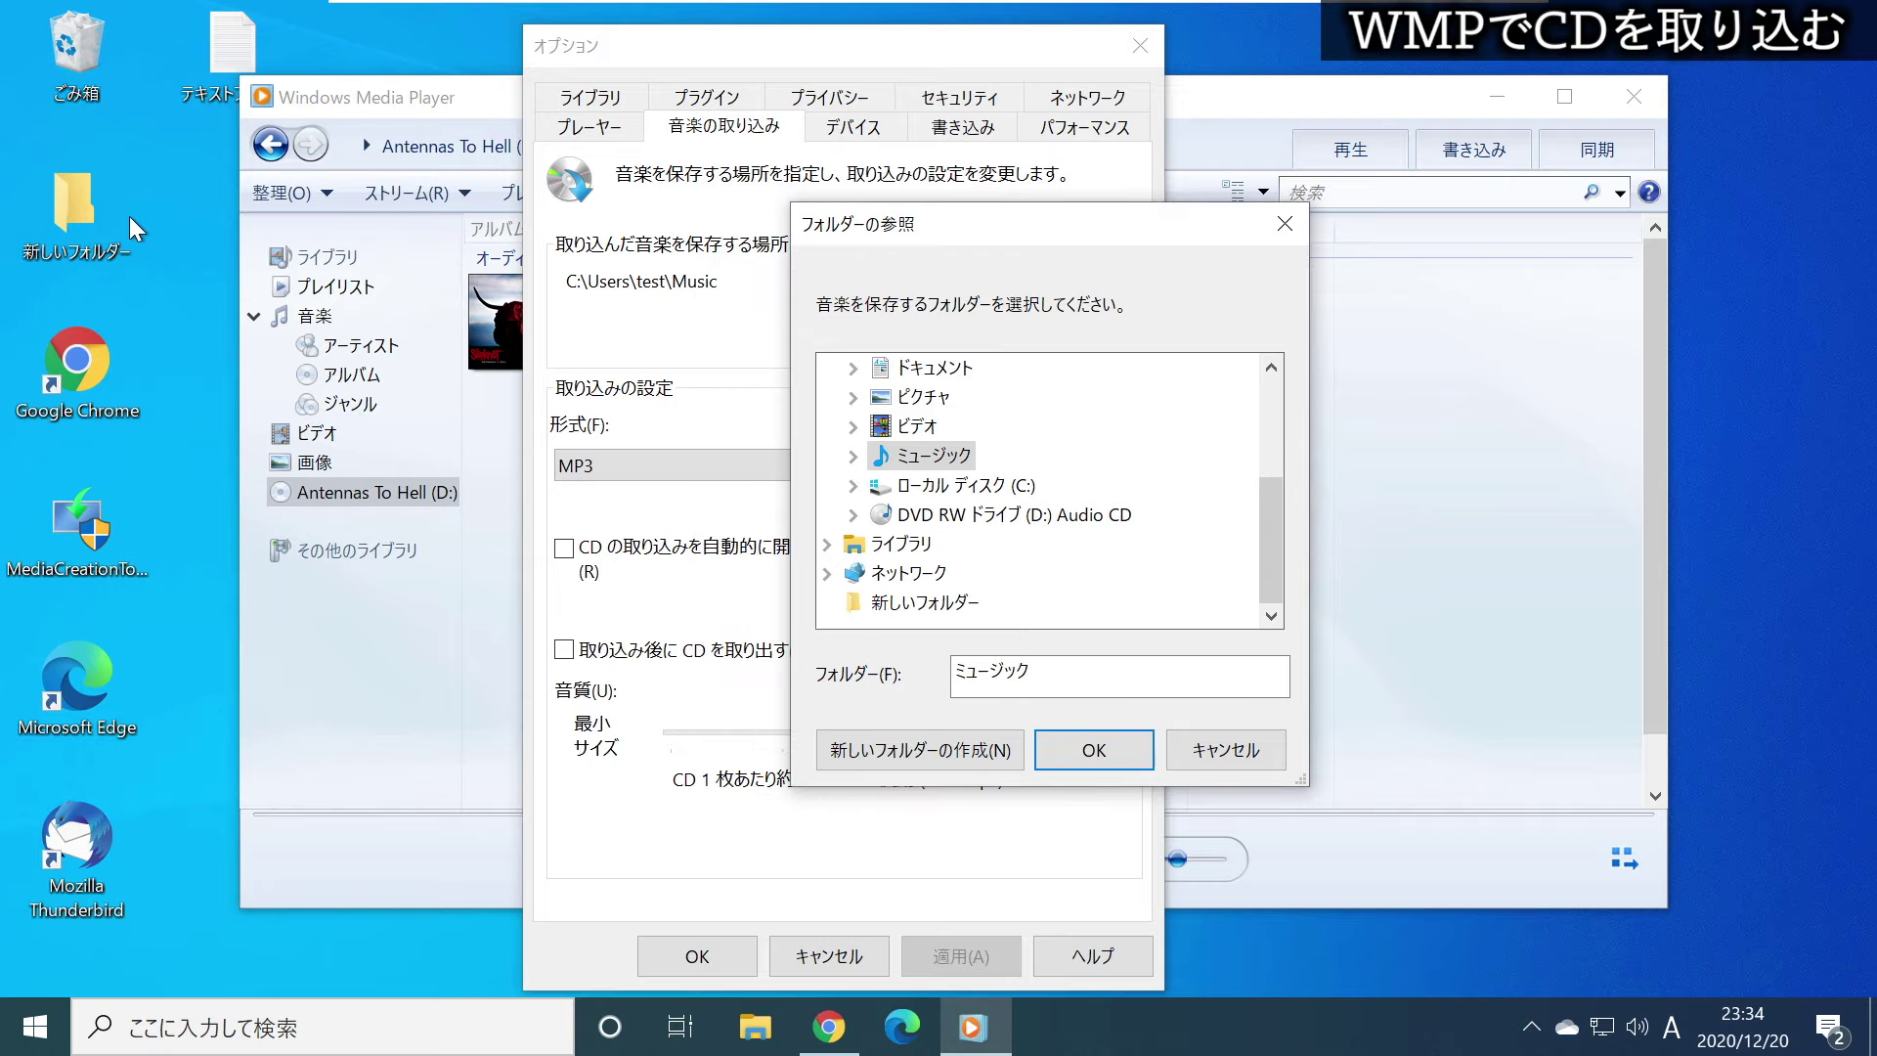
click(72, 201)
double_click(73, 201)
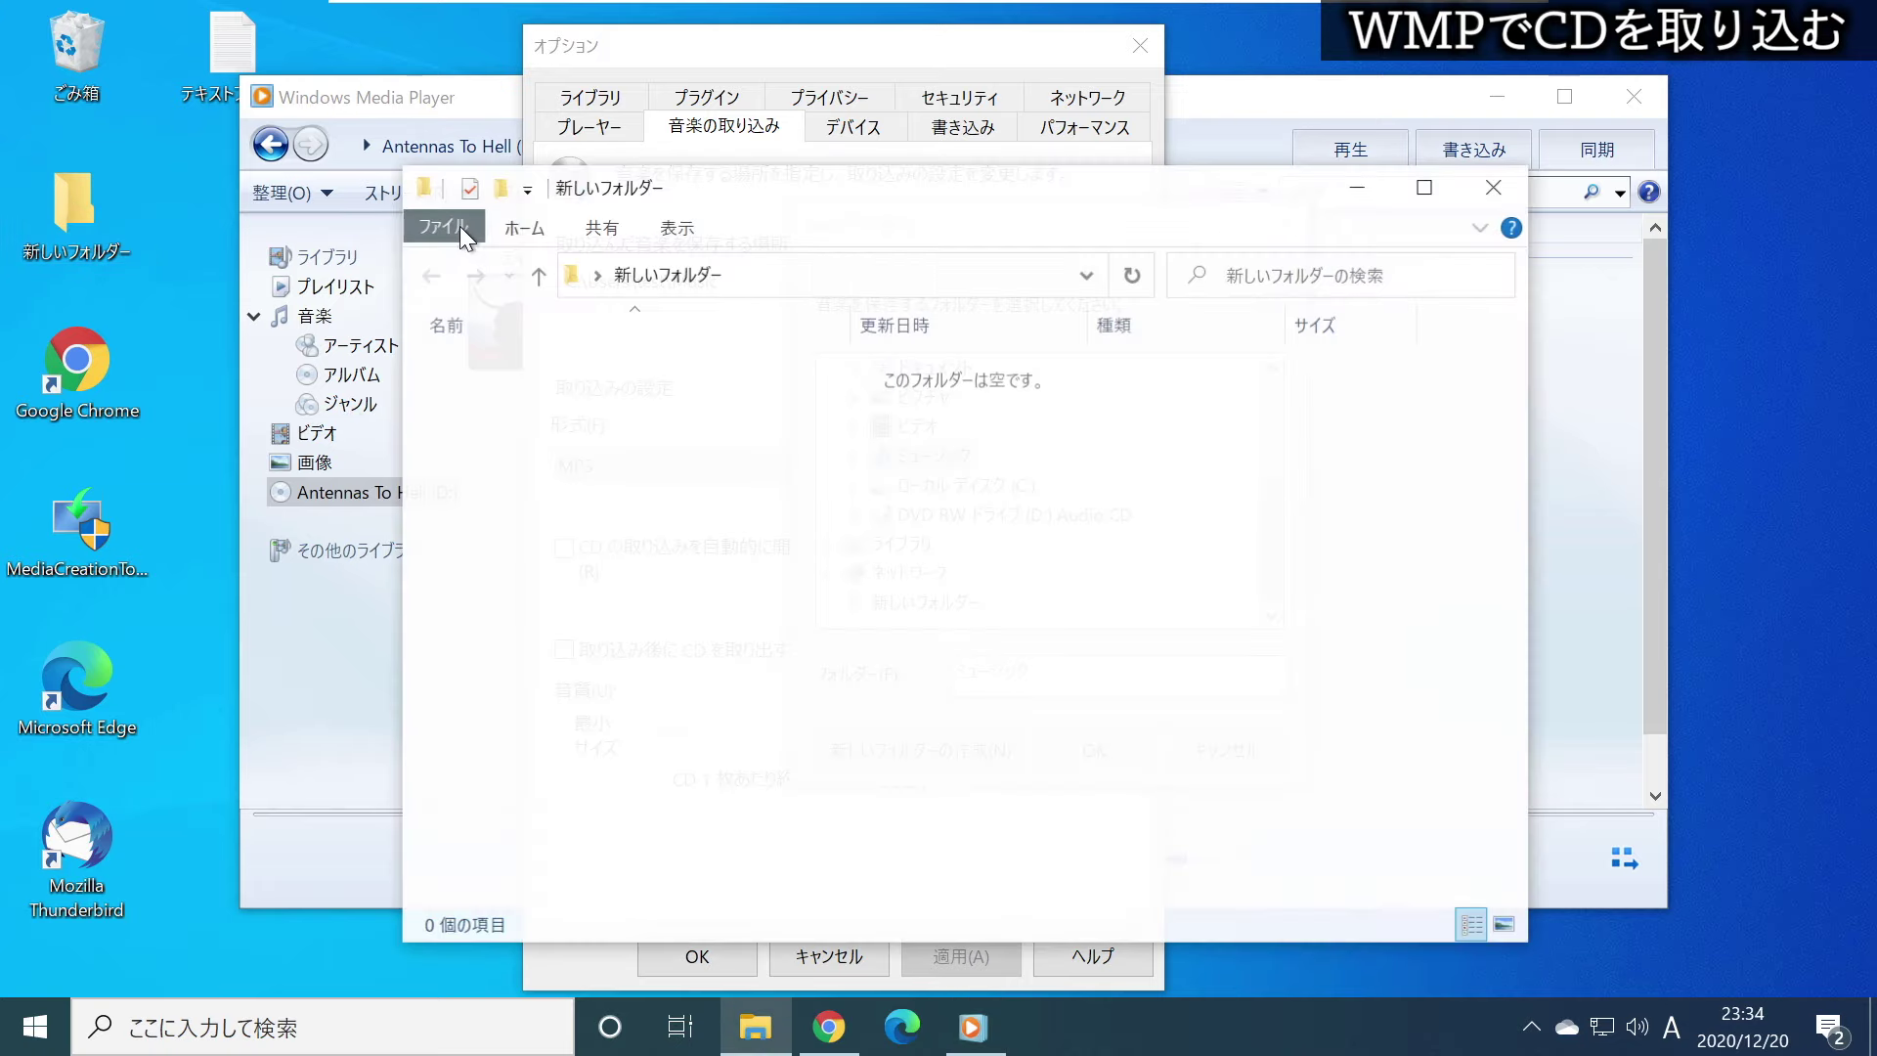
click(1486, 184)
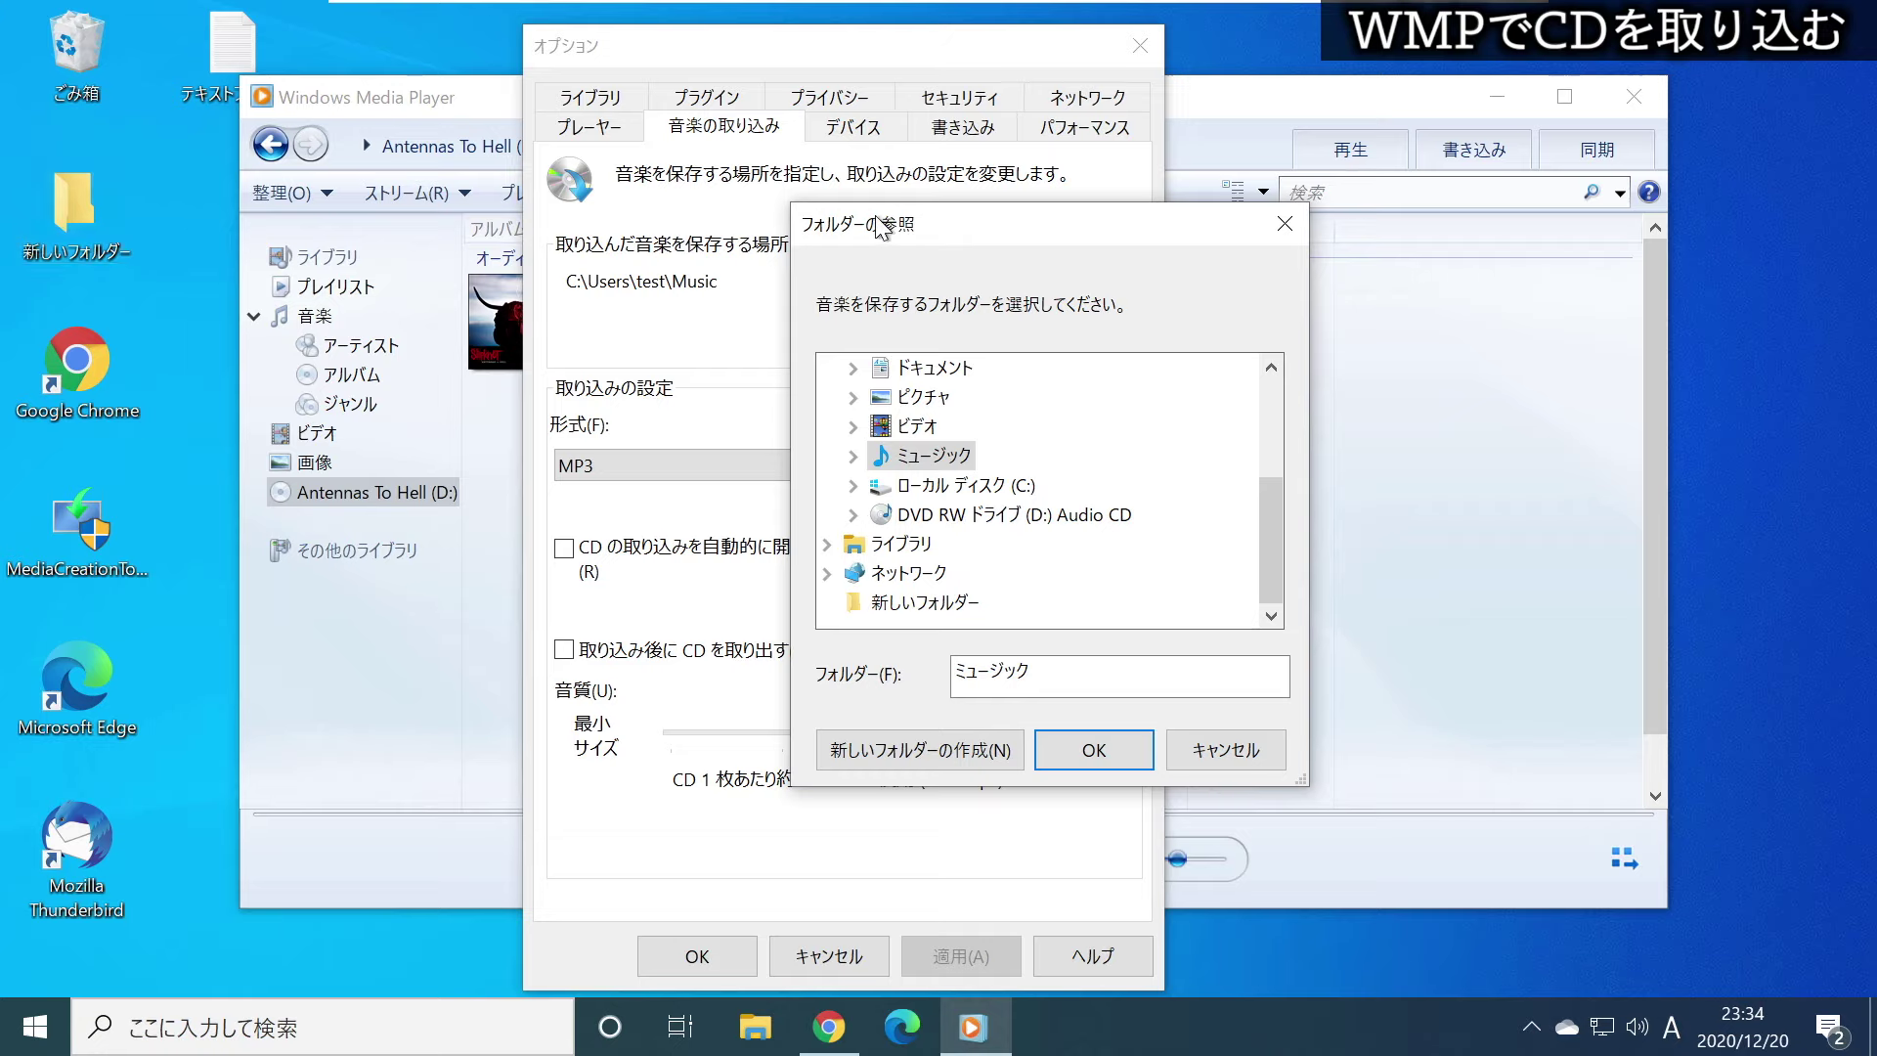
Choose the desktop's 新しいフォルダー as the save location for ripped music
scroll(917, 389, up, 3)
click(755, 362)
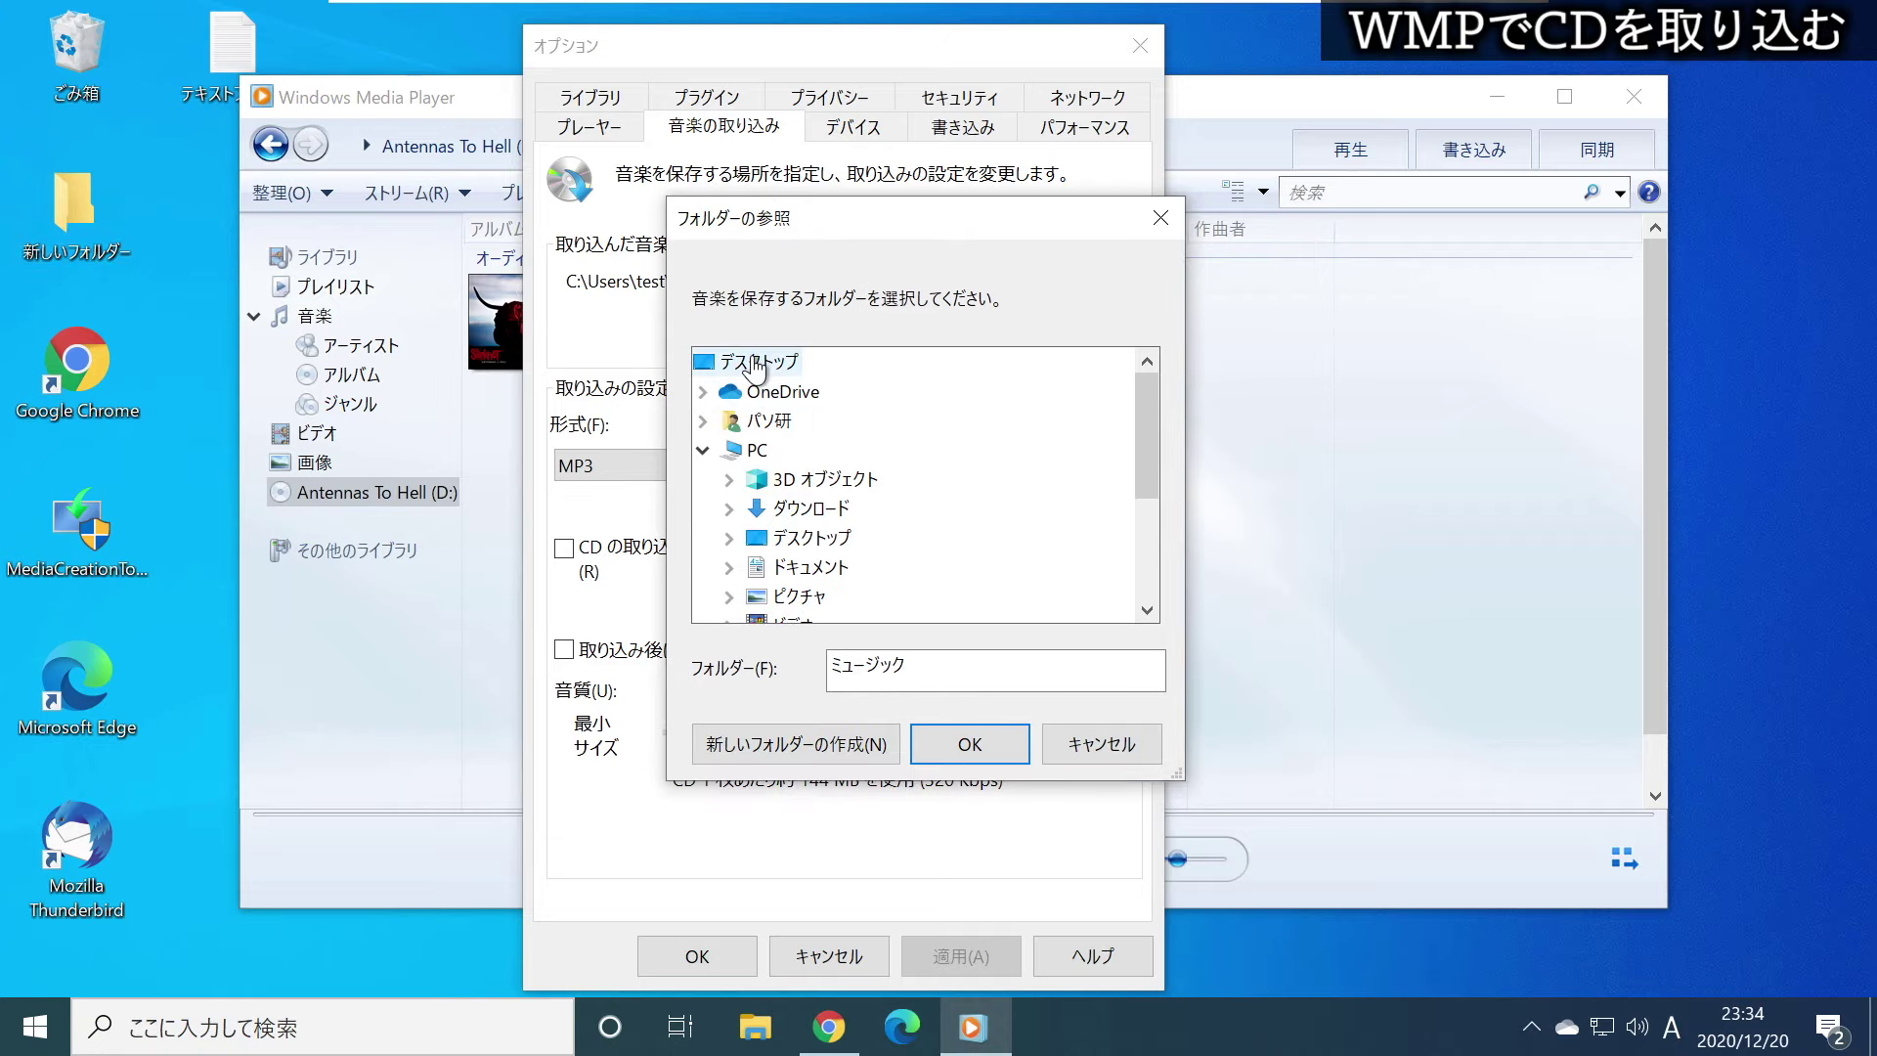
scroll(860, 464, down, 3)
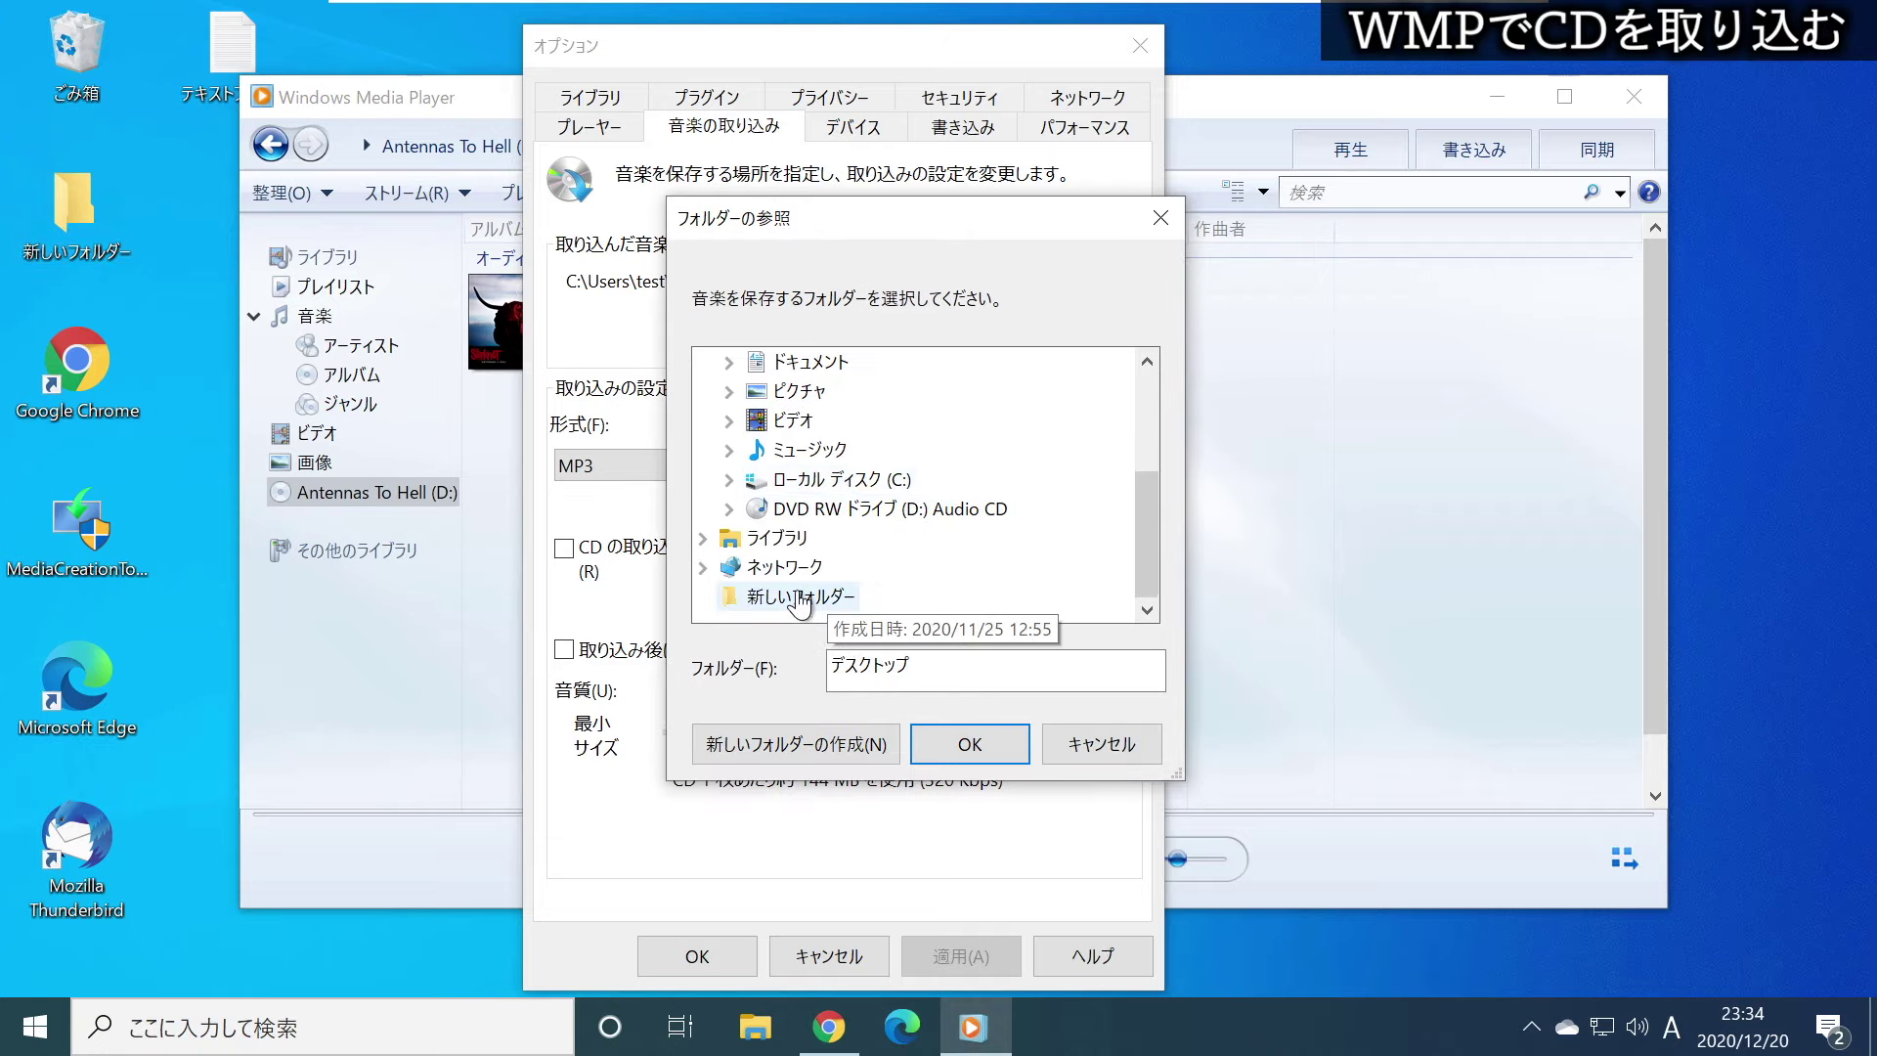
click(782, 598)
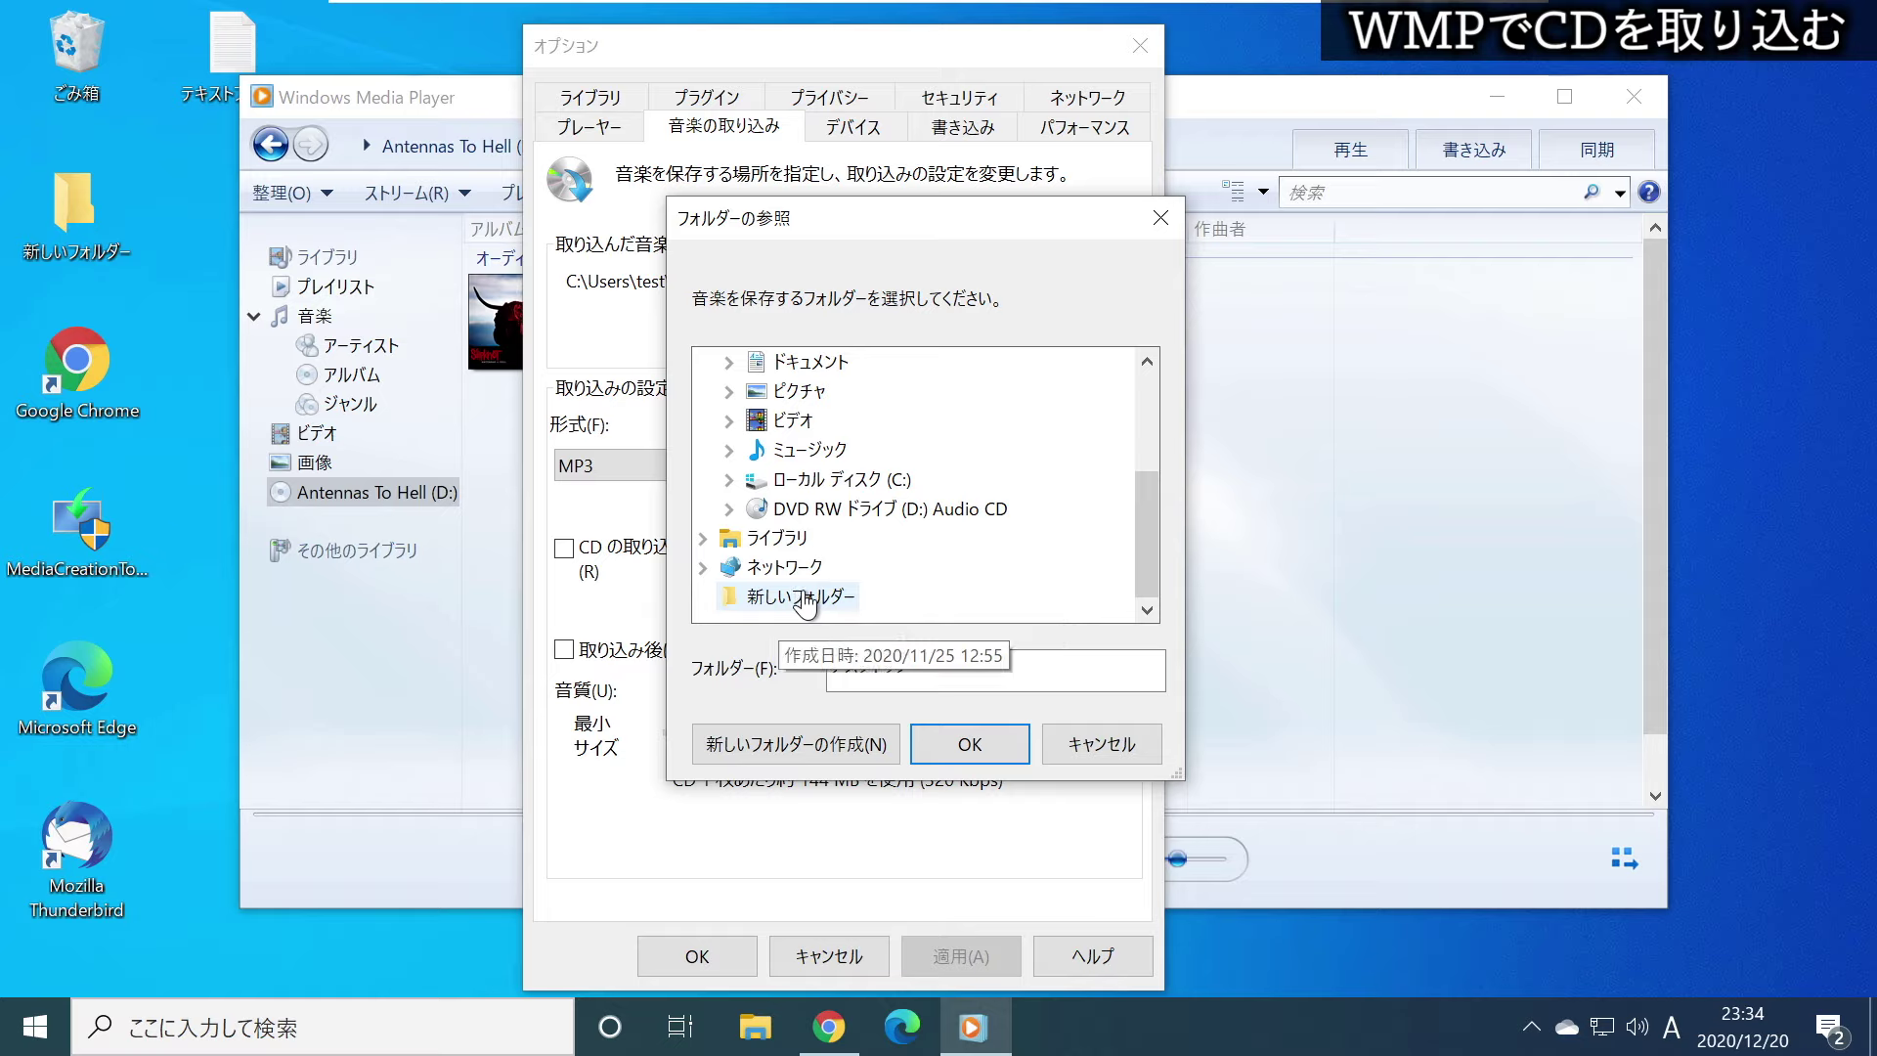
click(968, 751)
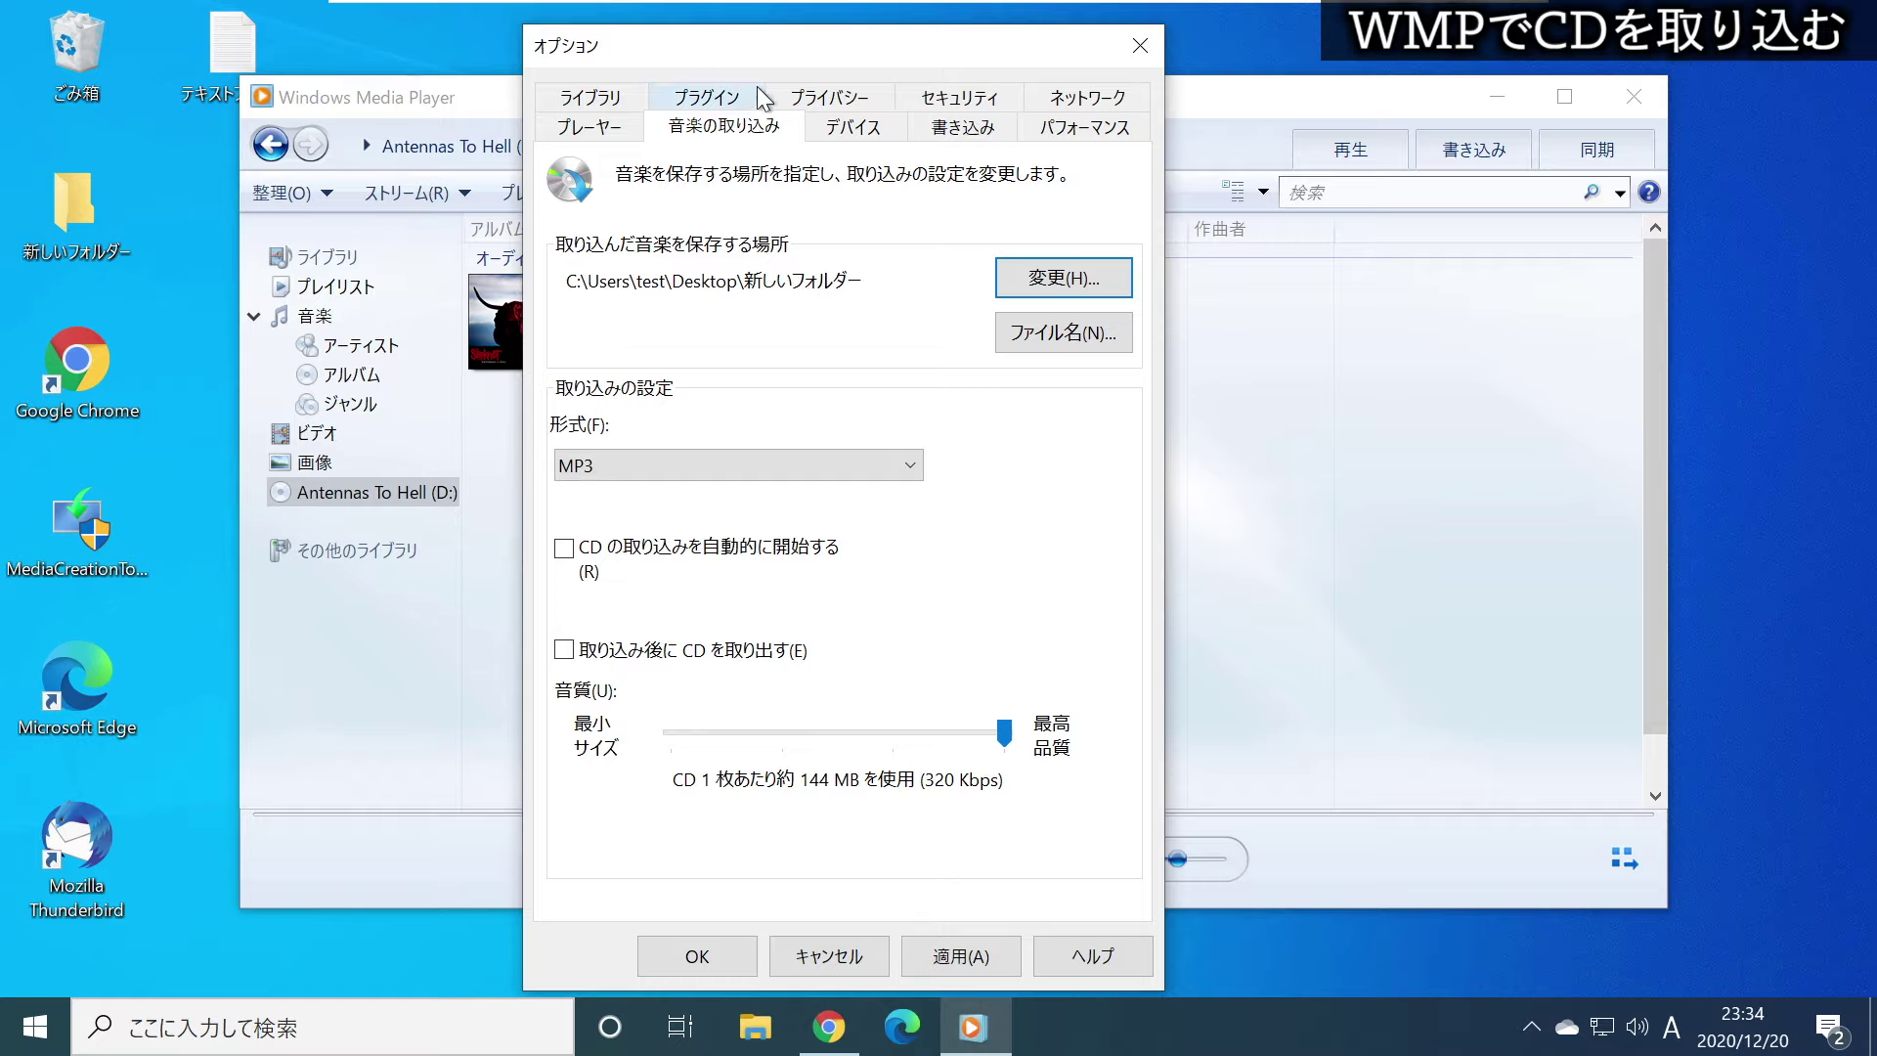
Apply the rip options and close the options dialog to return to the CD's track list
drag(805, 55, 739, 33)
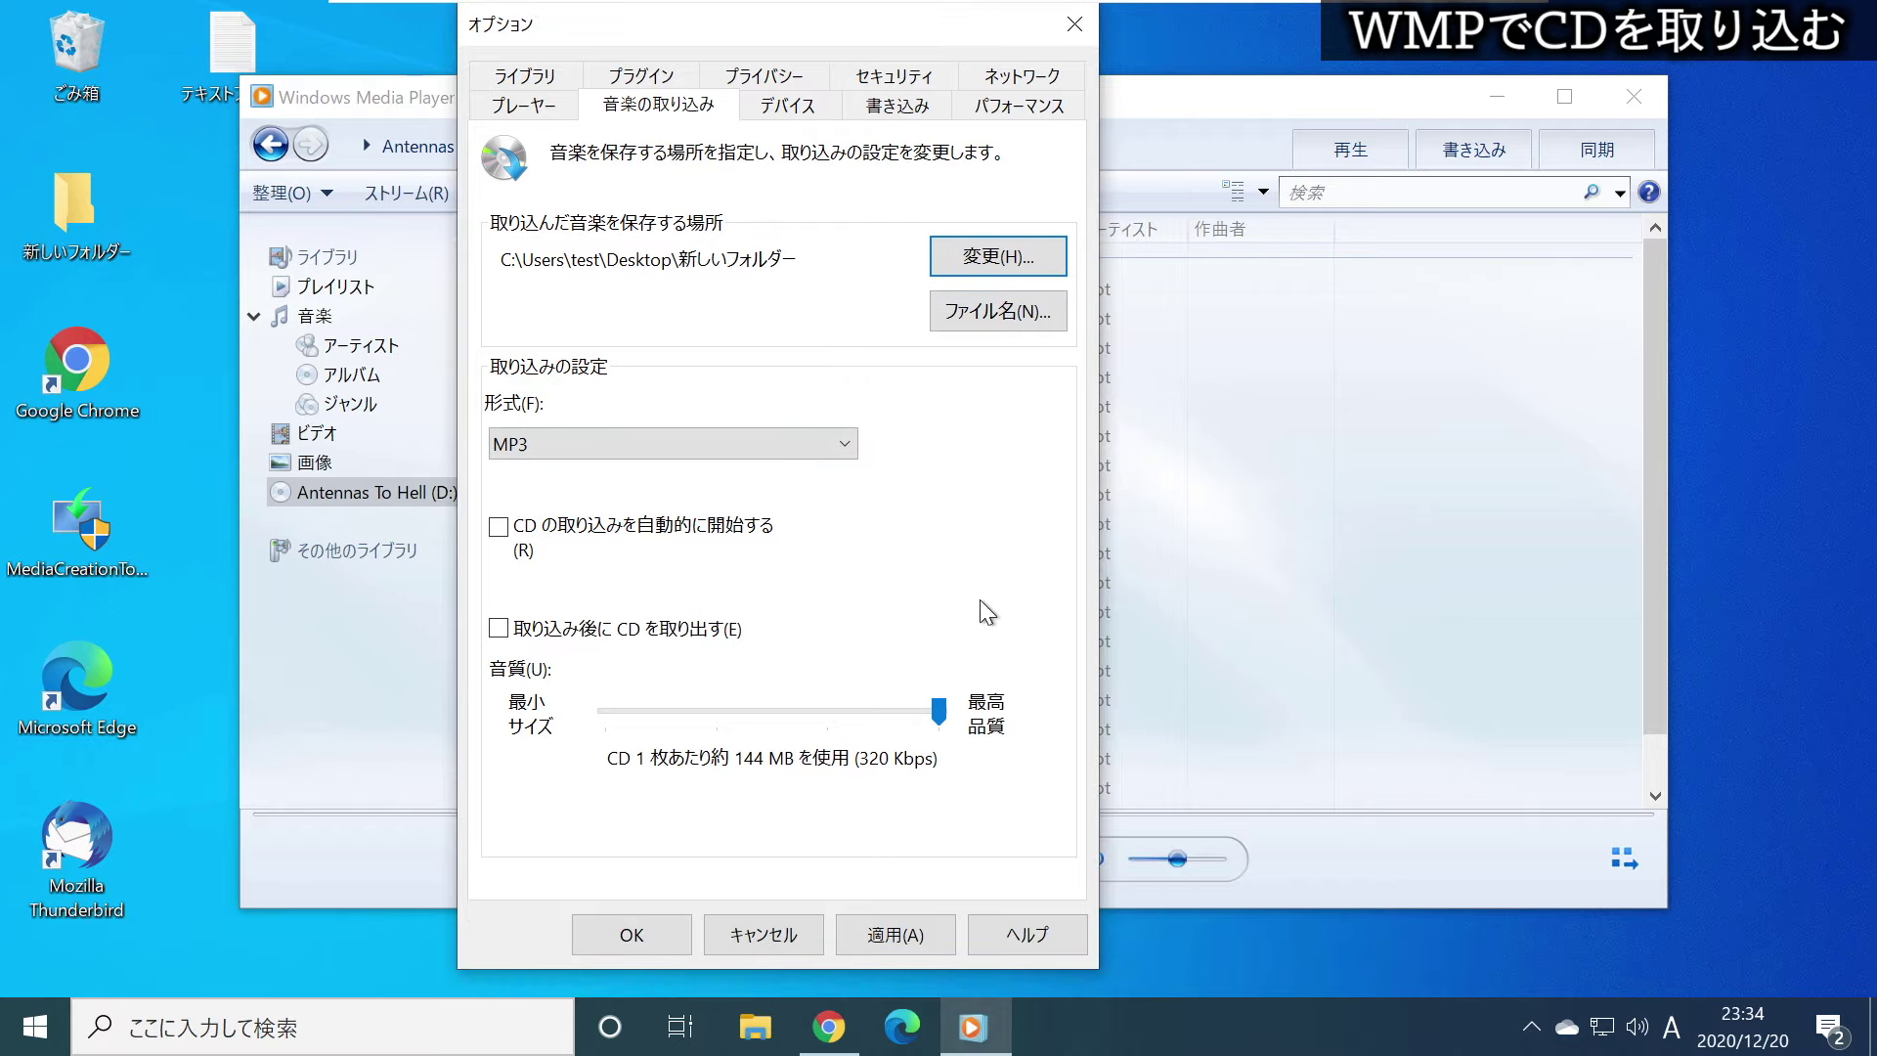
click(894, 940)
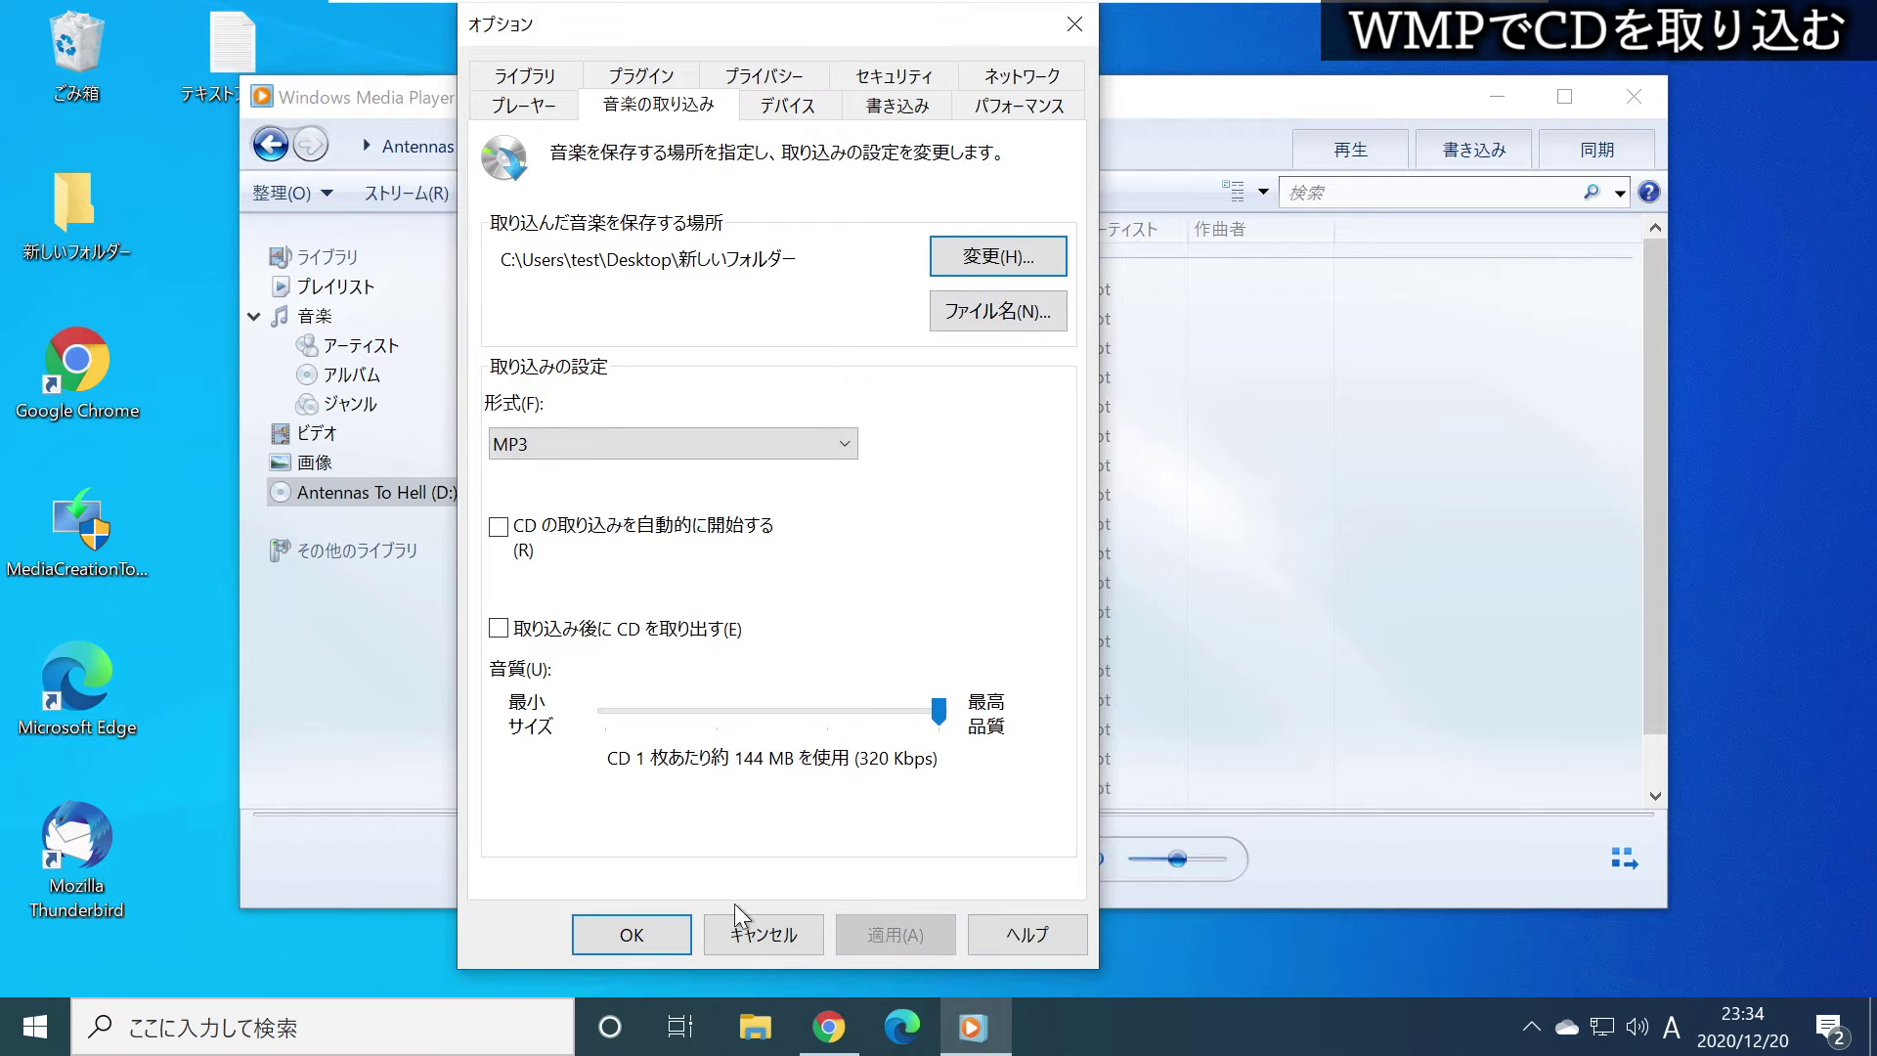
click(631, 935)
drag(861, 94, 928, 131)
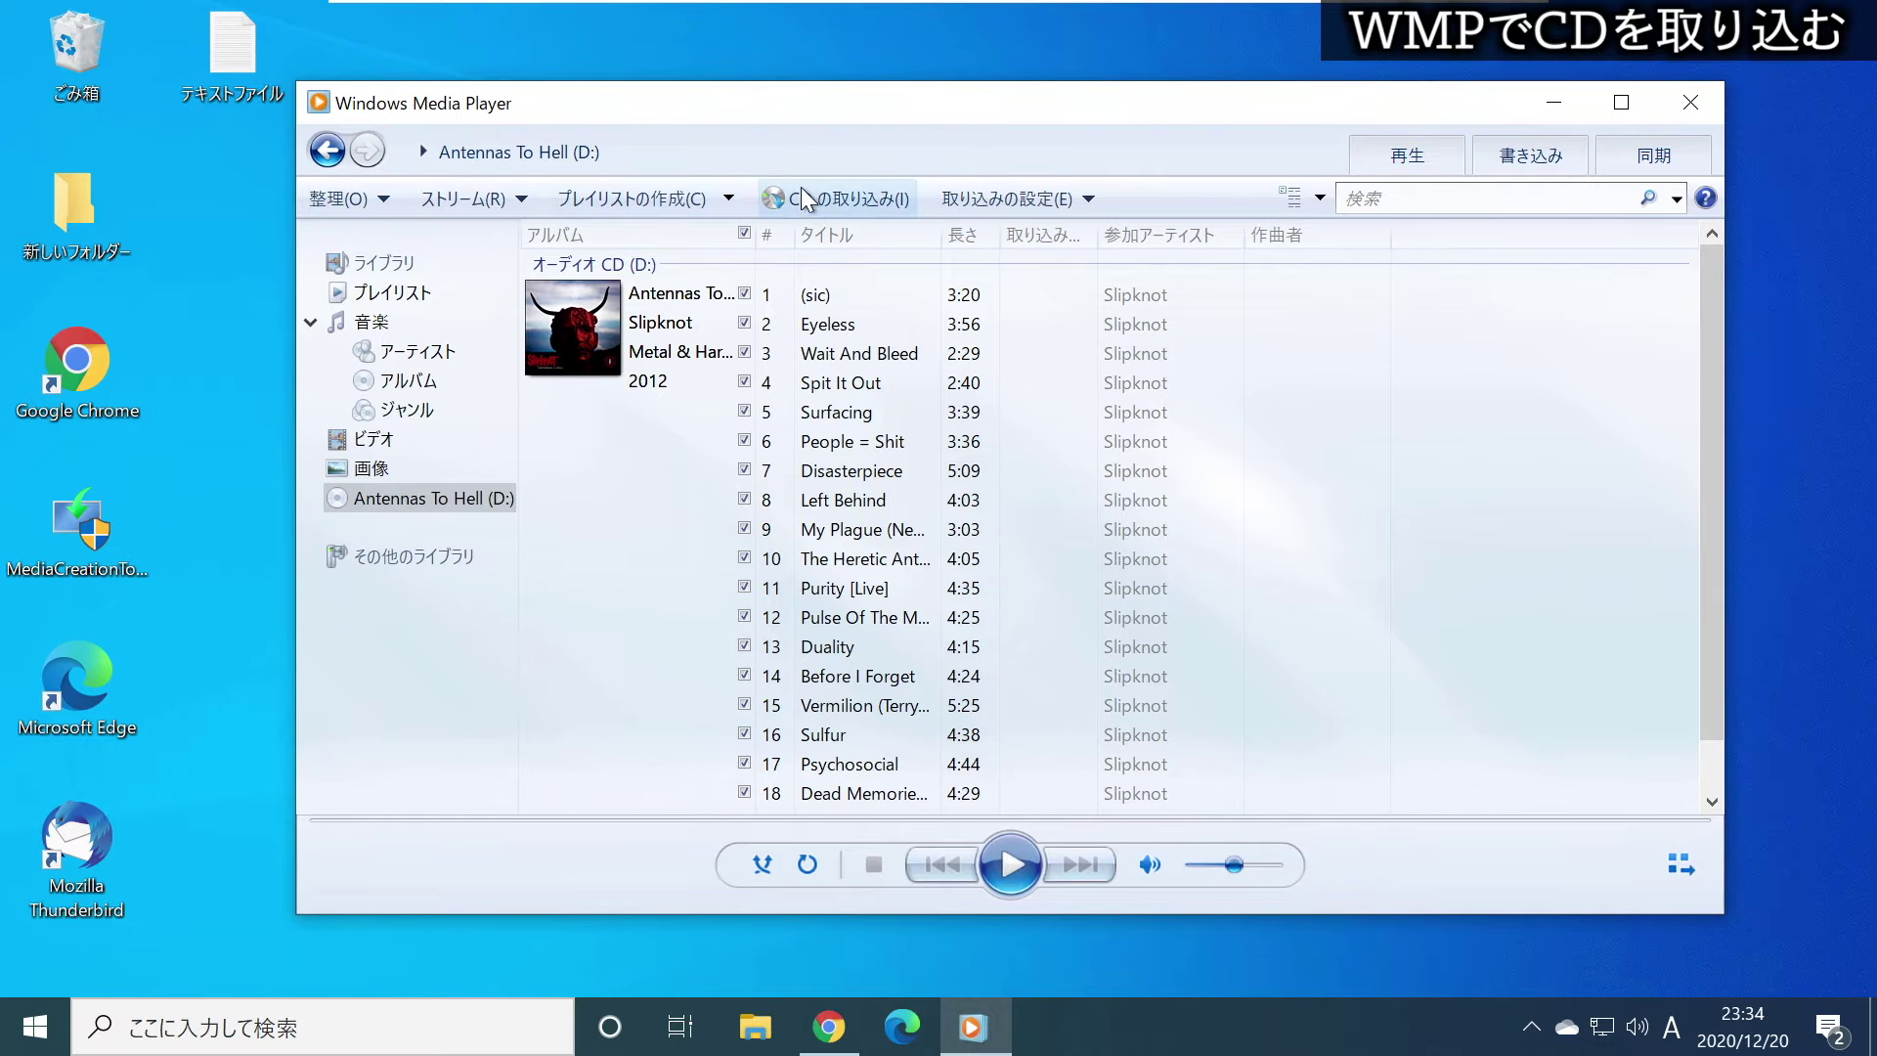
Start ripping the CD without copy protection, accepting responsibility for appropriate use of the copyrighted music
click(831, 199)
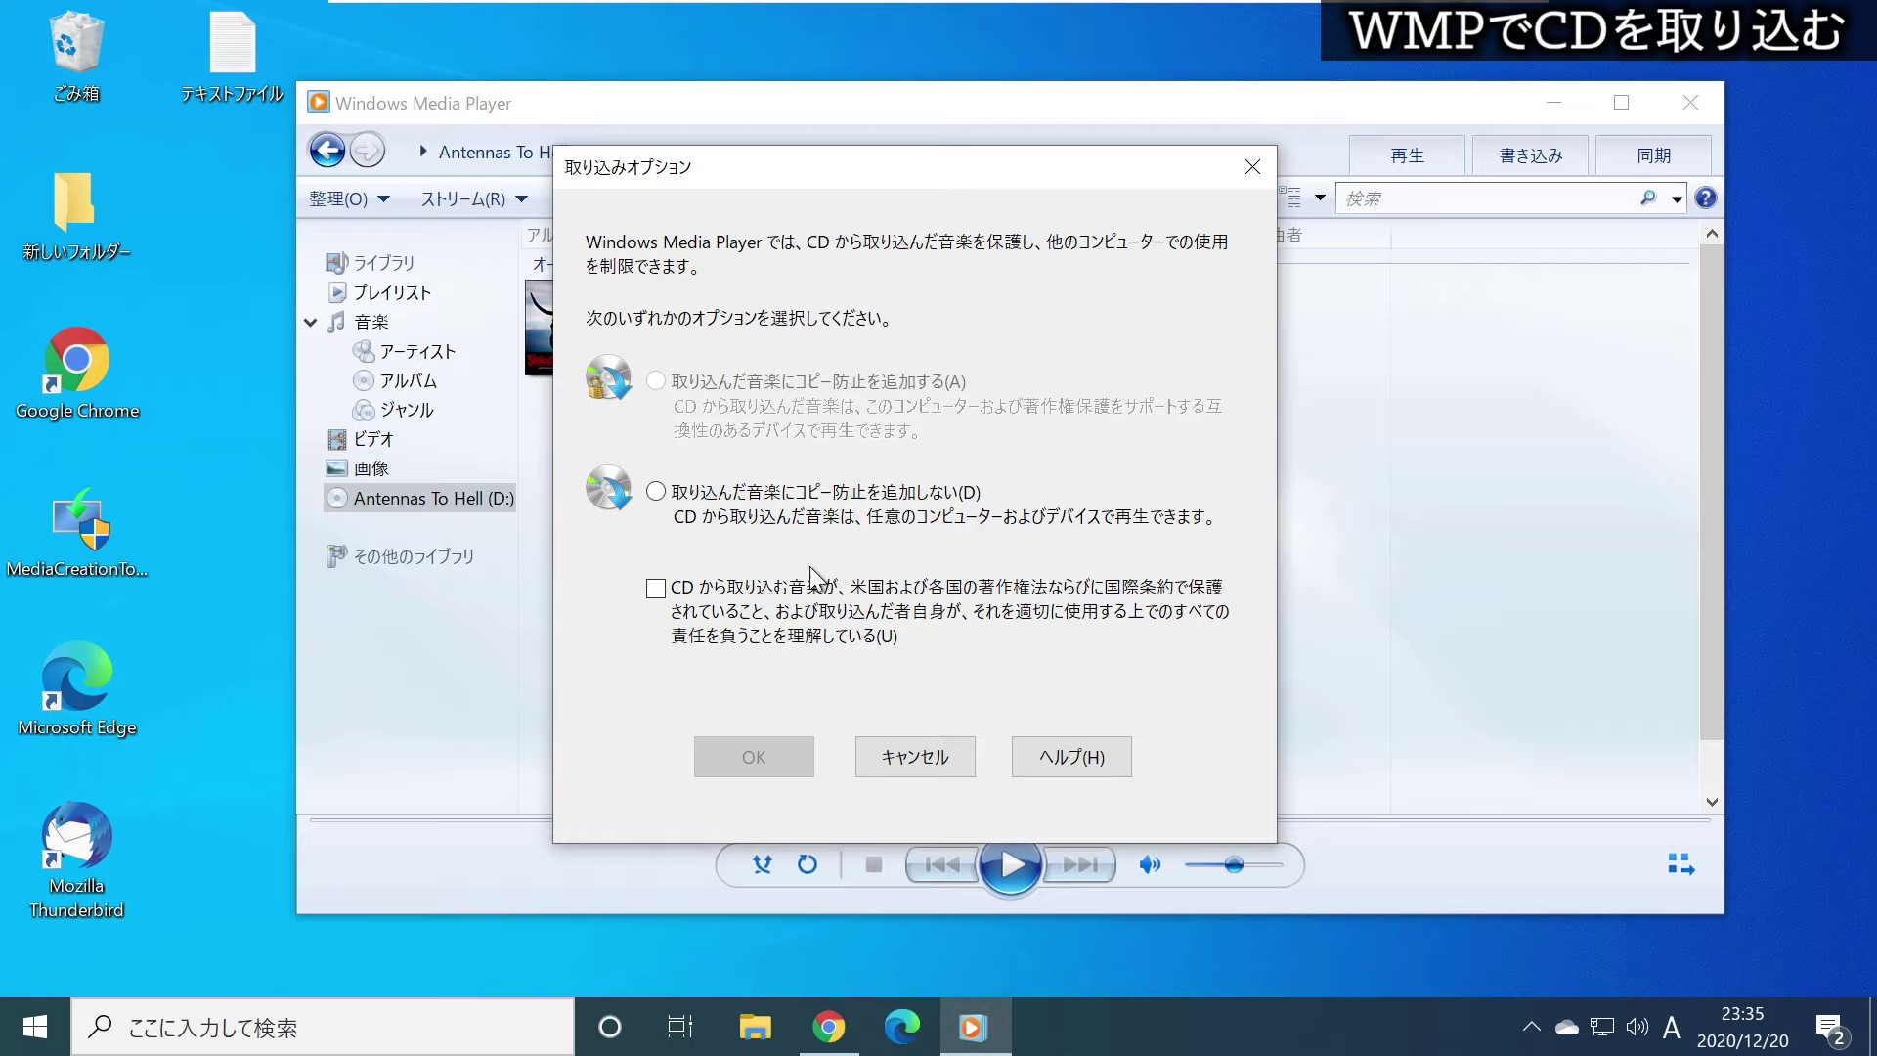
click(655, 494)
click(682, 608)
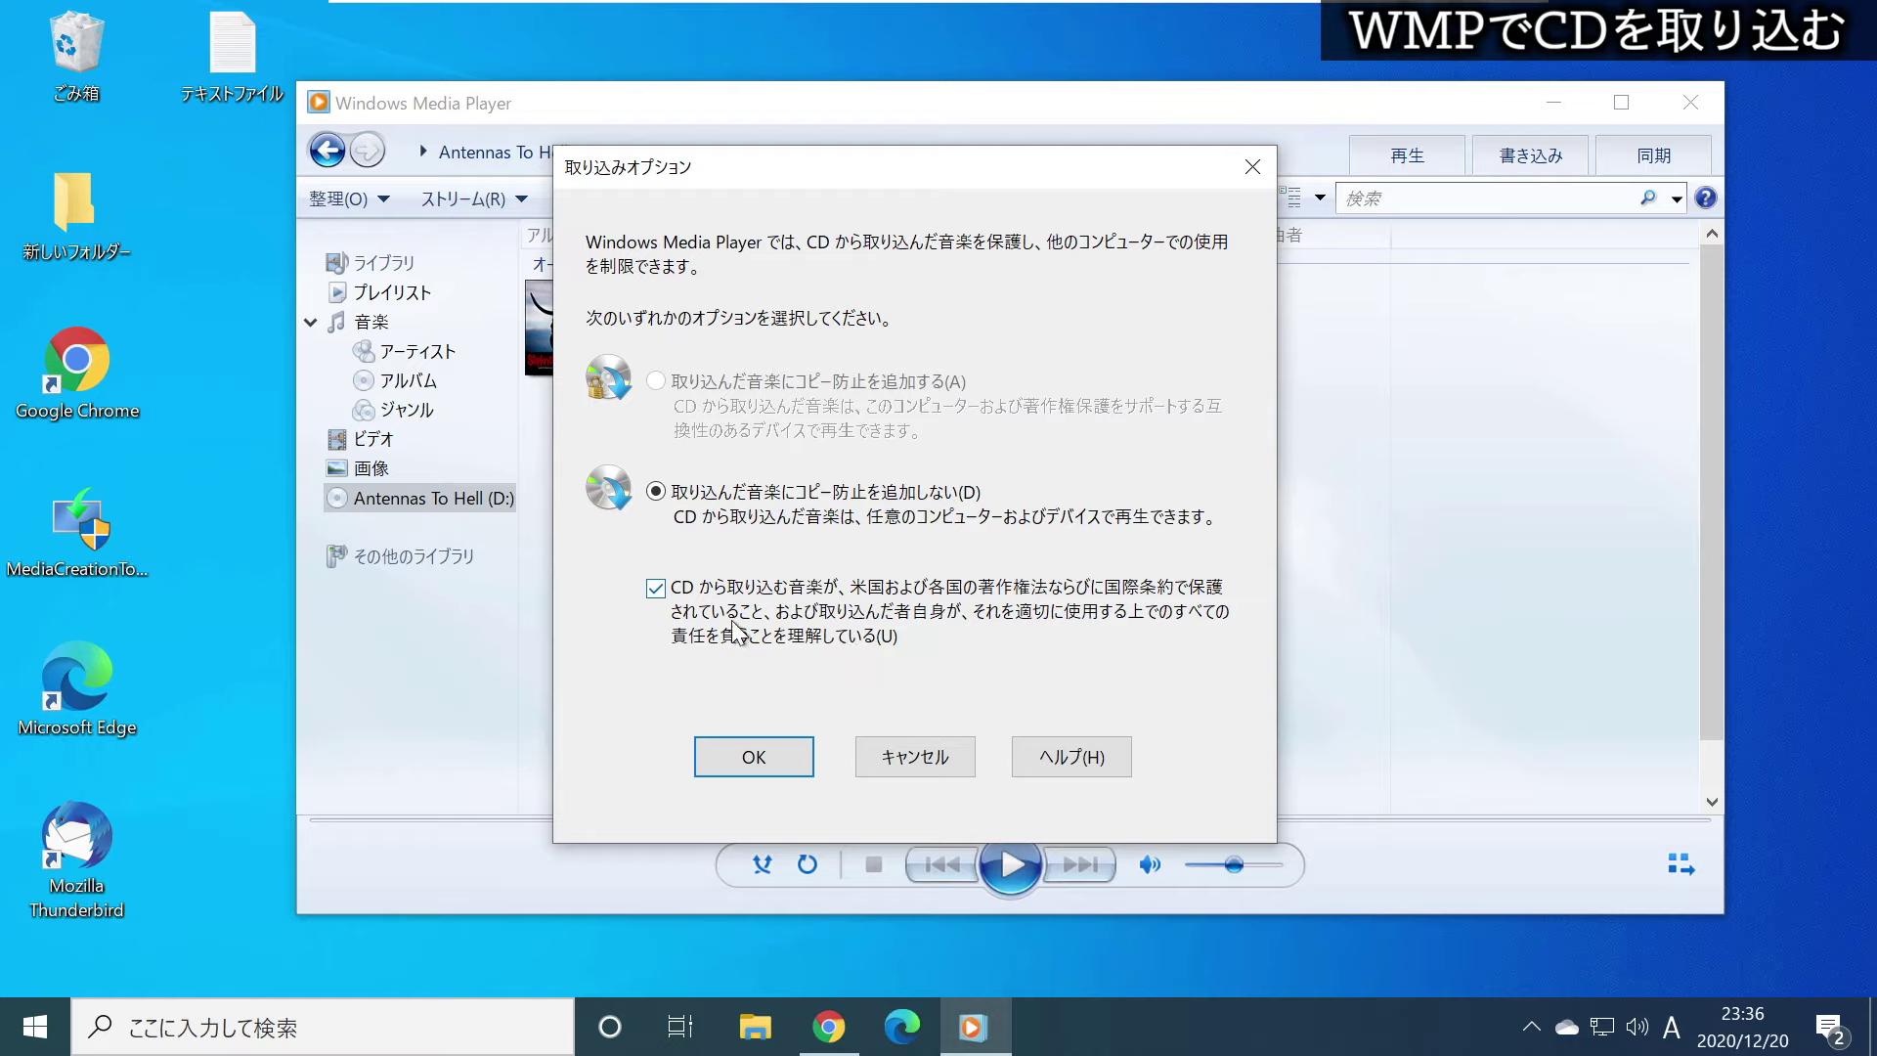
click(655, 588)
click(655, 587)
drag(934, 168, 937, 145)
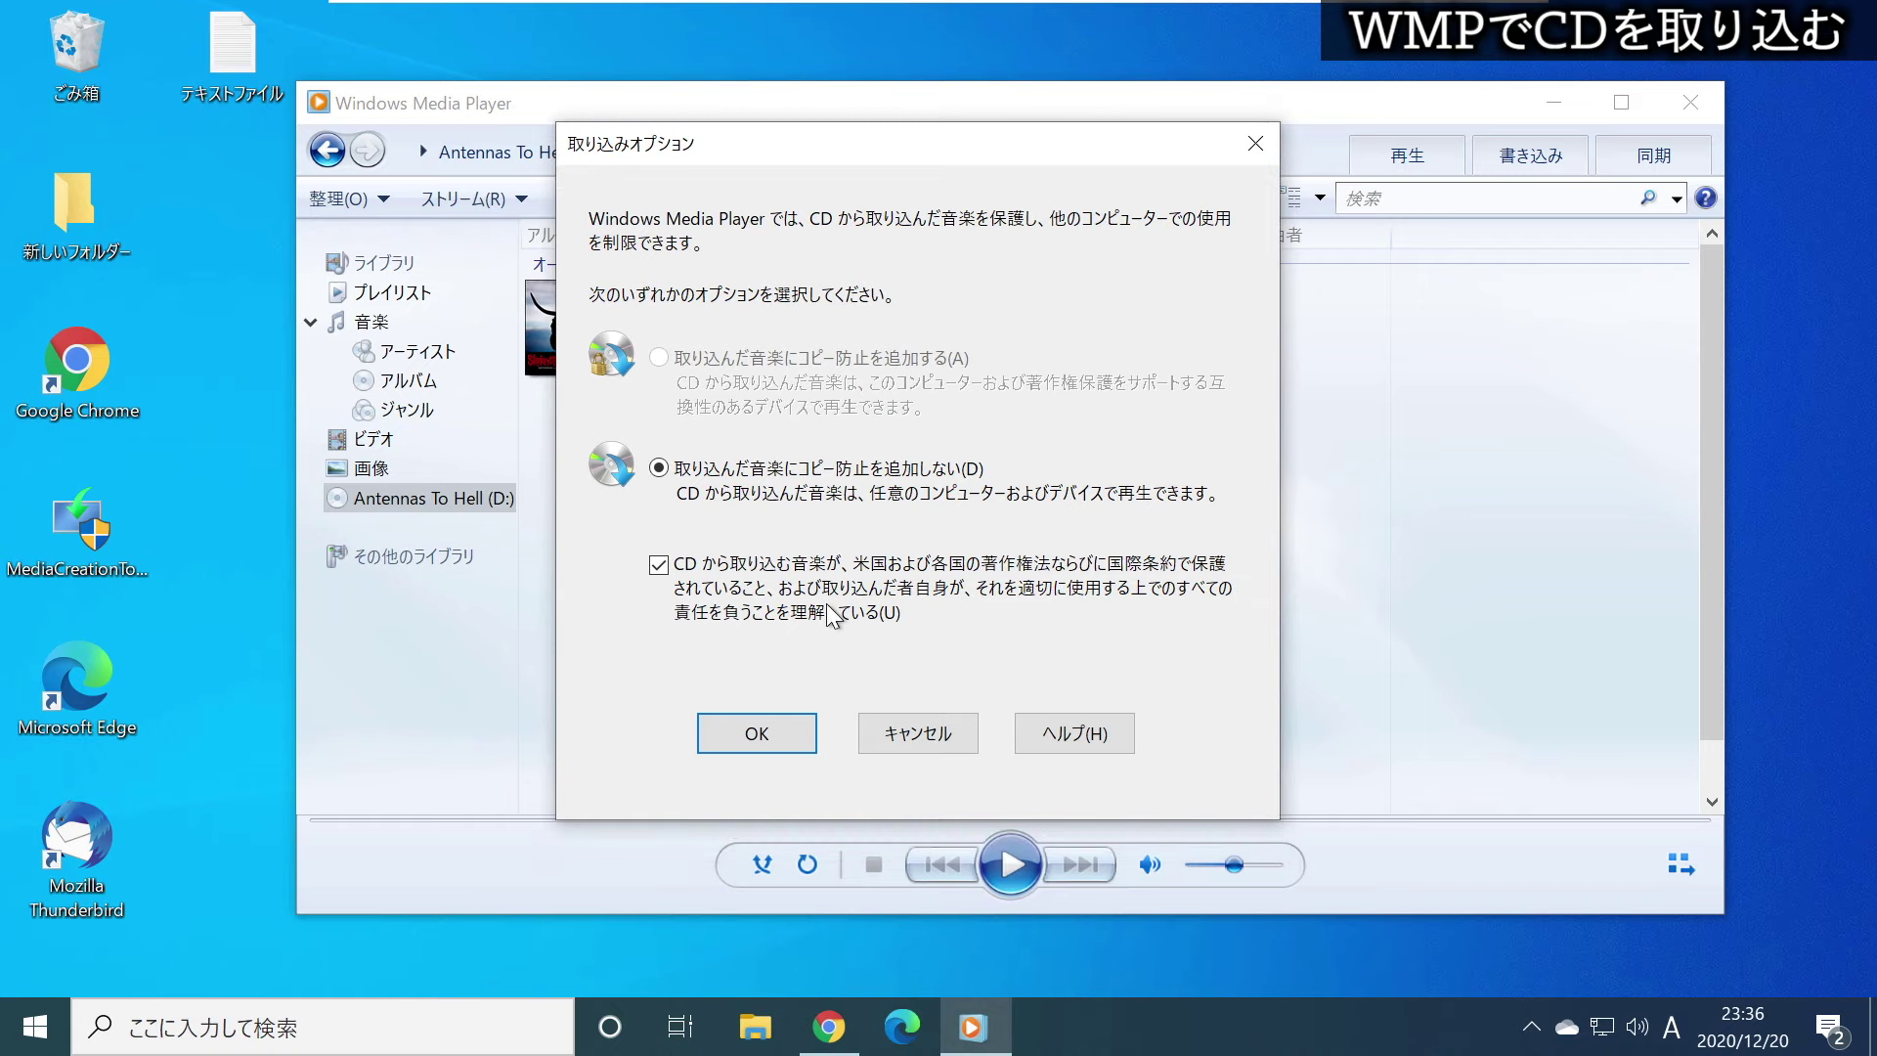
click(758, 733)
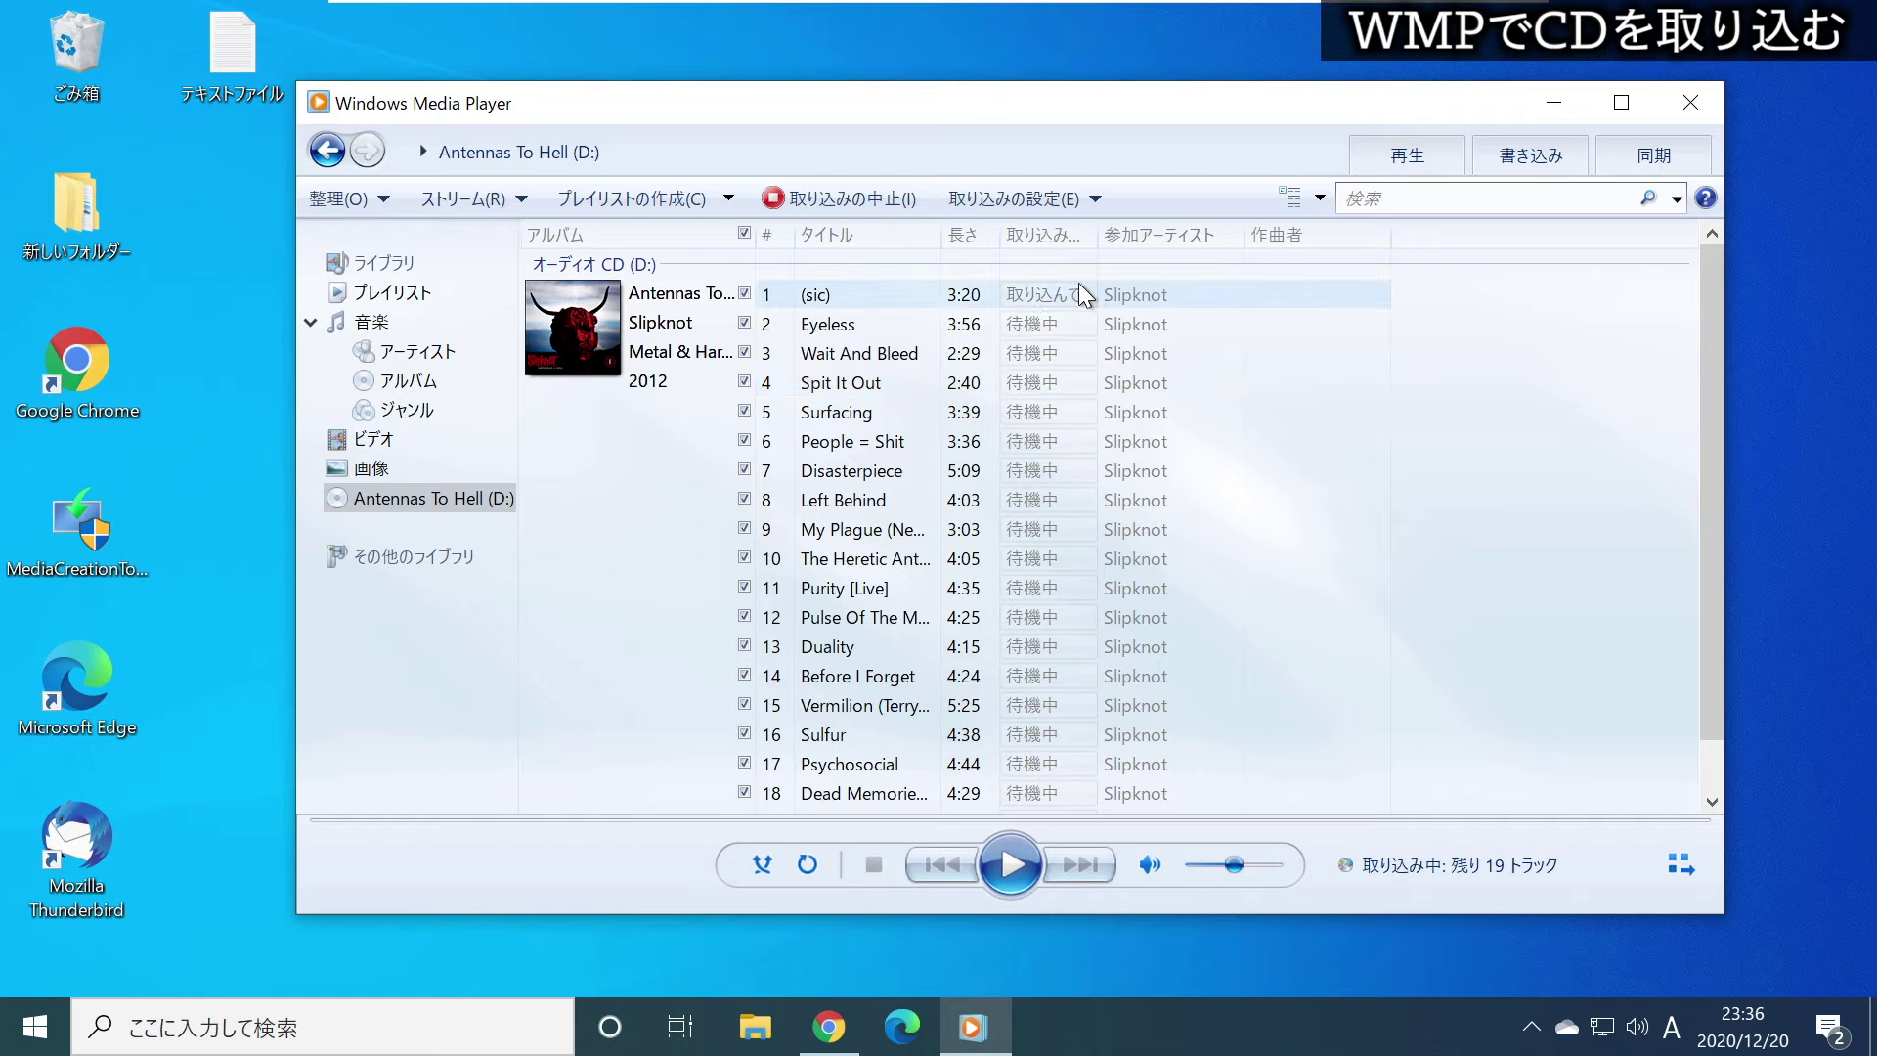
Check the rip status of all tracks through the end of the list and widen the 取り込みの状態 column
scroll(1006, 629, down, 1)
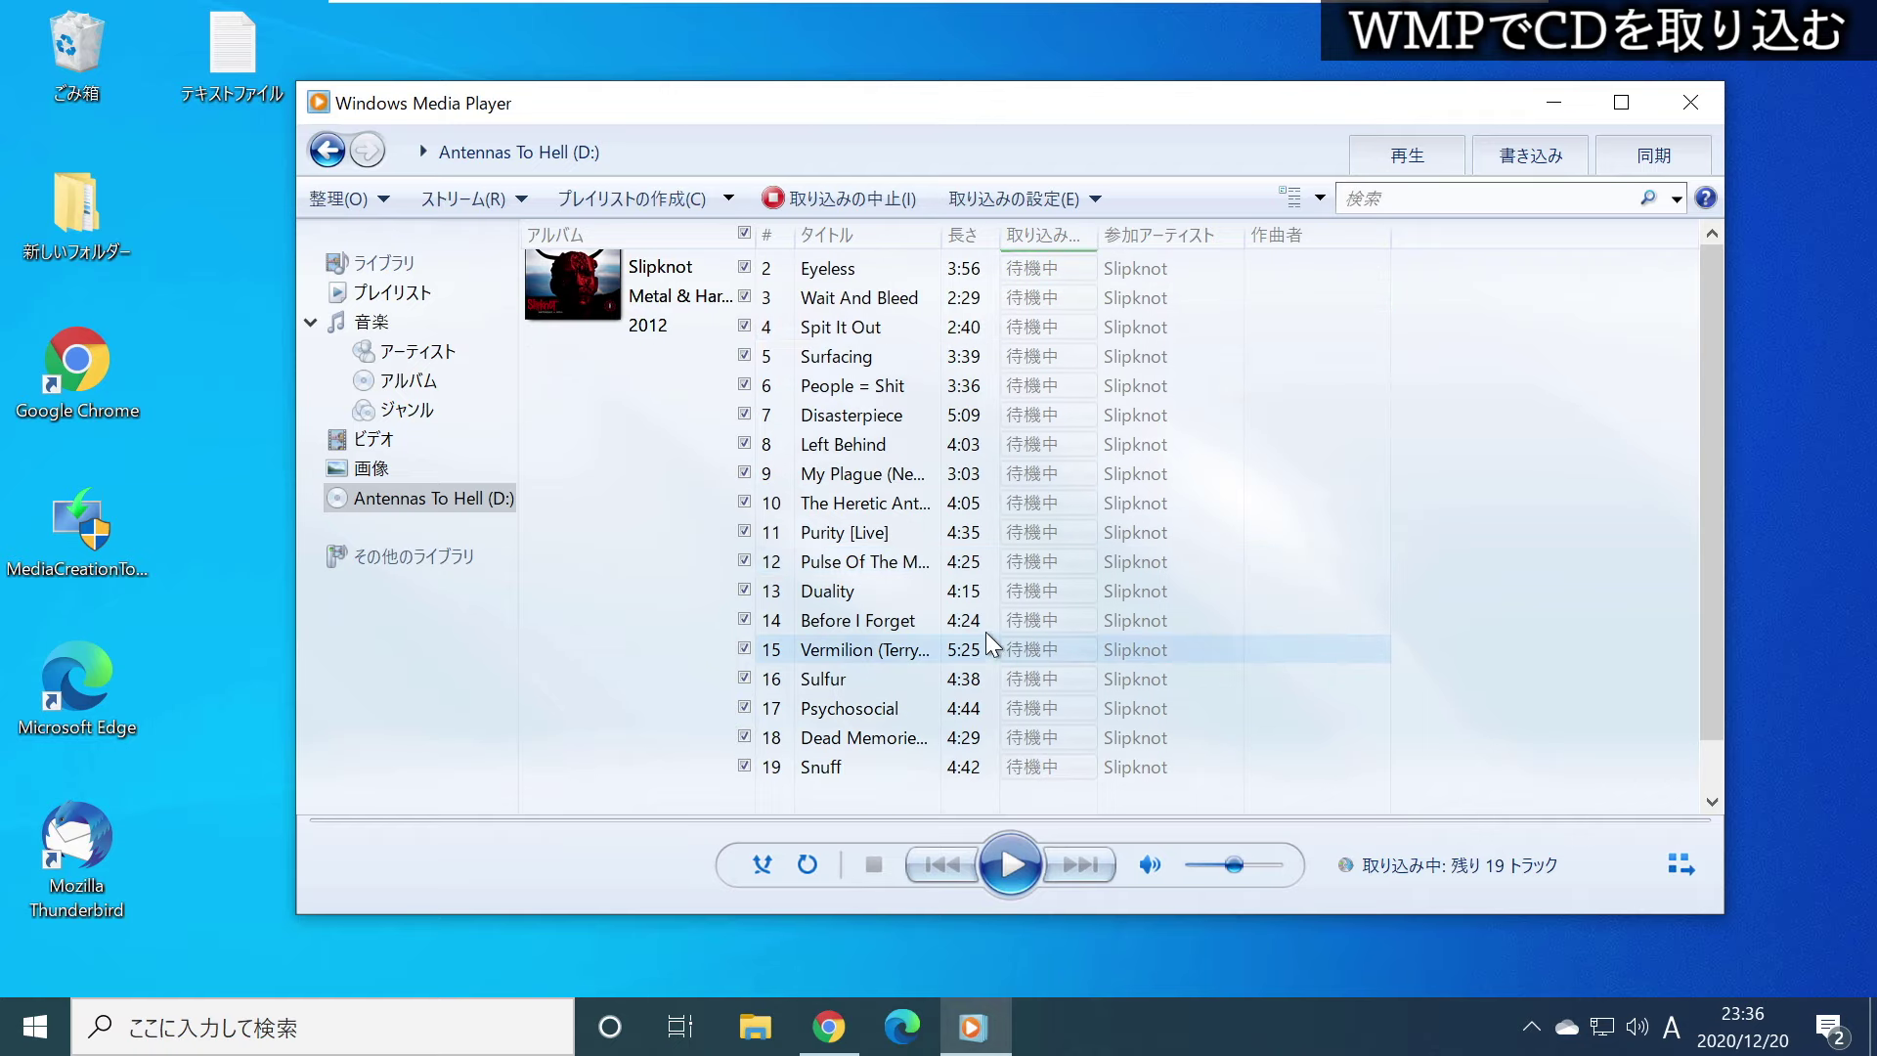
scroll(1091, 372, up, 1)
scroll(1040, 641, down, 1)
scroll(1012, 331, up, 1)
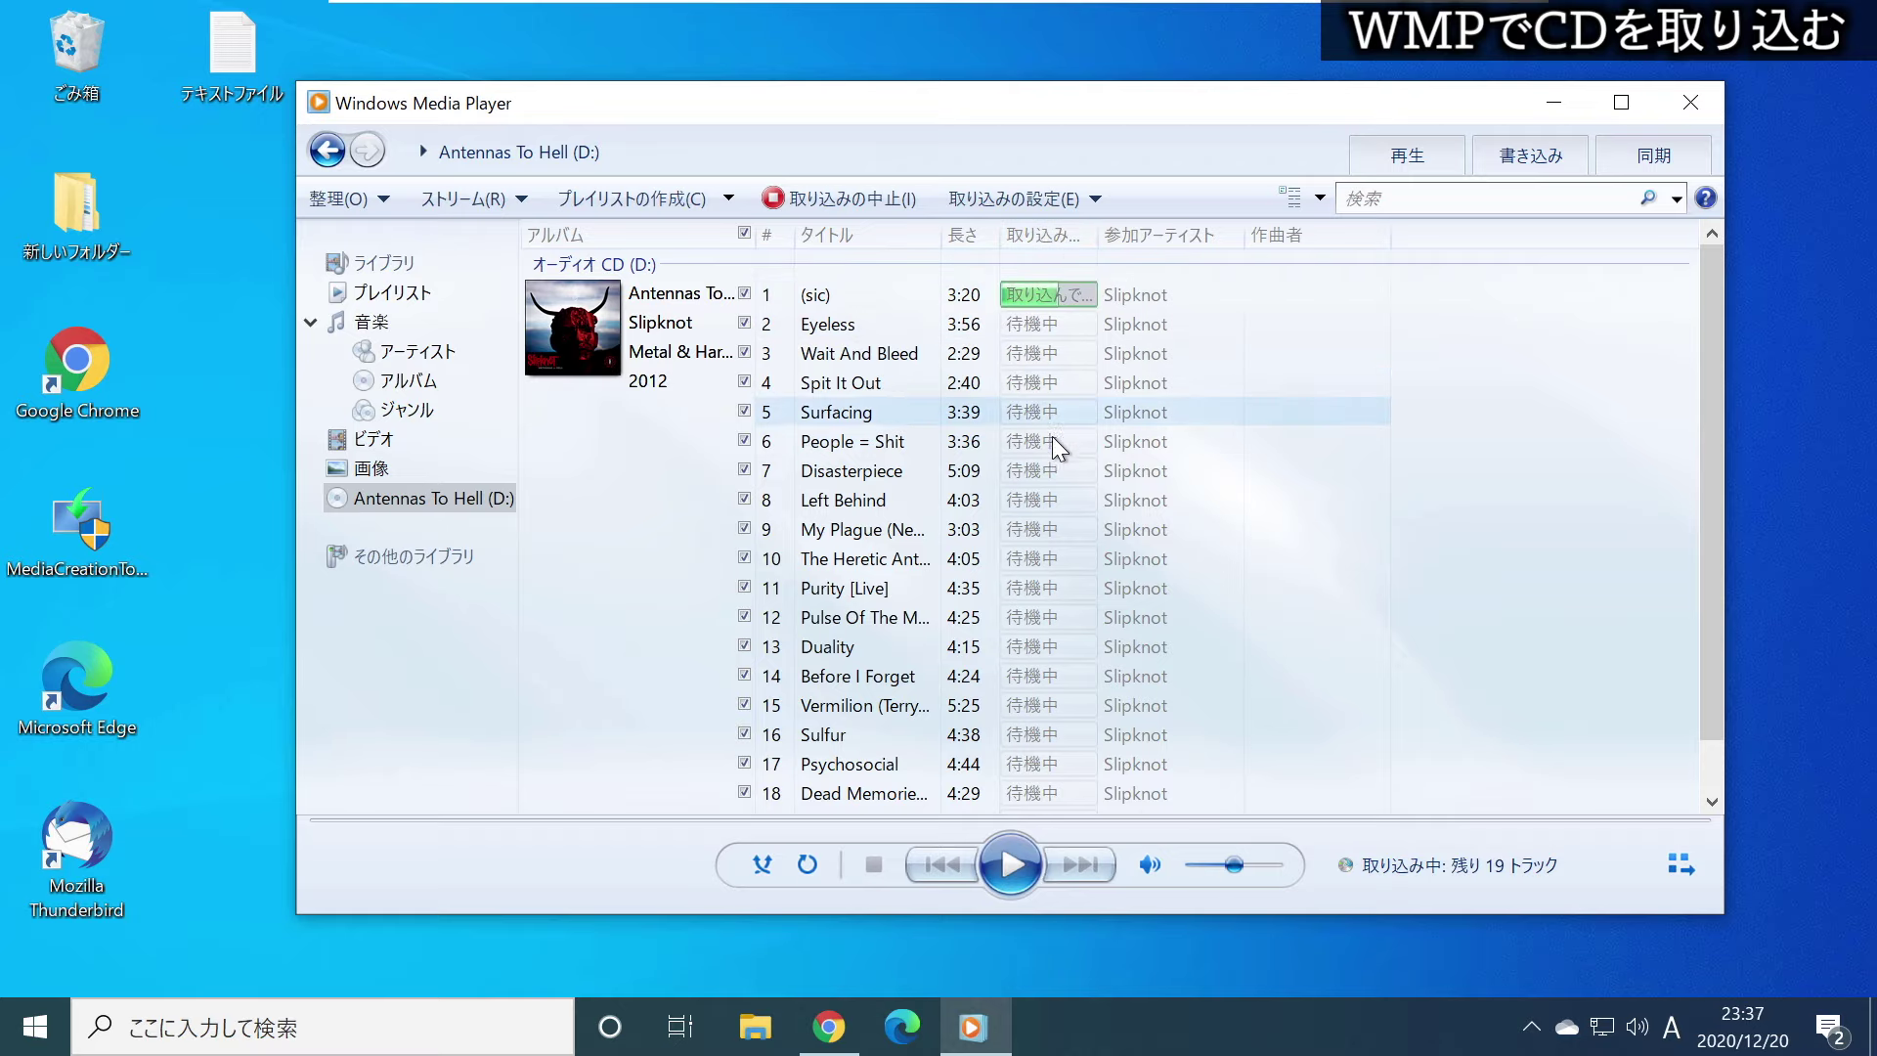
scroll(851, 664, down, 1)
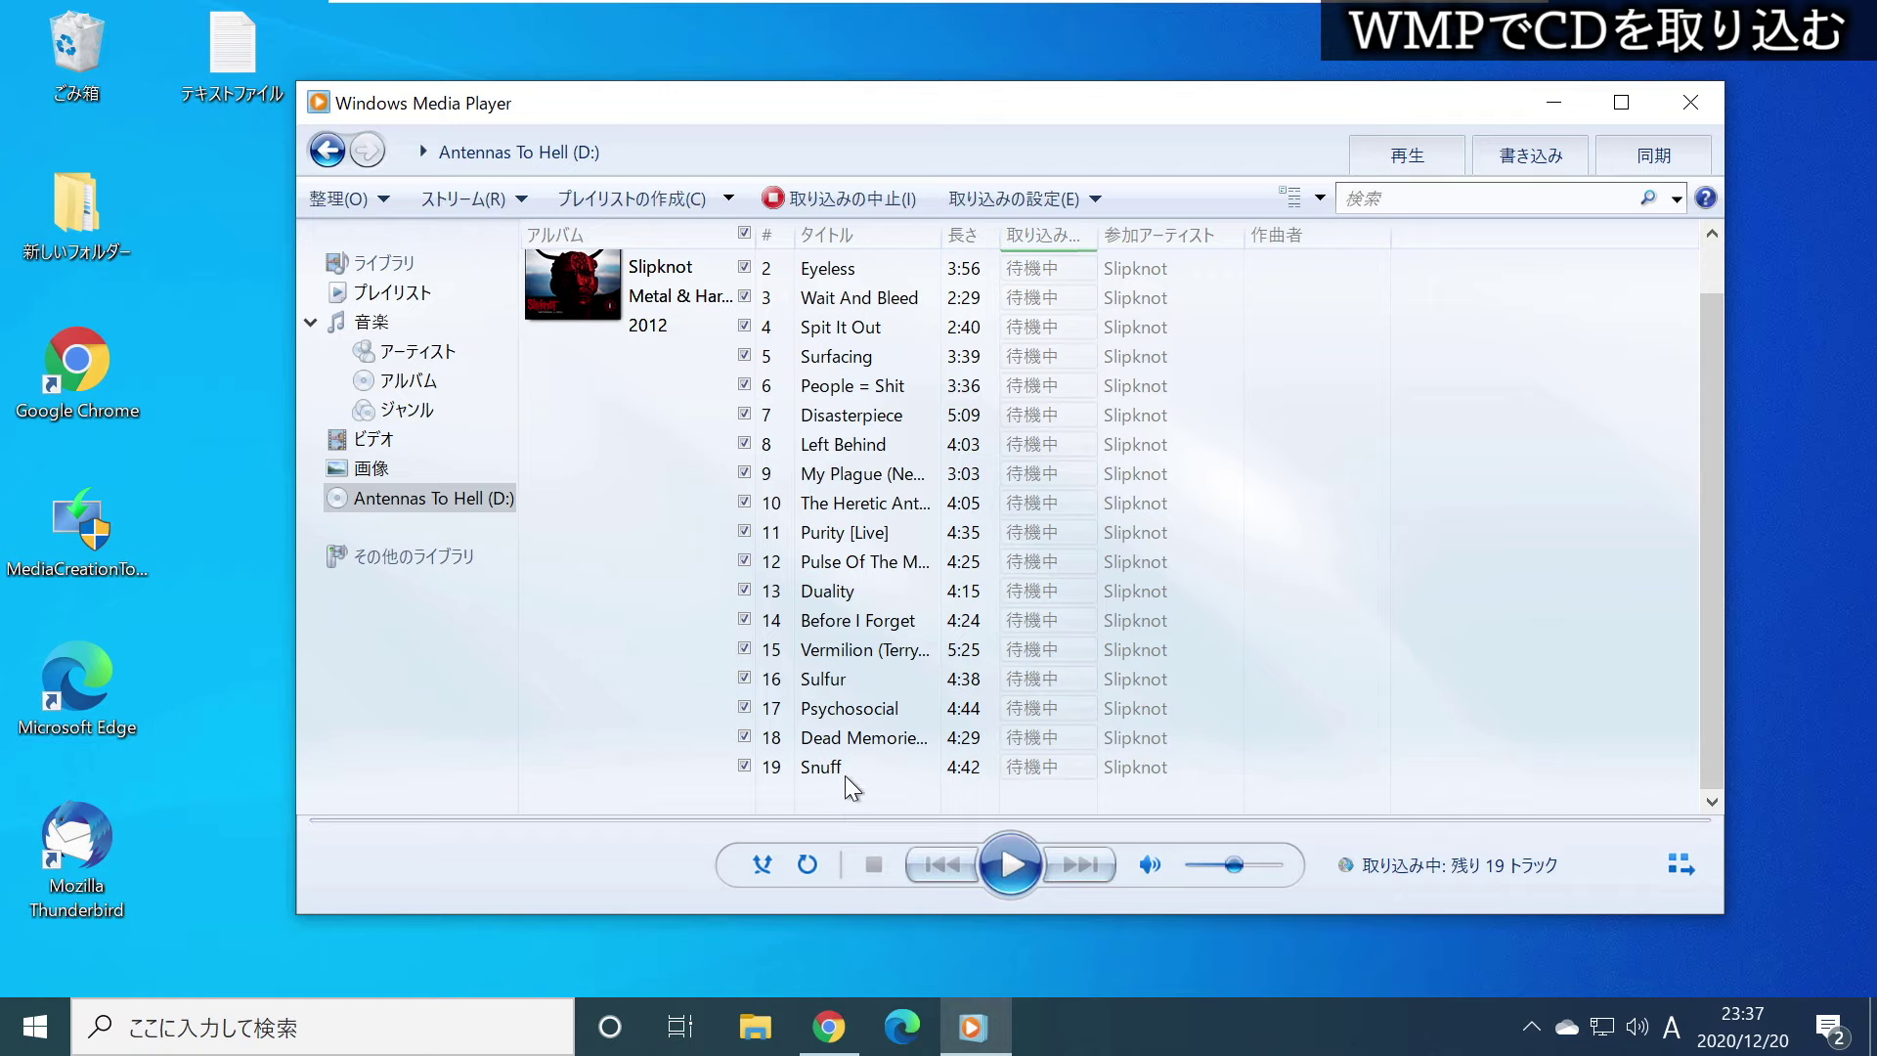
scroll(994, 700, up, 2)
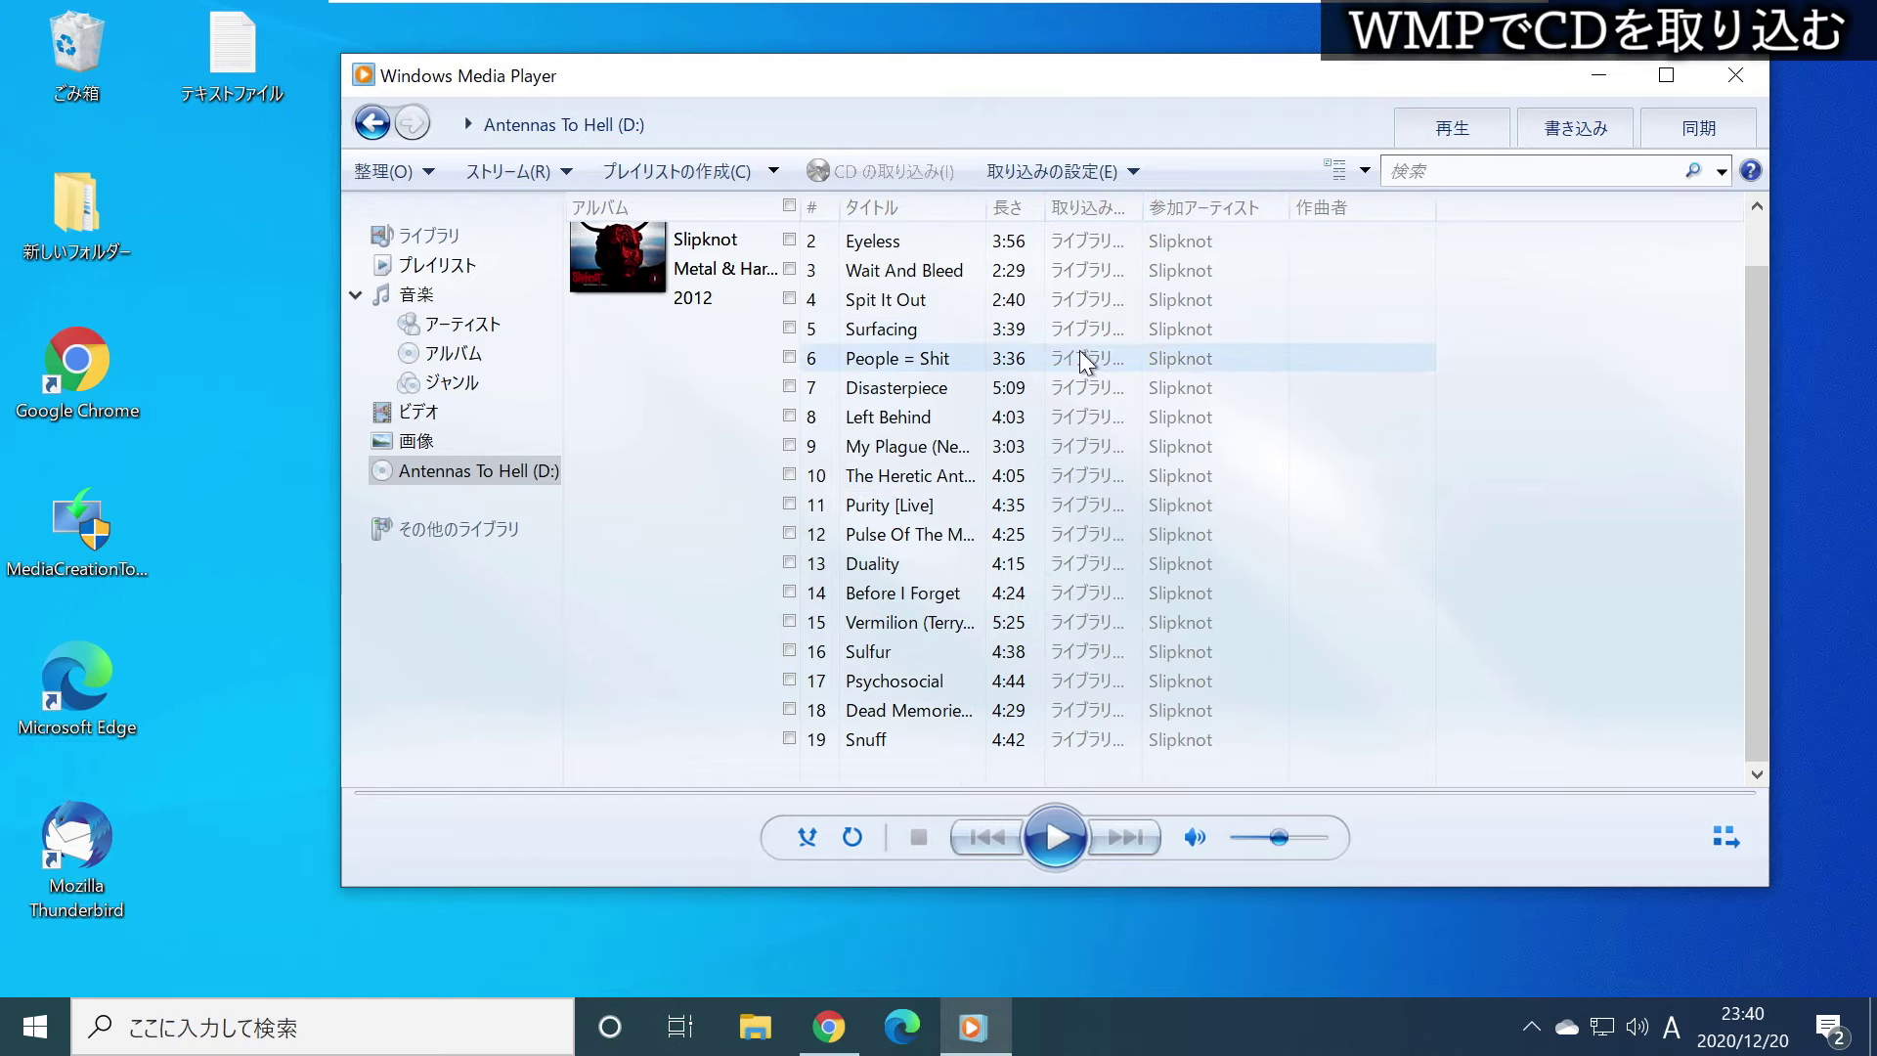
drag(1142, 204, 1284, 203)
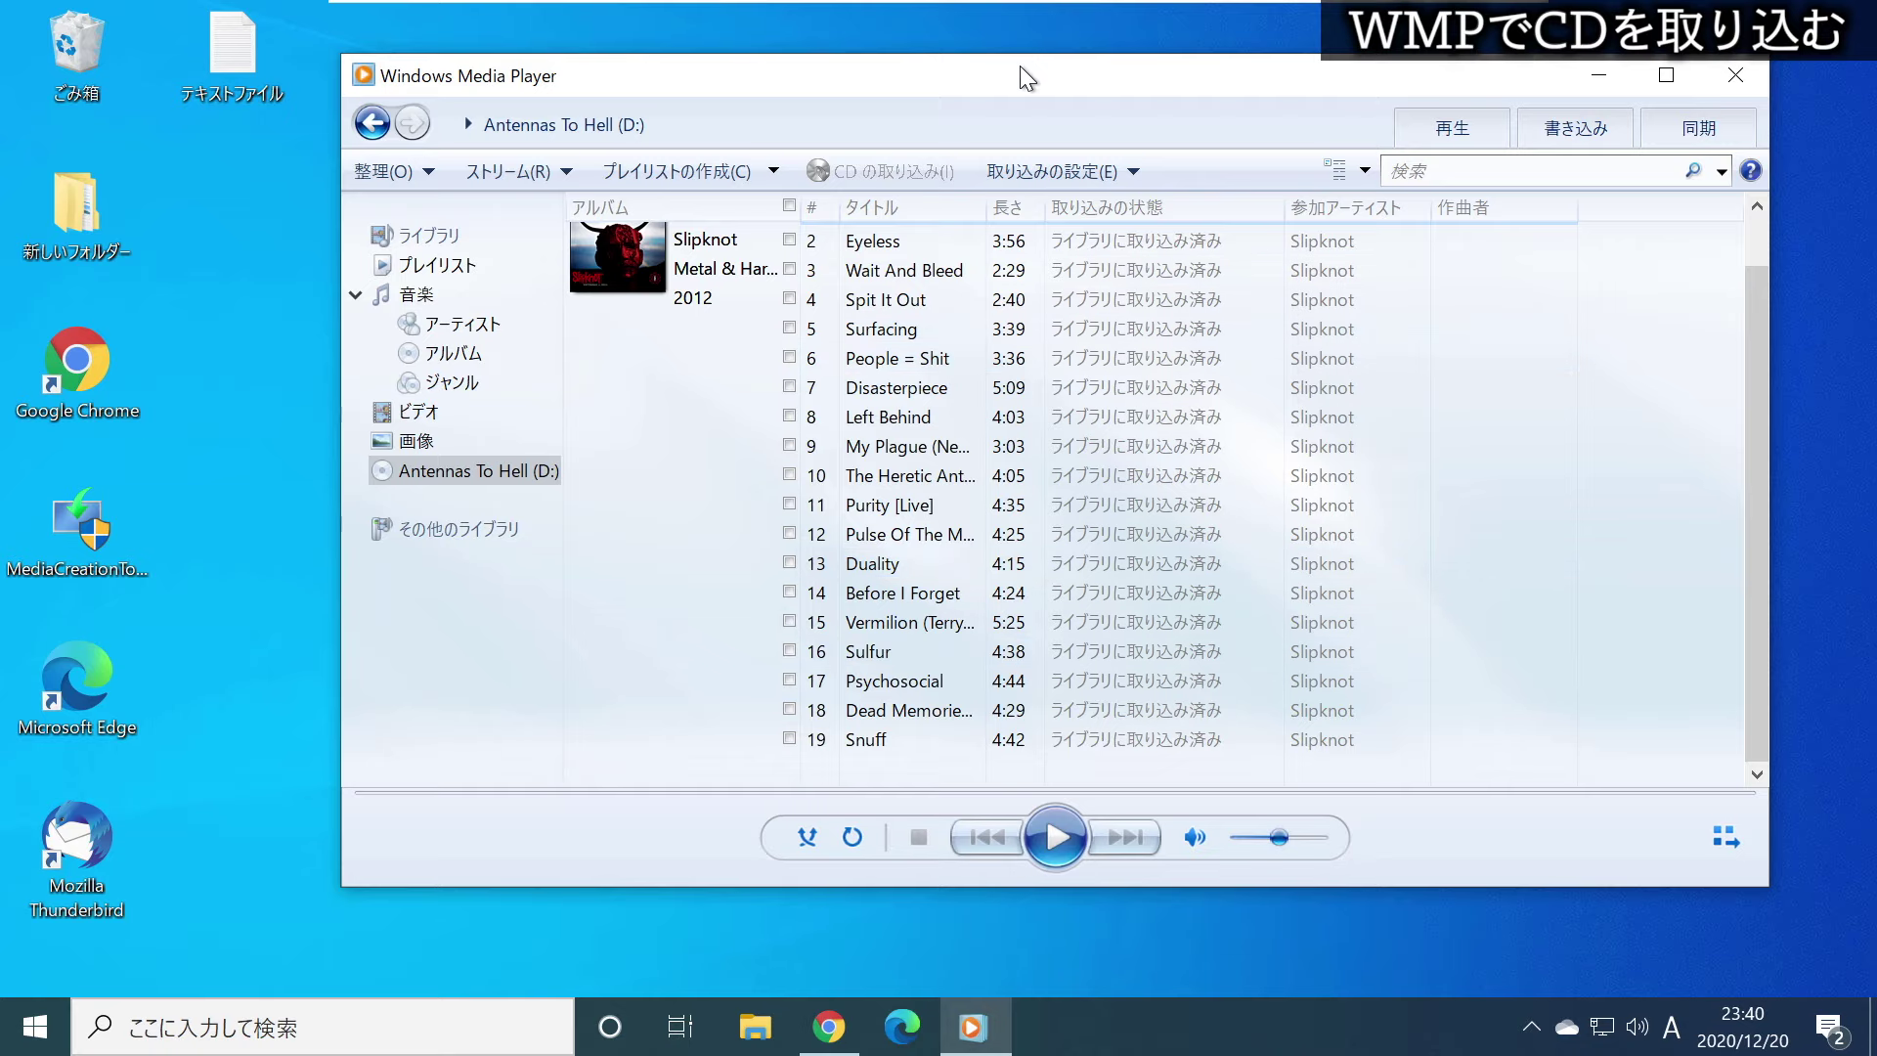
drag(1019, 66, 1033, 63)
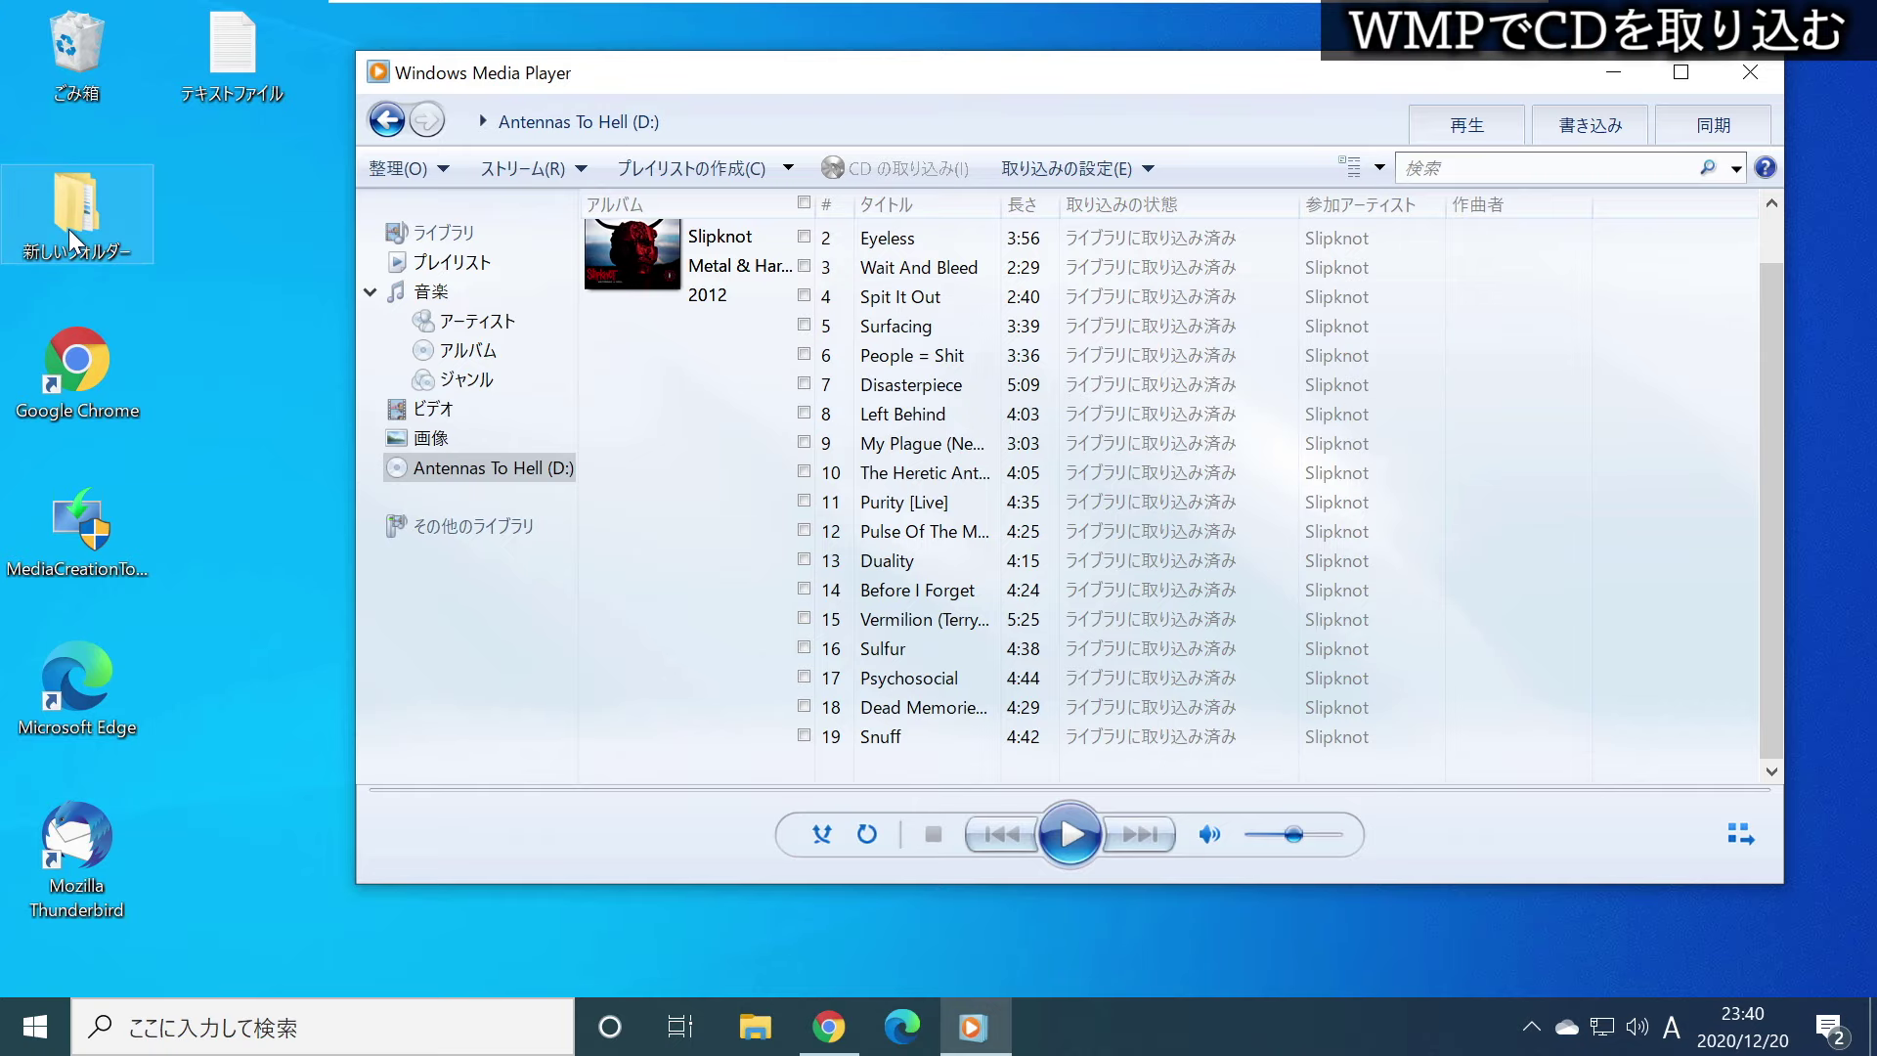
Open the desktop's 新しいフォルダー and look through the ripped tracks in Slipknot > Antennas To Hell
double_click(113, 232)
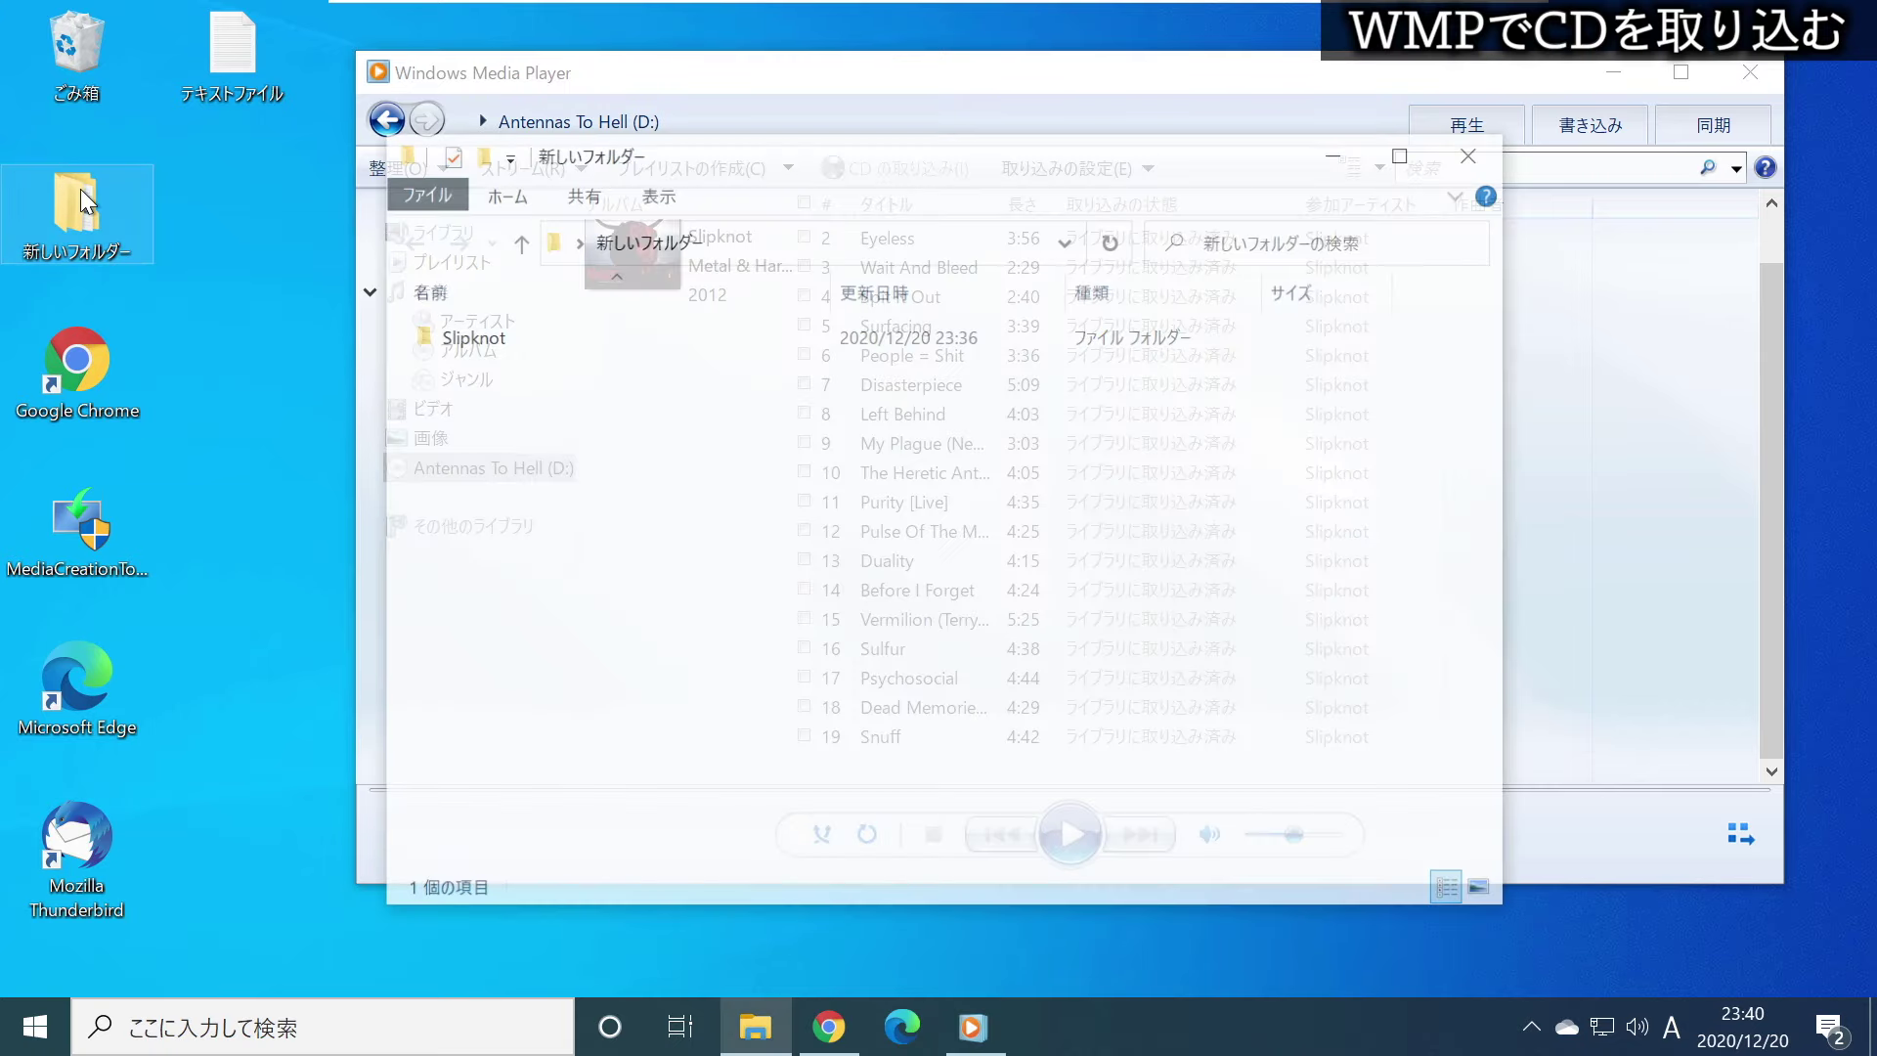
double_click(500, 339)
double_click(501, 338)
drag(1044, 149, 952, 117)
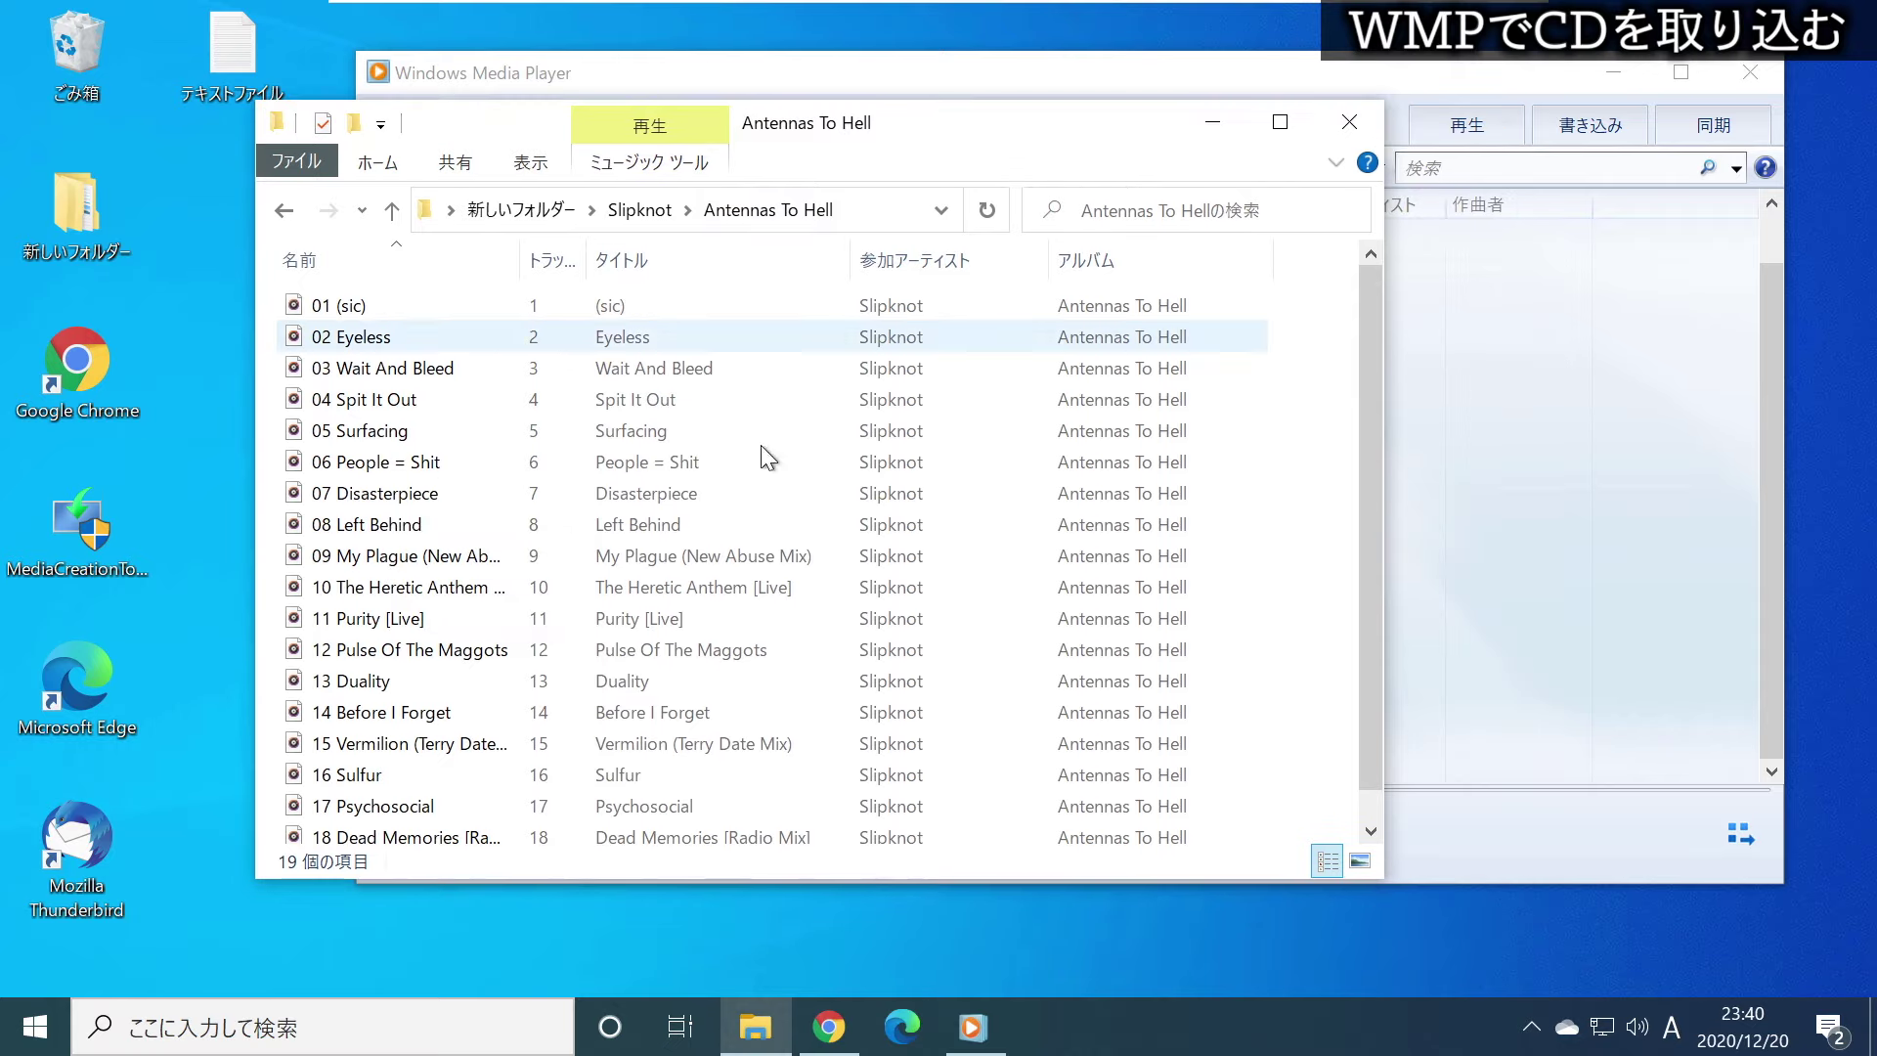
scroll(786, 415, down, 1)
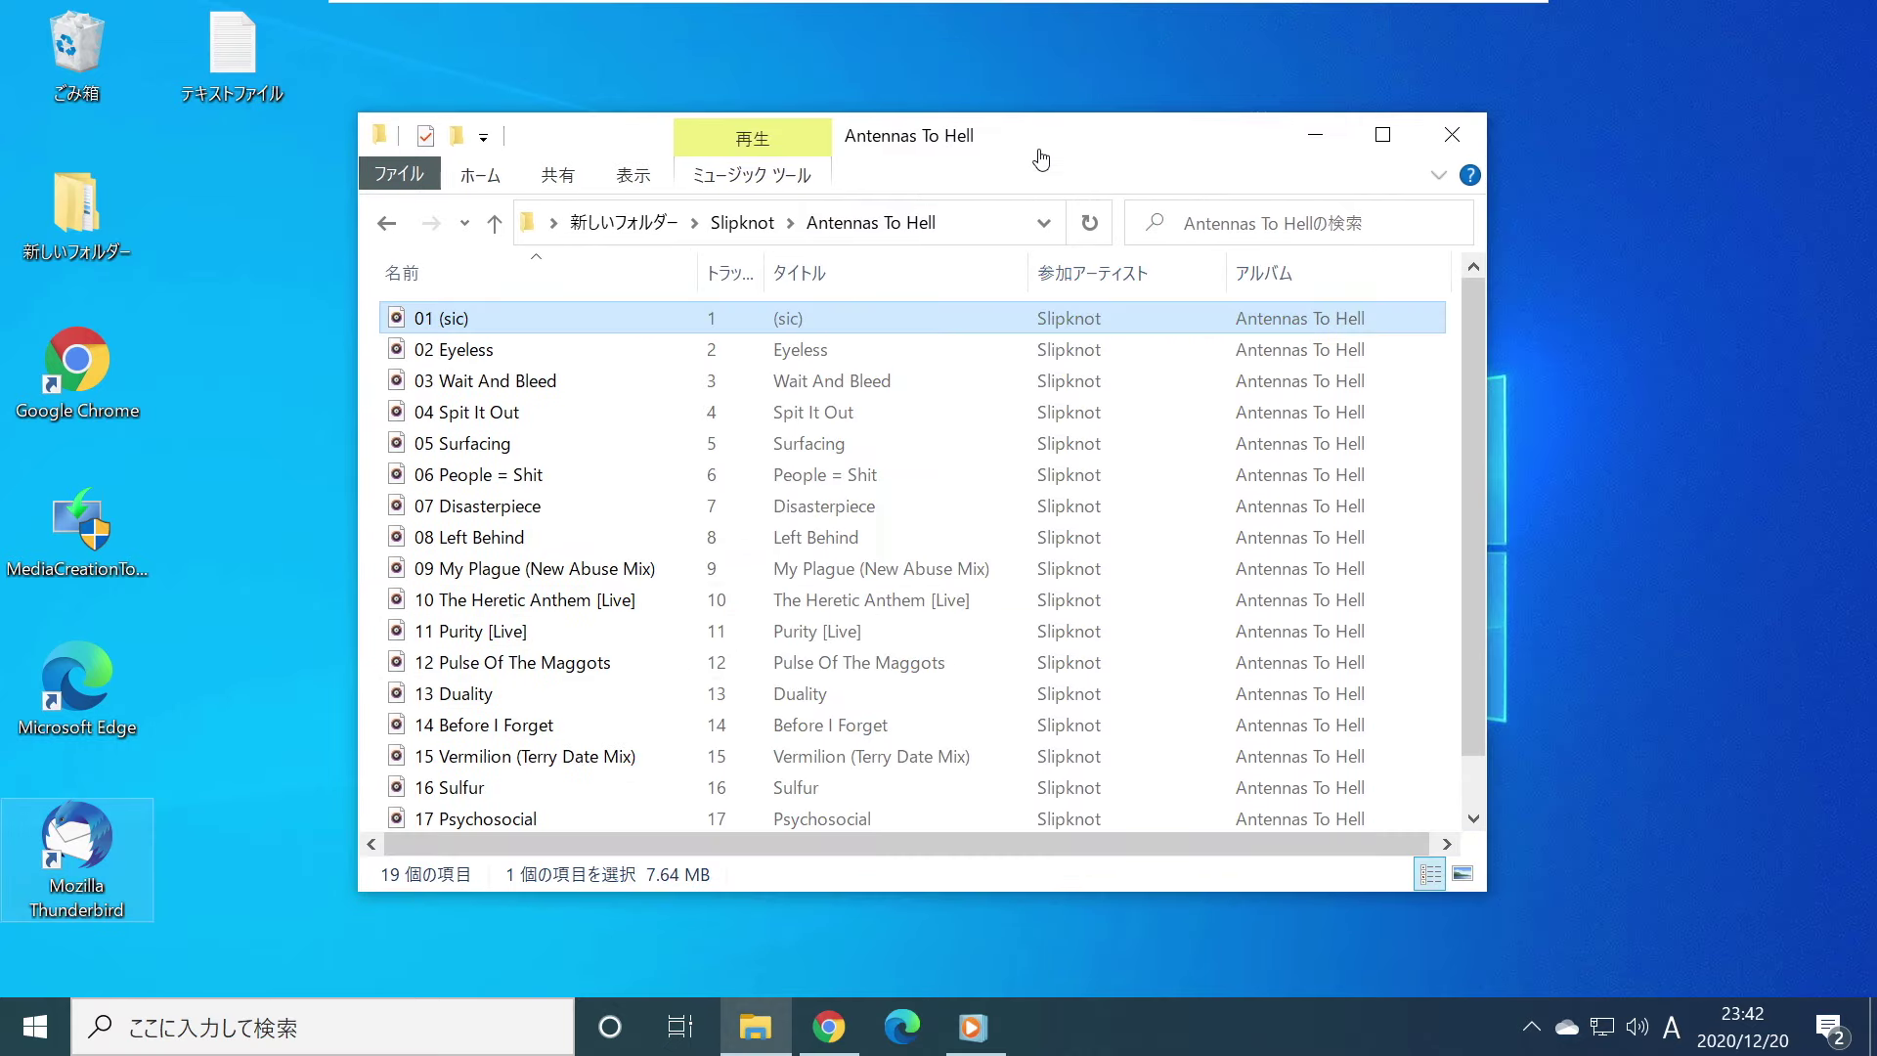
drag(1060, 121, 1062, 107)
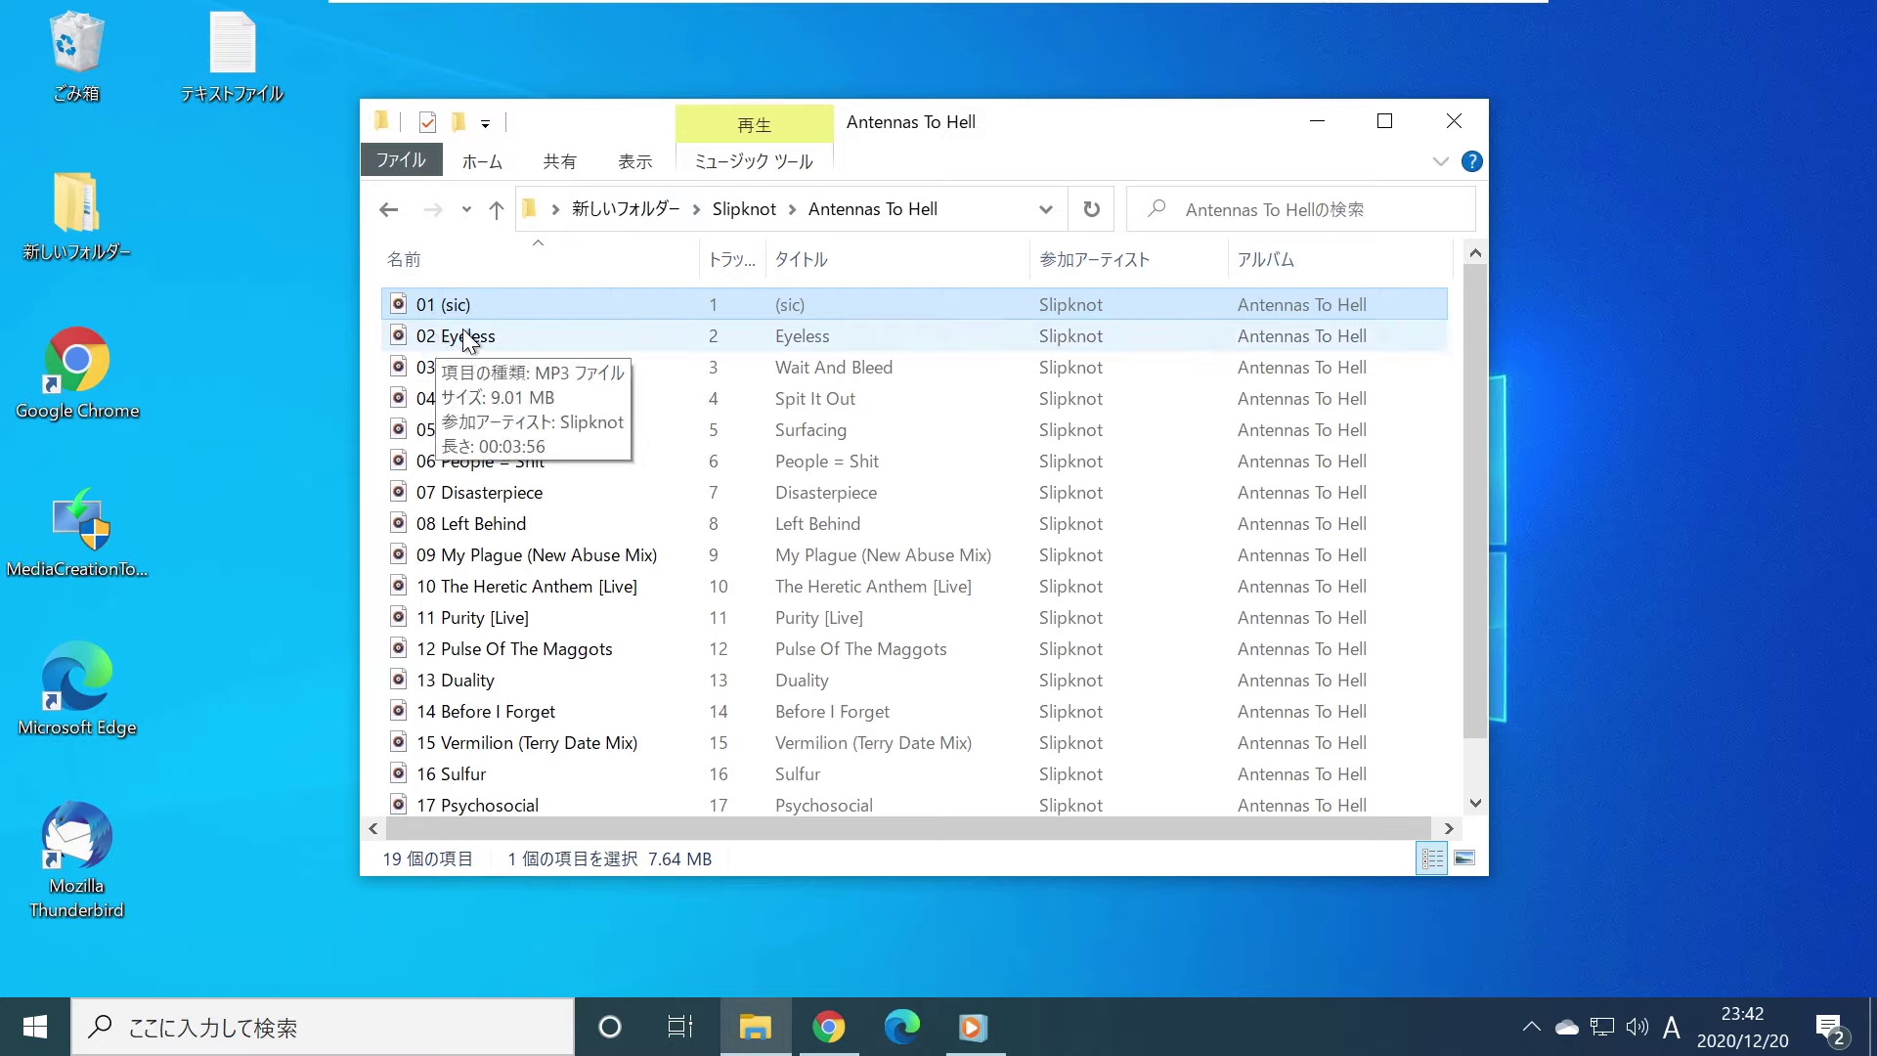
drag(1052, 137, 984, 145)
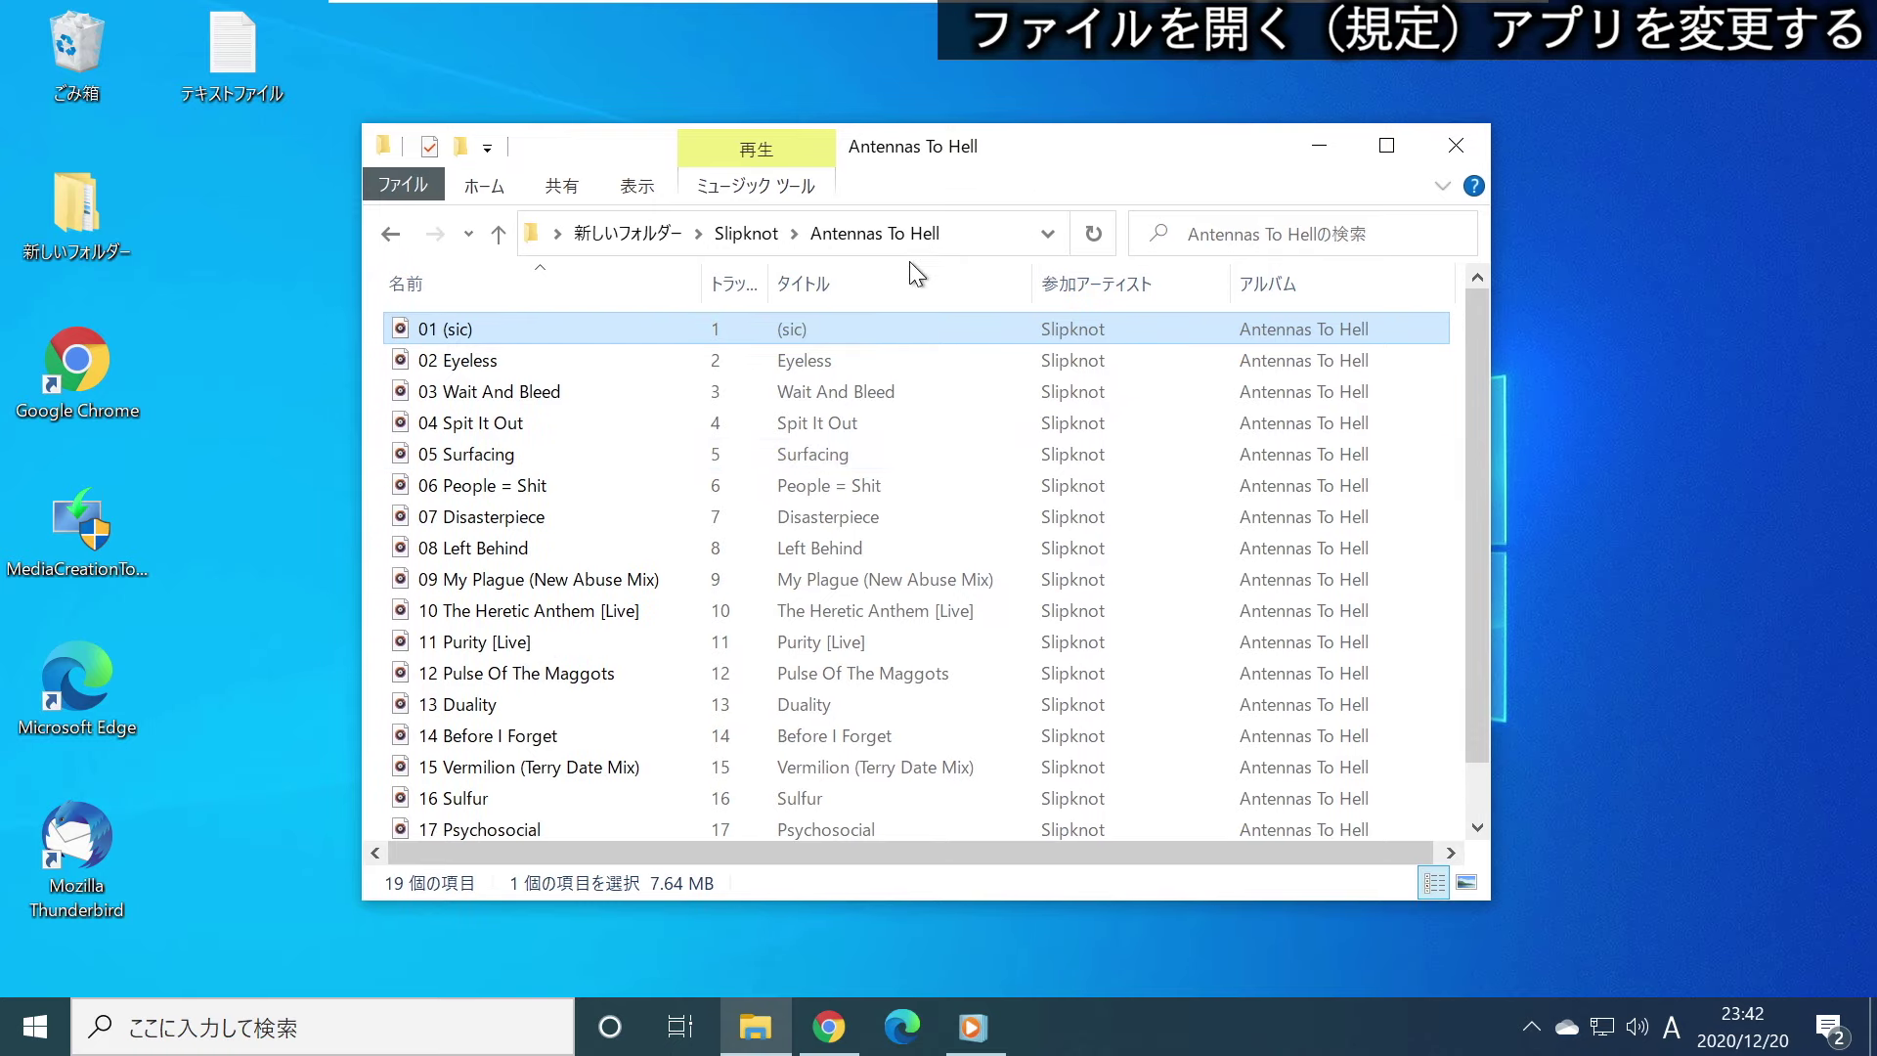
right_click(463, 339)
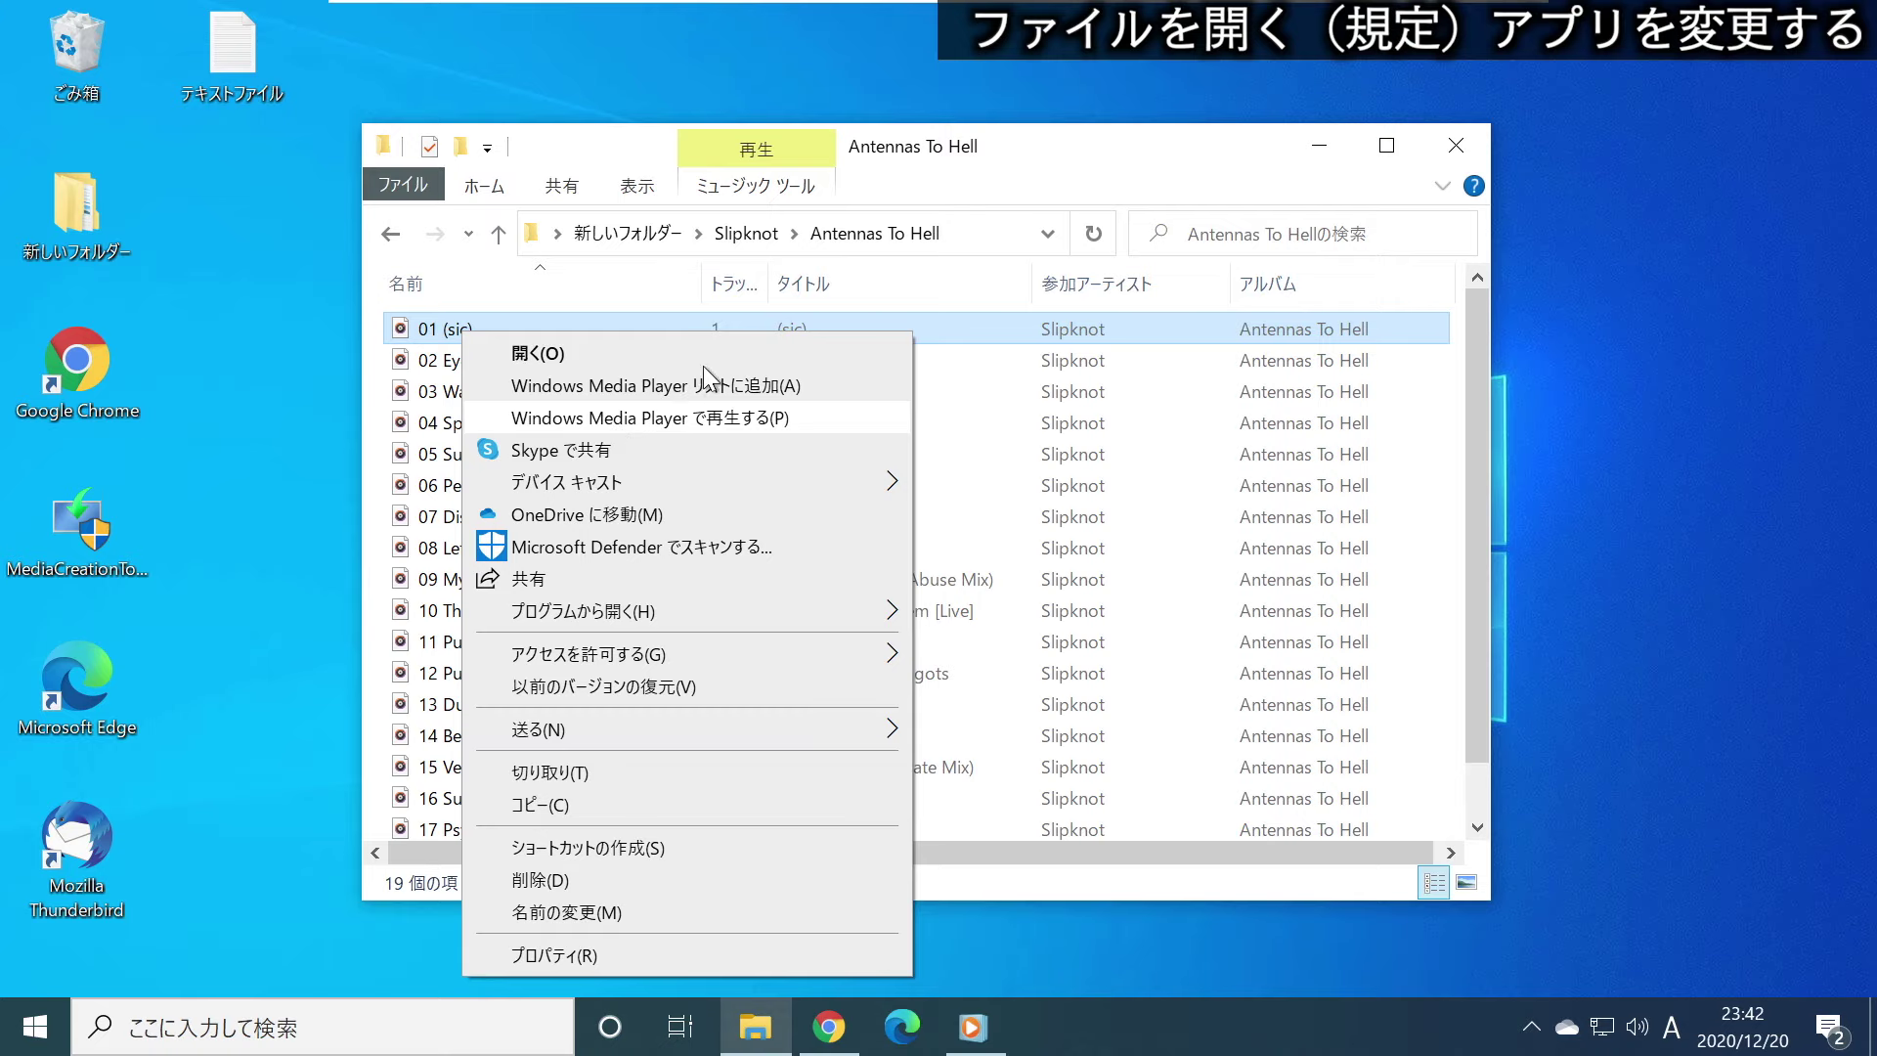
click(1069, 167)
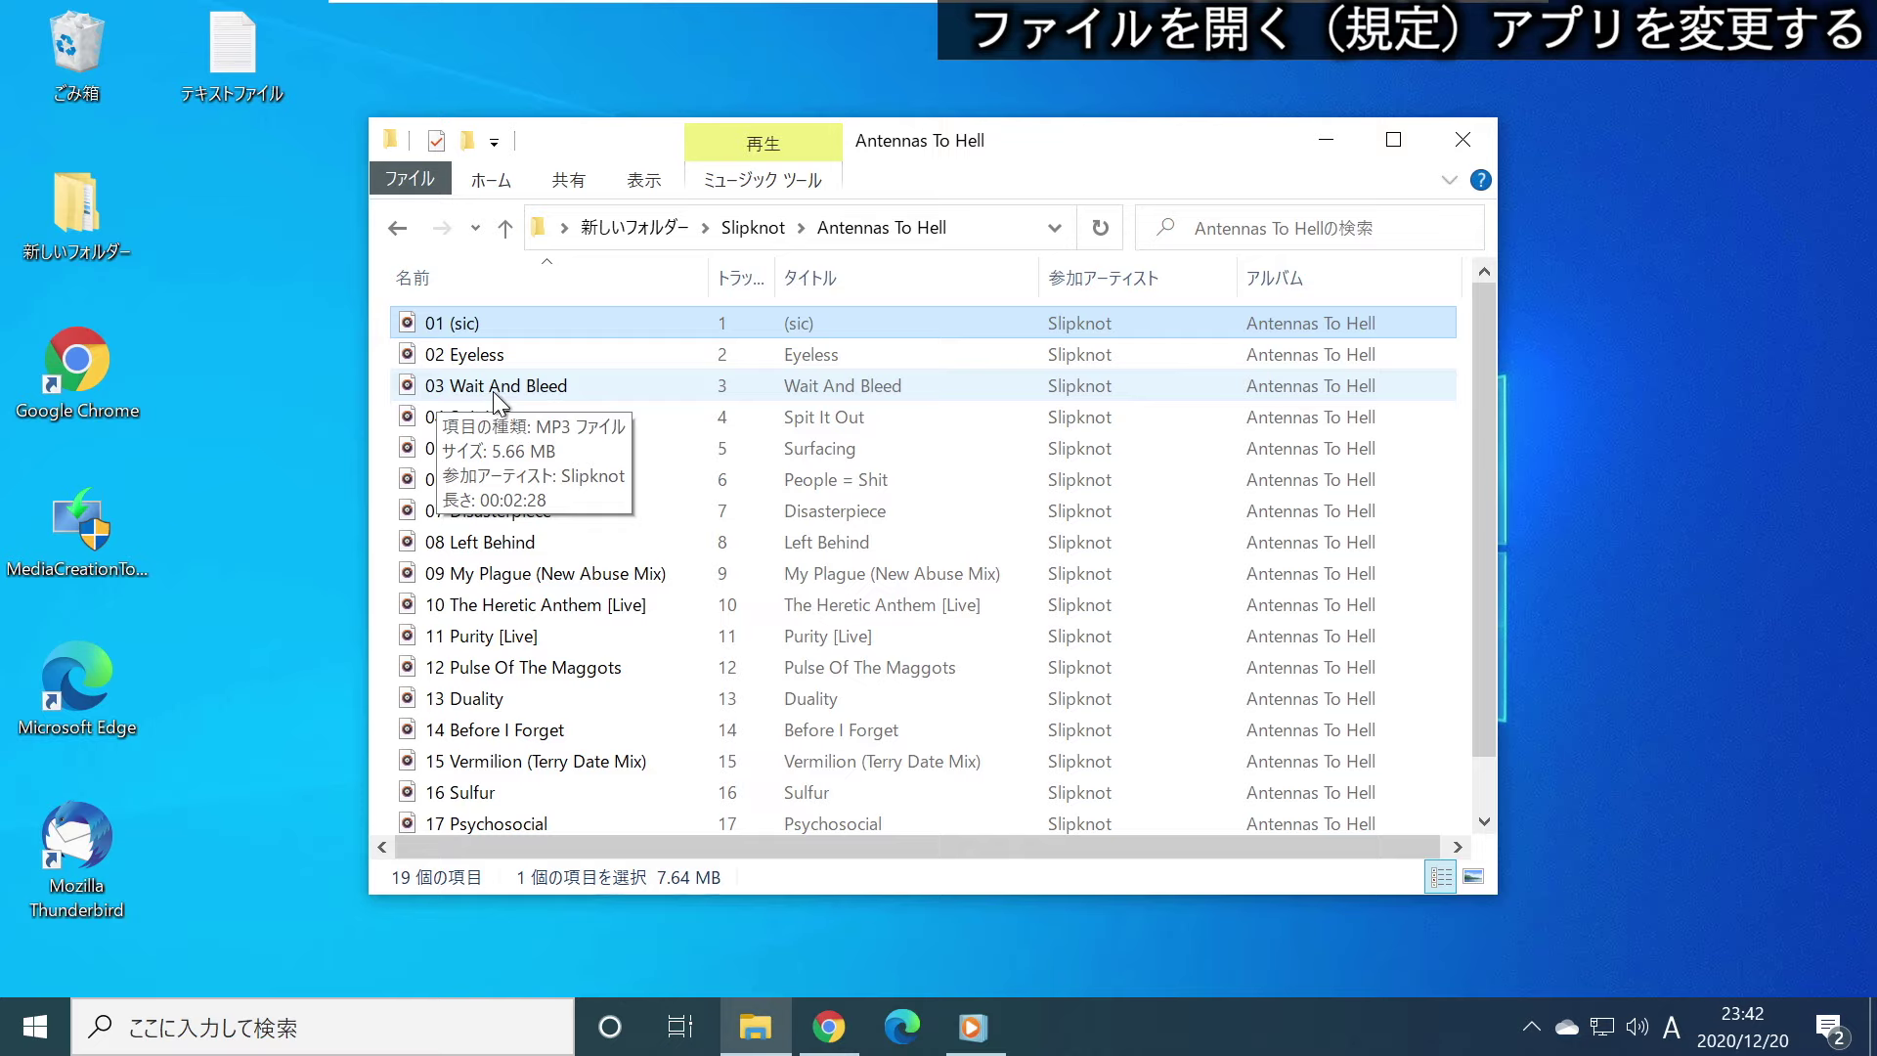
right_click(427, 320)
click(439, 321)
Set Windows Media Player as the app that always opens .mp3 files, using the 01 (sic) track, and return to the folder
right_click(427, 321)
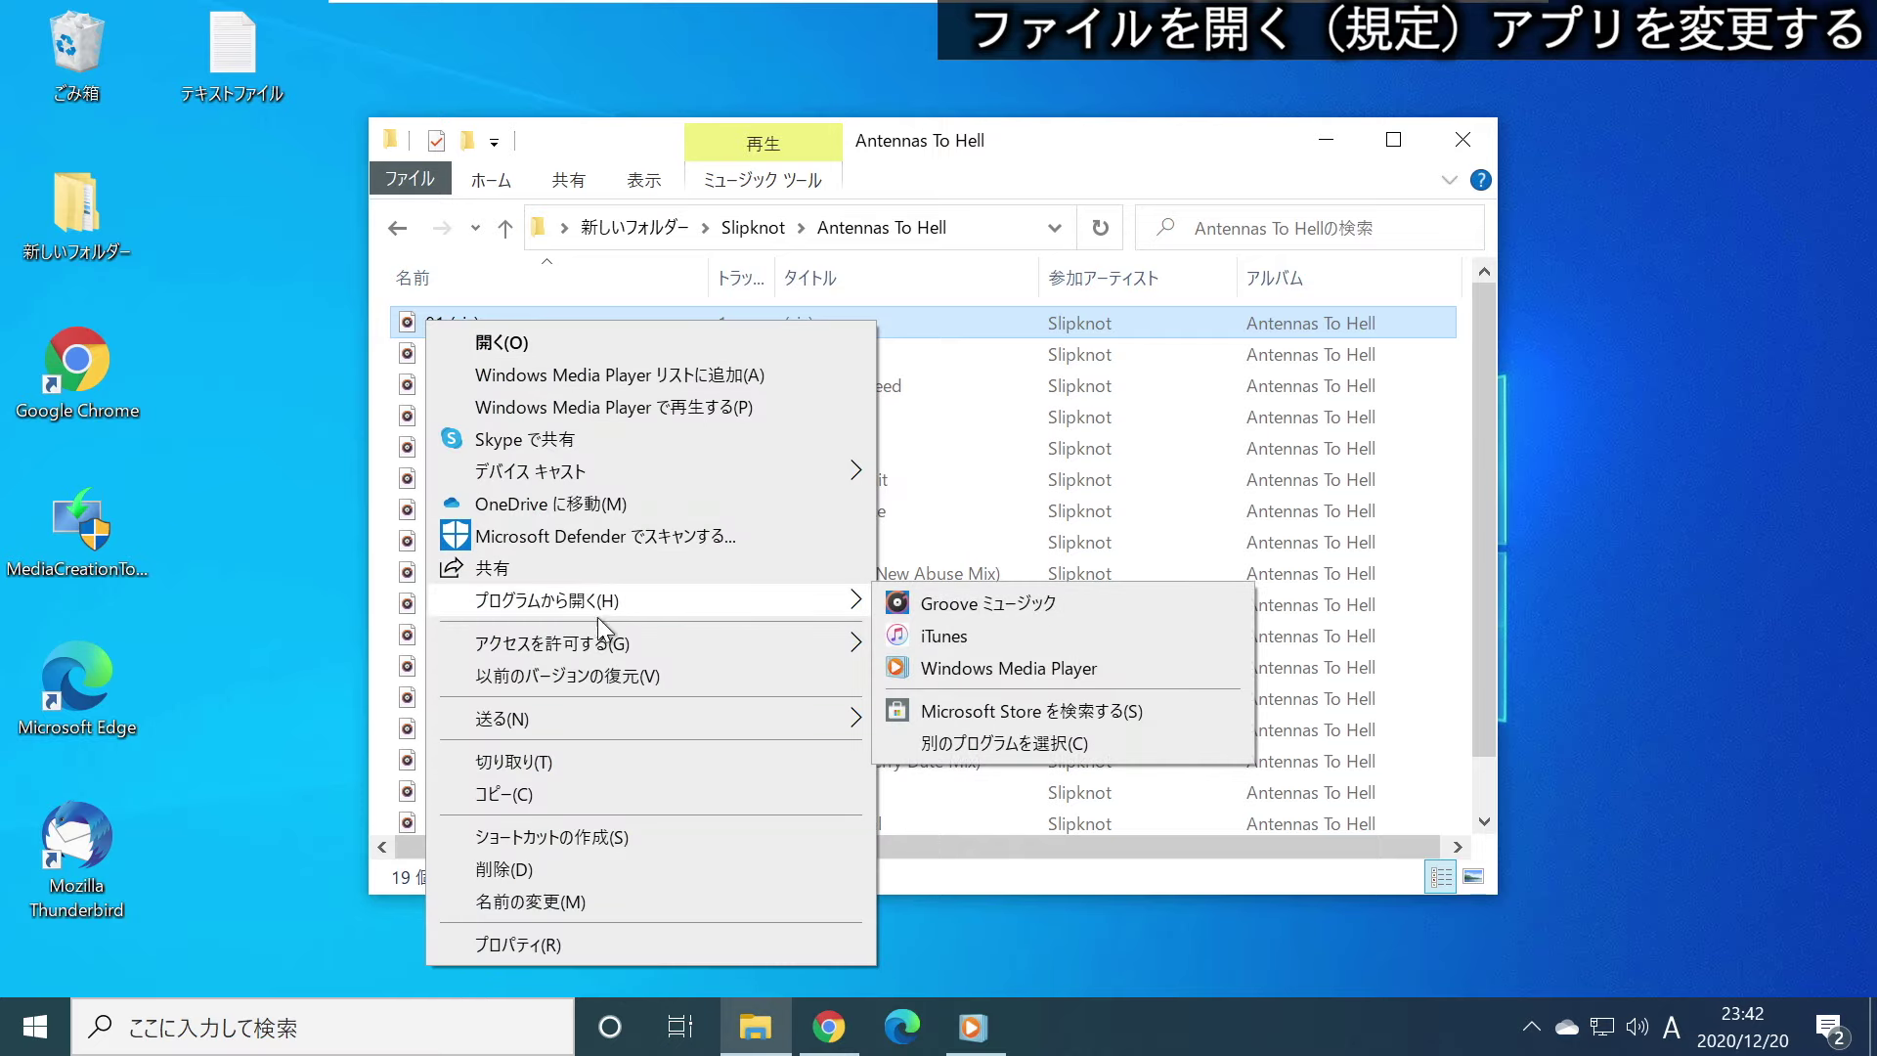
mouse_move(537, 612)
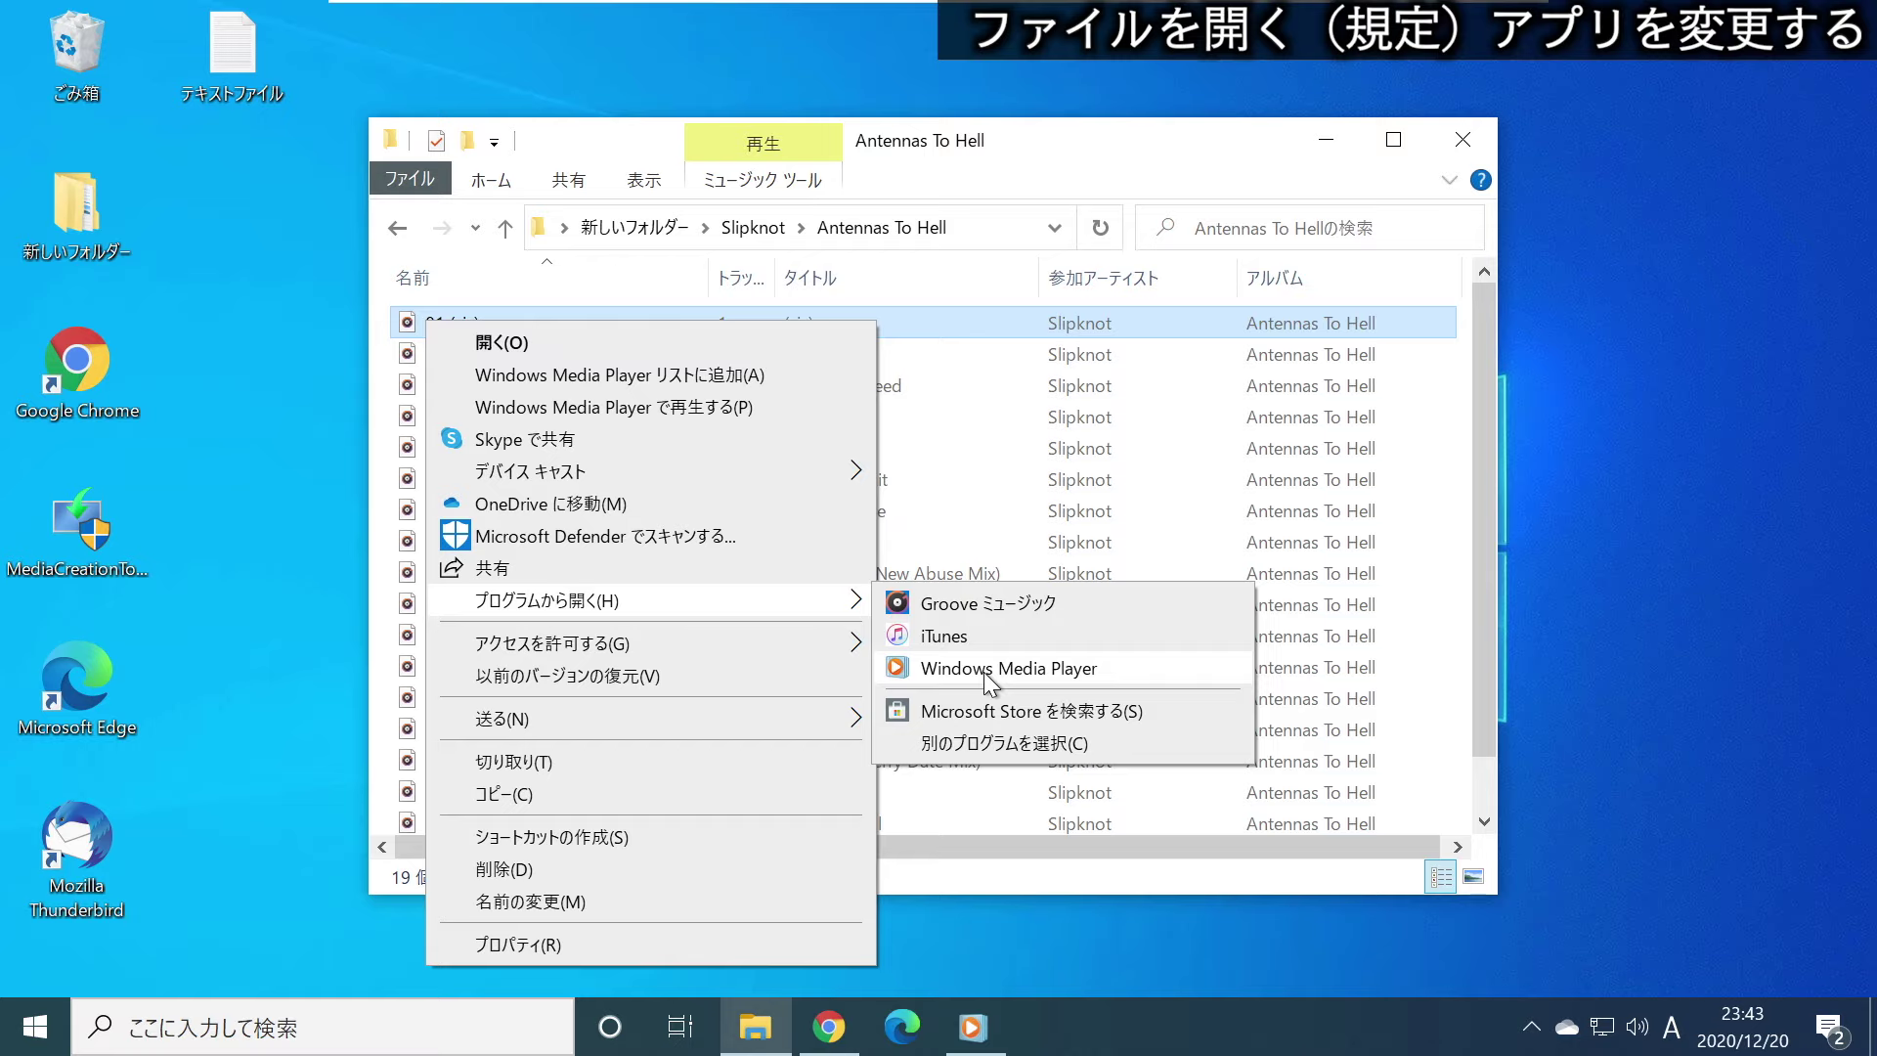
click(995, 749)
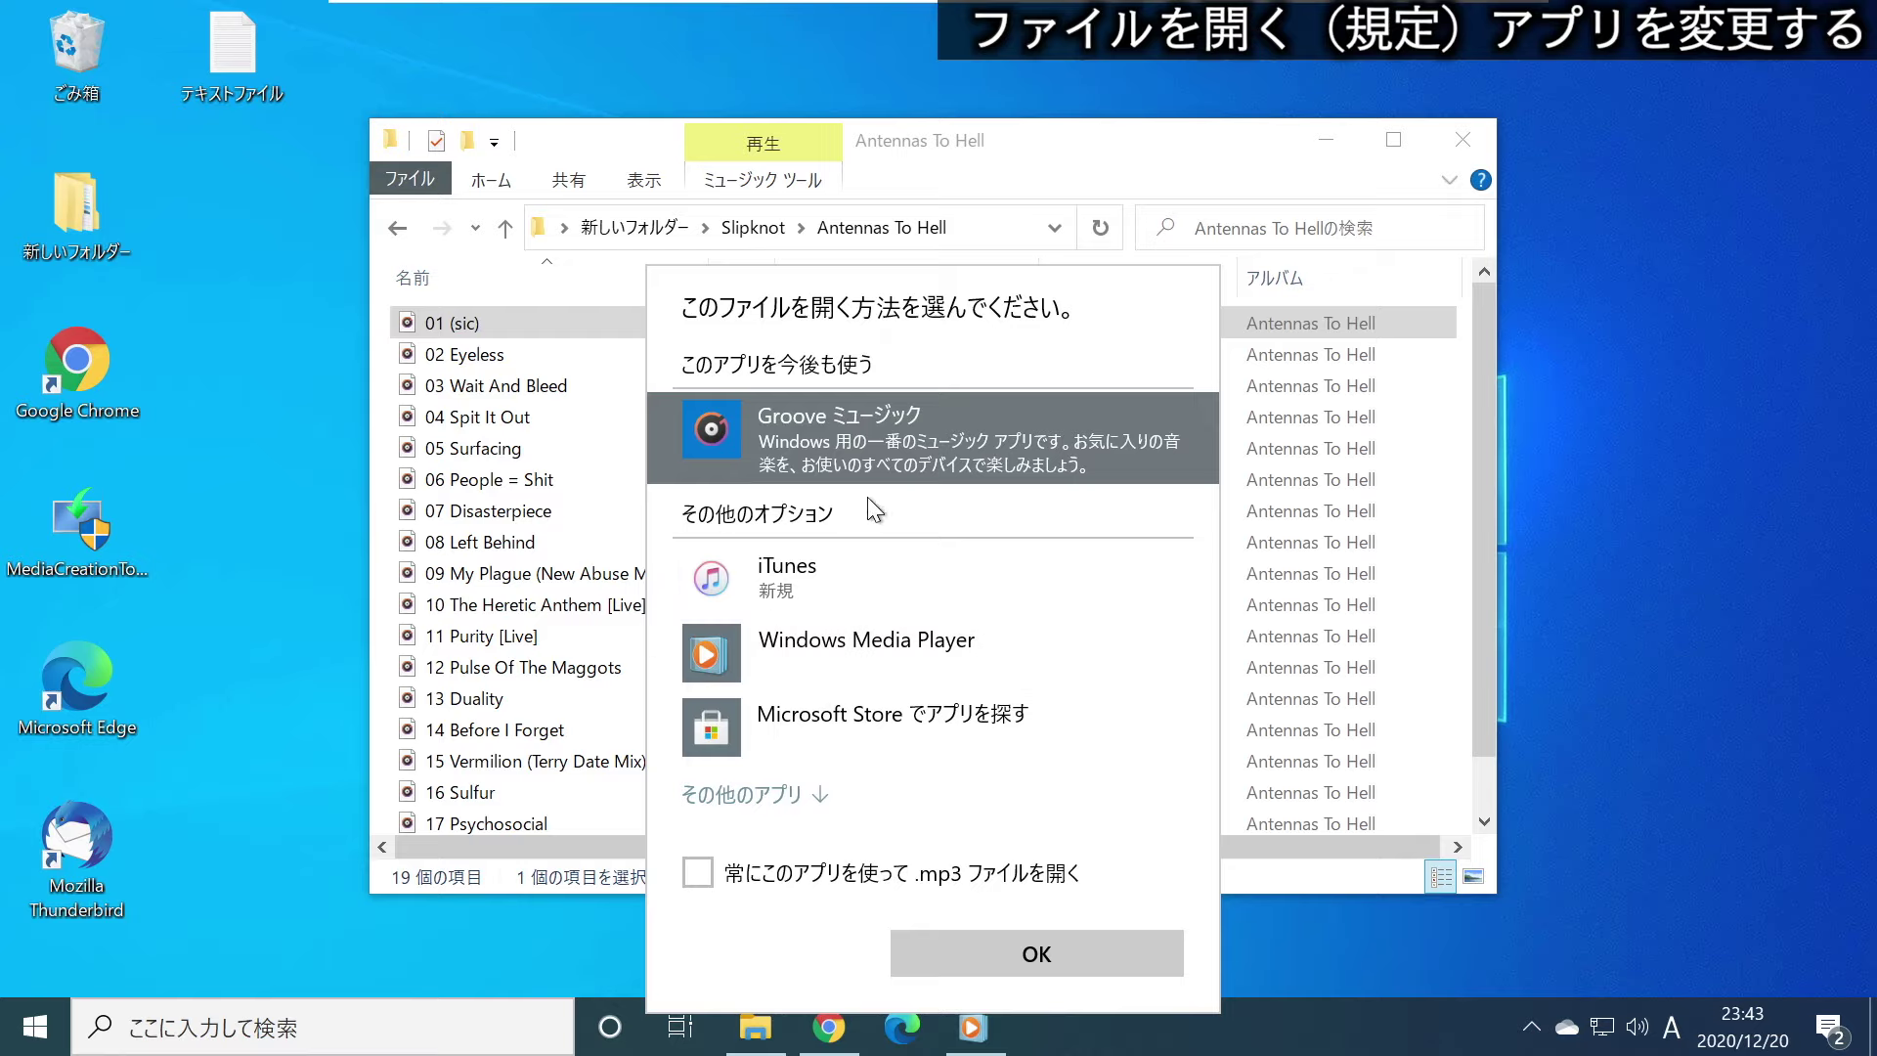
click(855, 657)
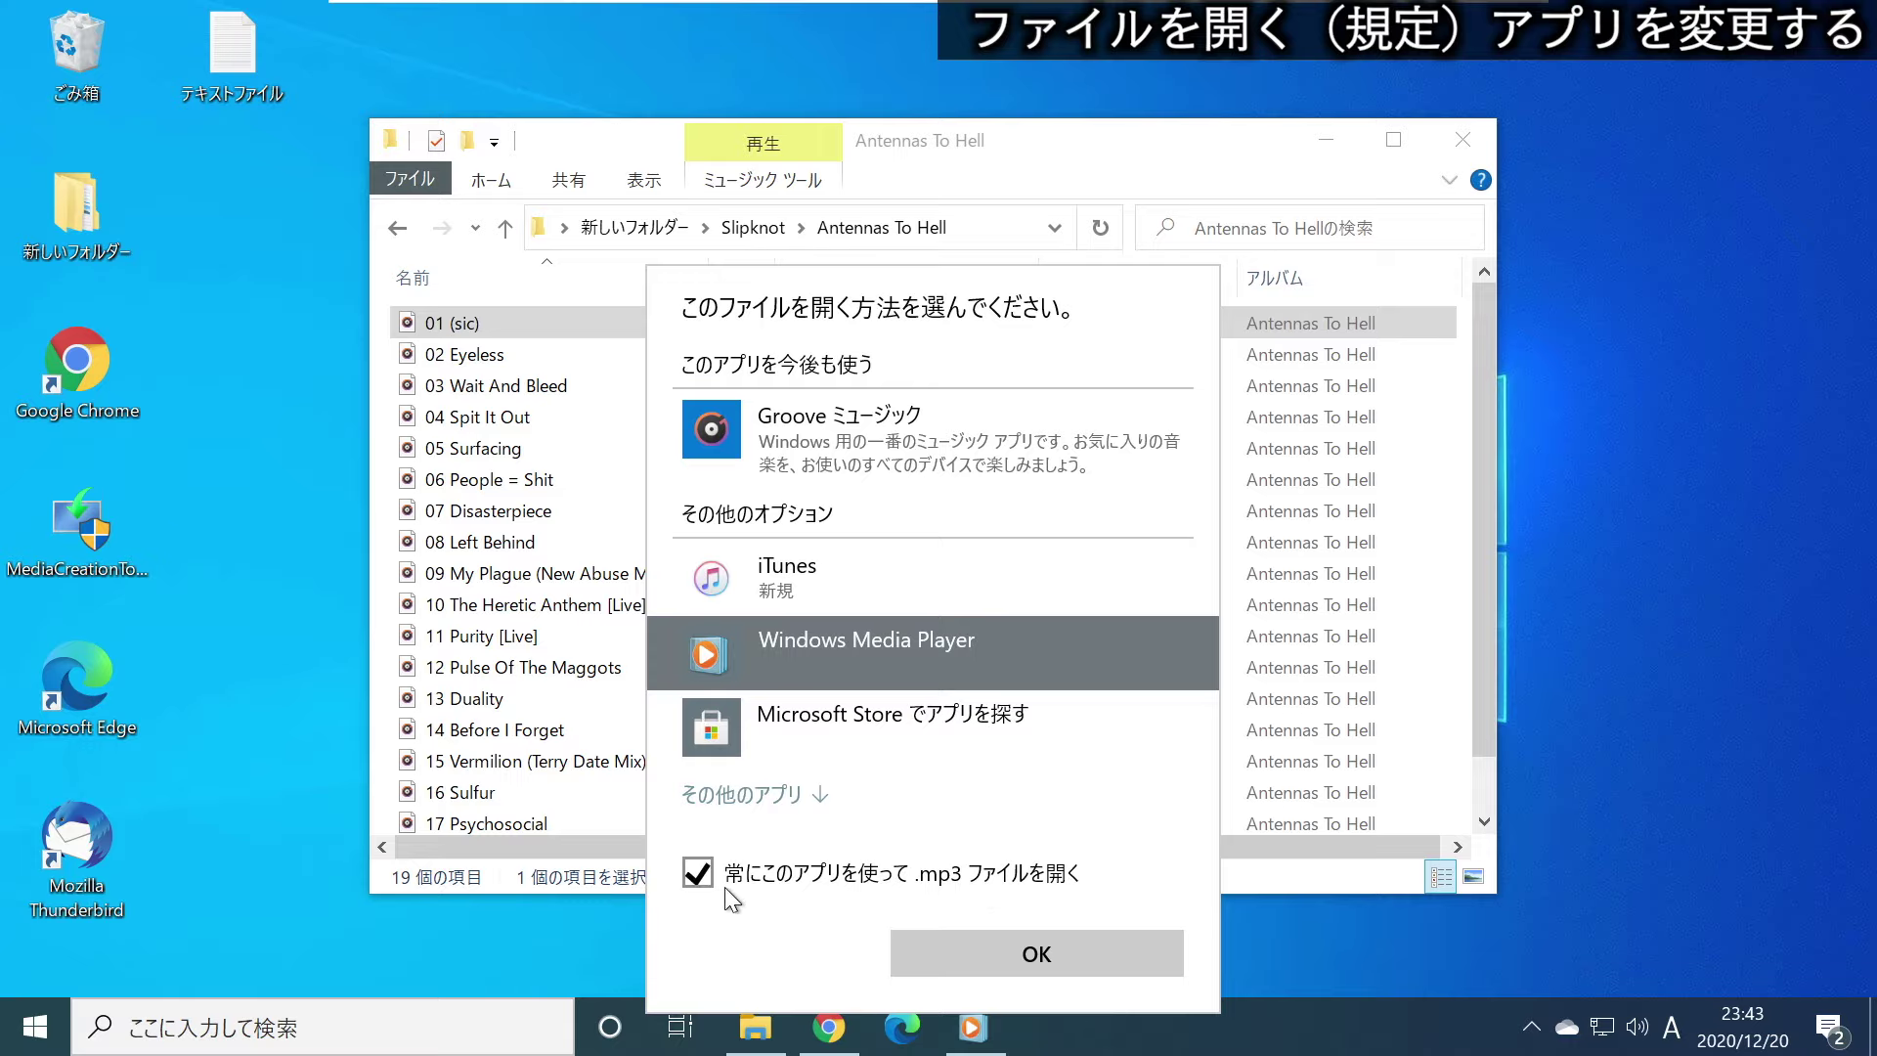
click(1014, 972)
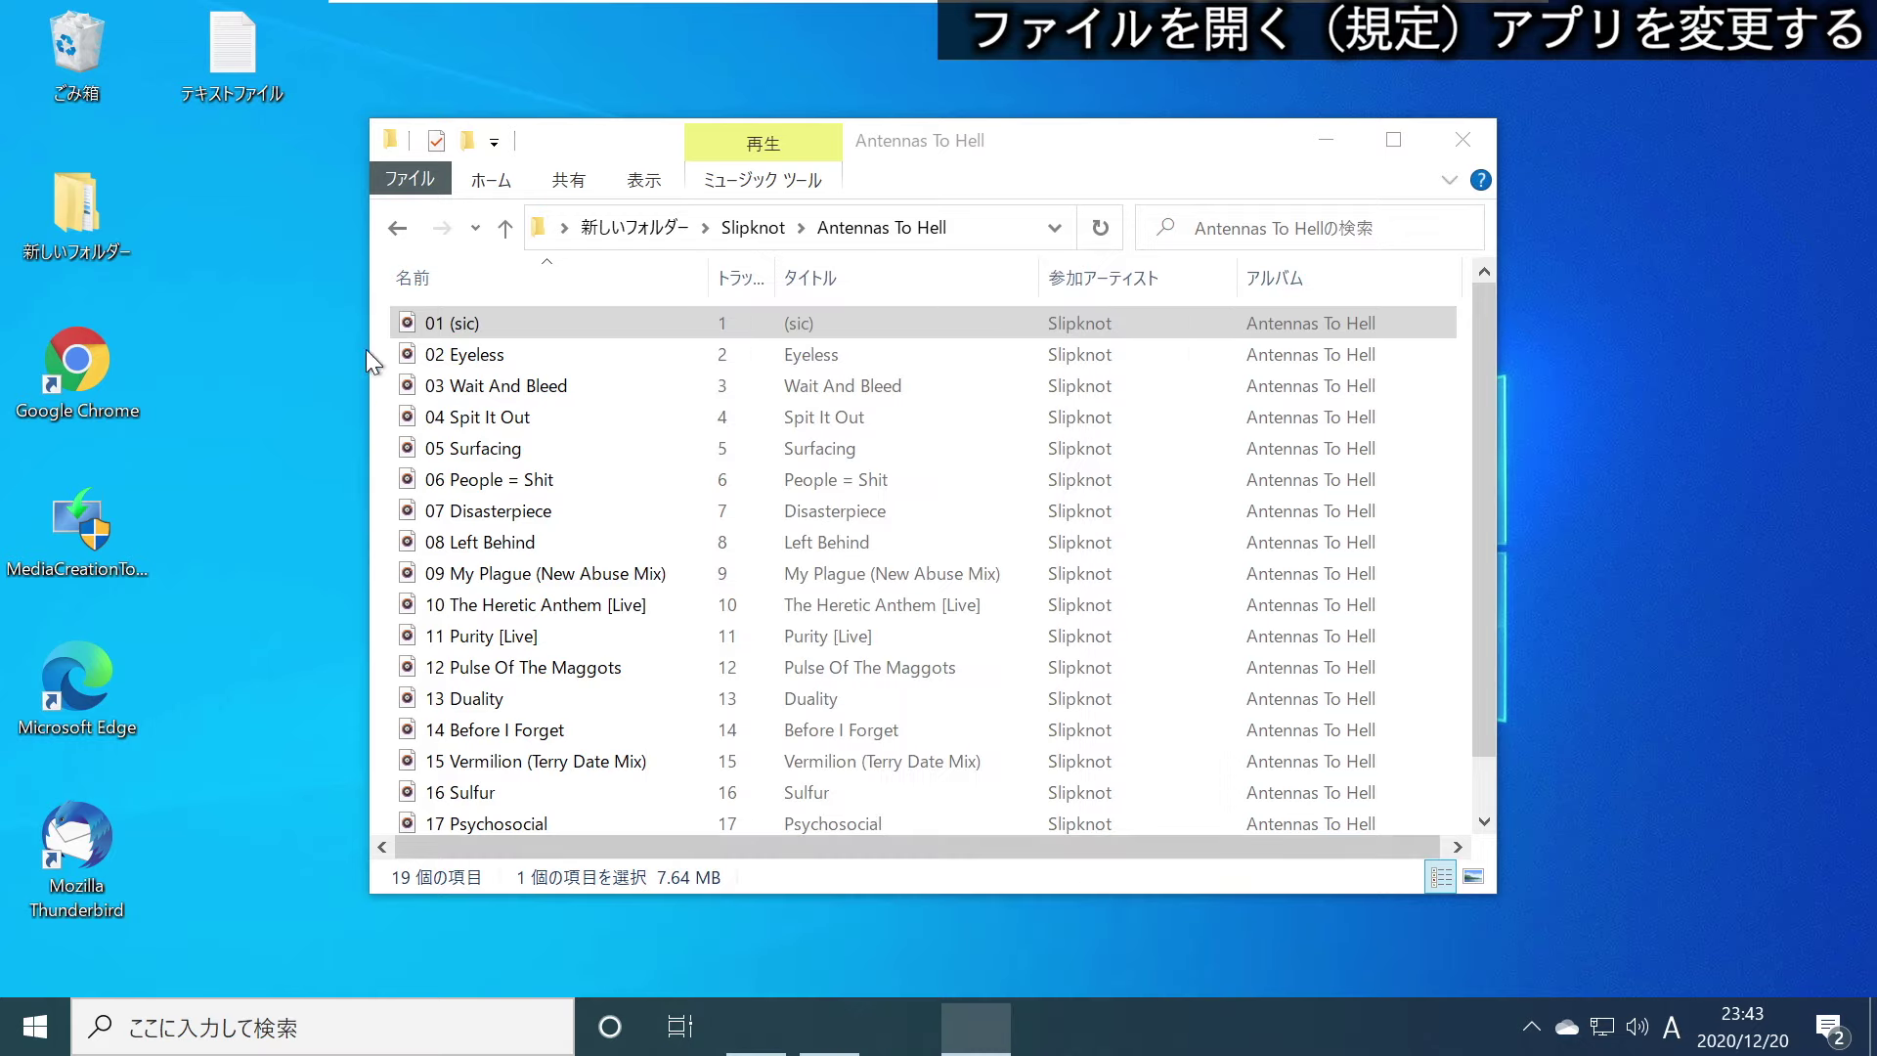
key(alt+Tab)
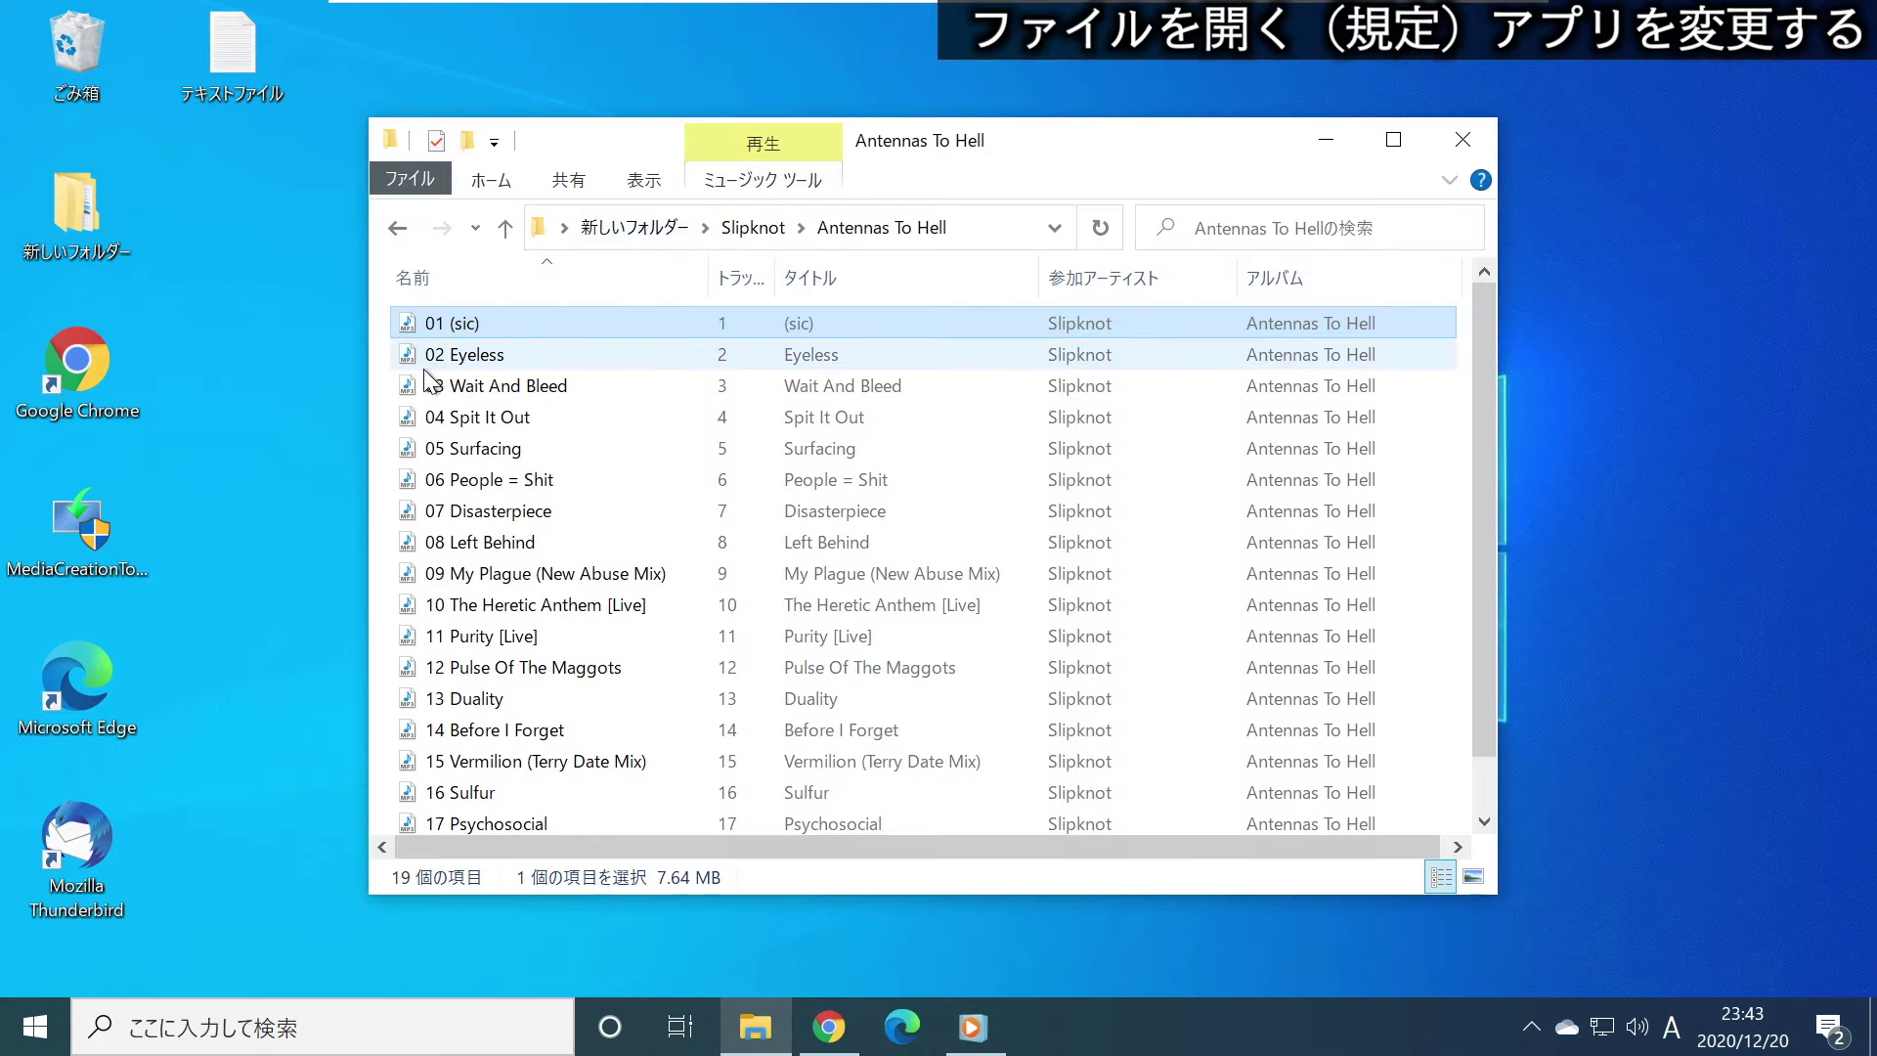
Reopen the app chooser for 01 (sic) and expand the list of other apps to its end
drag(606, 140, 741, 134)
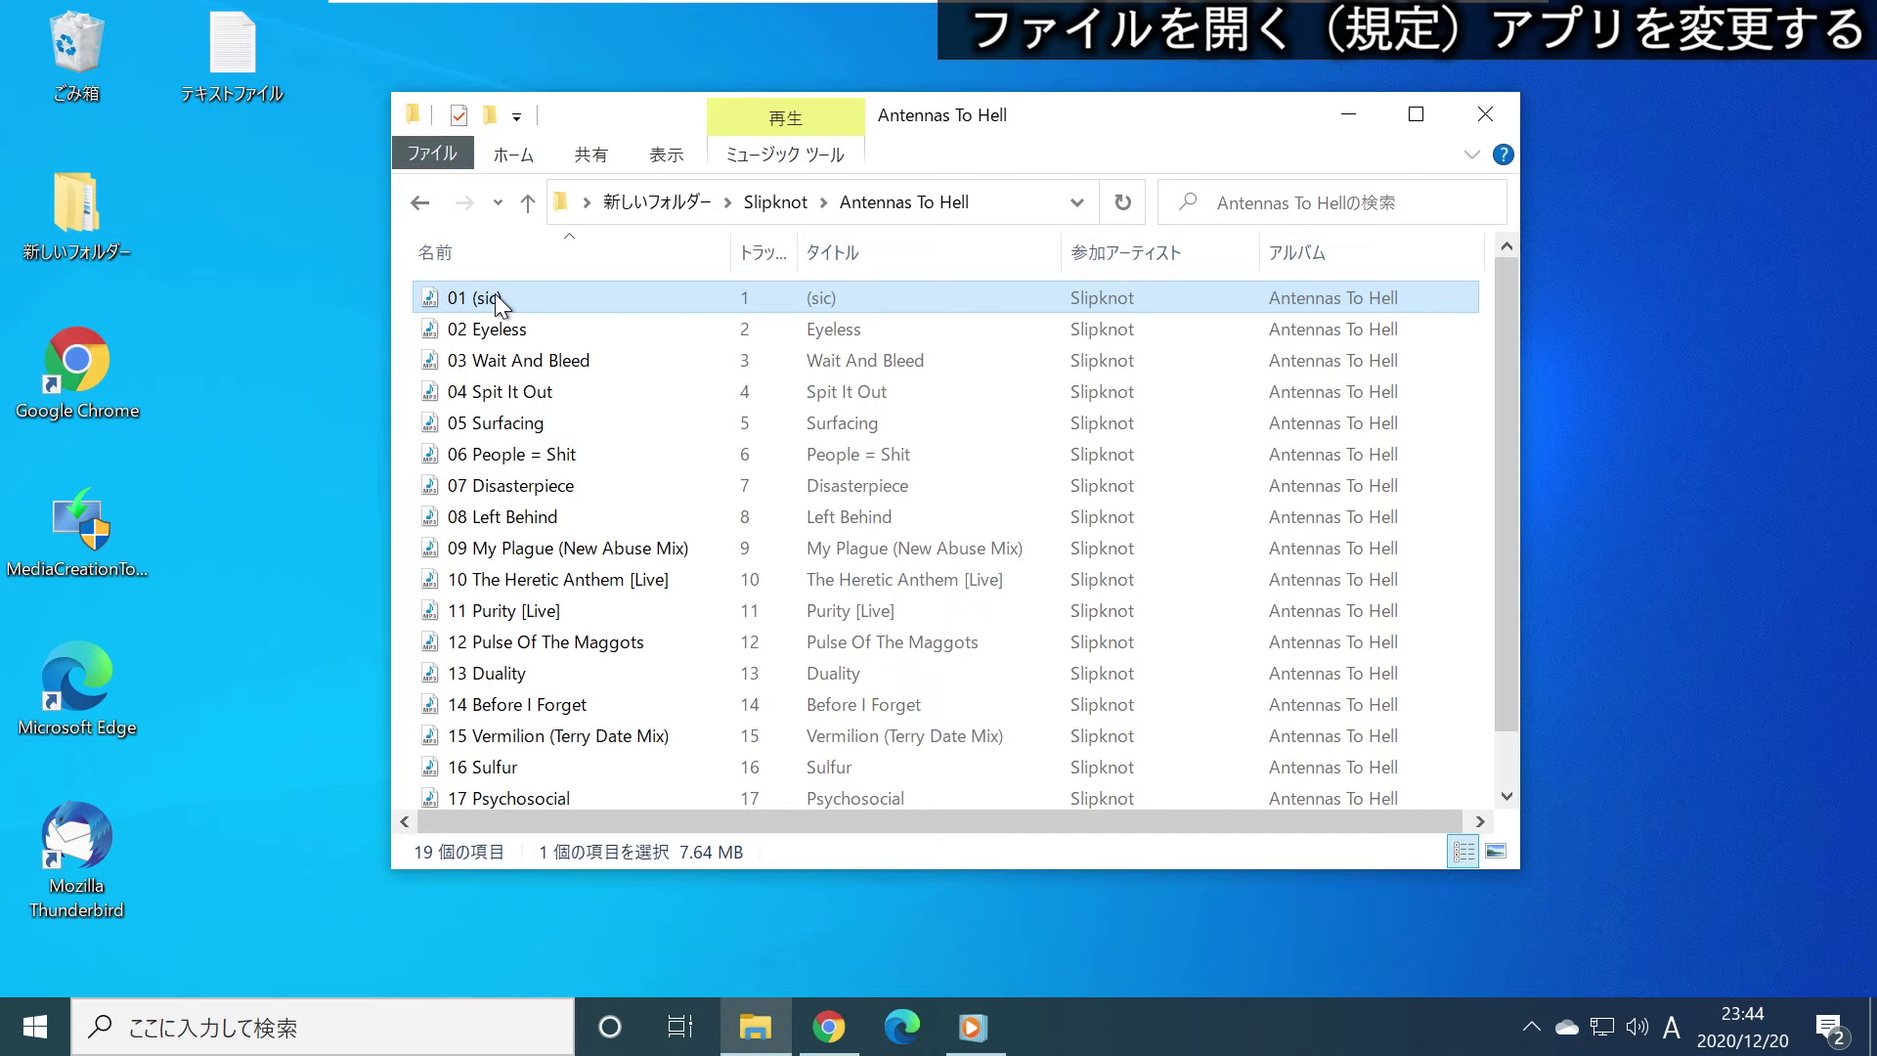
right_click(495, 293)
mouse_move(783, 528)
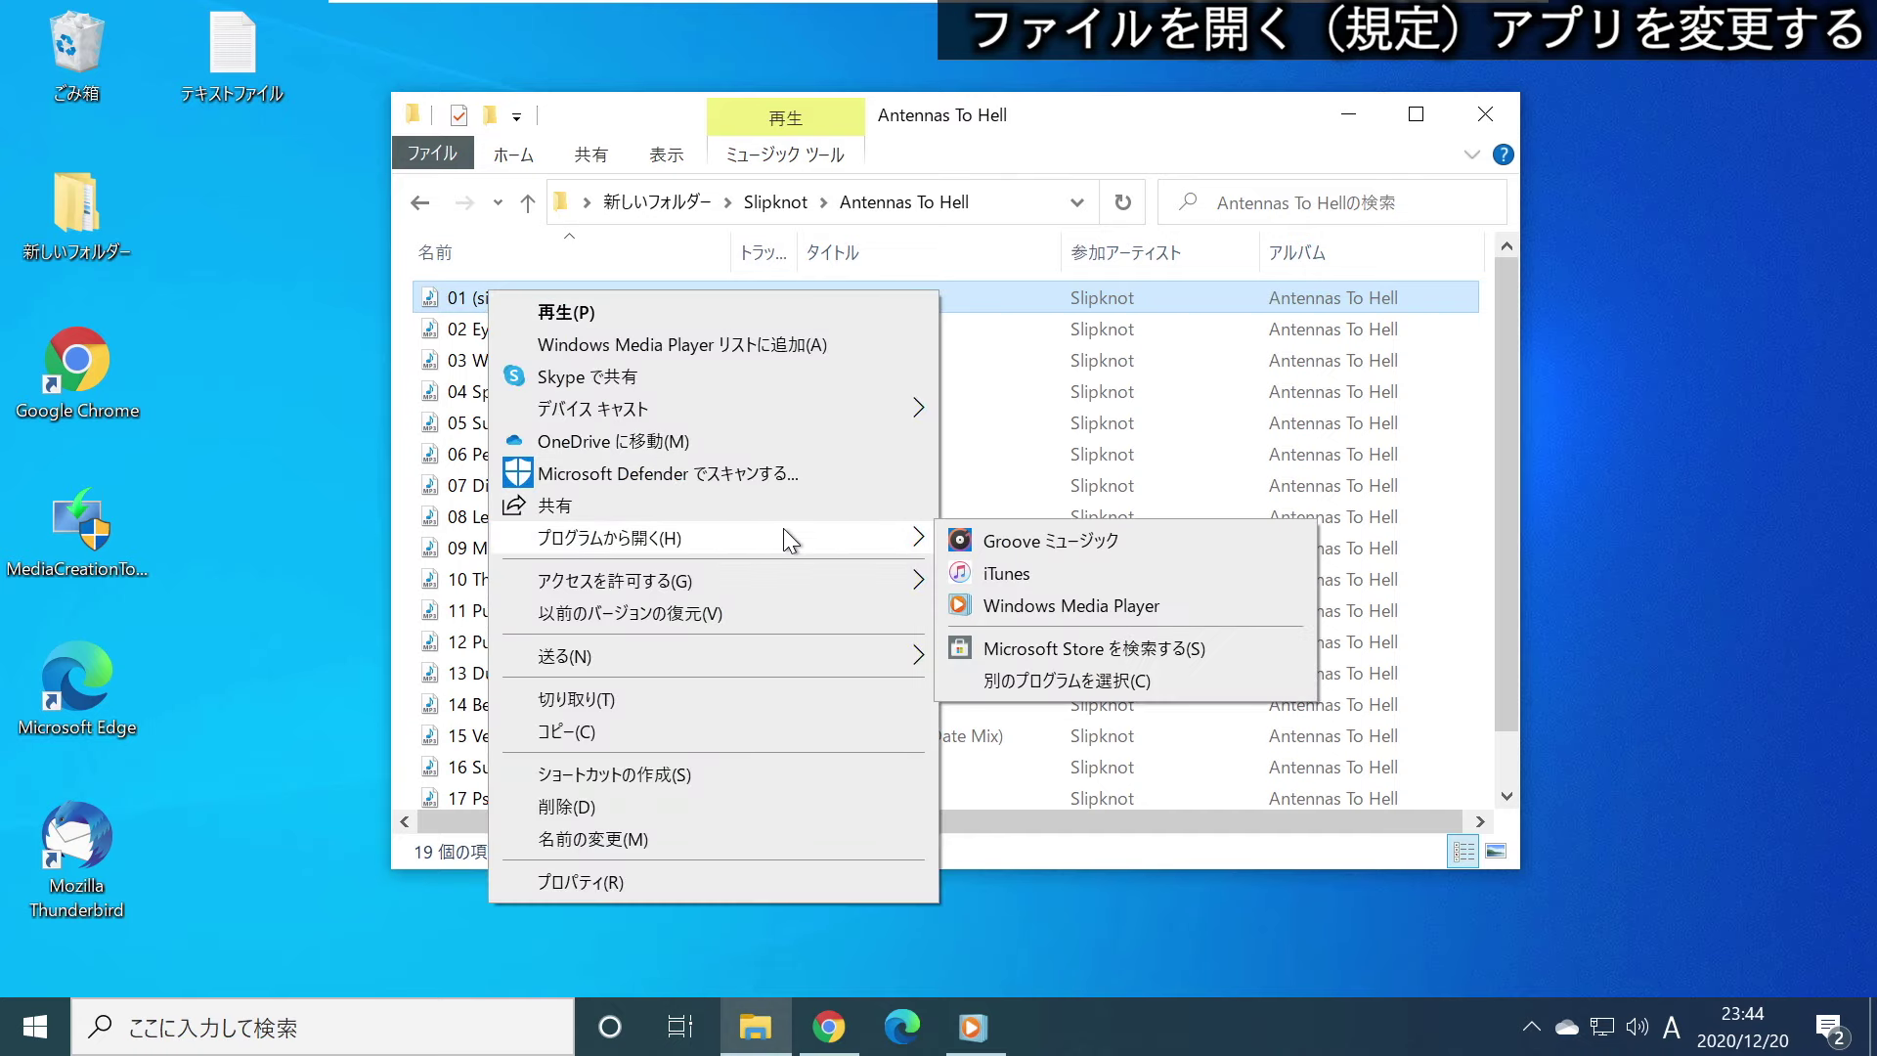
click(1062, 686)
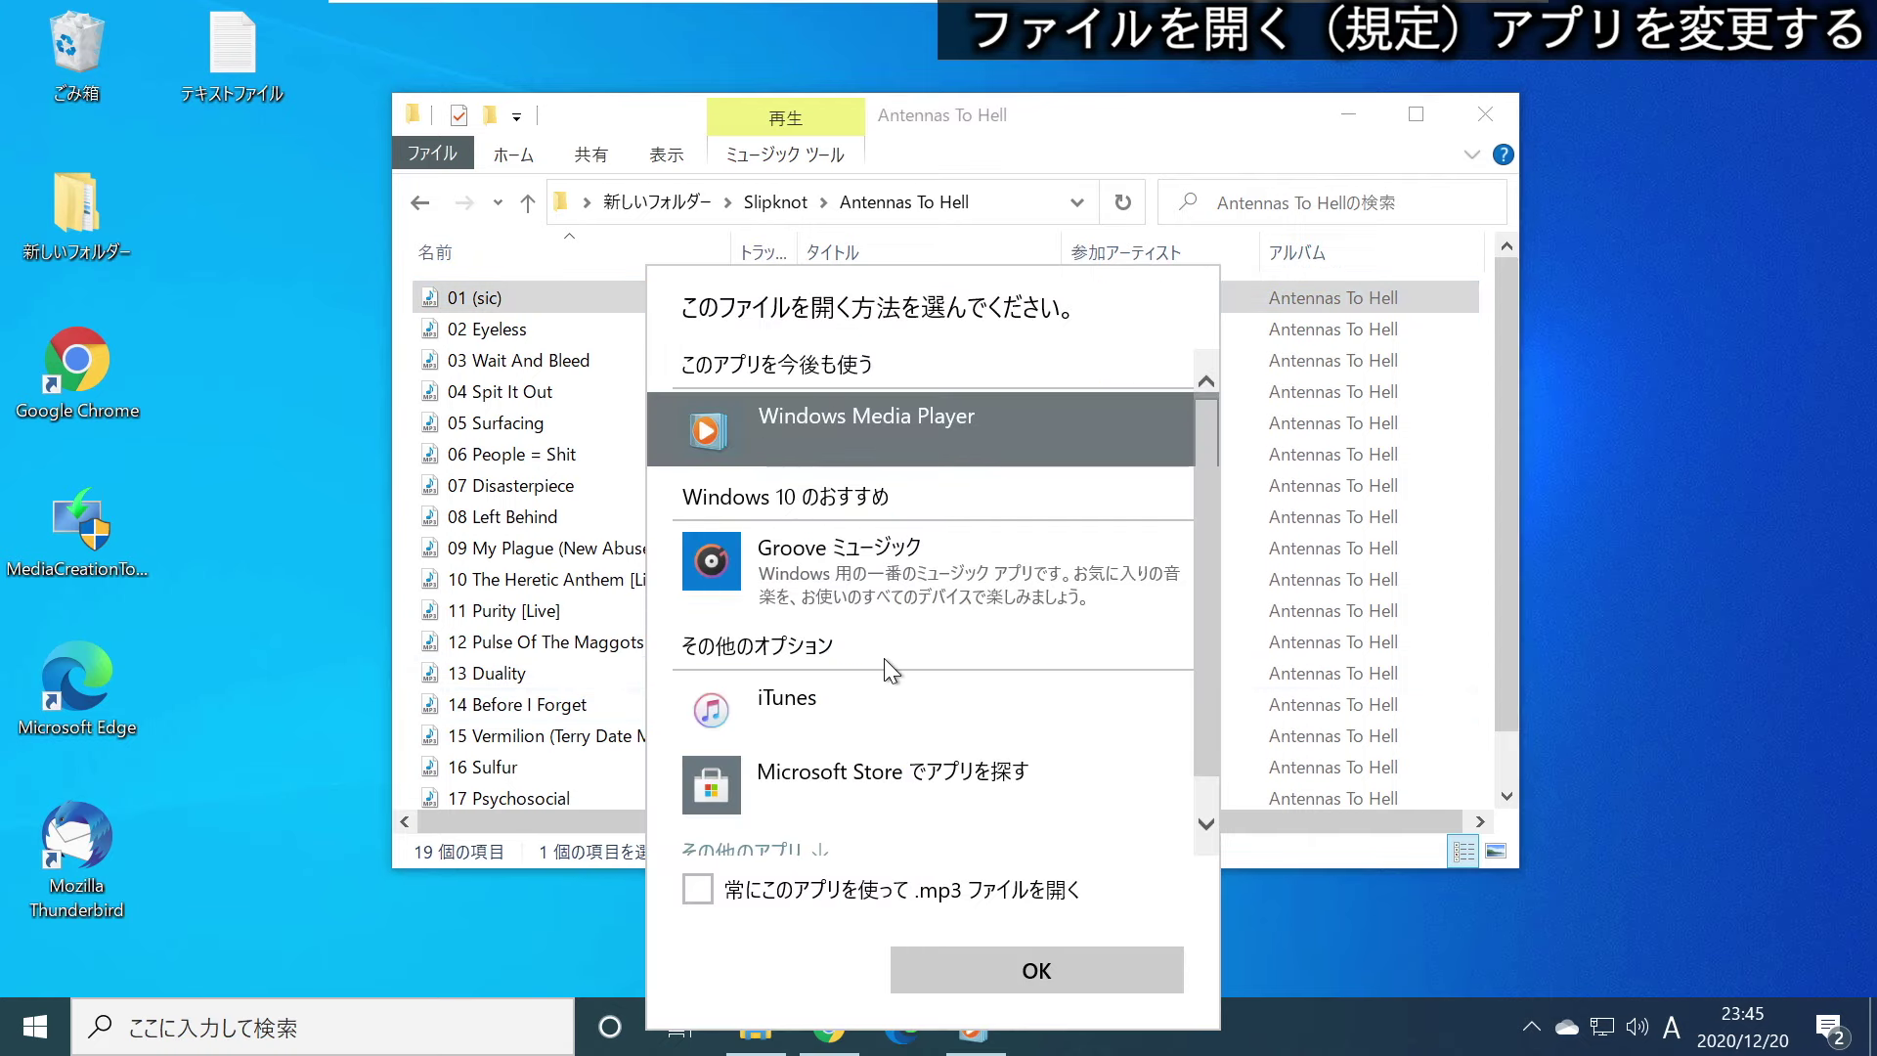
scroll(830, 702, down, 1)
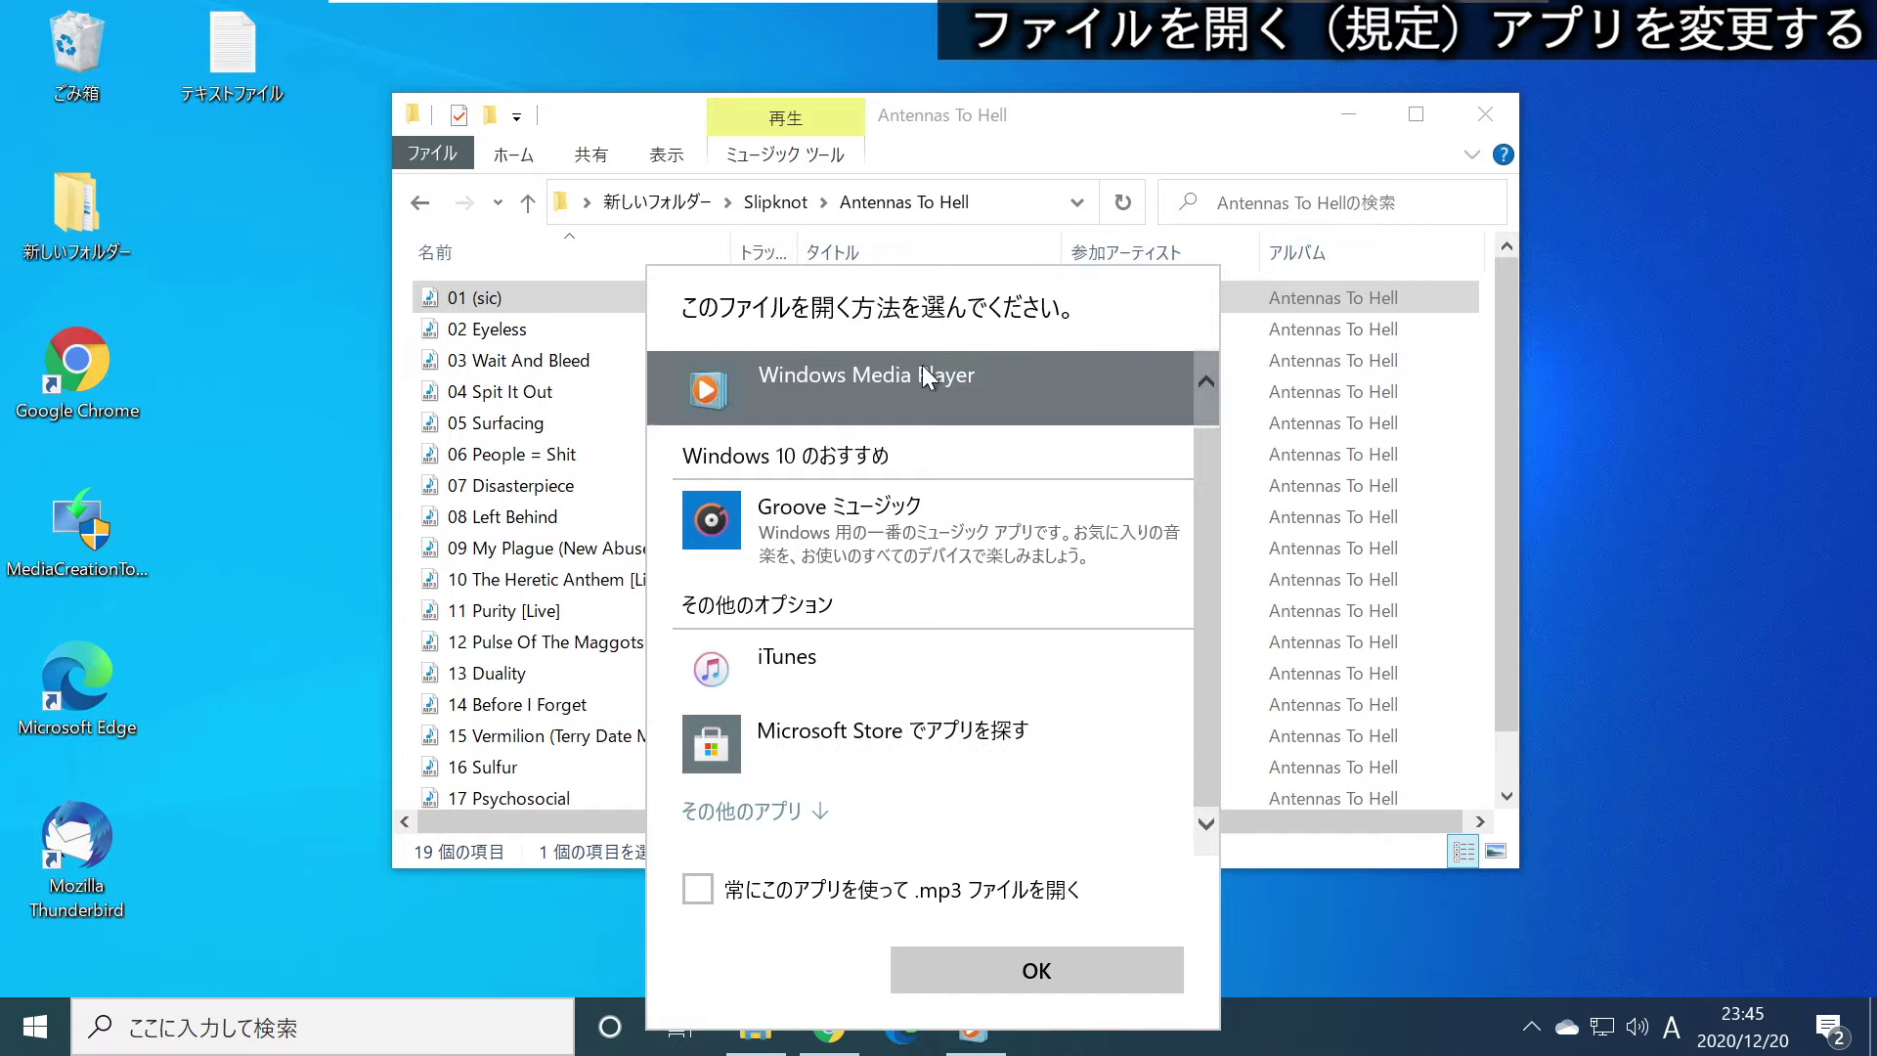
click(758, 815)
scroll(1181, 616, down, 5)
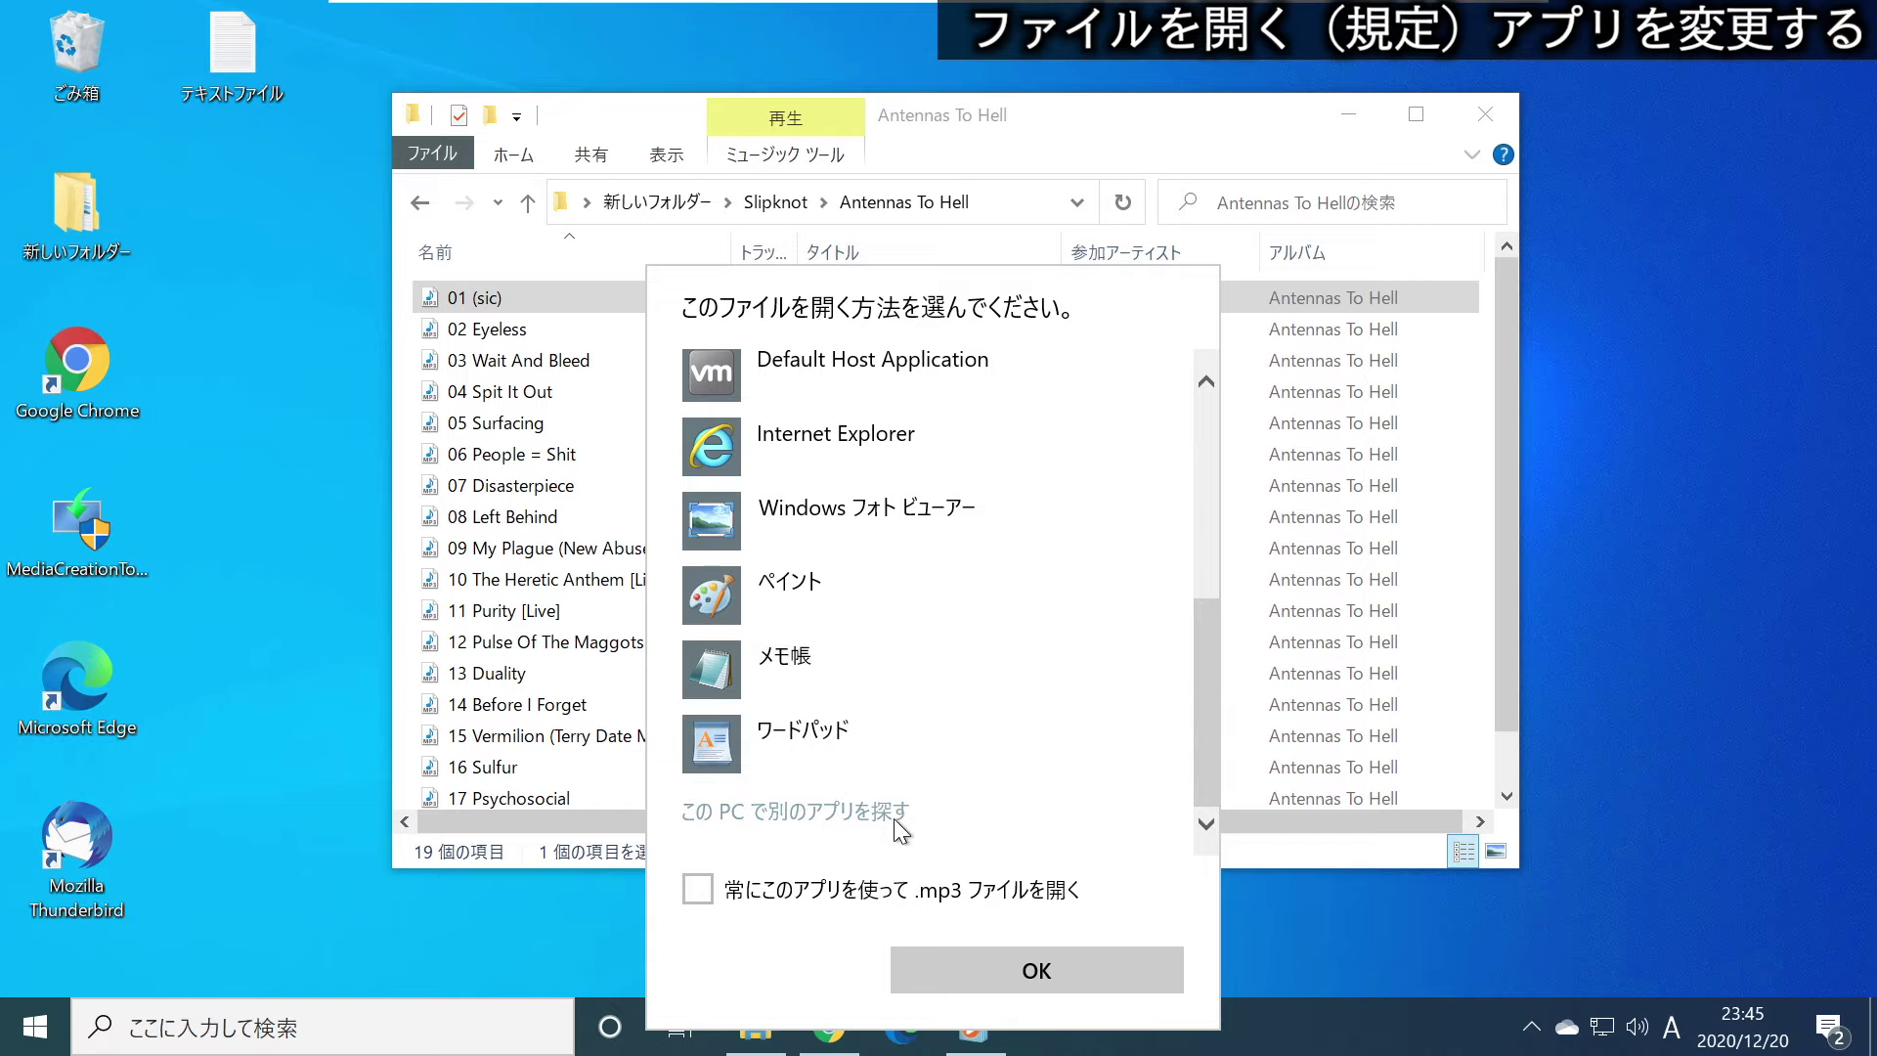
Browse this PC for another app and choose wmplayer from the Windows Media Player folder in Program Files
click(842, 811)
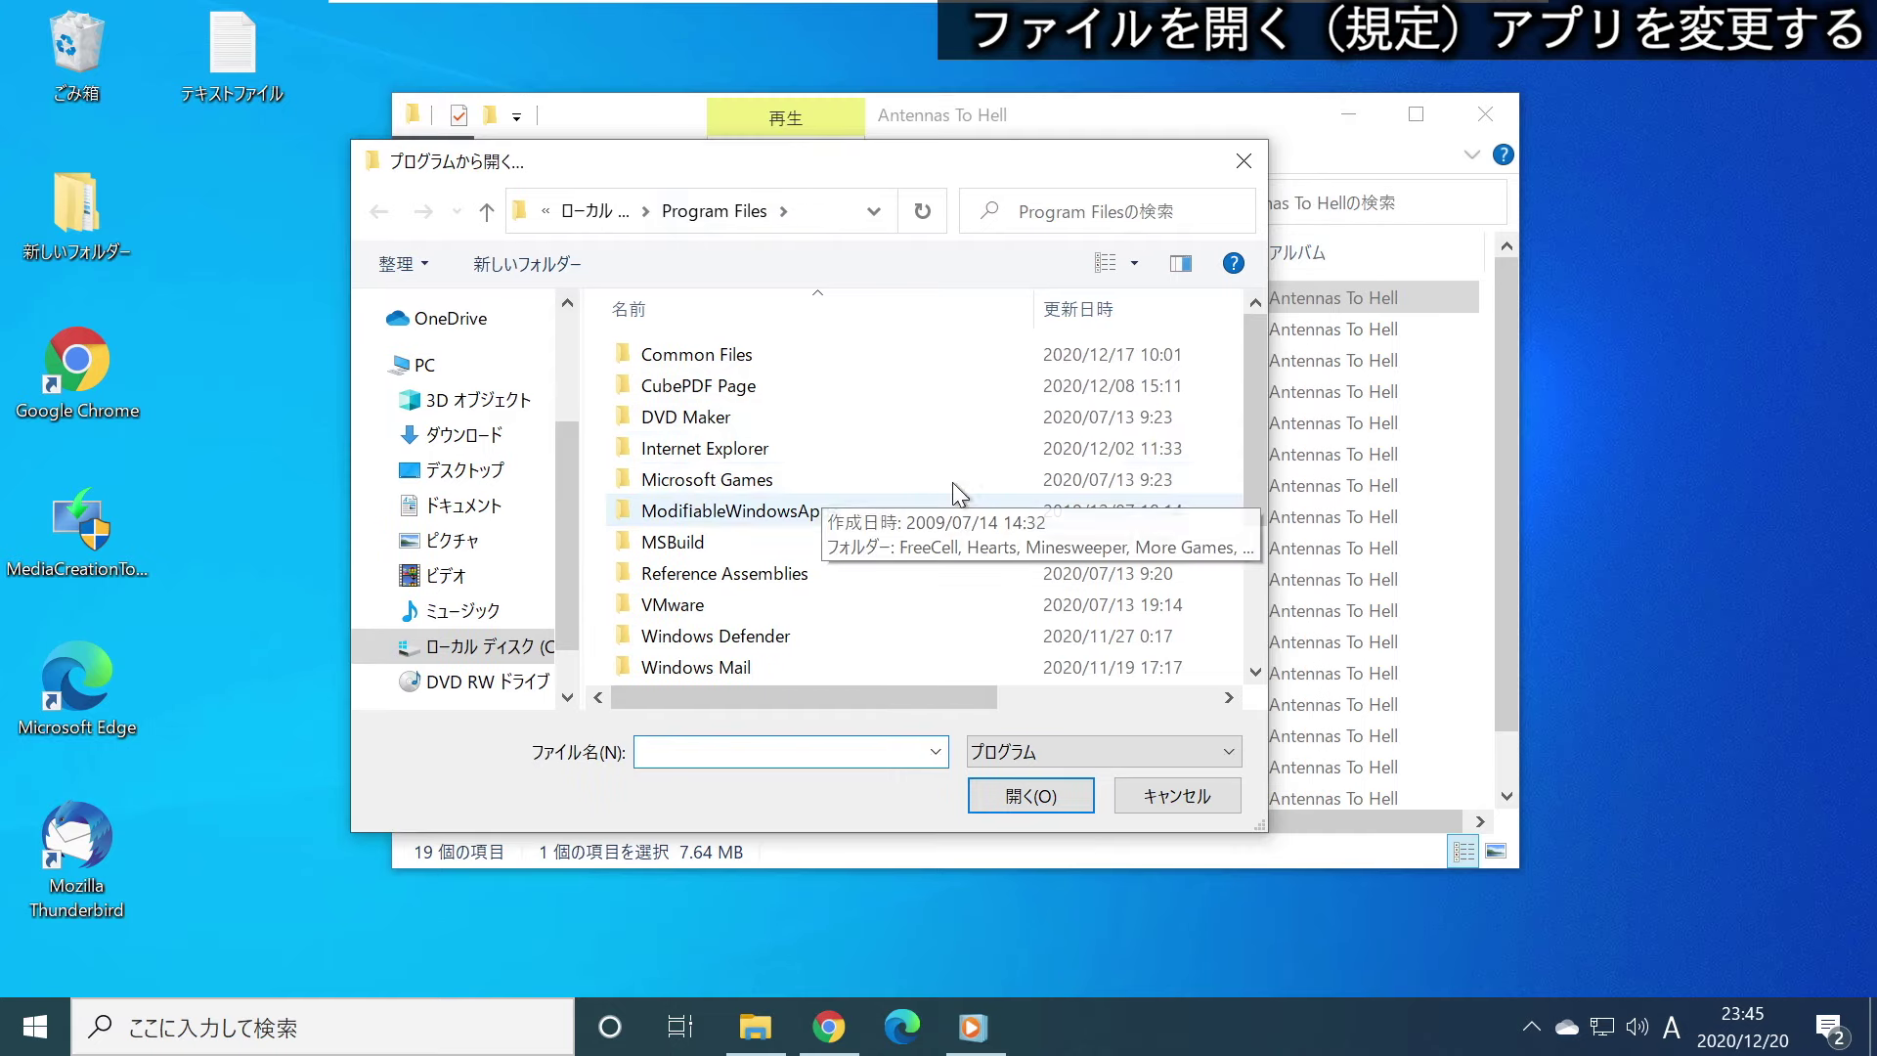
mouse_move(1254, 371)
mouse_down()
mouse_move(1253, 426)
mouse_move(1259, 354)
mouse_up()
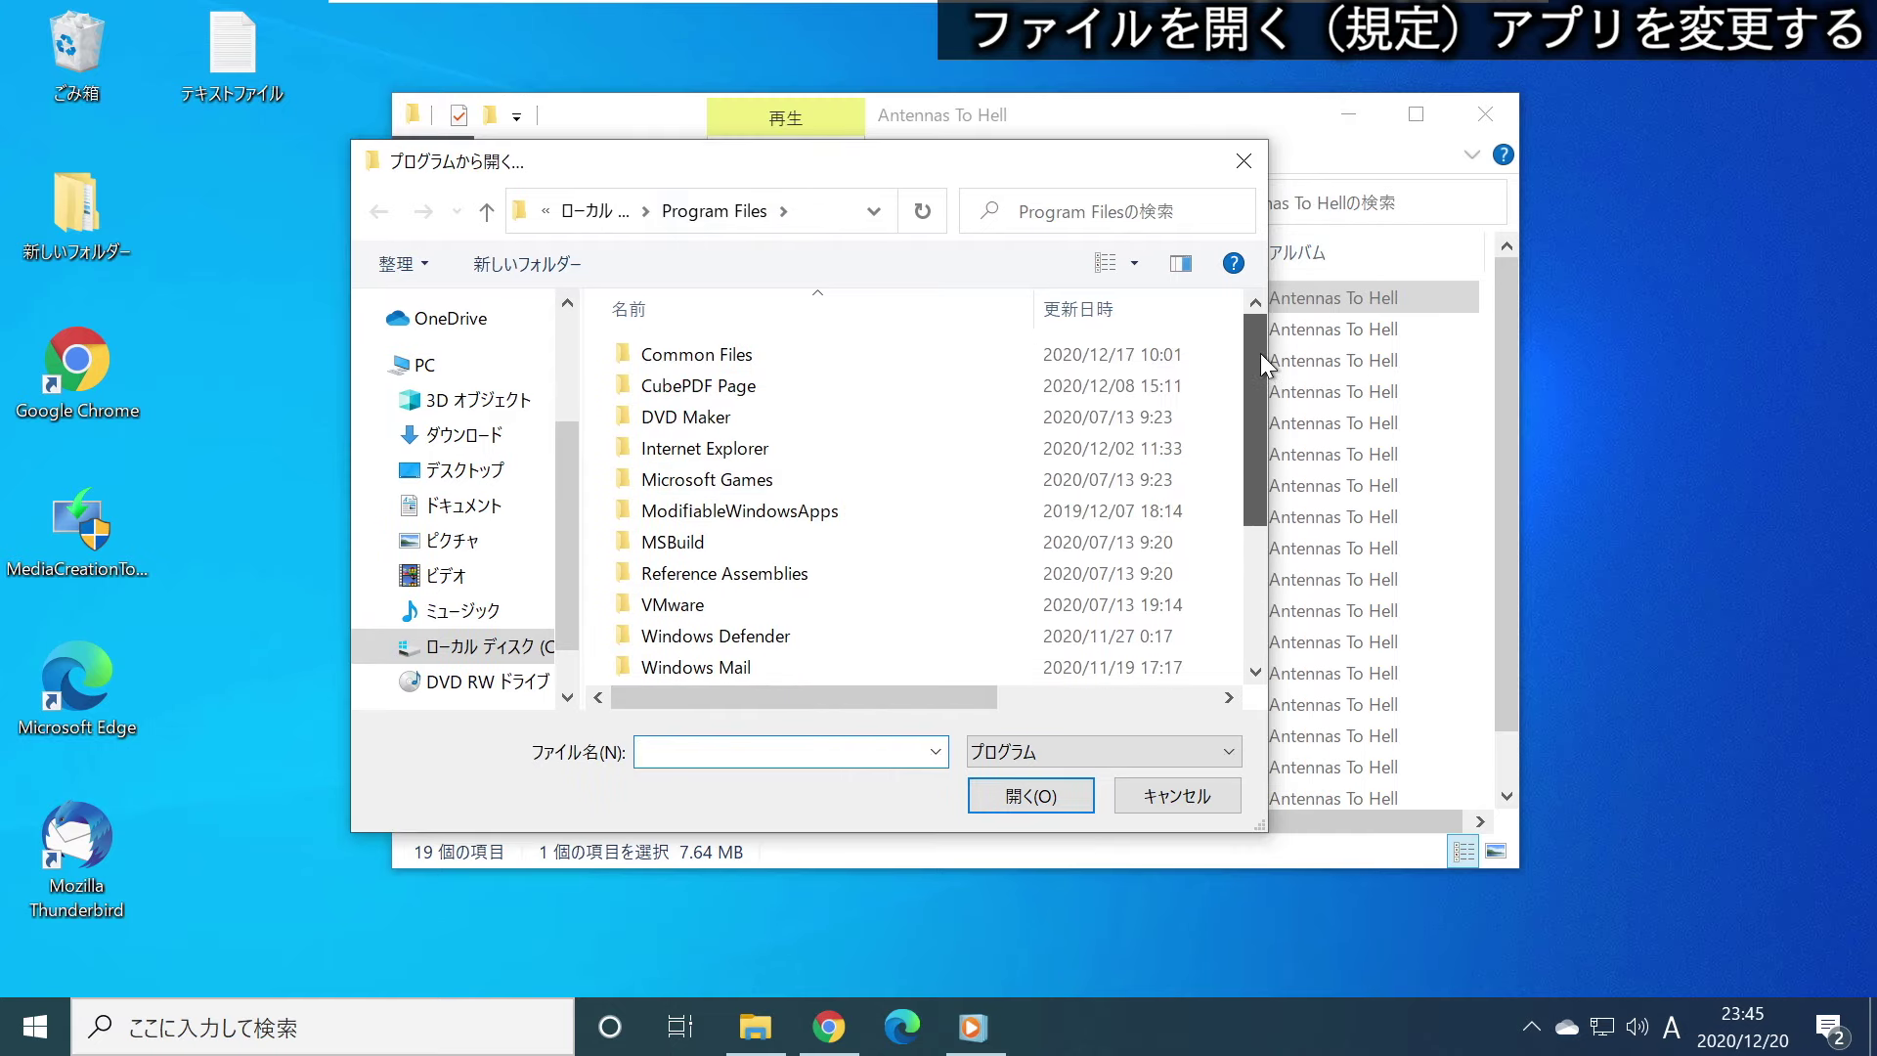
scroll(729, 532, down, 1)
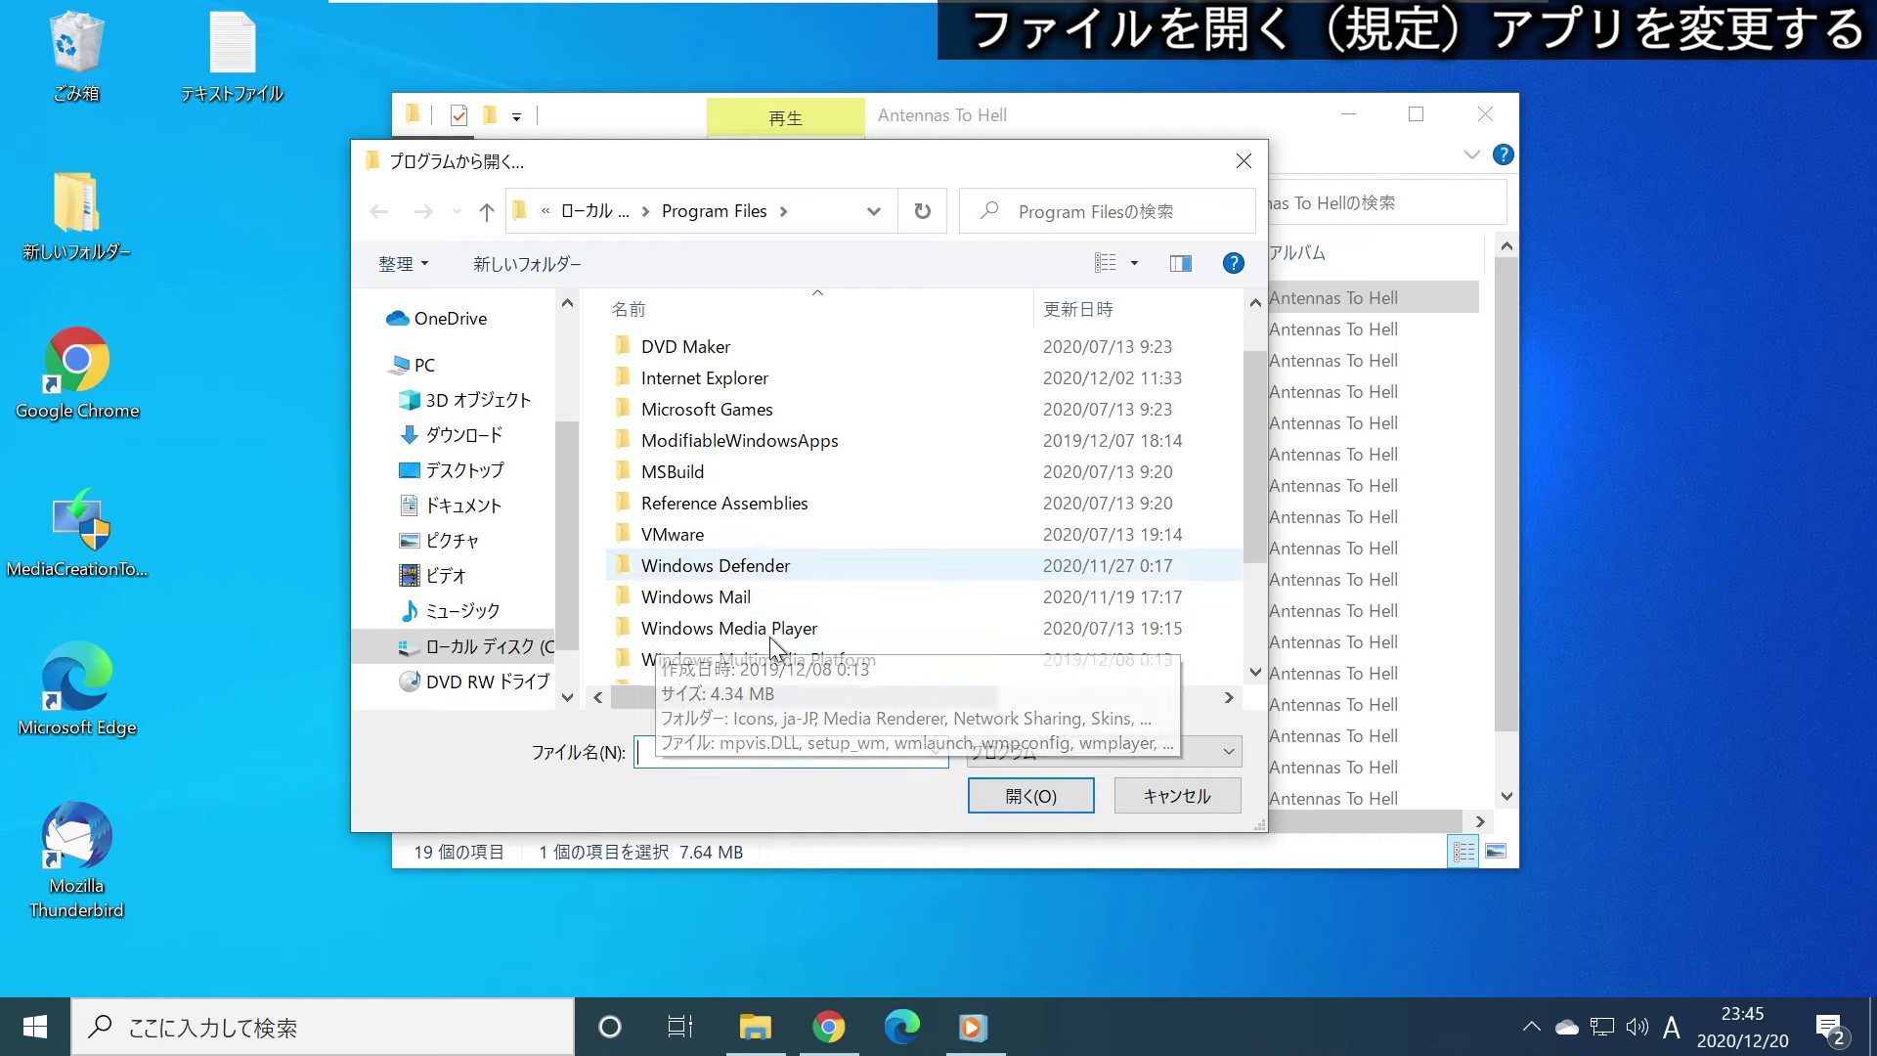
double_click(678, 626)
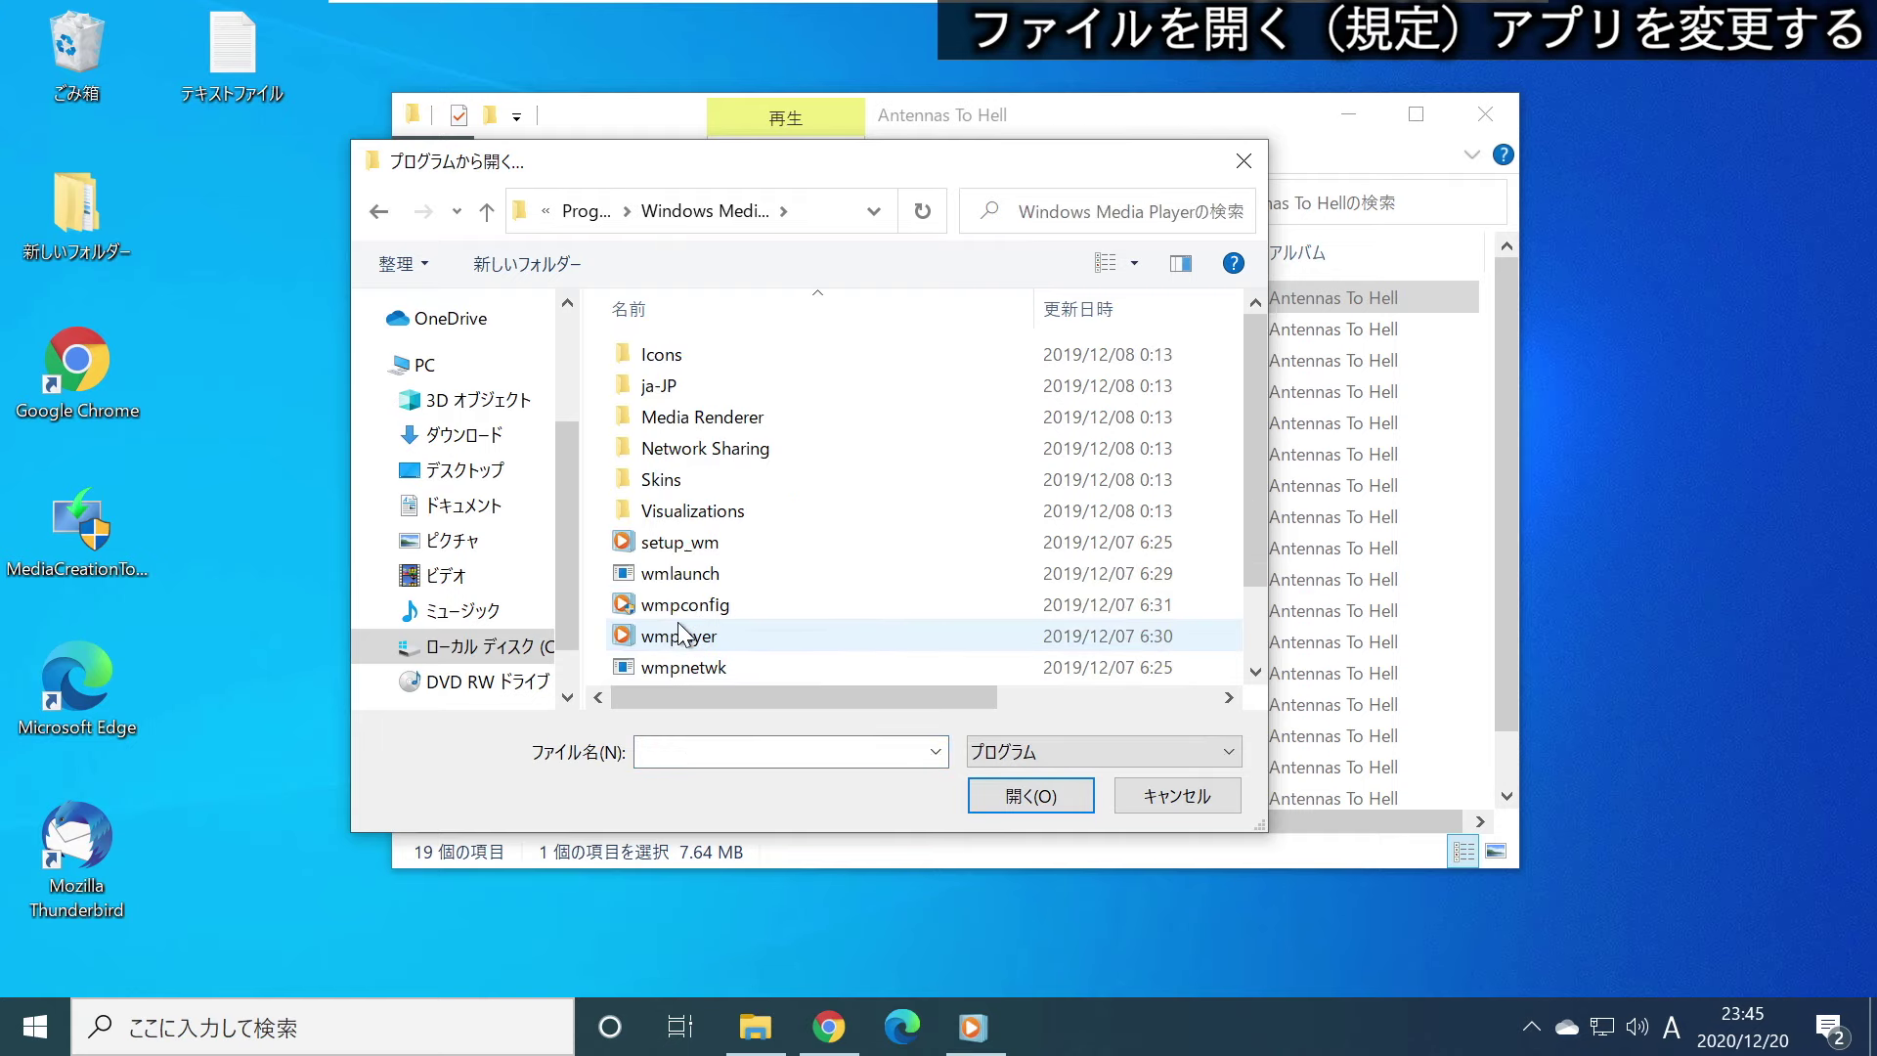
scroll(730, 540, down, 1)
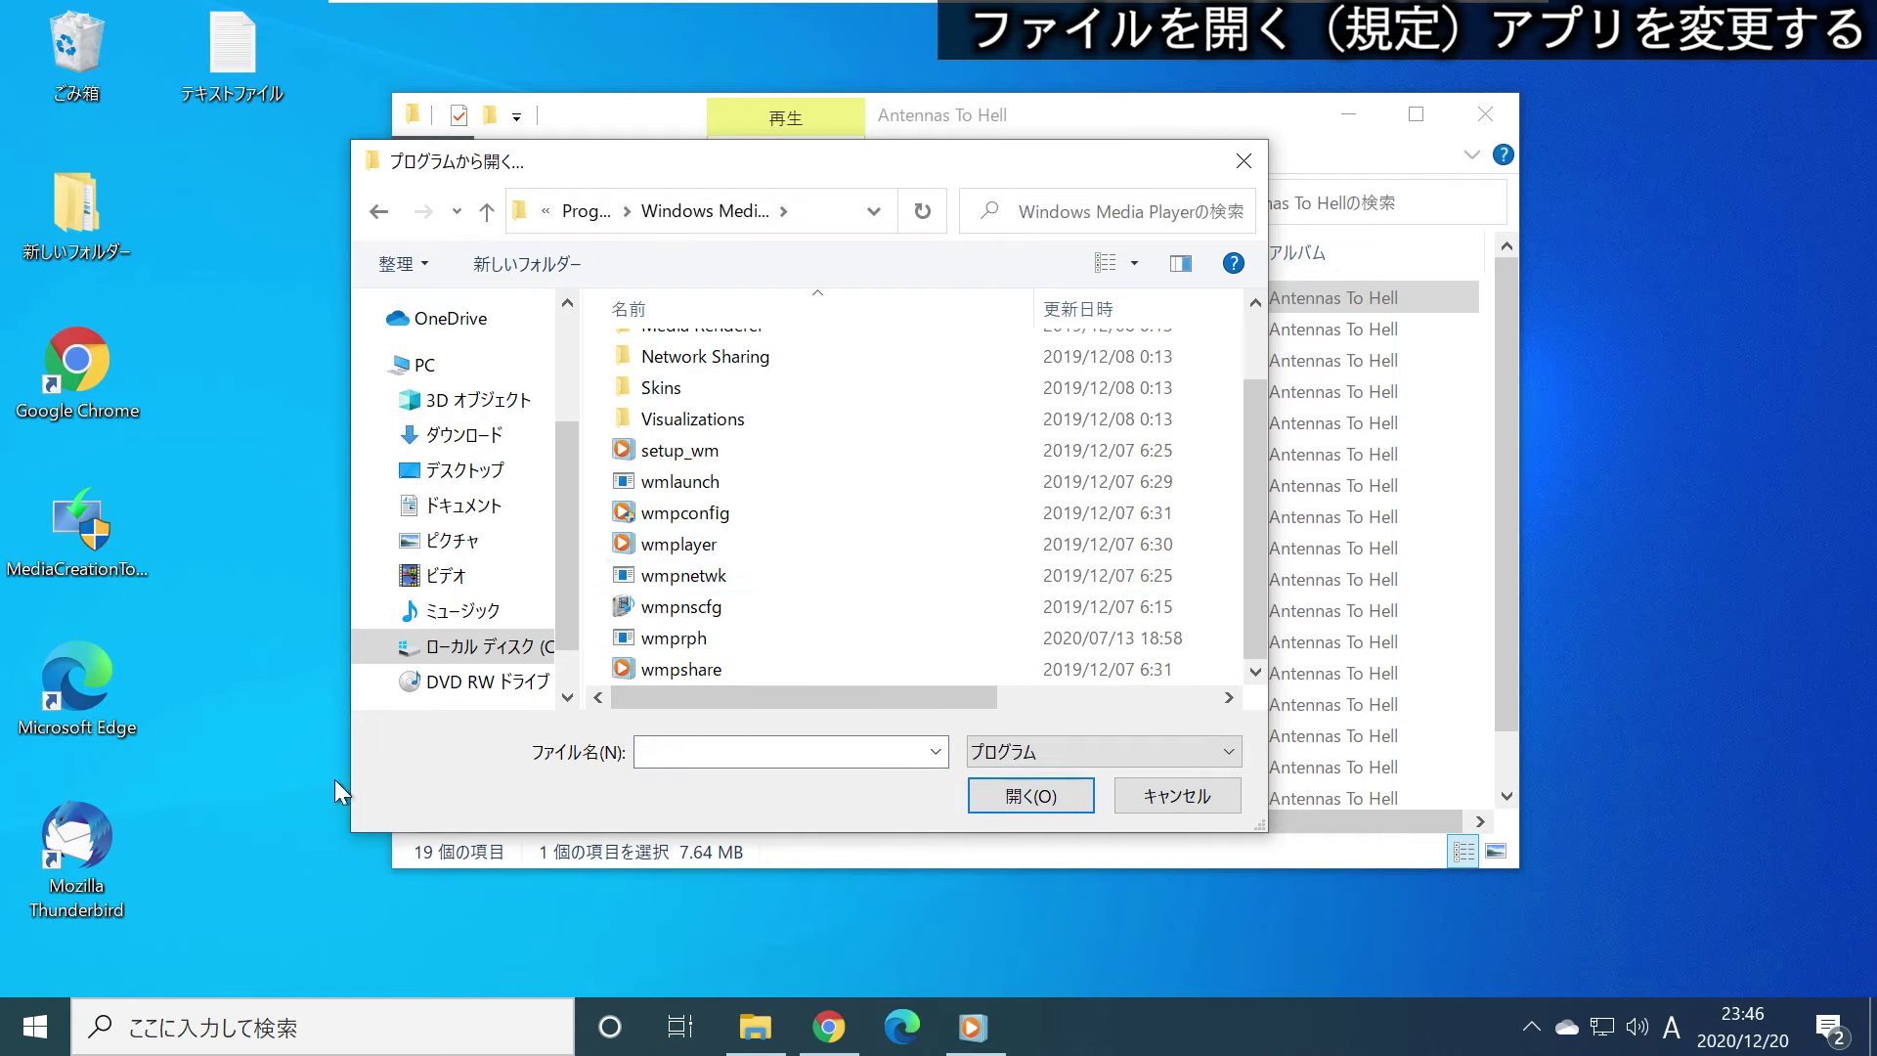
click(672, 548)
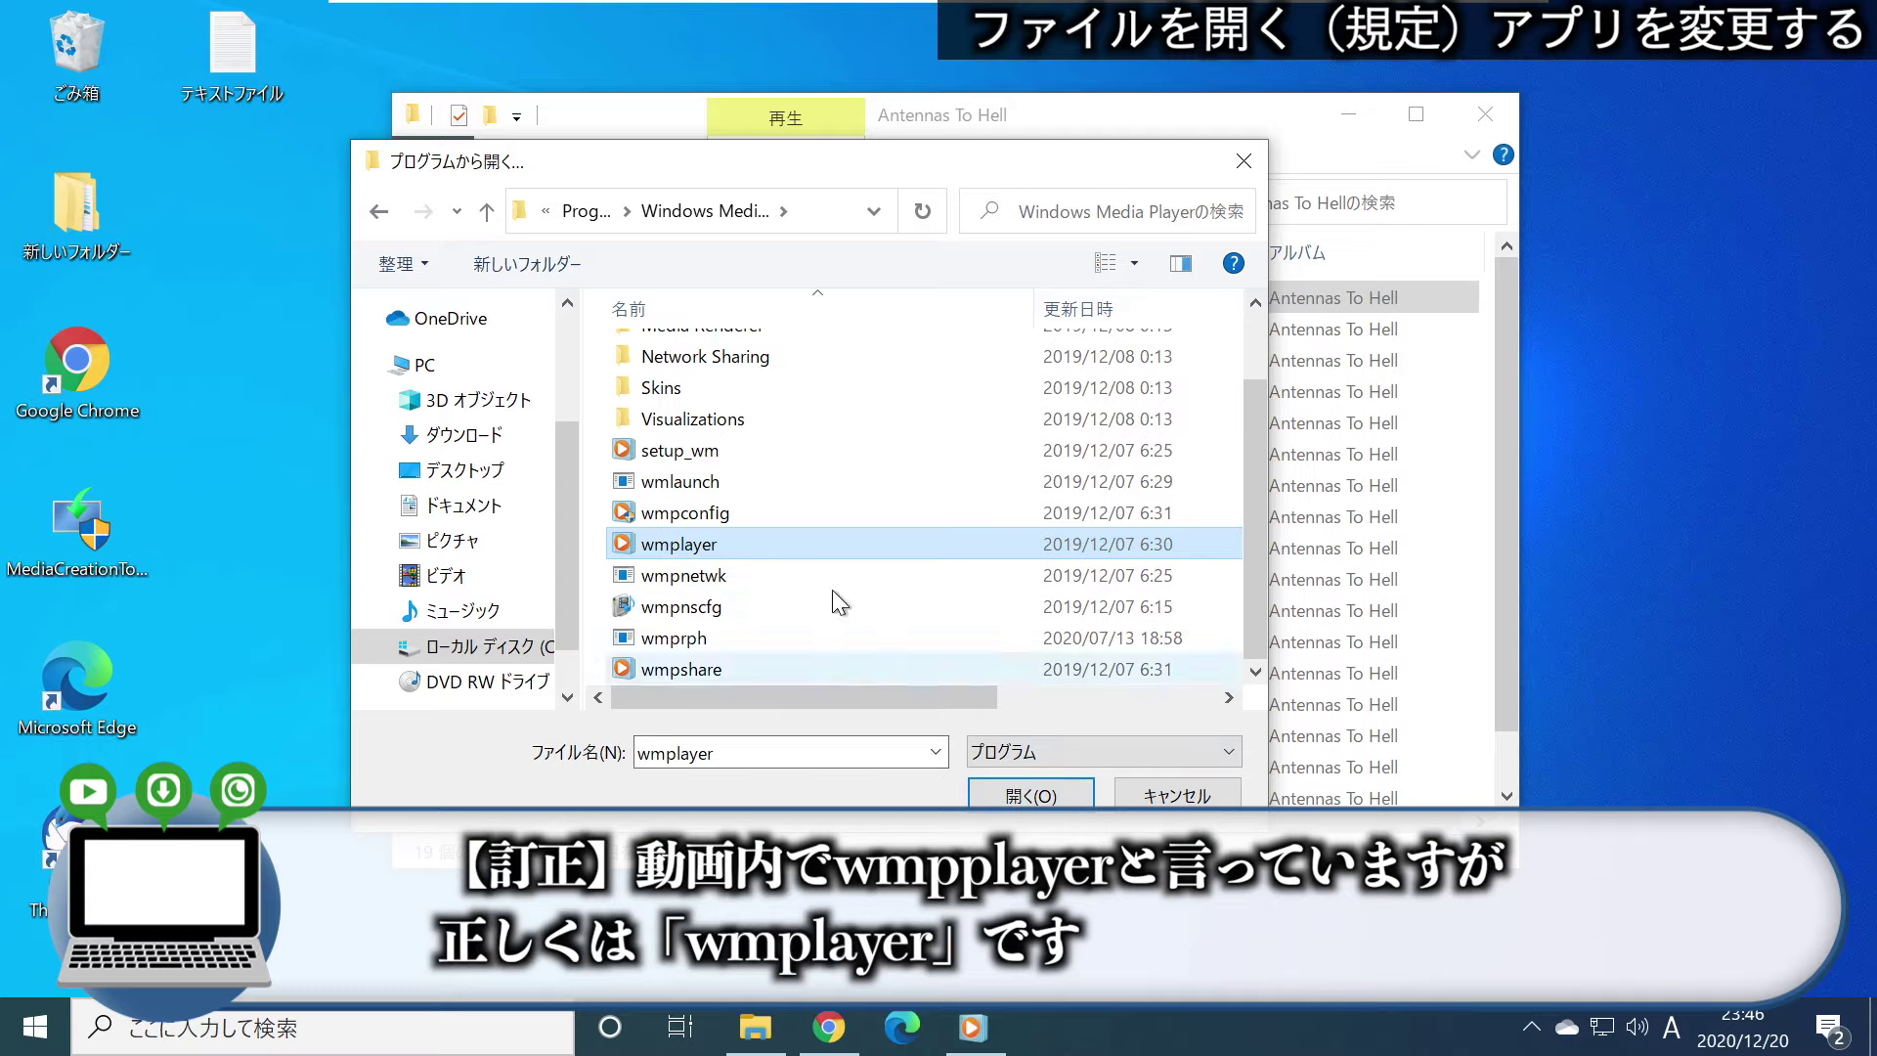
click(1036, 807)
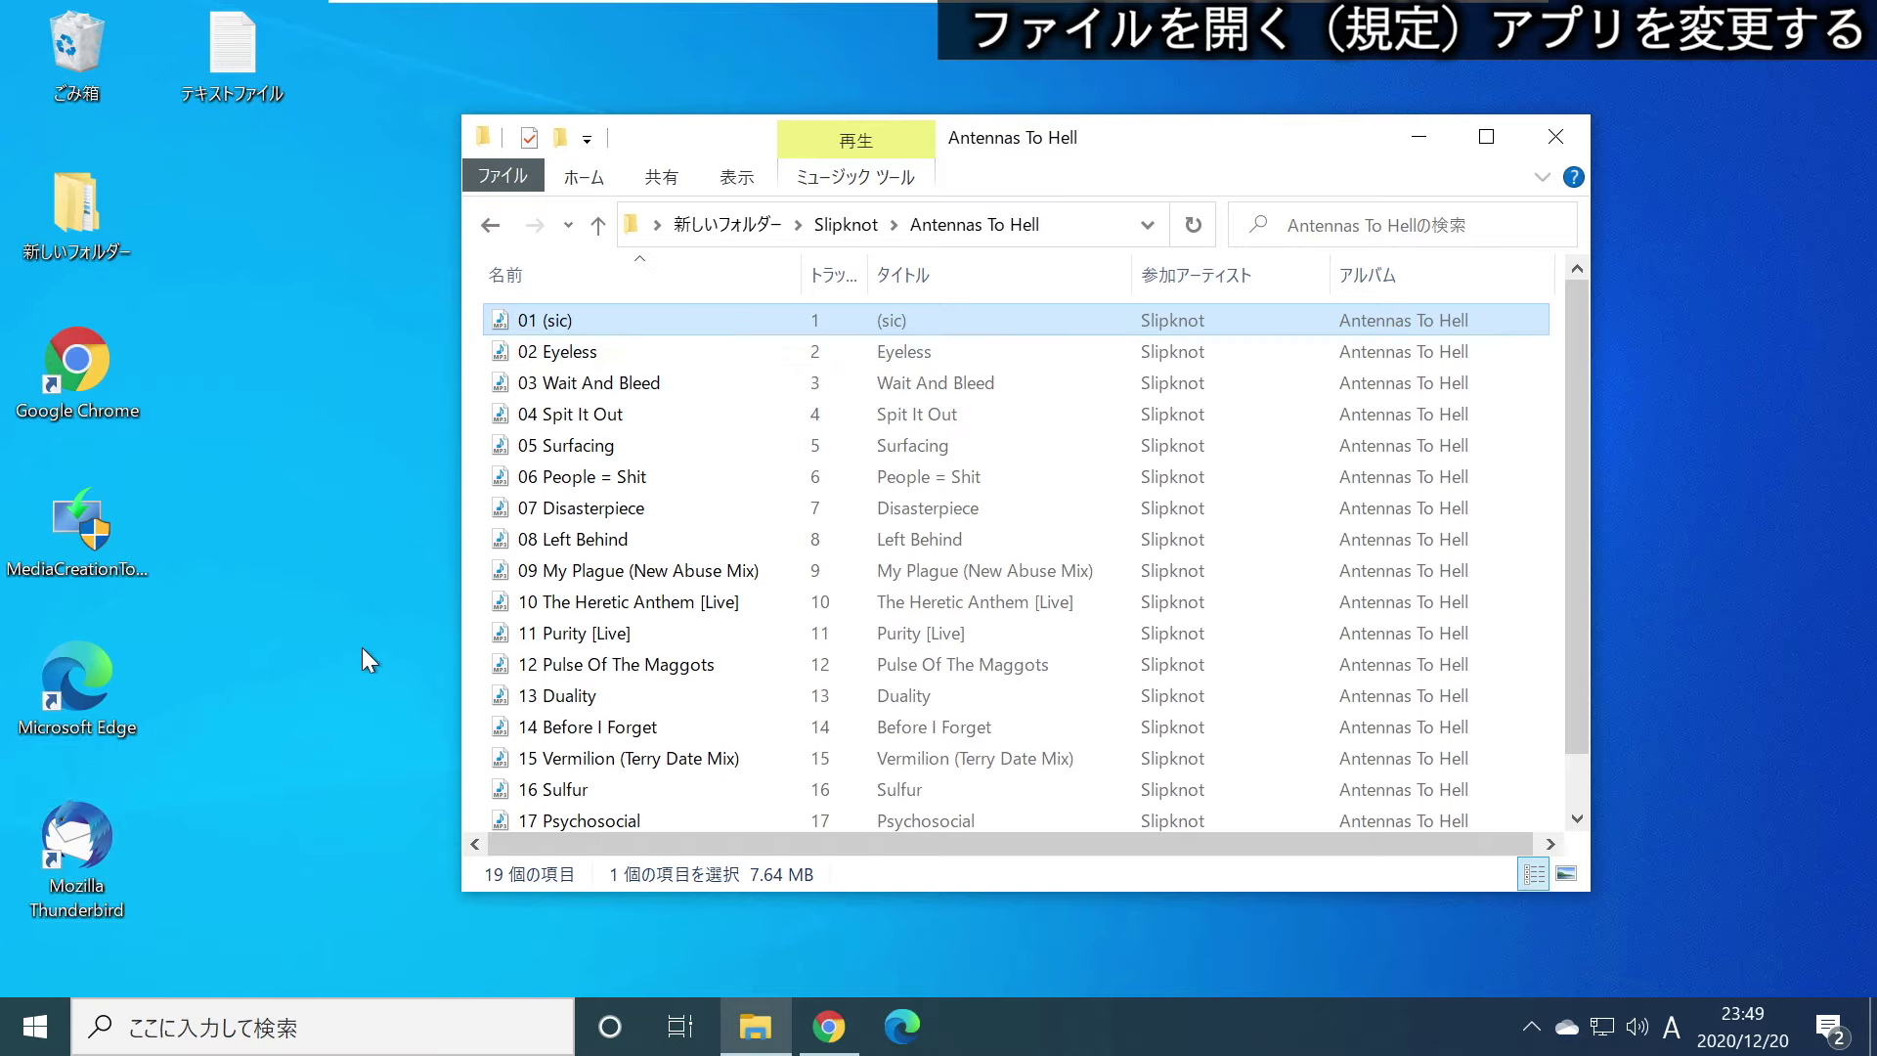
Open Windows Settings and go to the default apps page (既定のアプリ) in the アプリ category
click(36, 1027)
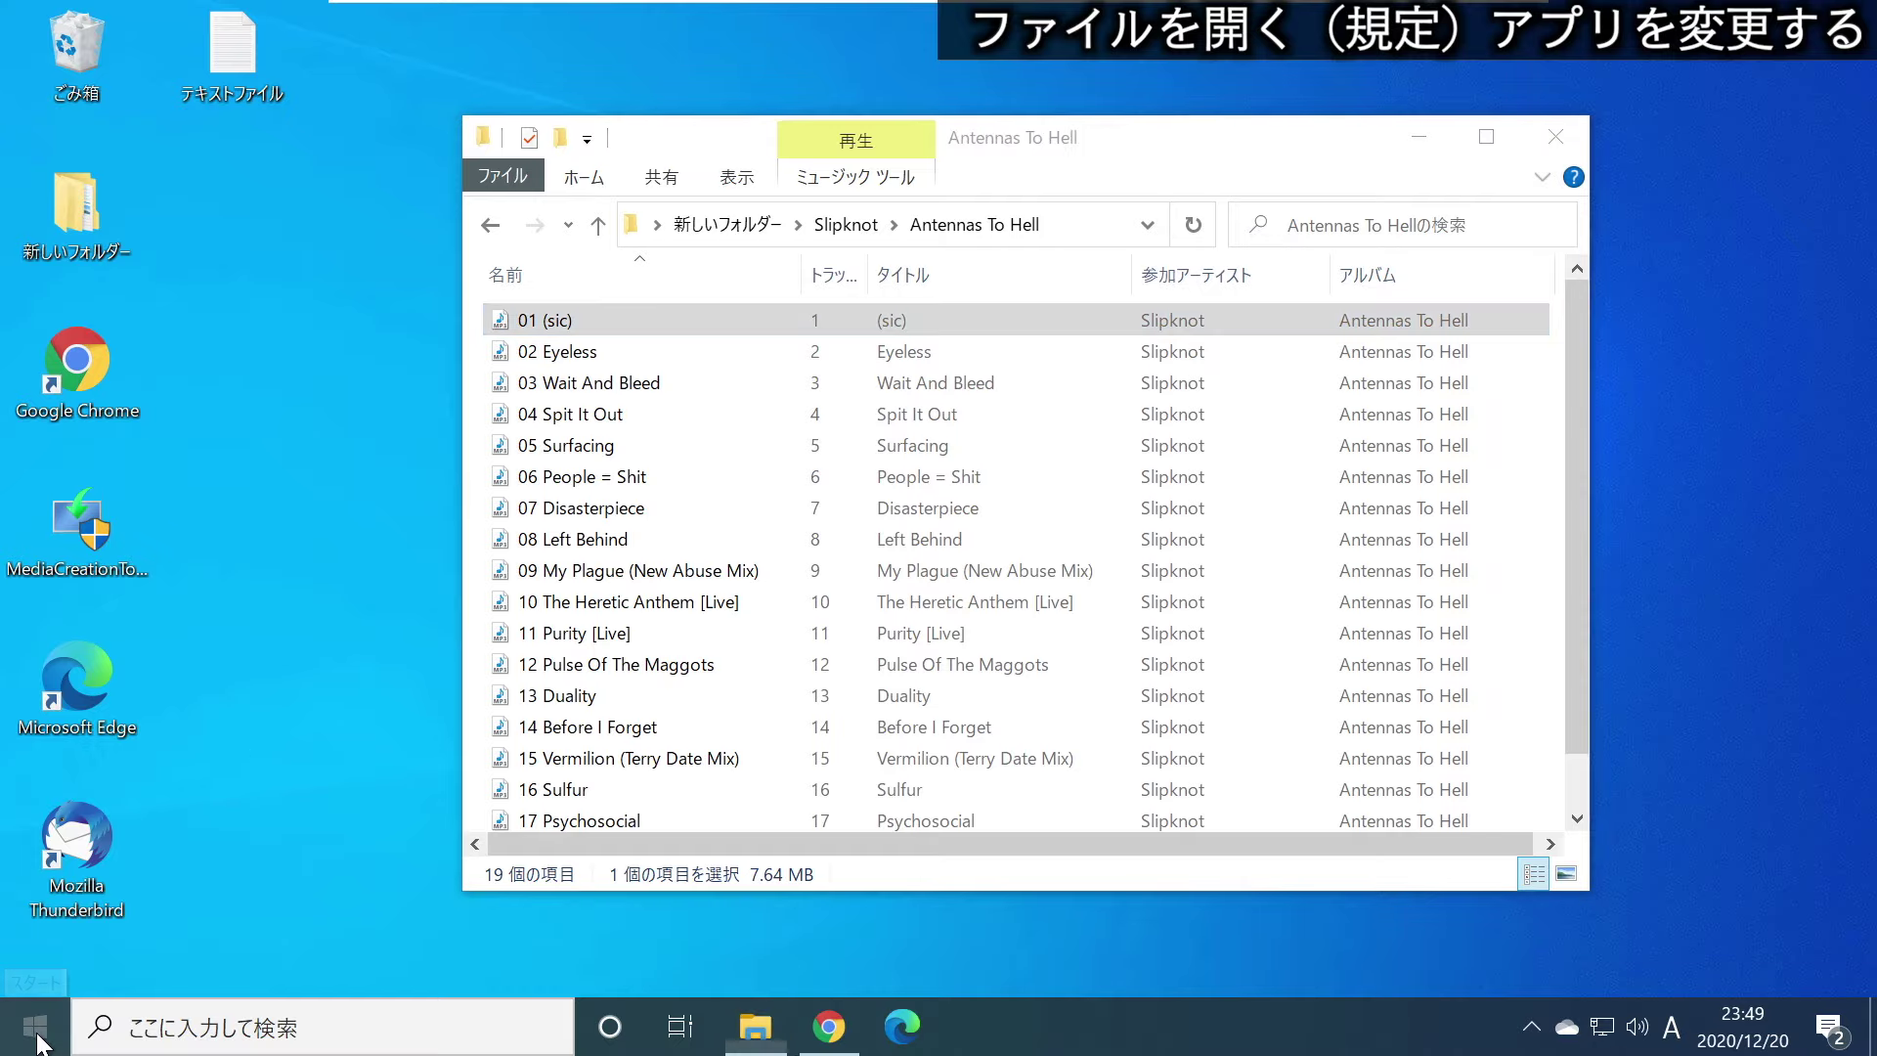
click(36, 892)
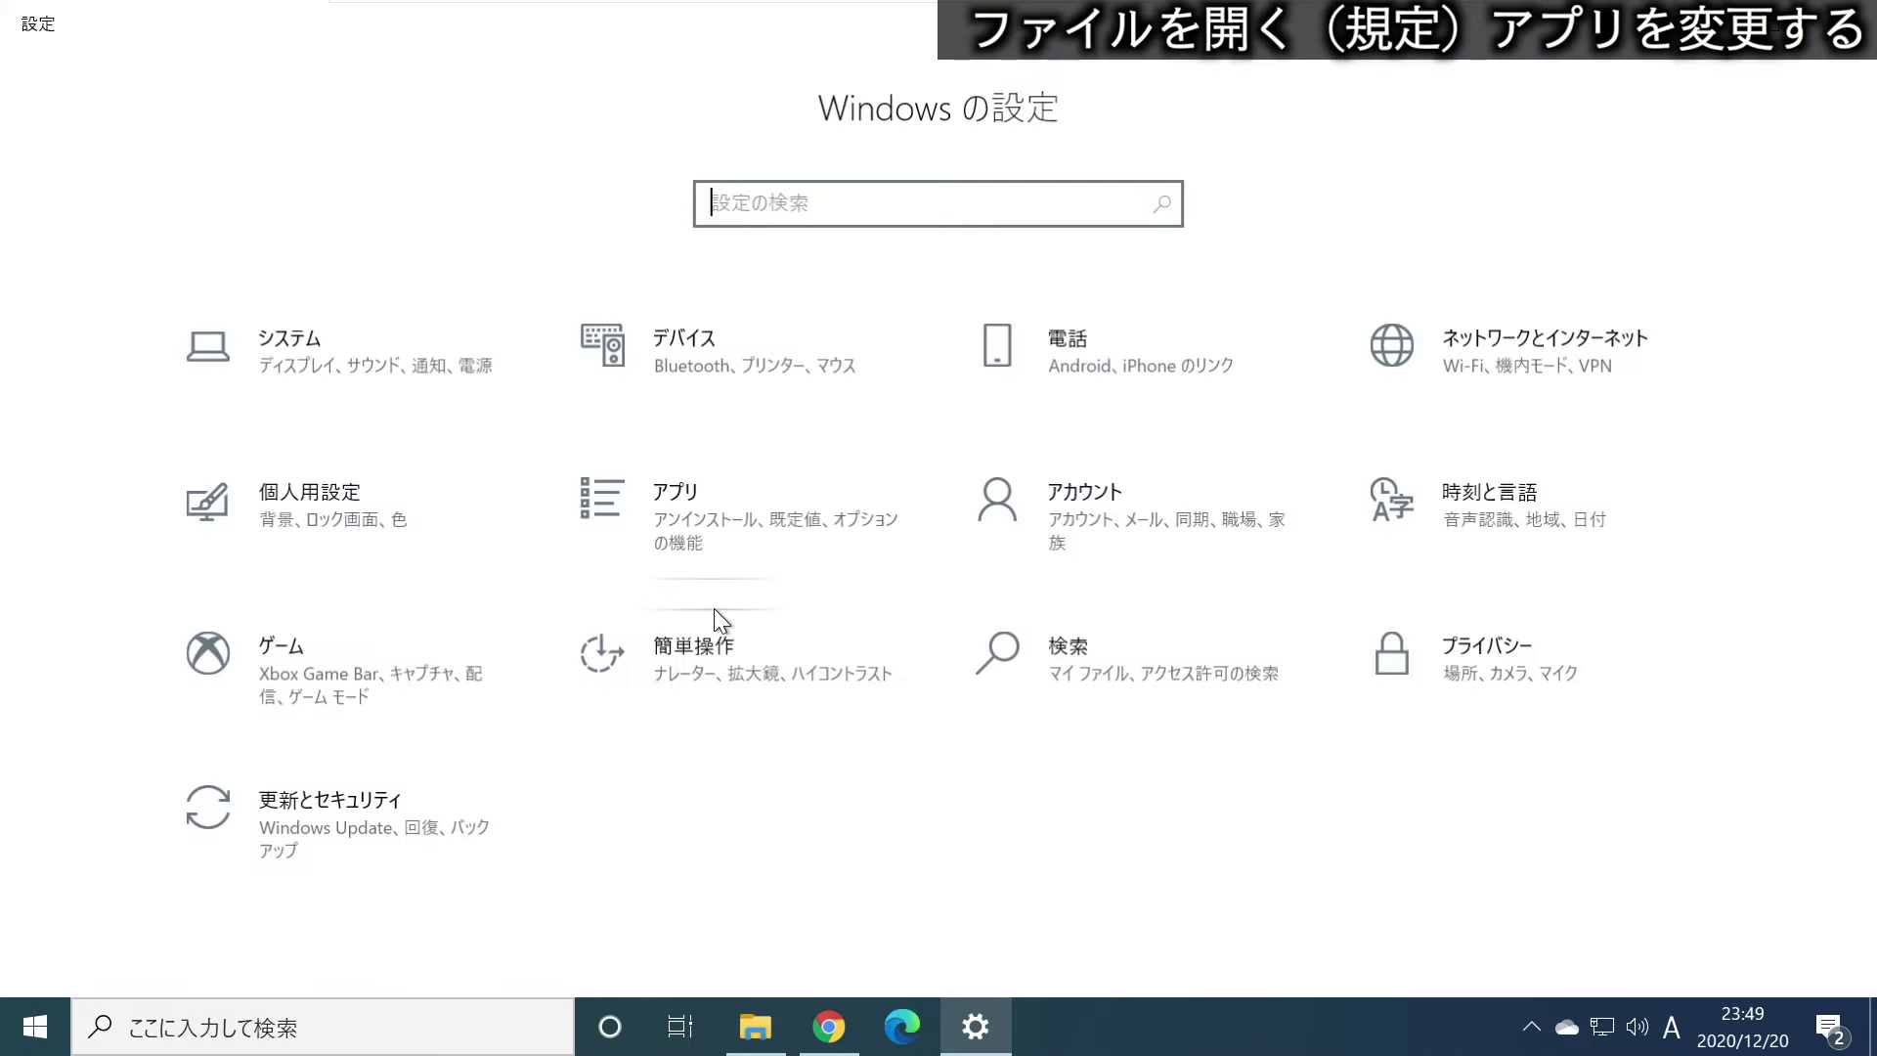
click(690, 525)
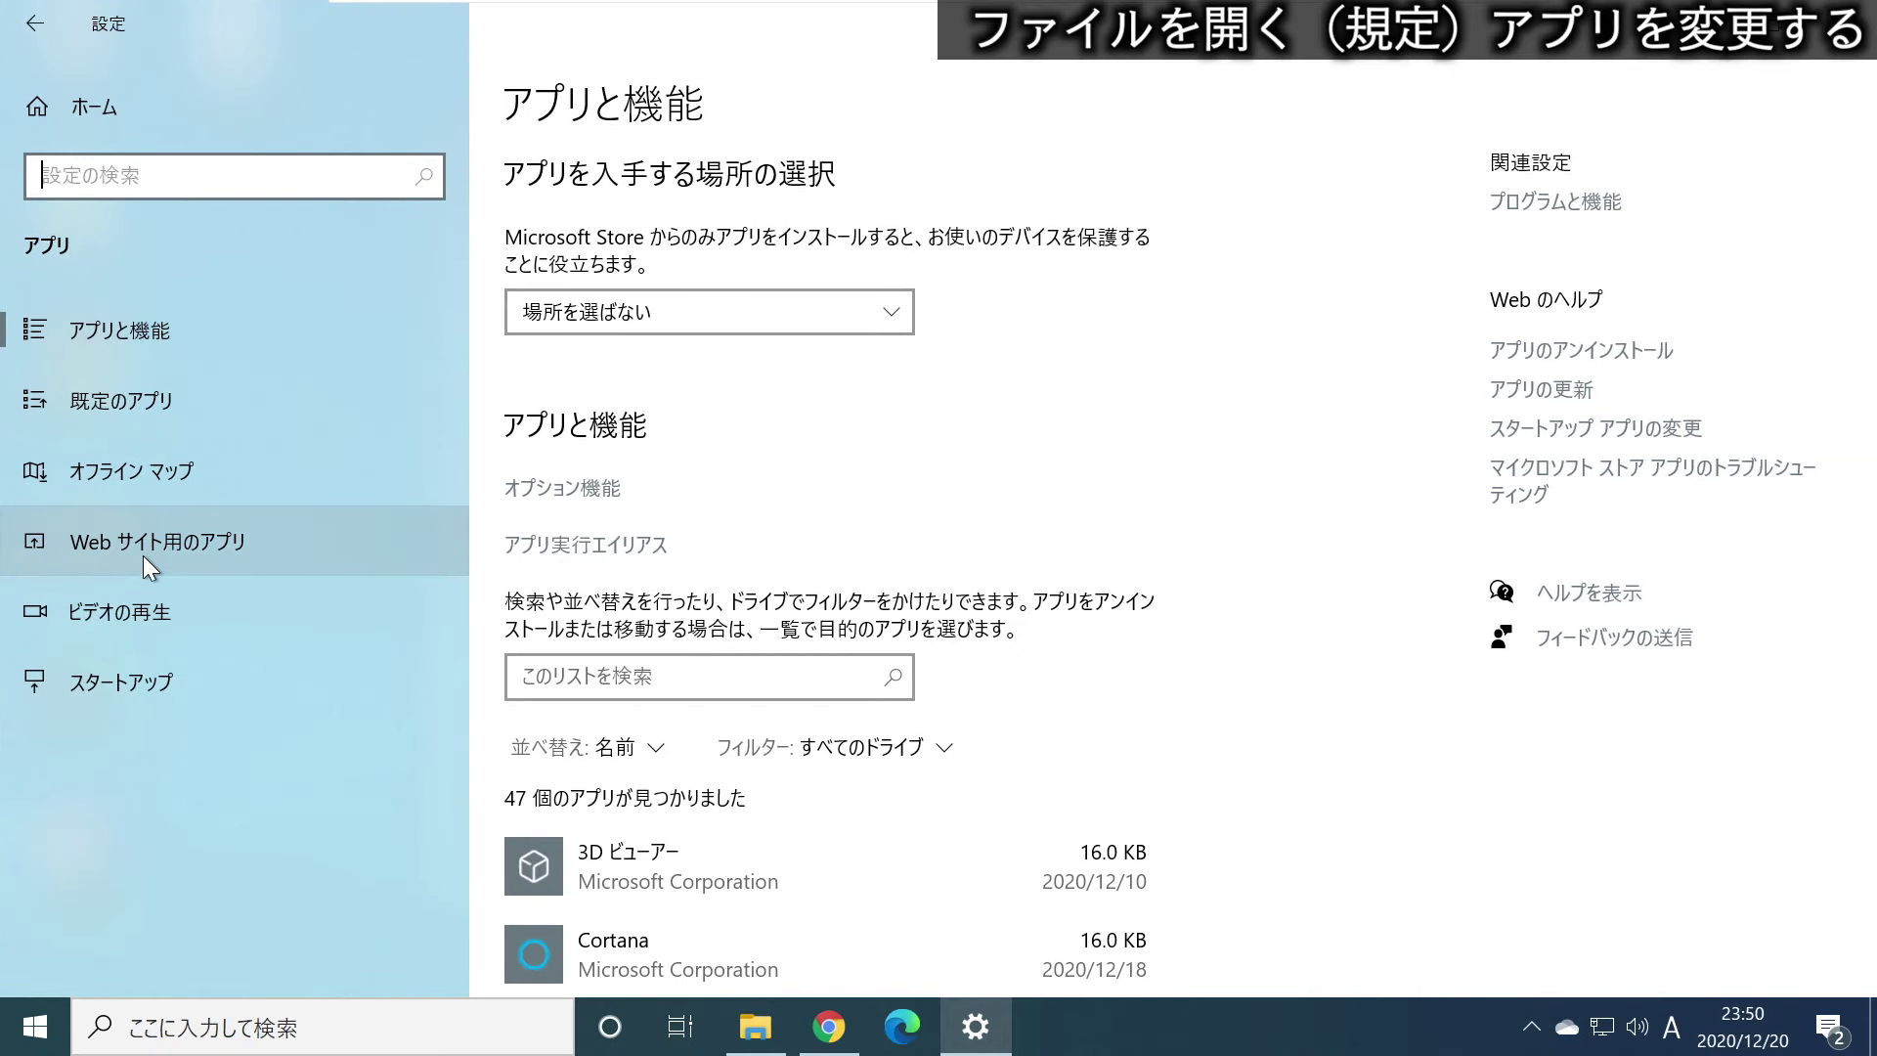
click(103, 393)
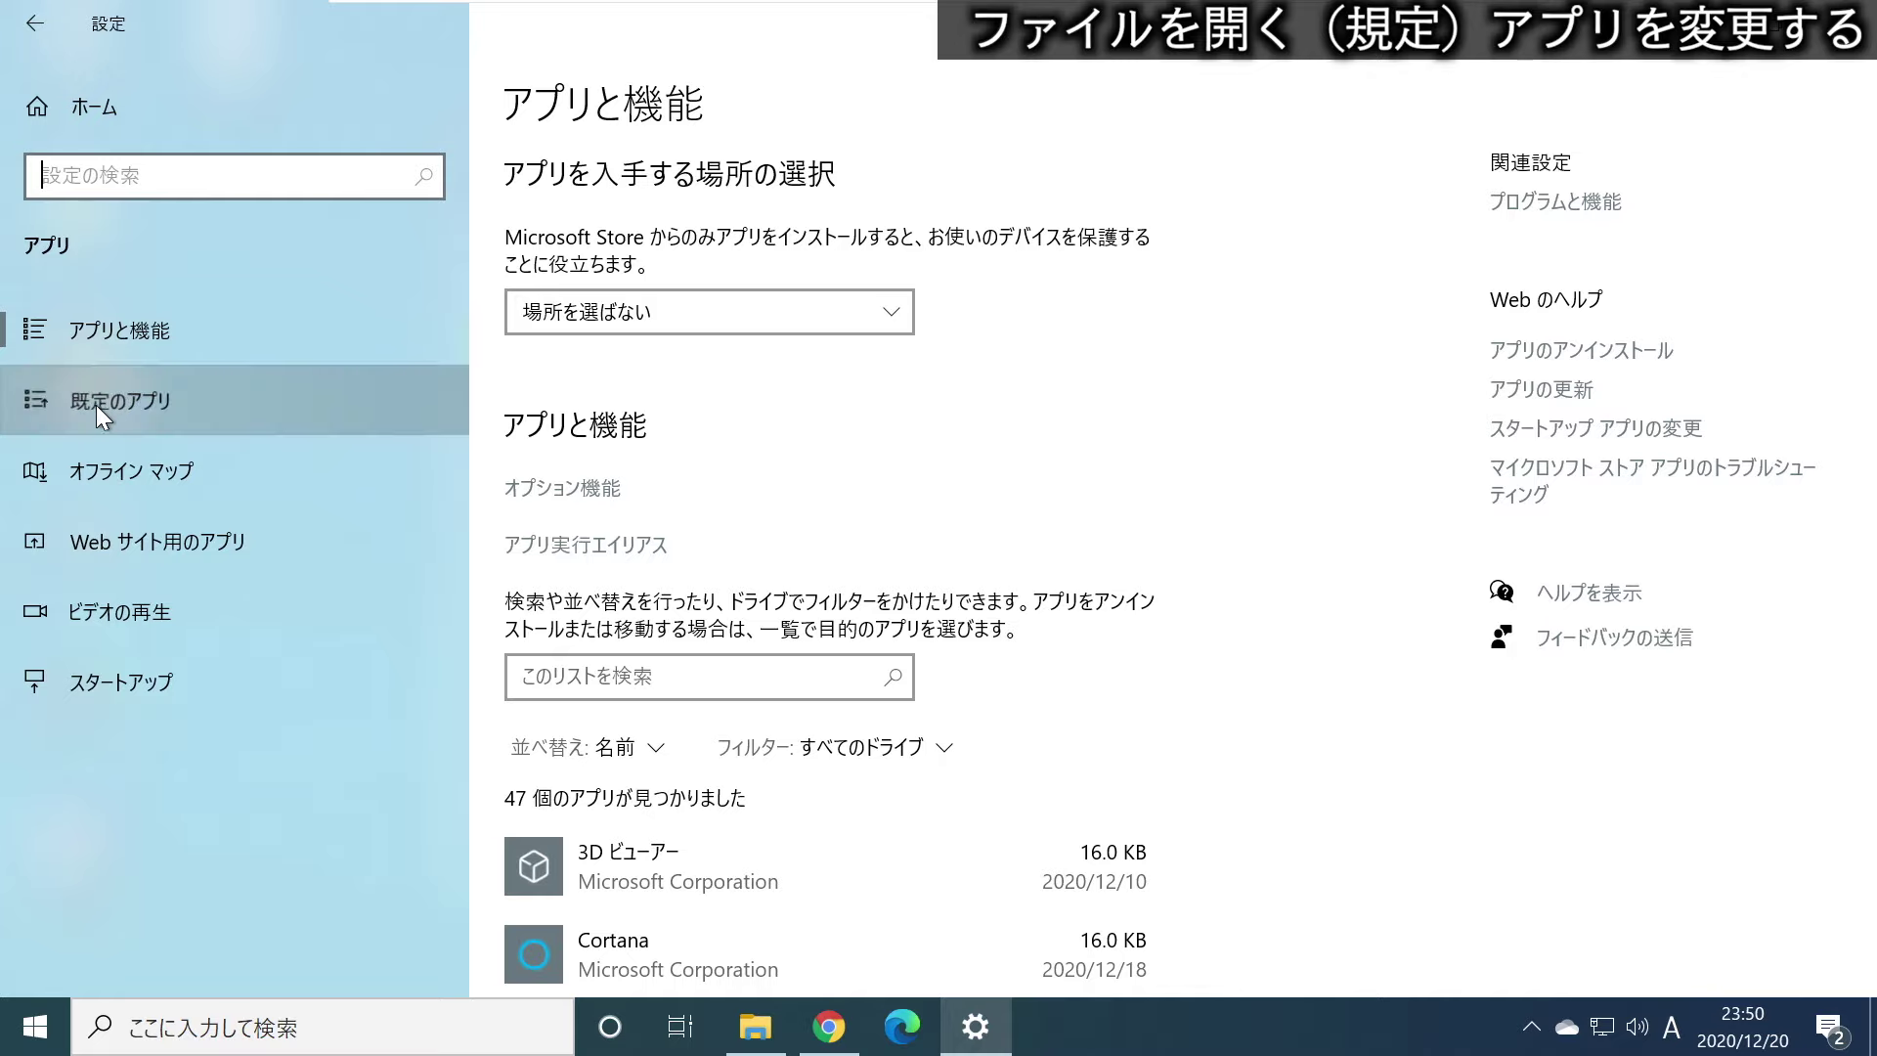
Choose Groove ミュージック as the default music player
scroll(626, 587, down, 4)
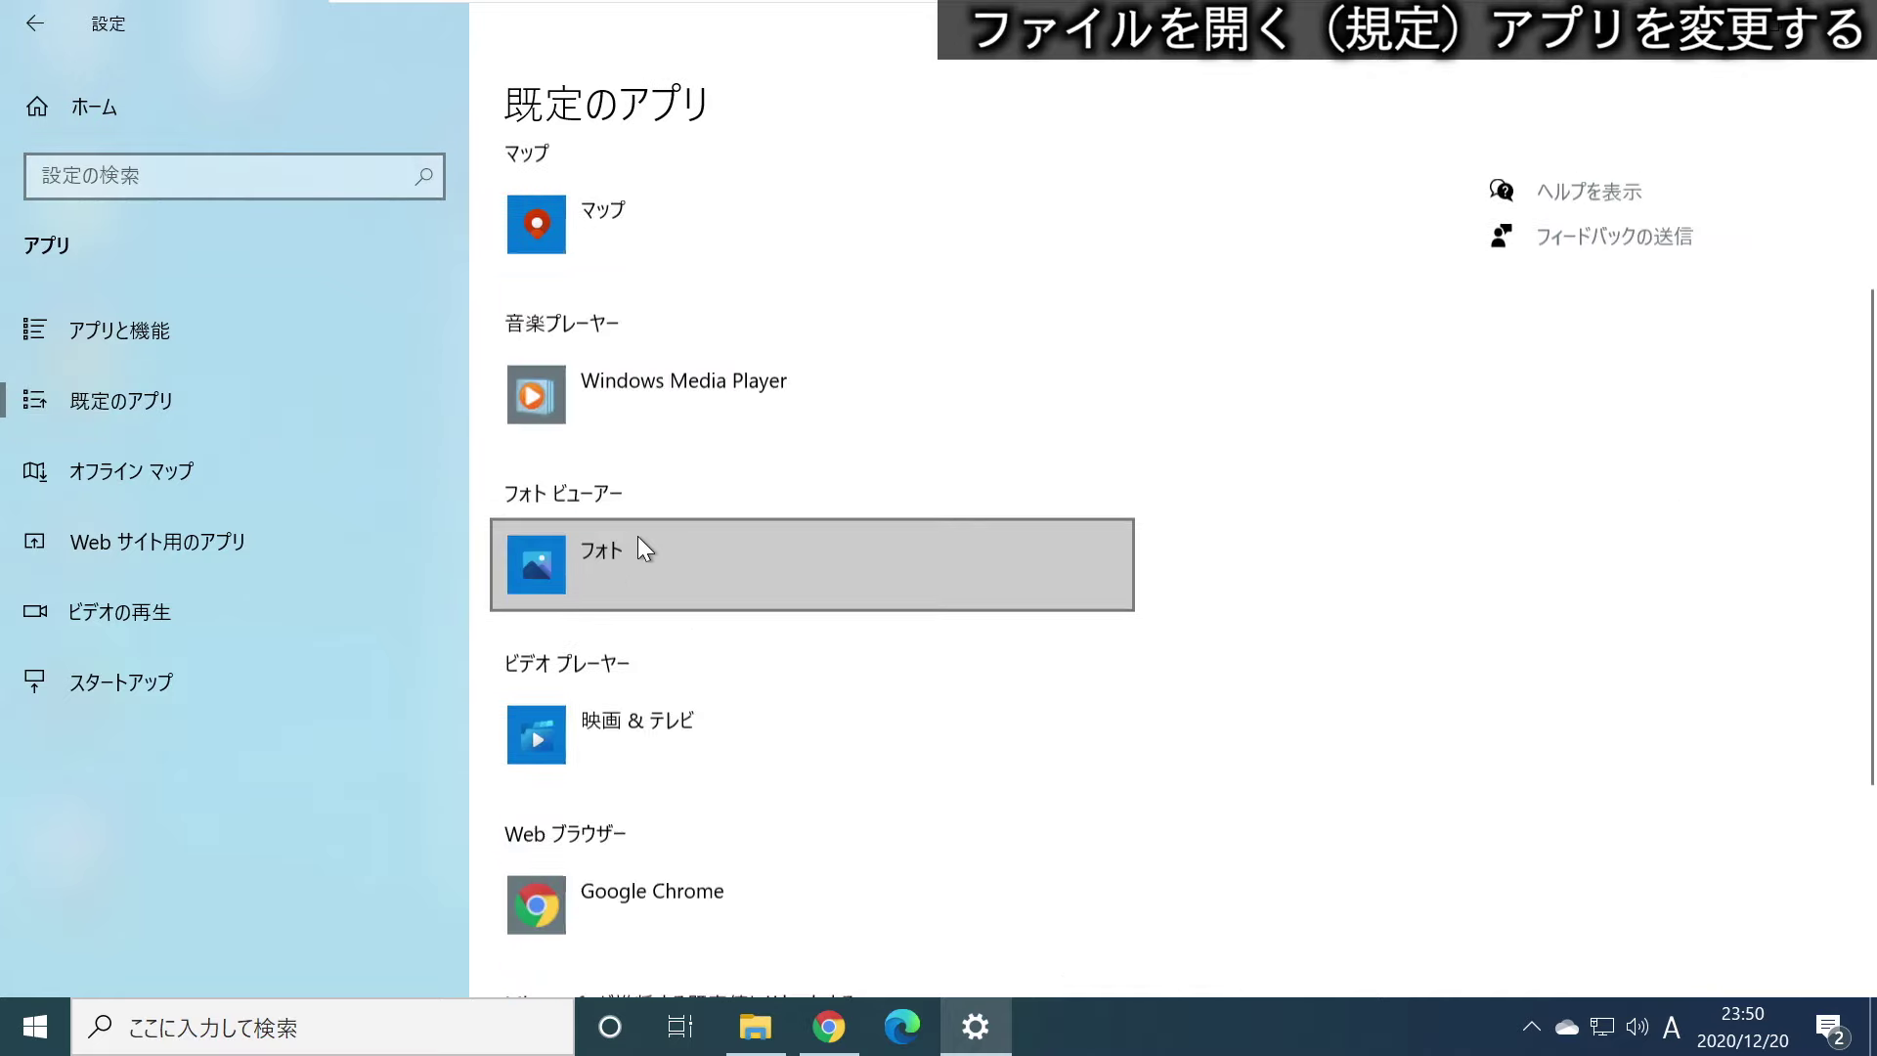
scroll(587, 459, up, 3)
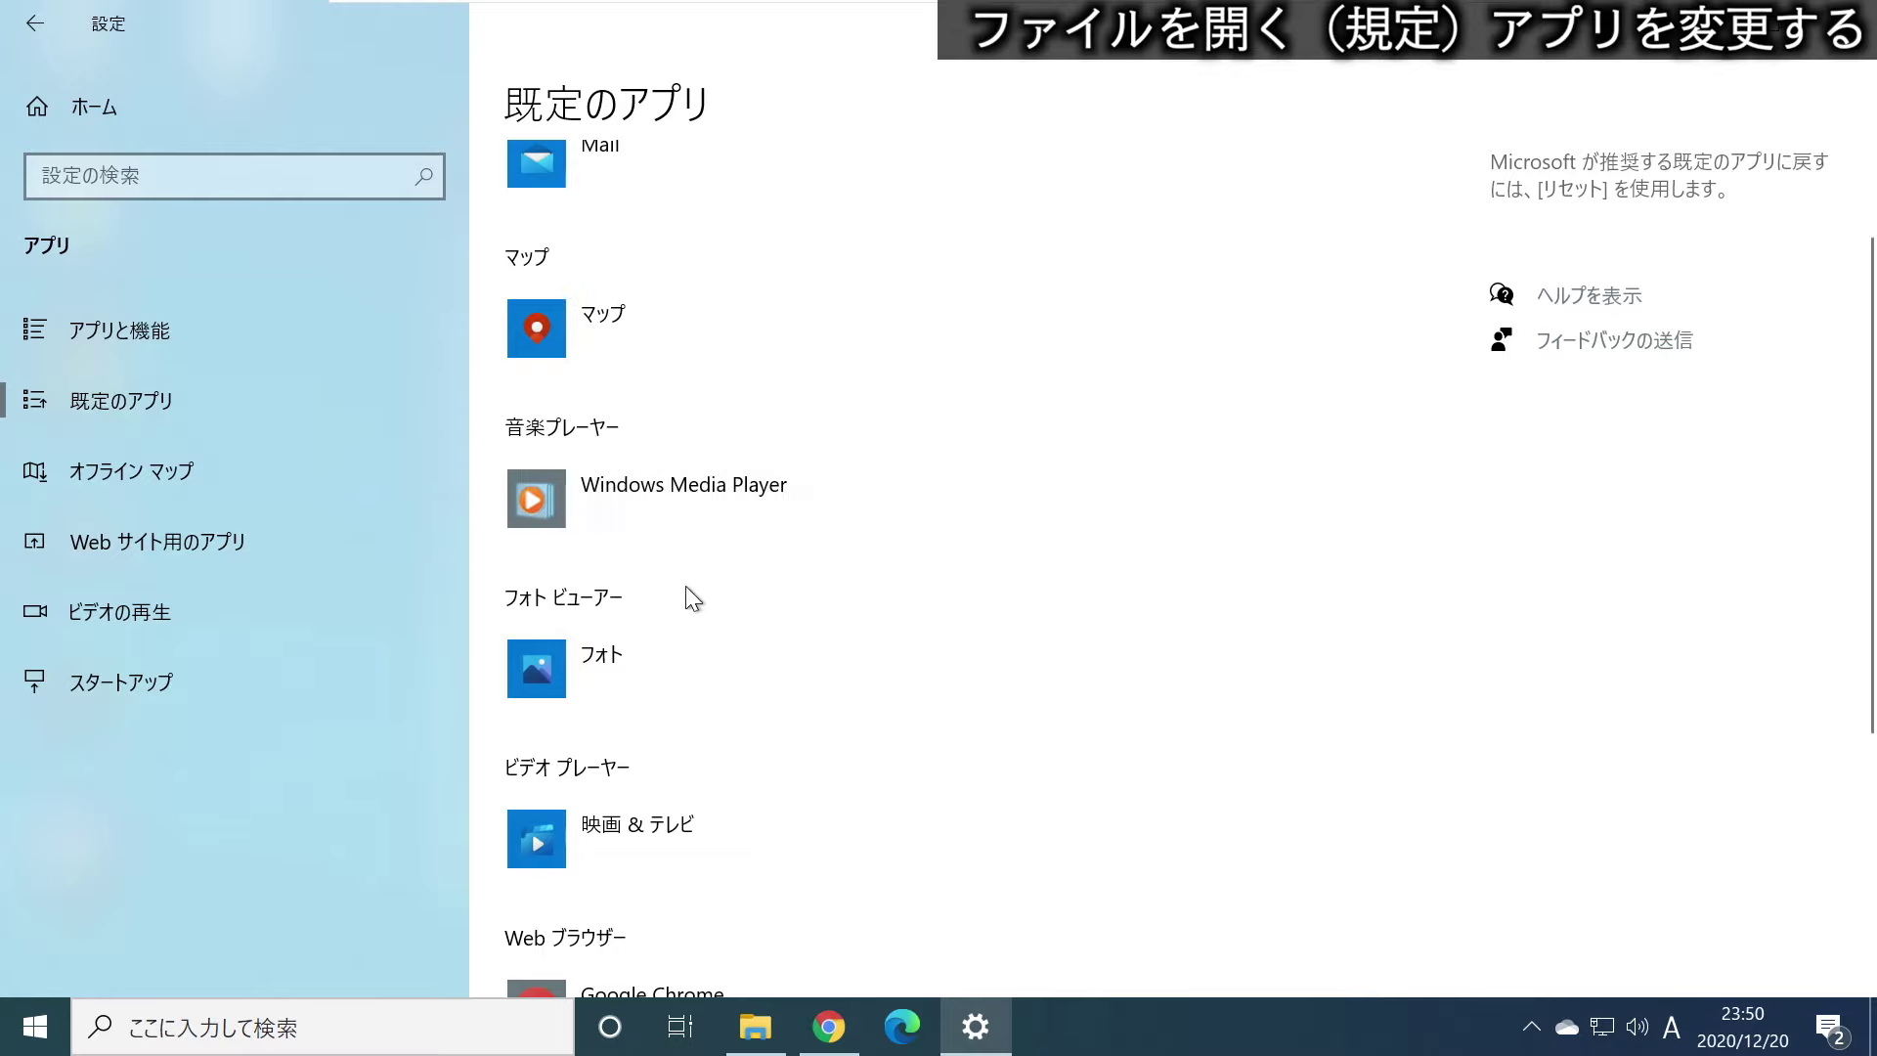
click(655, 509)
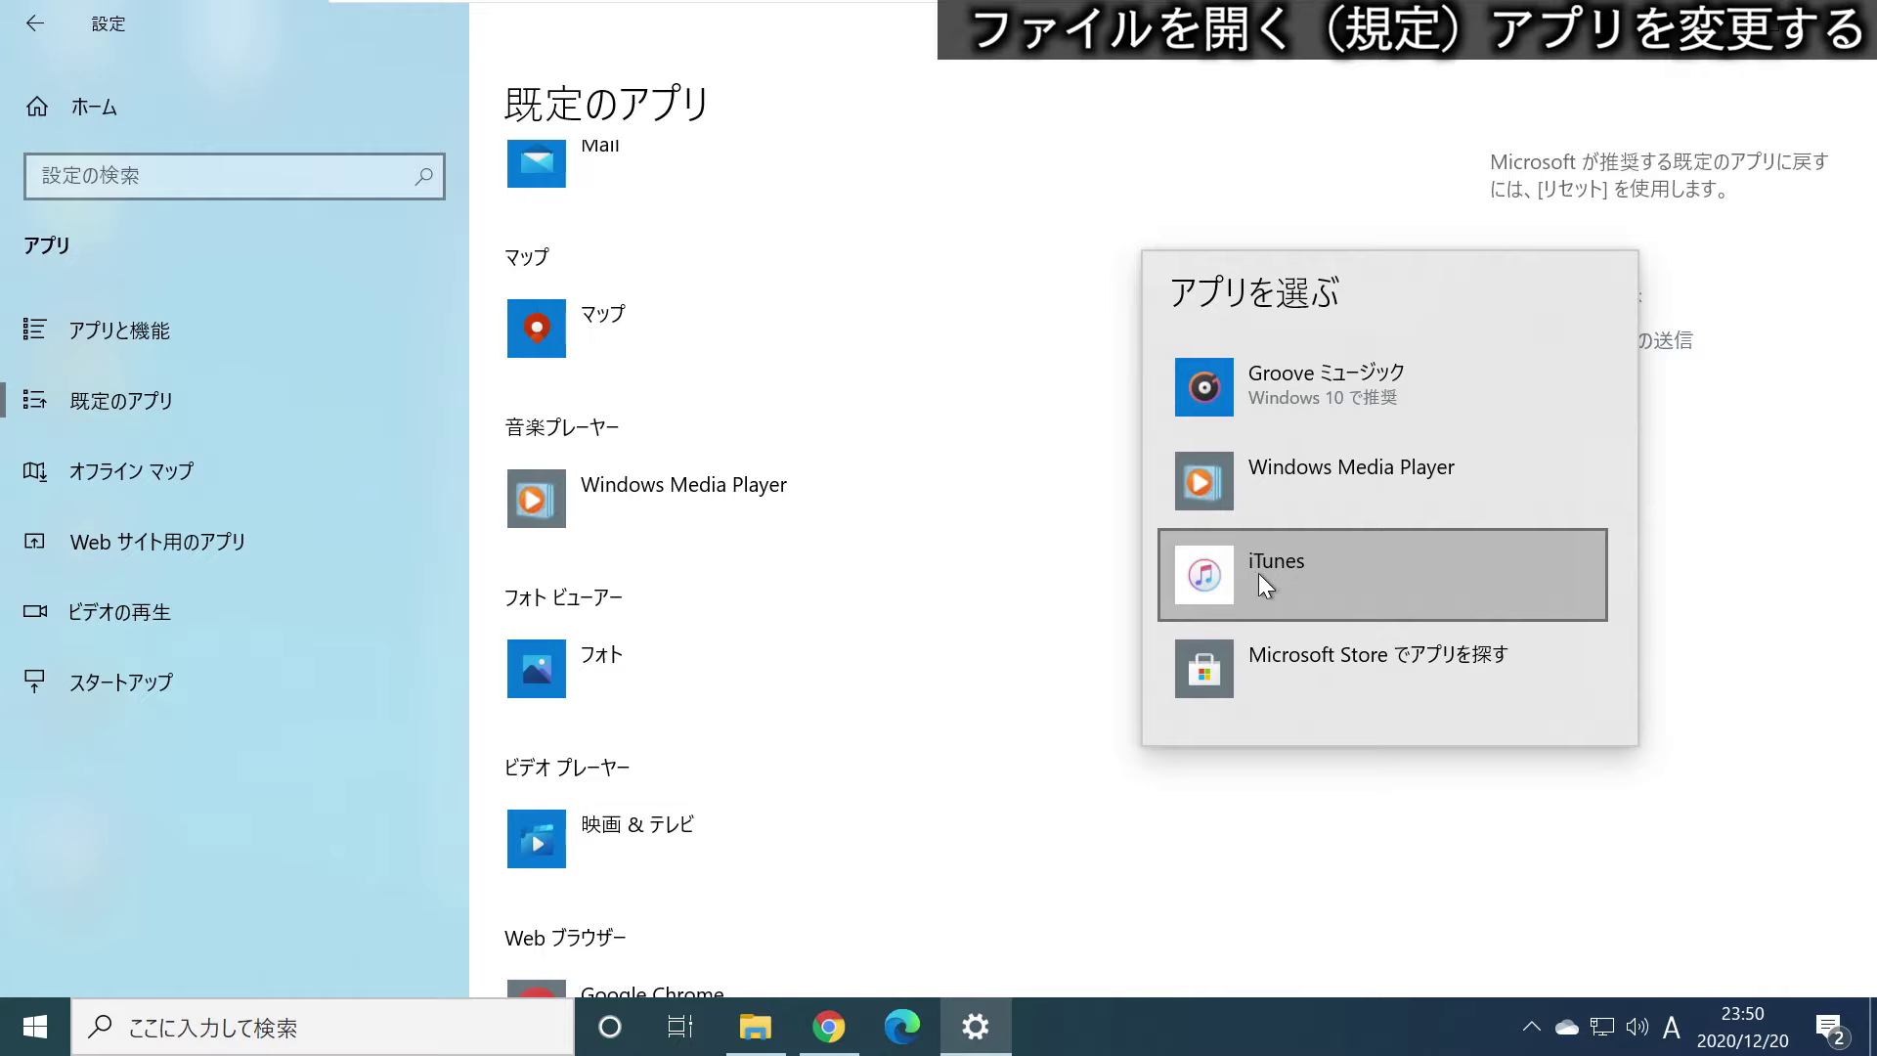
click(1349, 385)
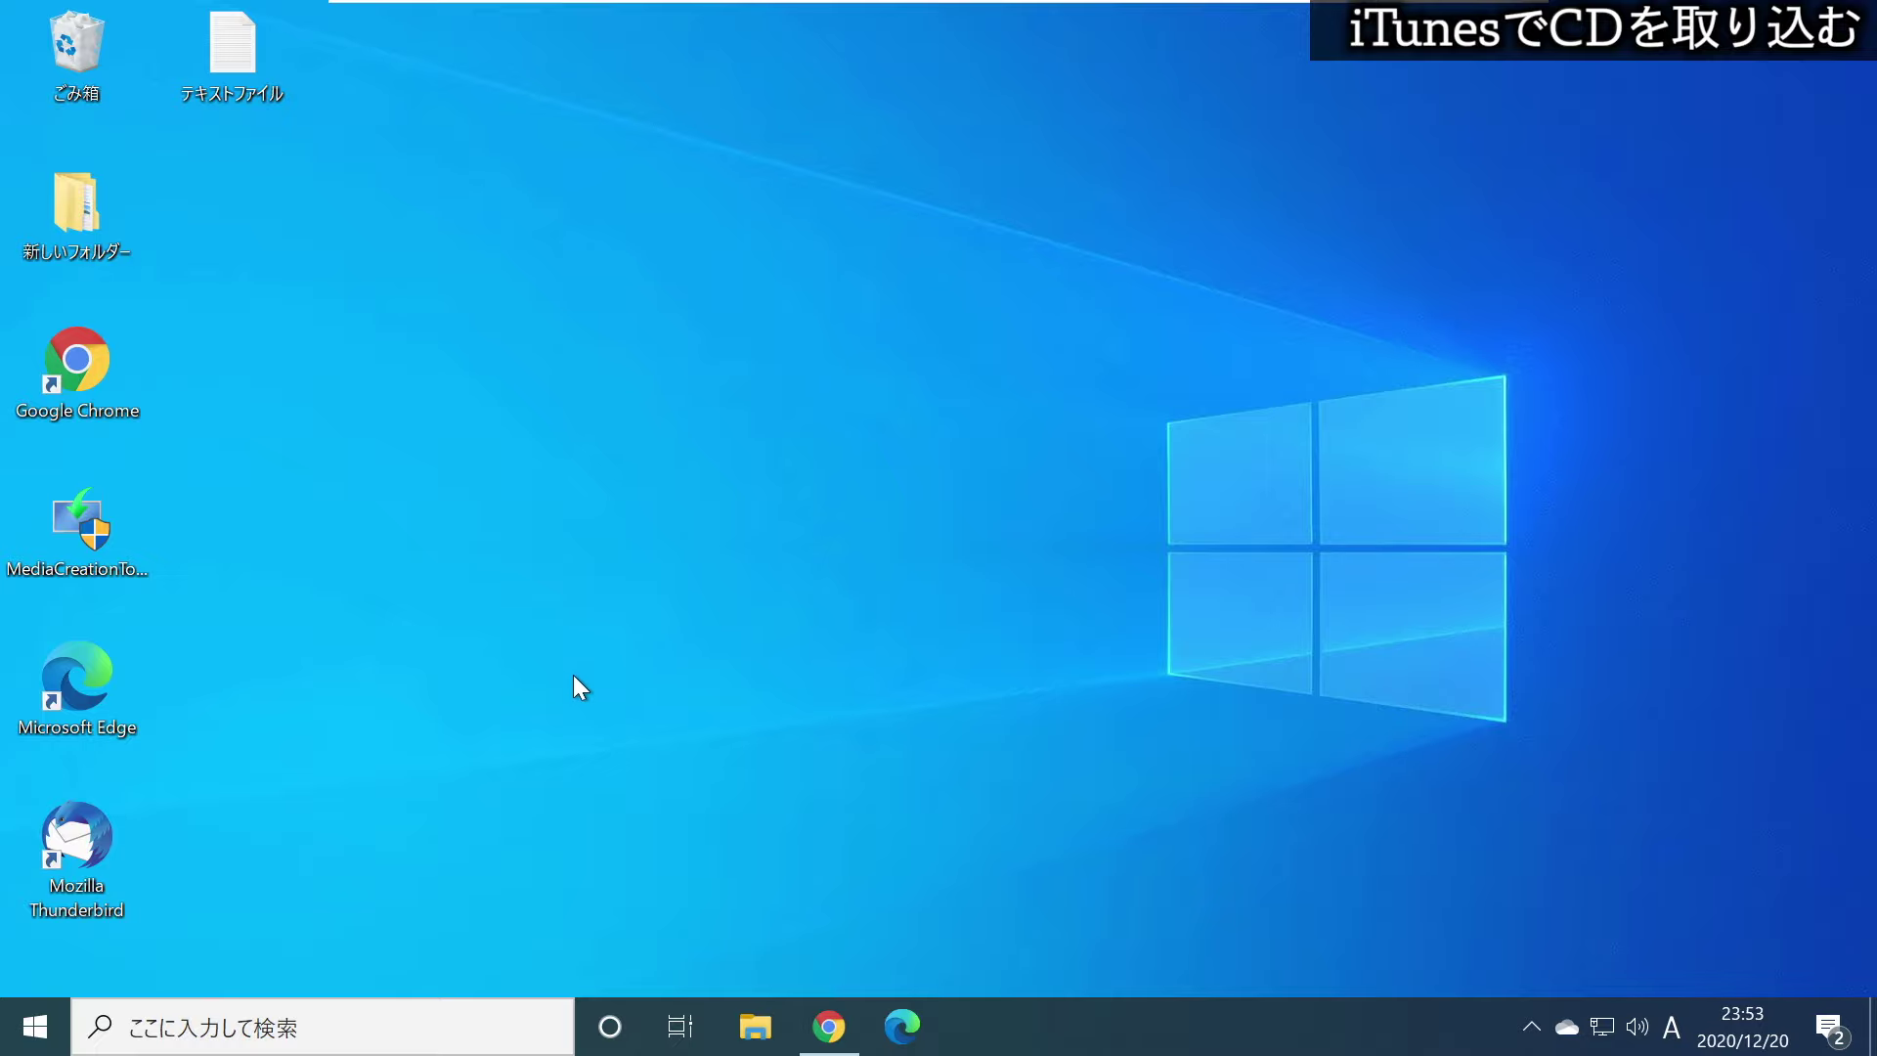
Switch to iTunes and open its advanced preferences (詳細環境設定)
click(57, 1024)
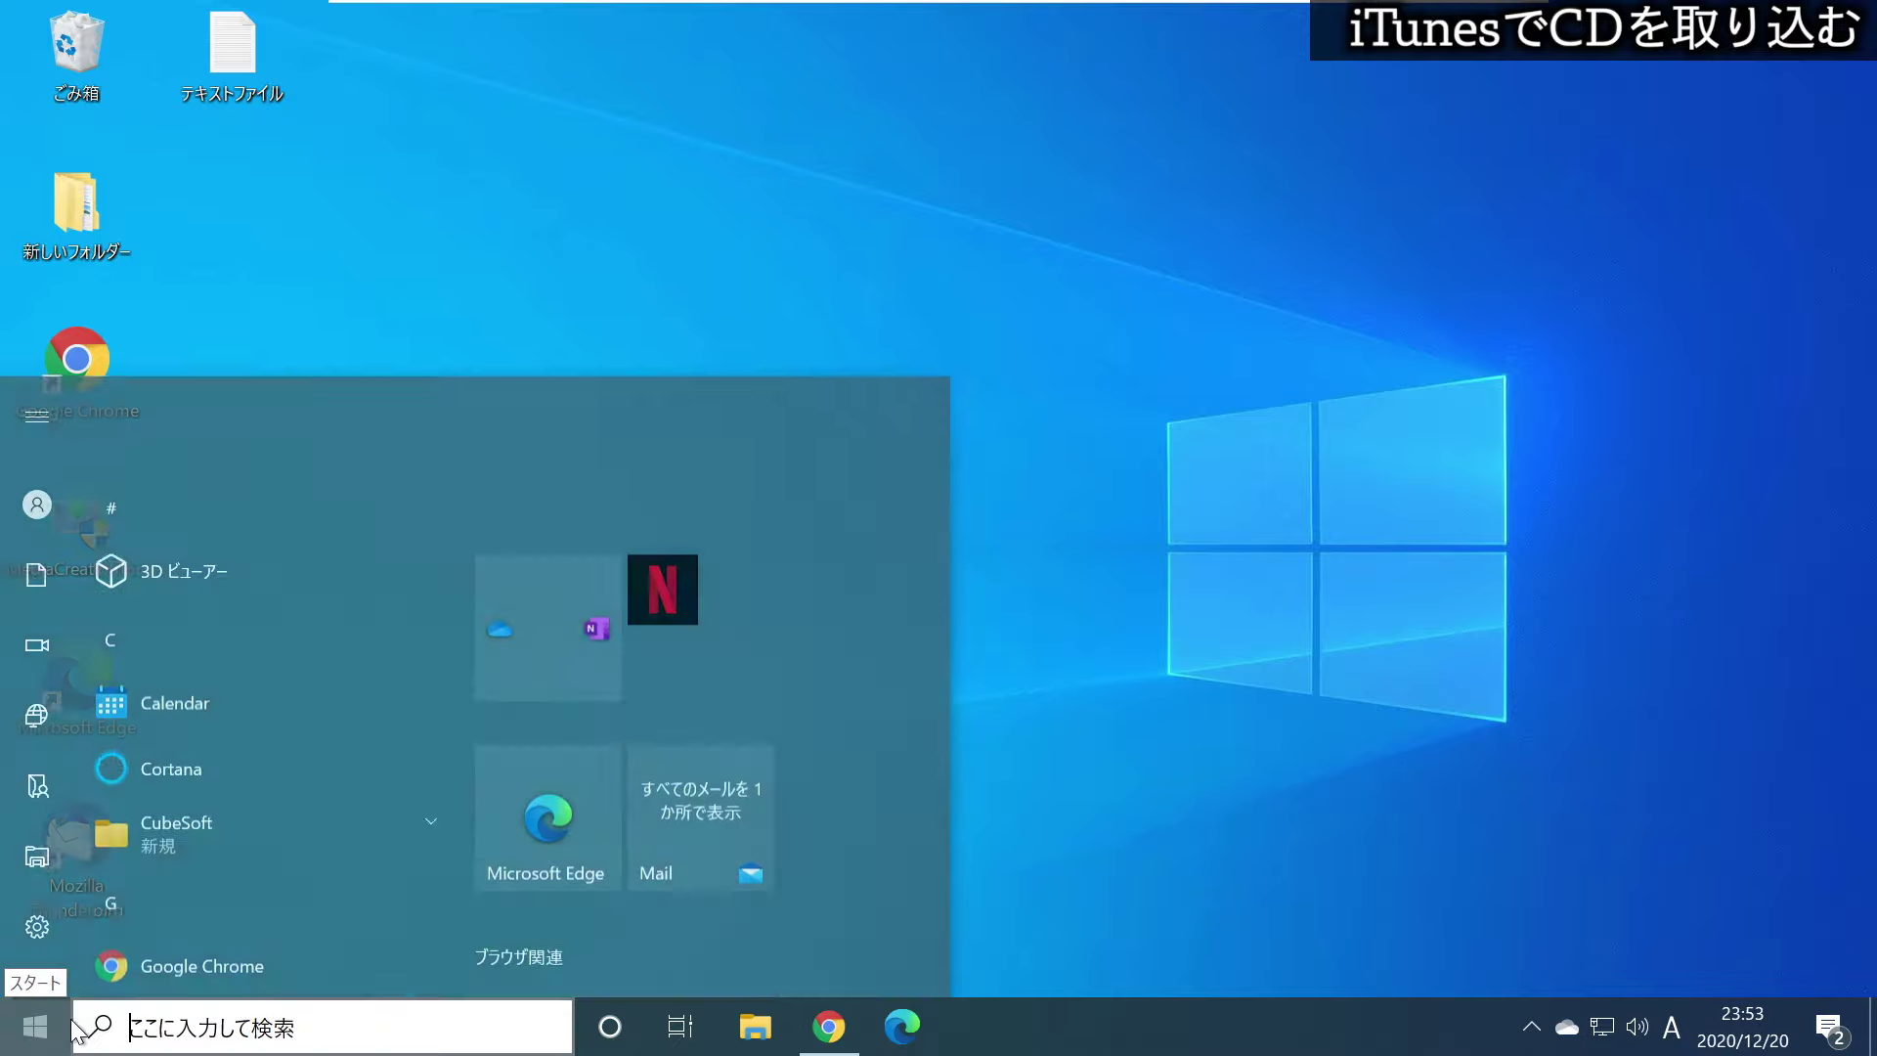
click(209, 865)
click(787, 158)
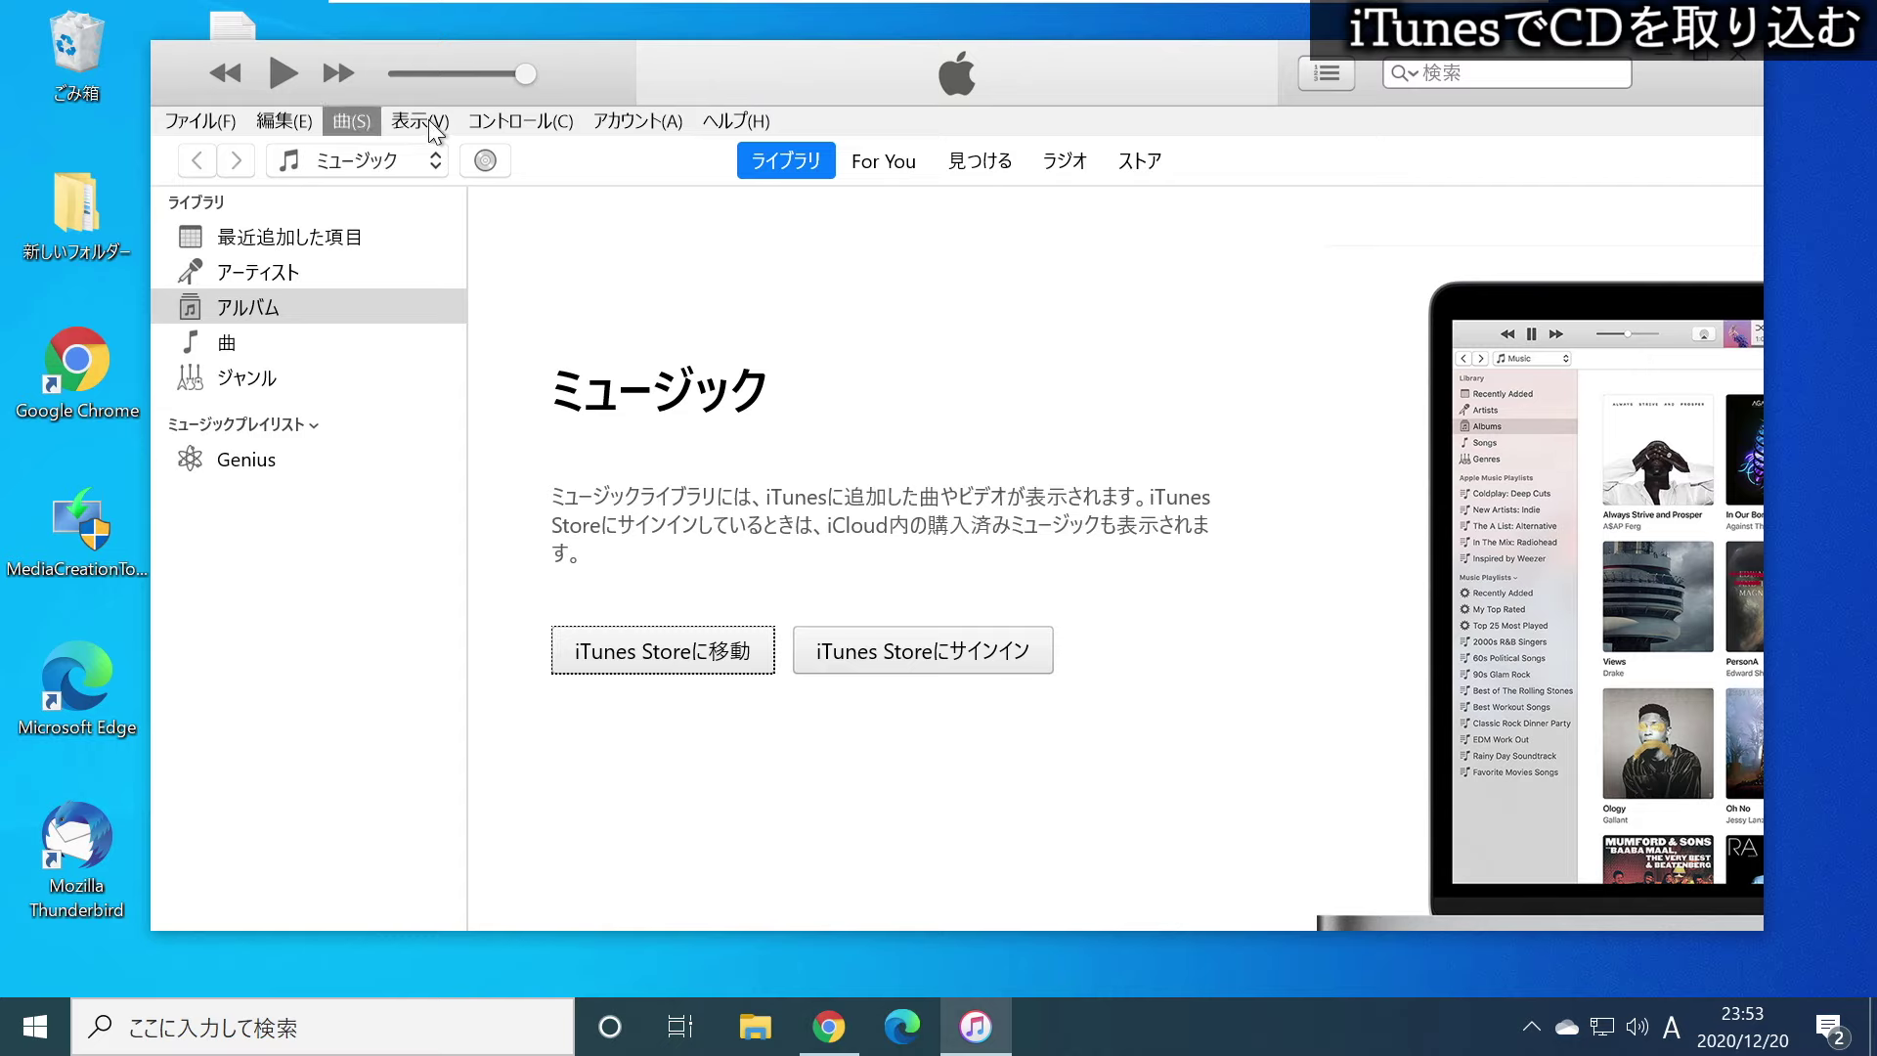
click(289, 120)
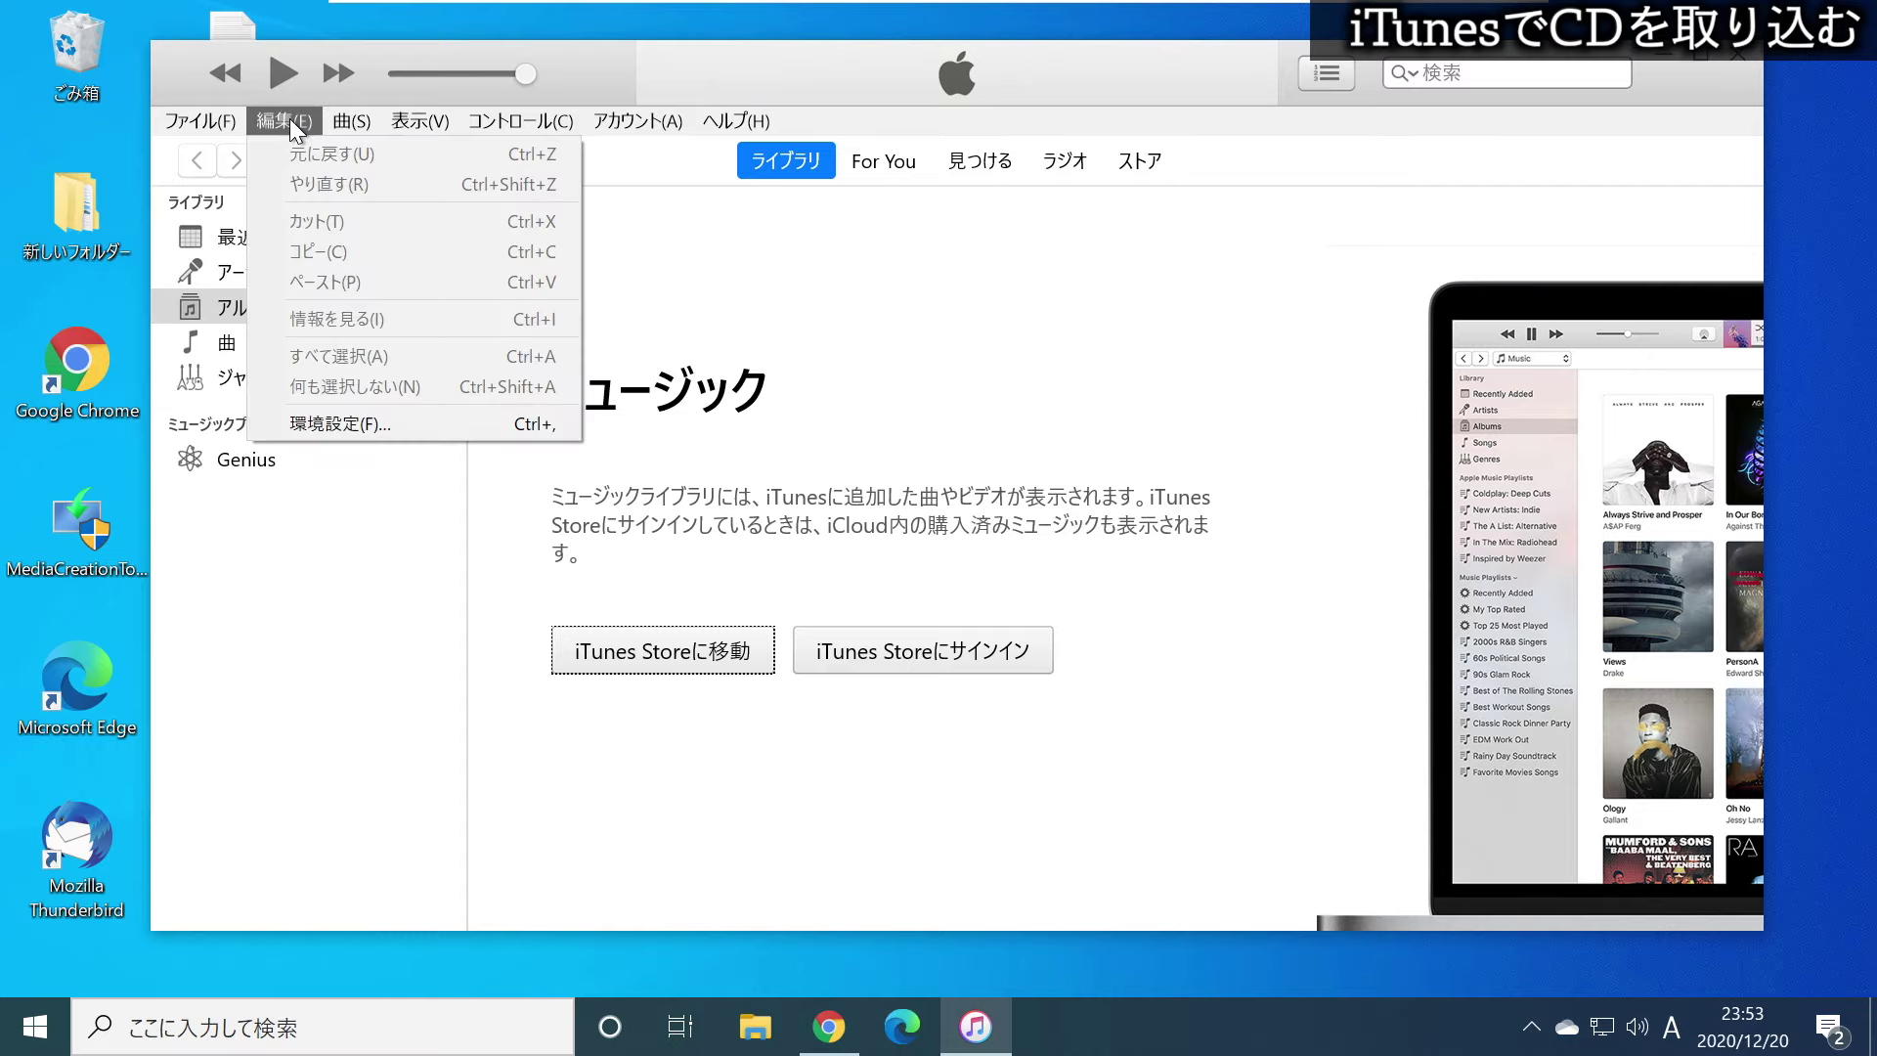
click(334, 422)
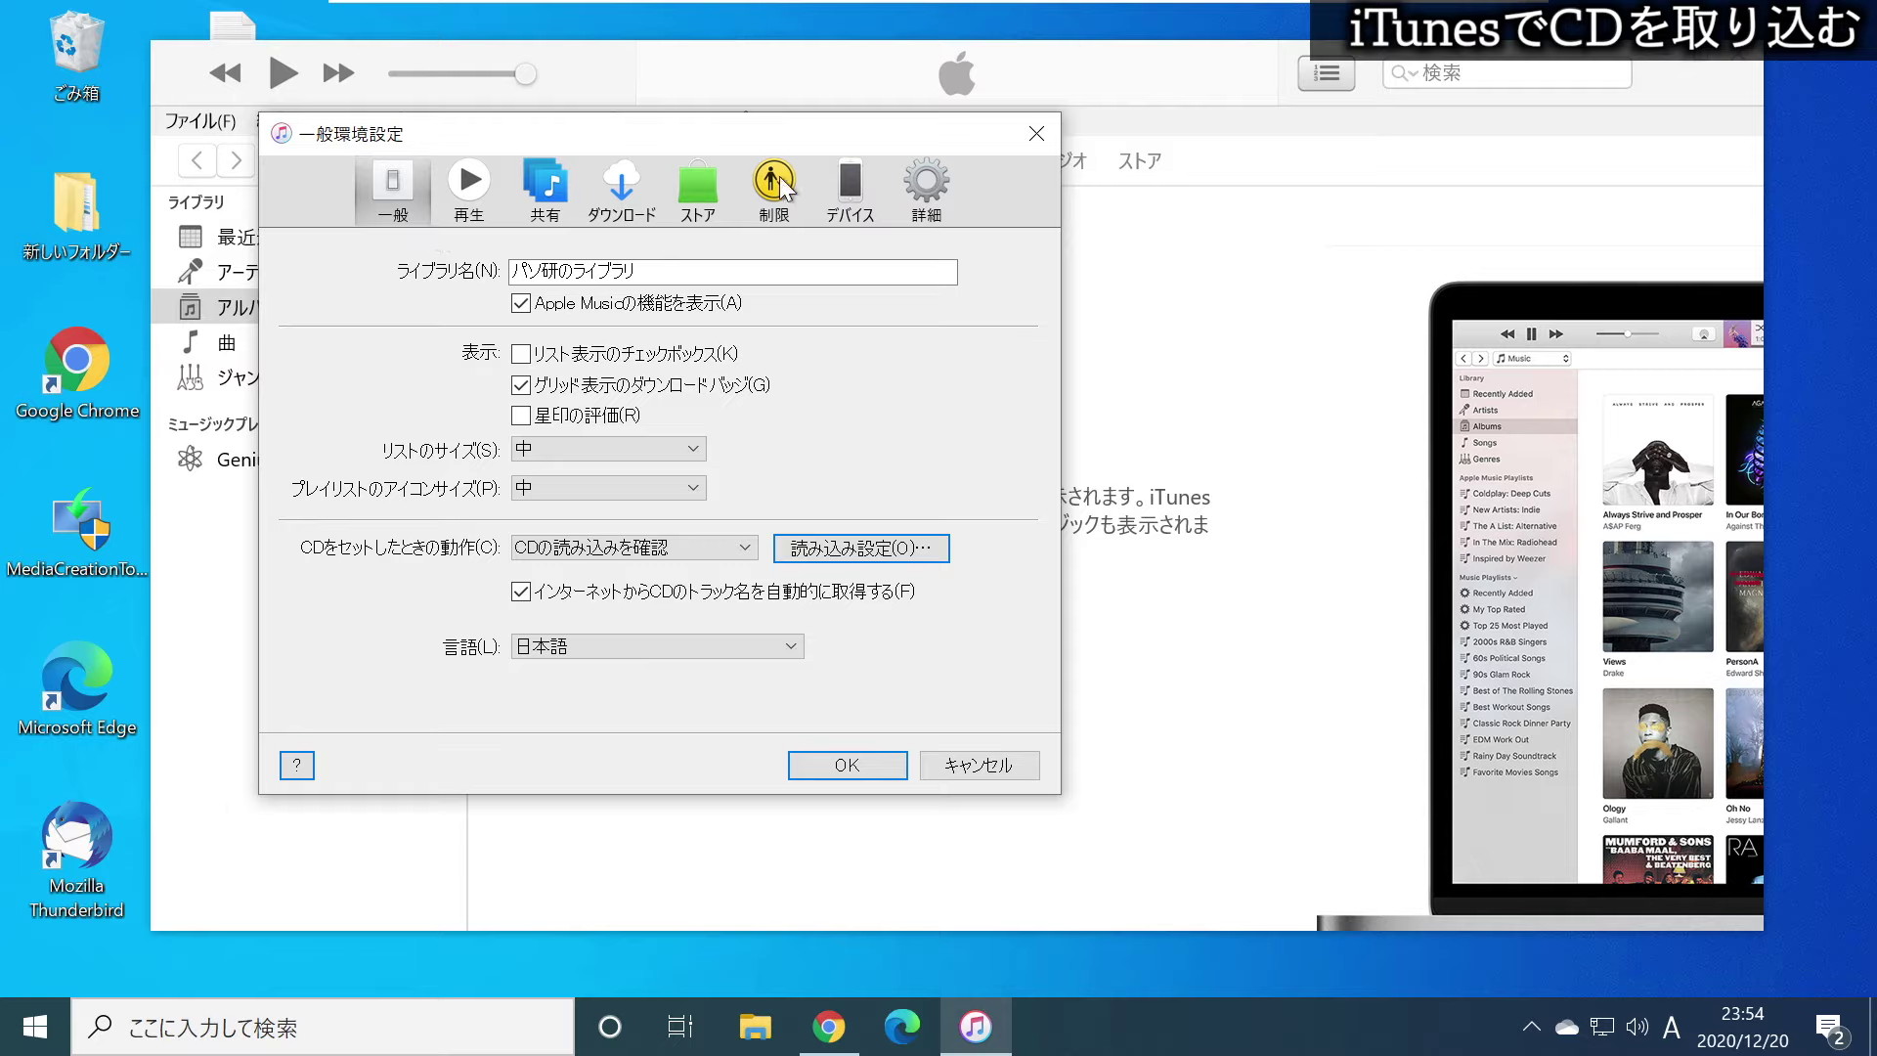
click(936, 184)
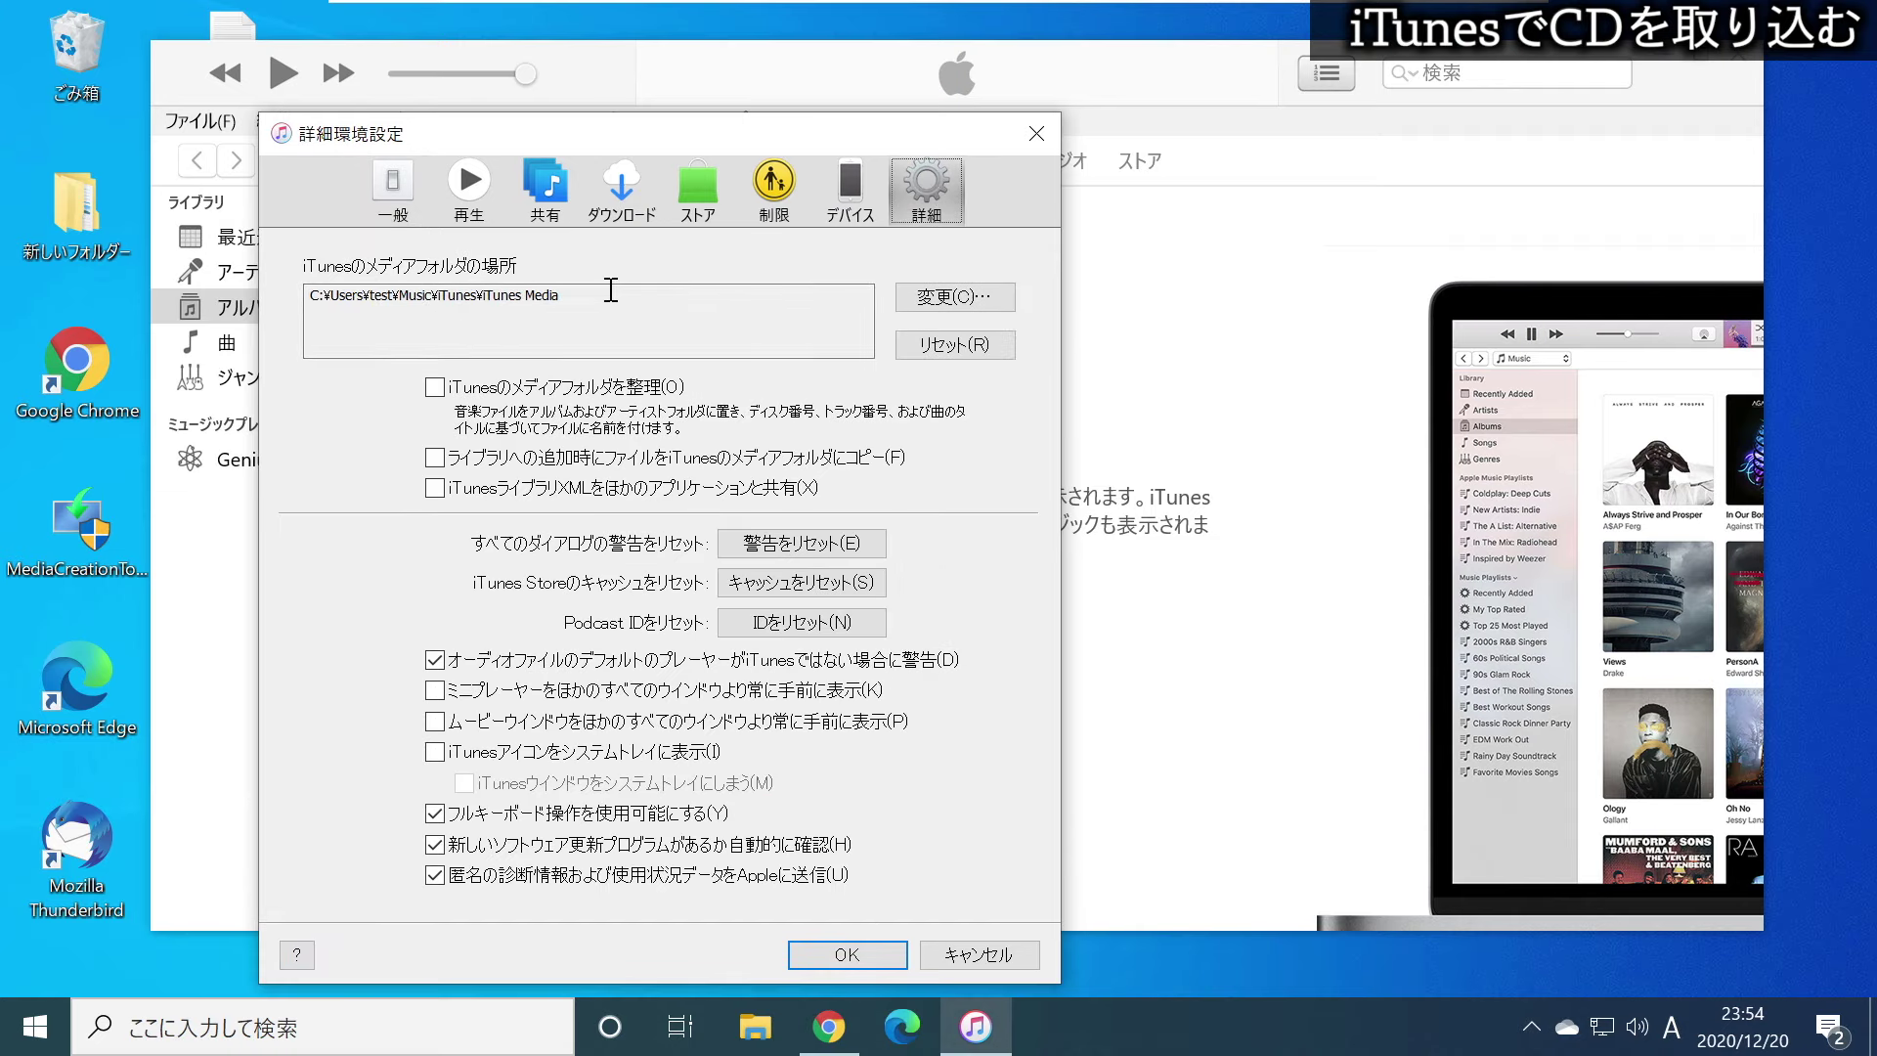
Examine the current iTunes media folder path in the advanced preferences
drag(611, 289, 205, 281)
click(525, 325)
drag(657, 298, 197, 300)
click(558, 330)
mouse_move(625, 298)
mouse_down()
mouse_move(229, 295)
mouse_move(661, 296)
mouse_up()
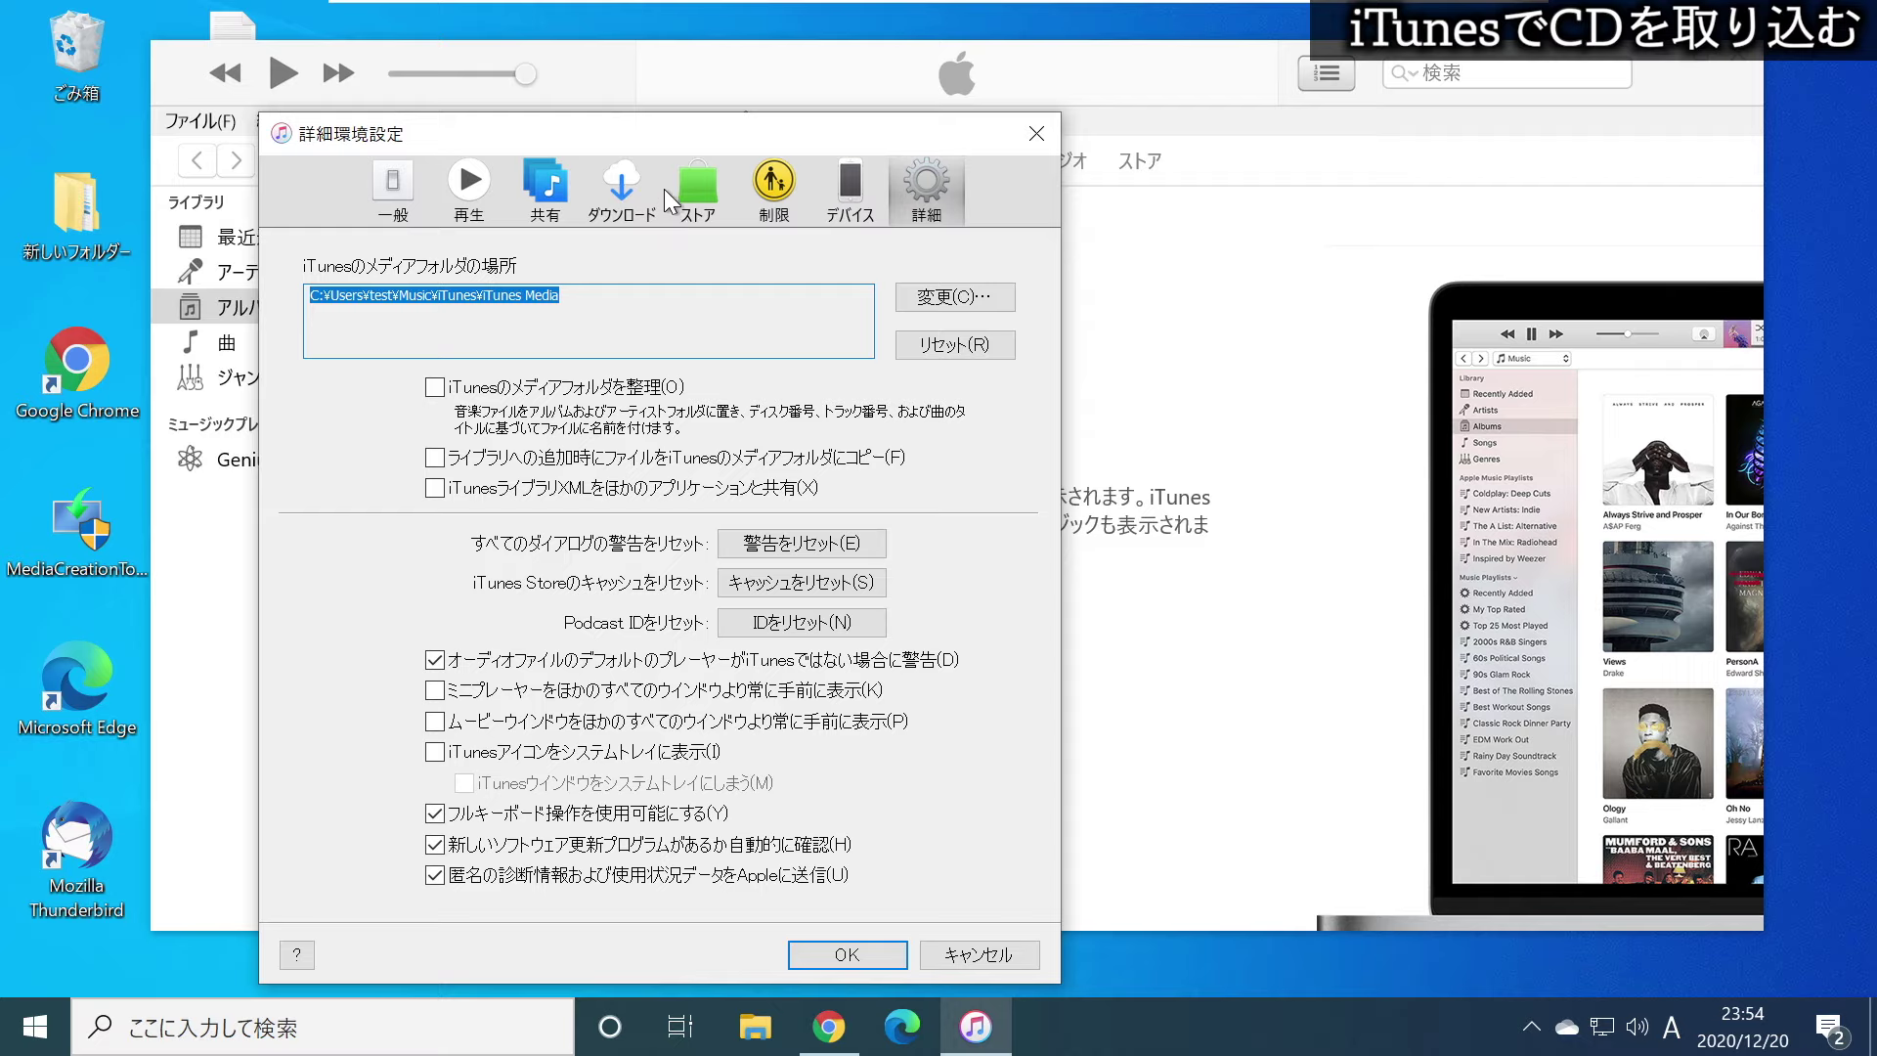
click(618, 320)
key(ctrl+a)
Change the iTunes media folder location to 新しいフォルダー on the desktop
click(958, 299)
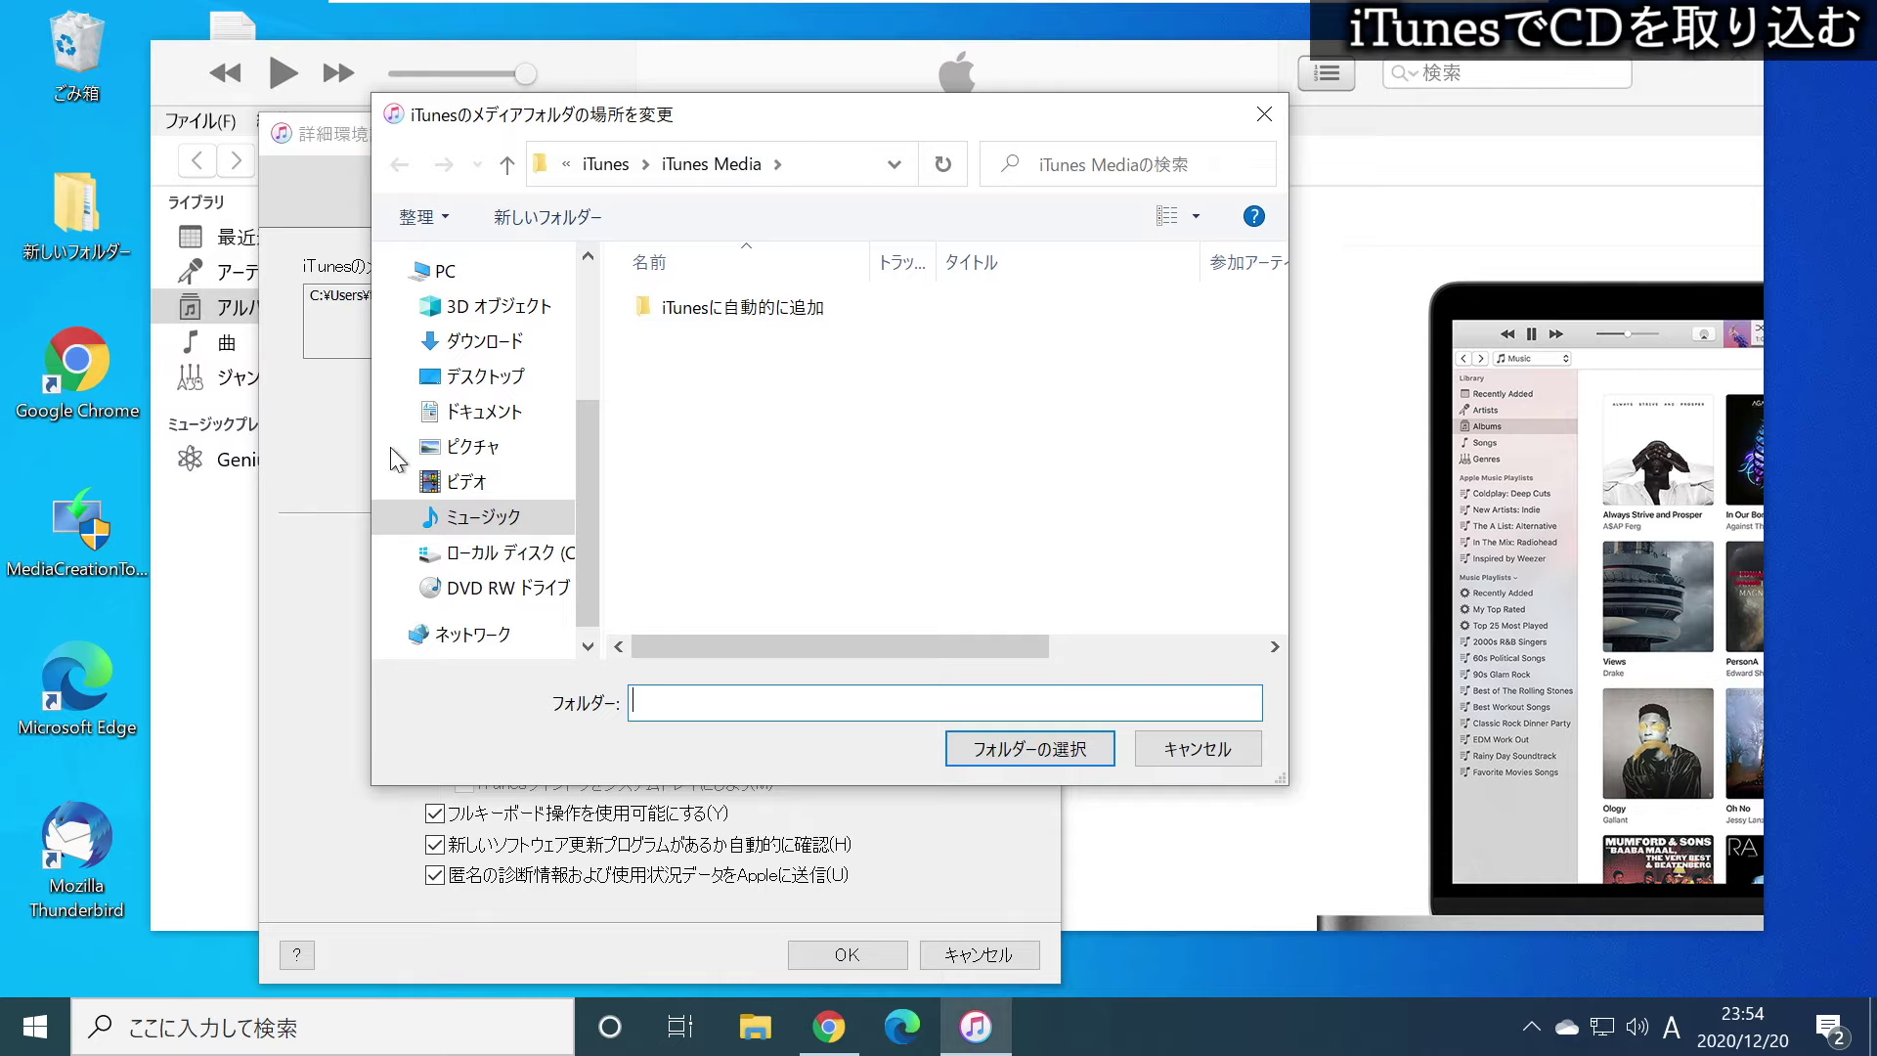
drag(878, 119, 729, 155)
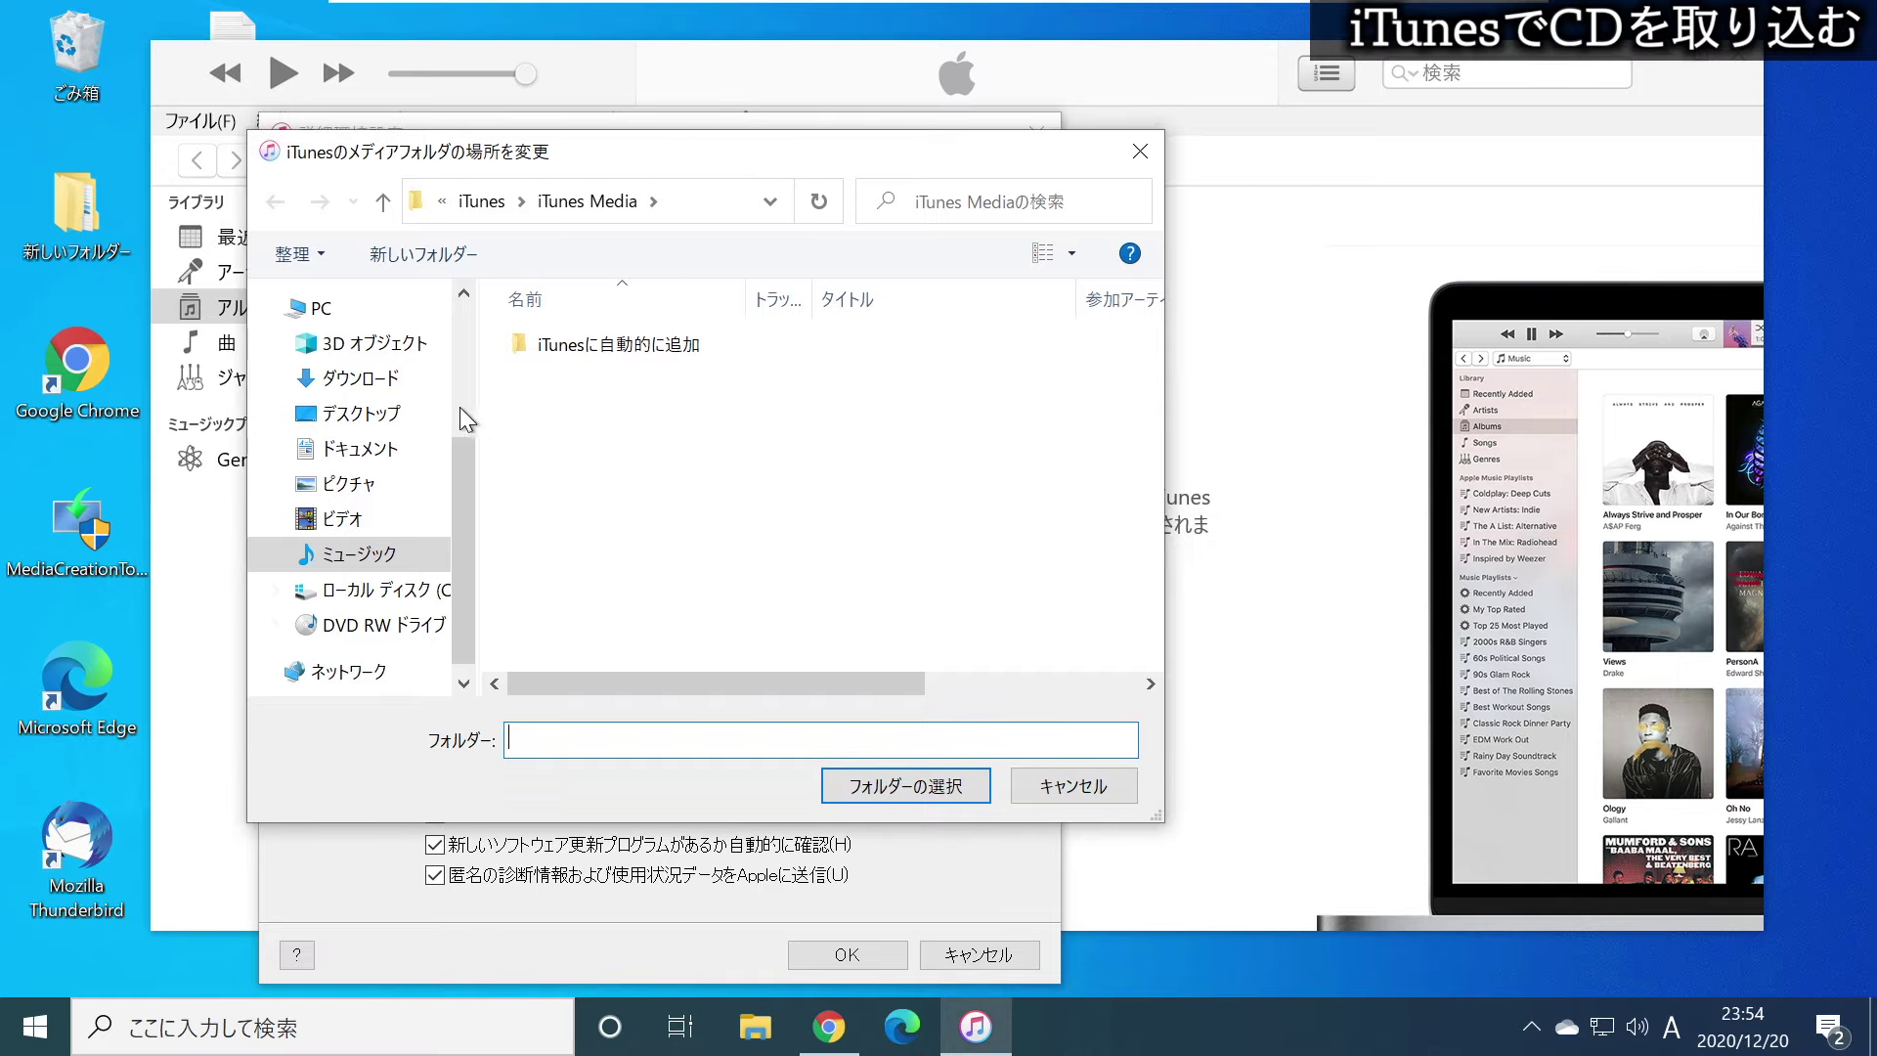
drag(455, 481, 456, 411)
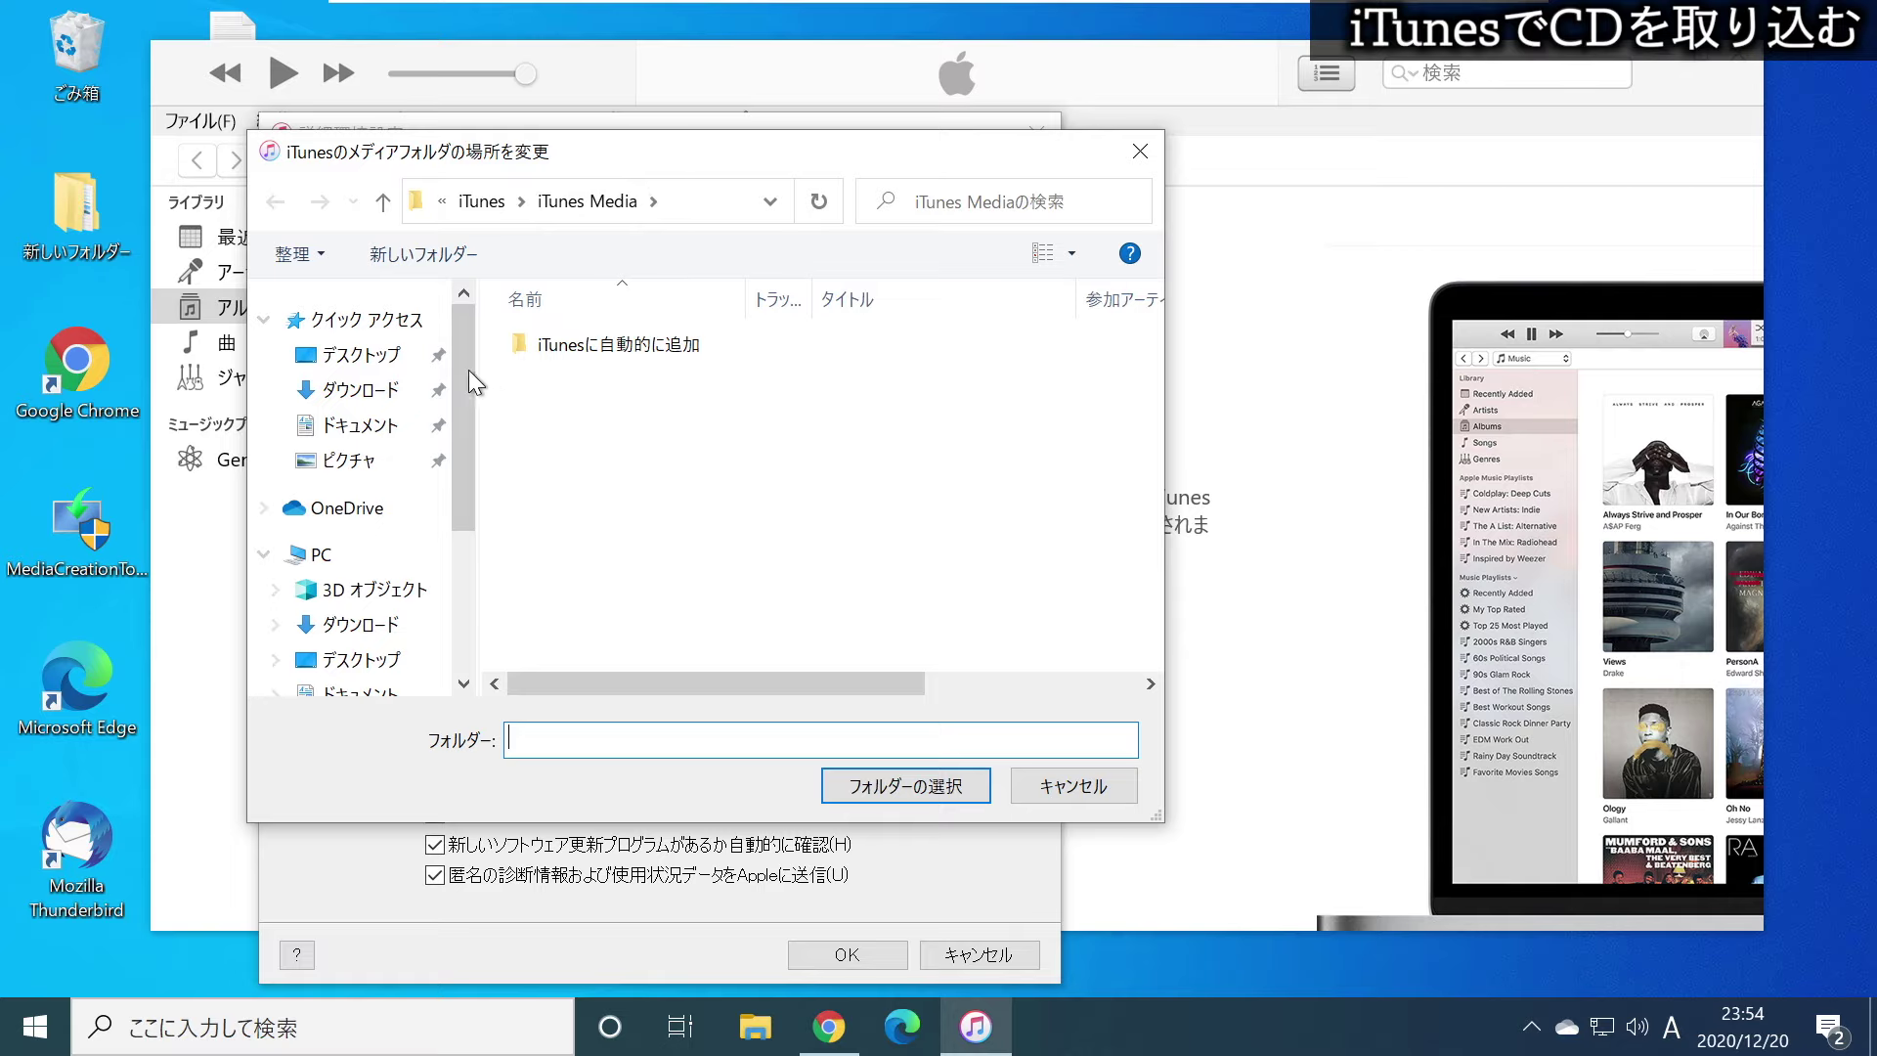
click(388, 361)
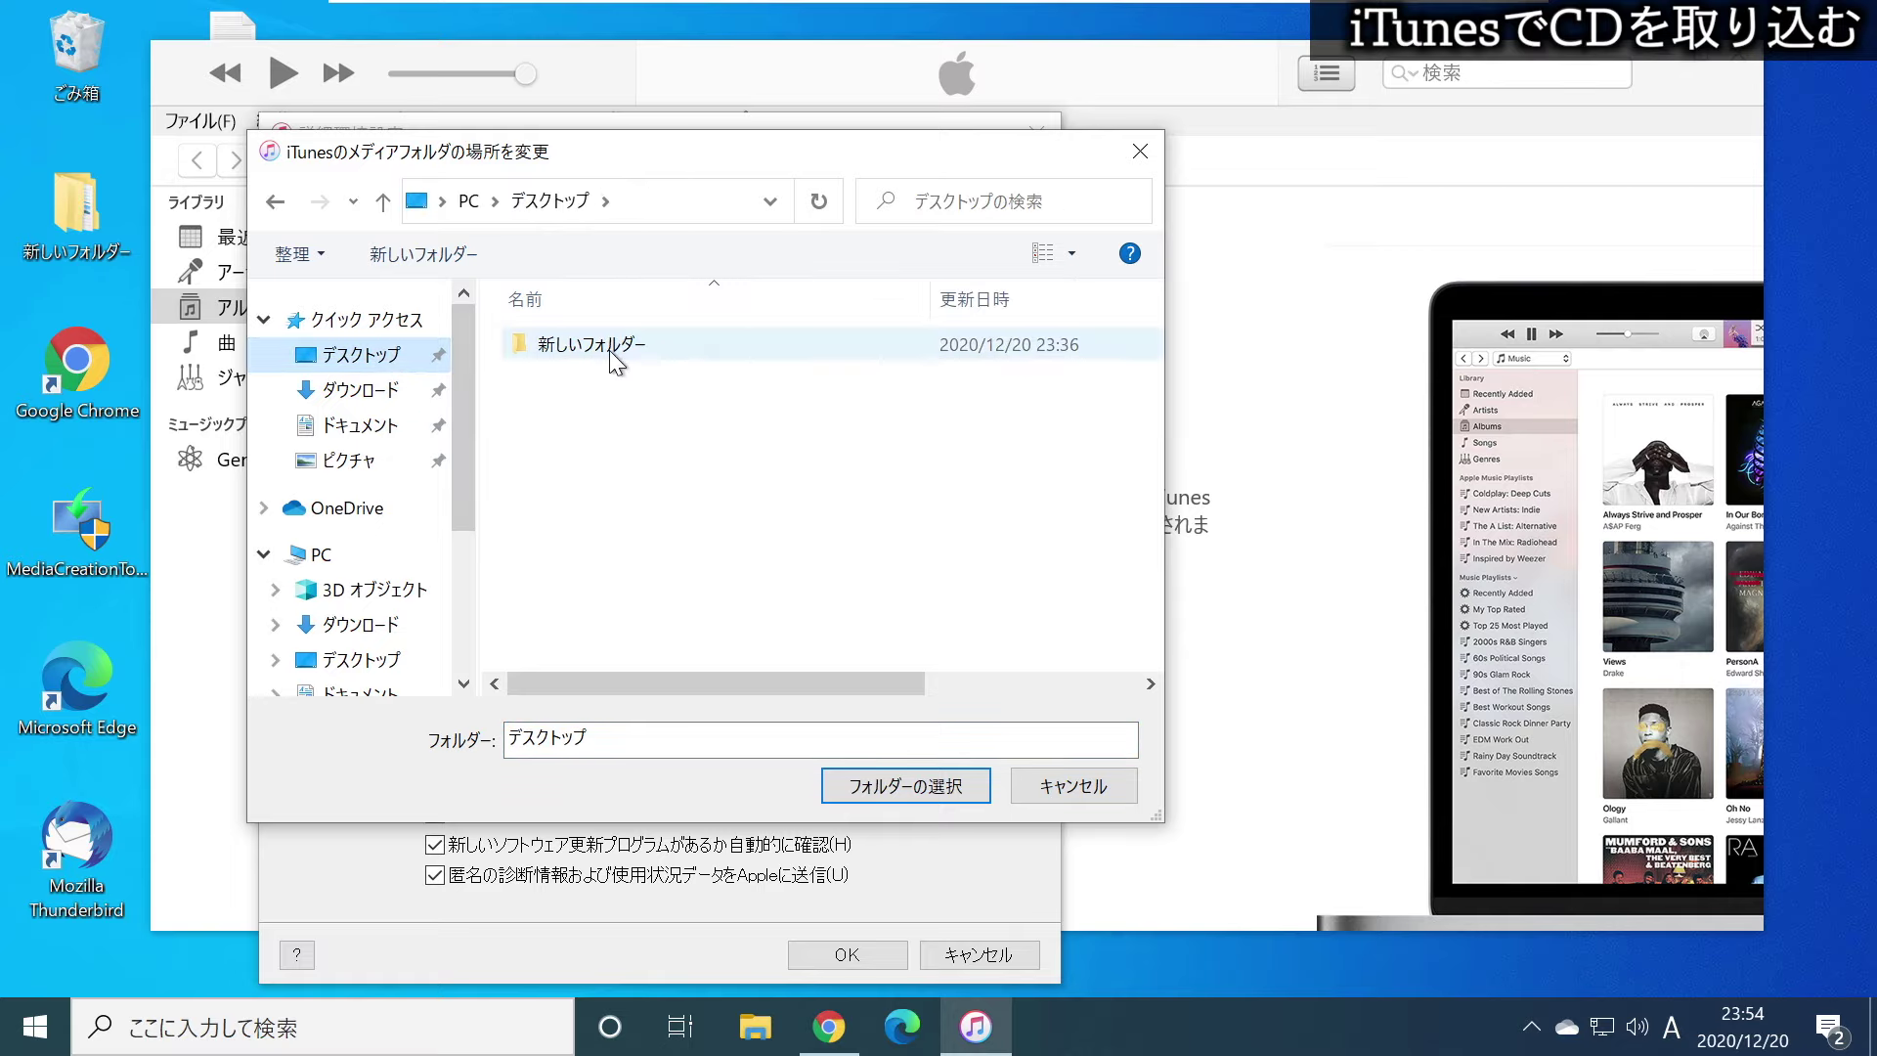
click(612, 349)
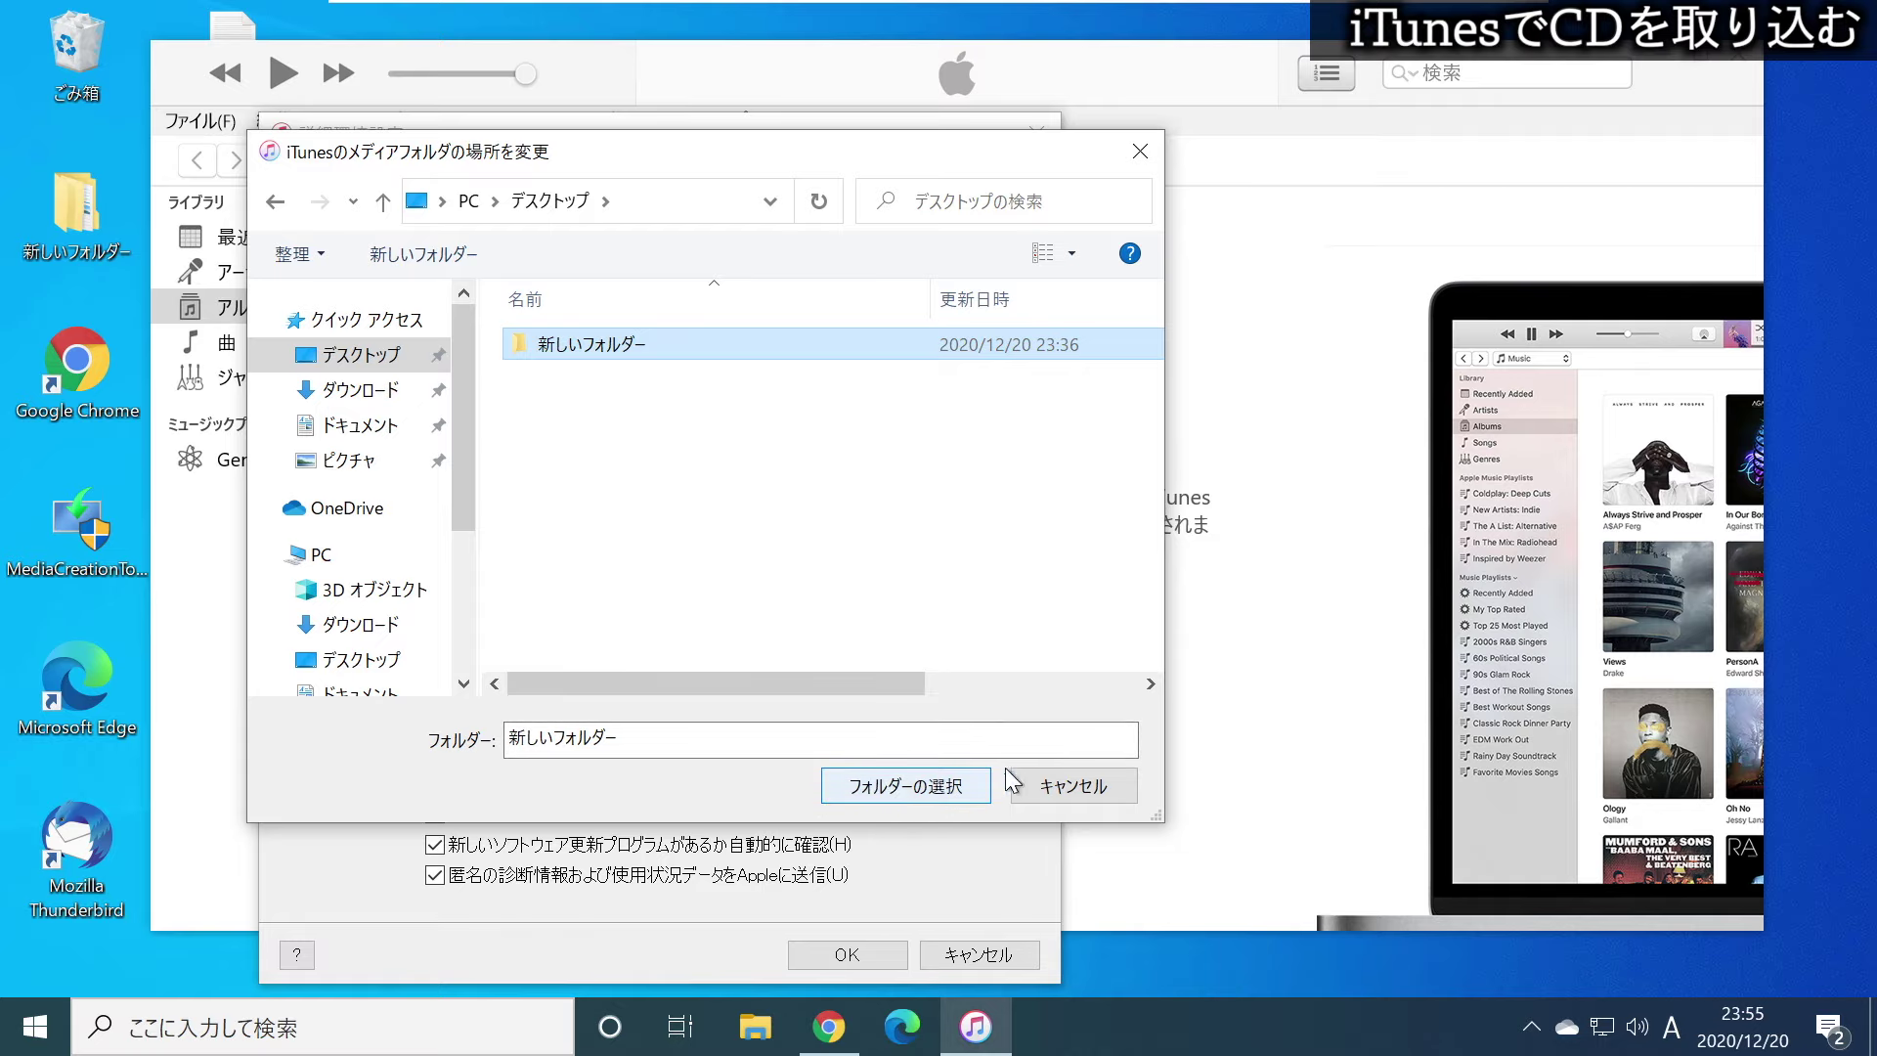
click(940, 797)
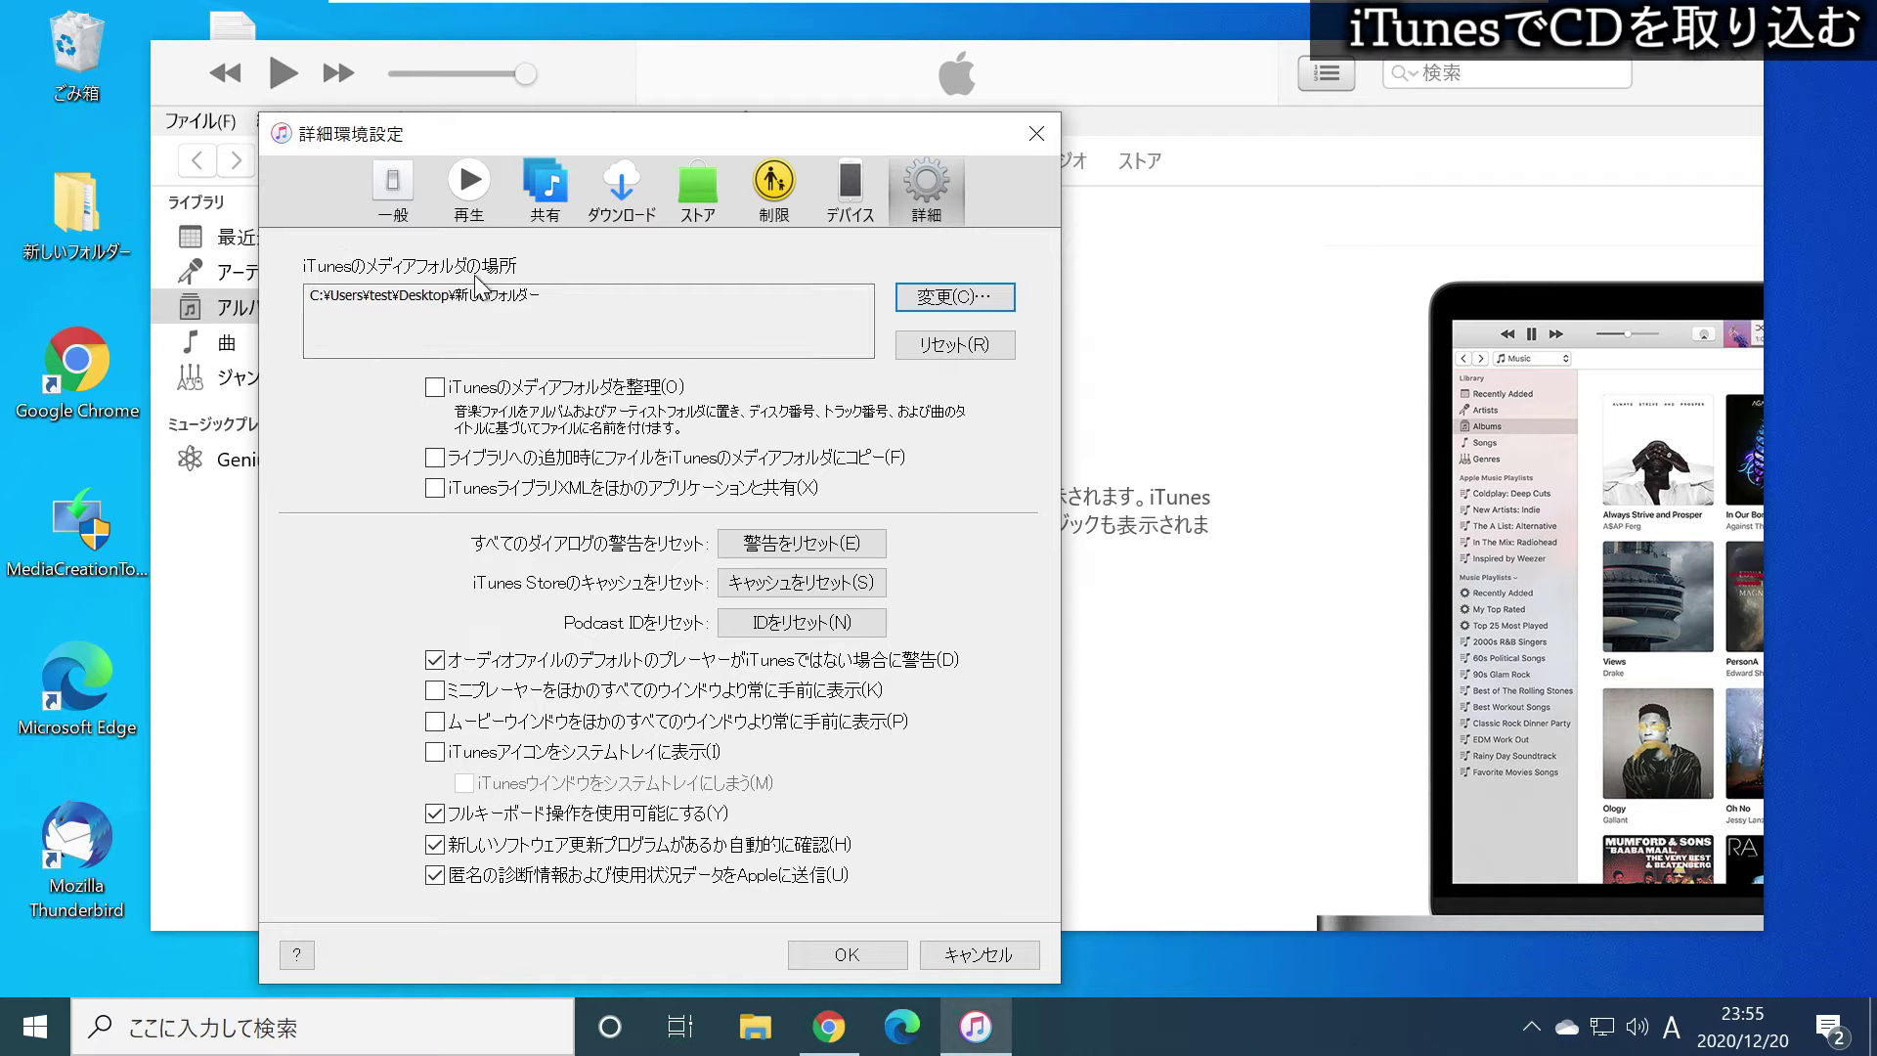
Check the new media folder path and accept the iTunes preferences
drag(311, 296, 590, 309)
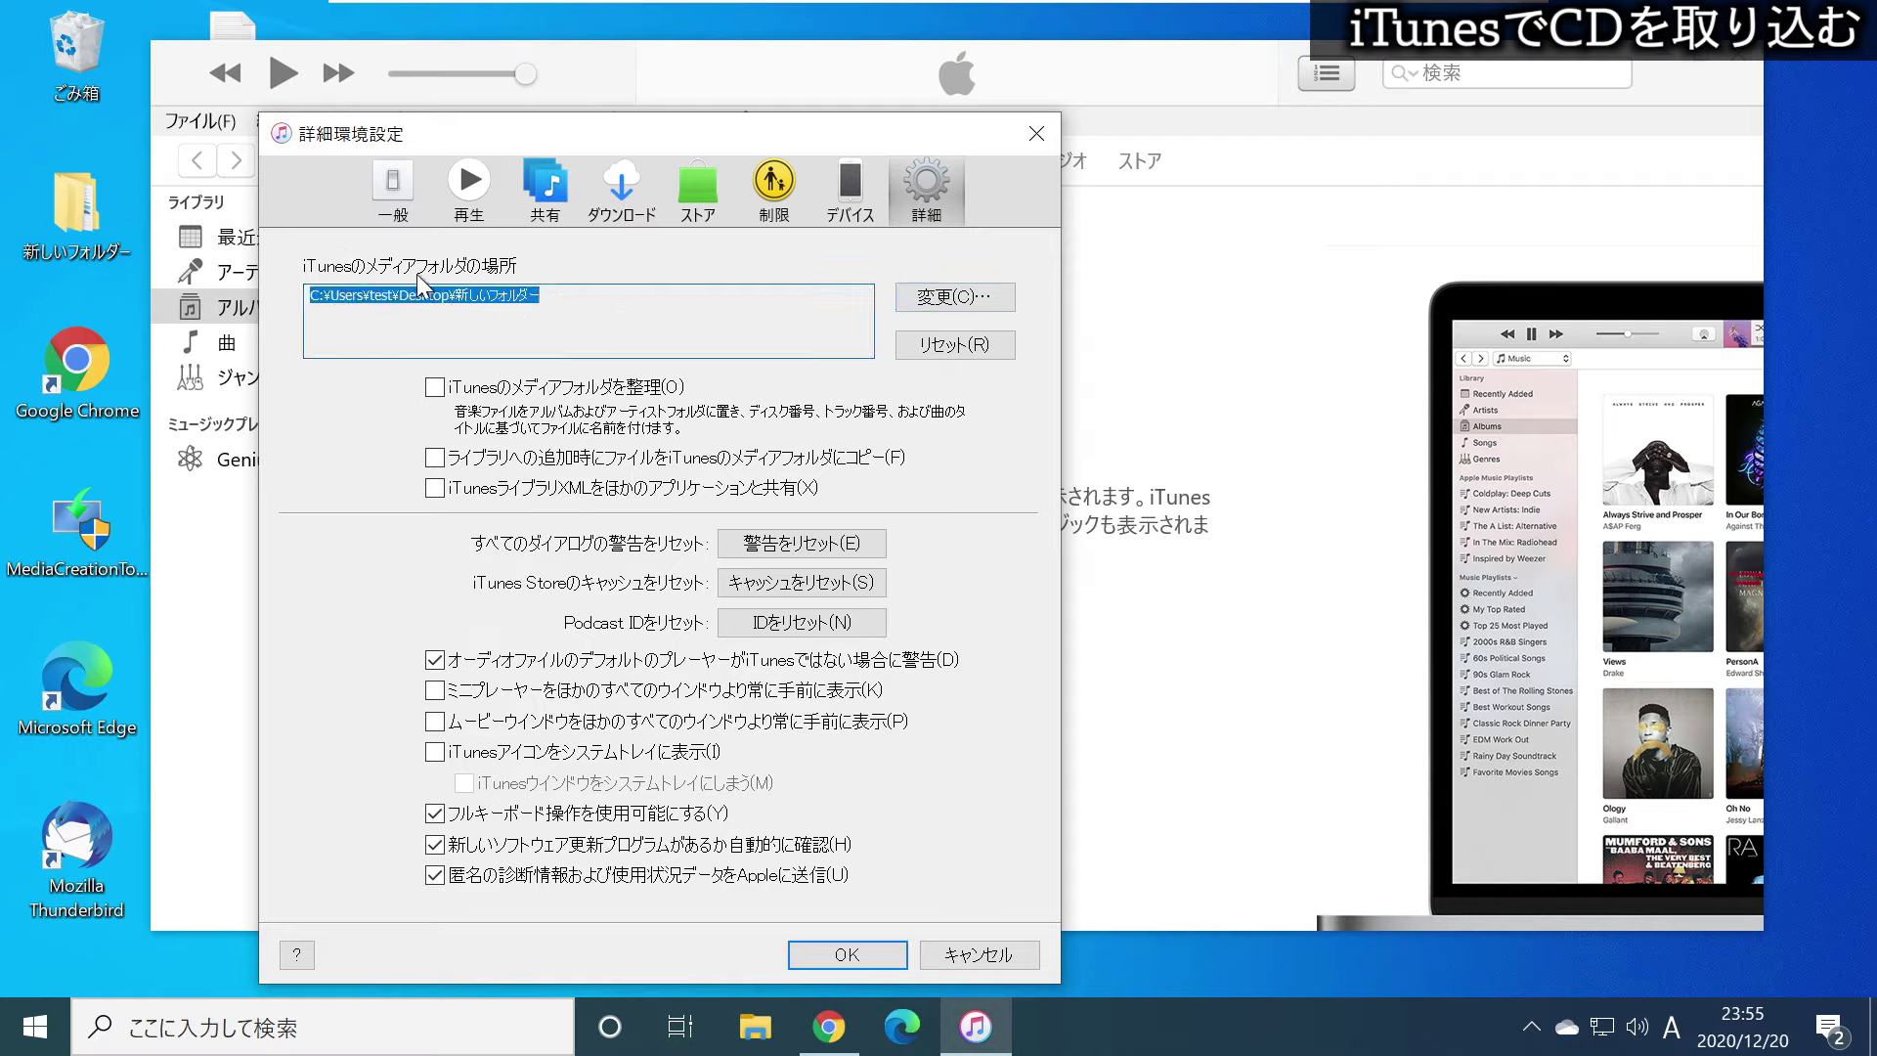
click(590, 297)
double_click(531, 307)
click(553, 256)
double_click(608, 251)
click(606, 238)
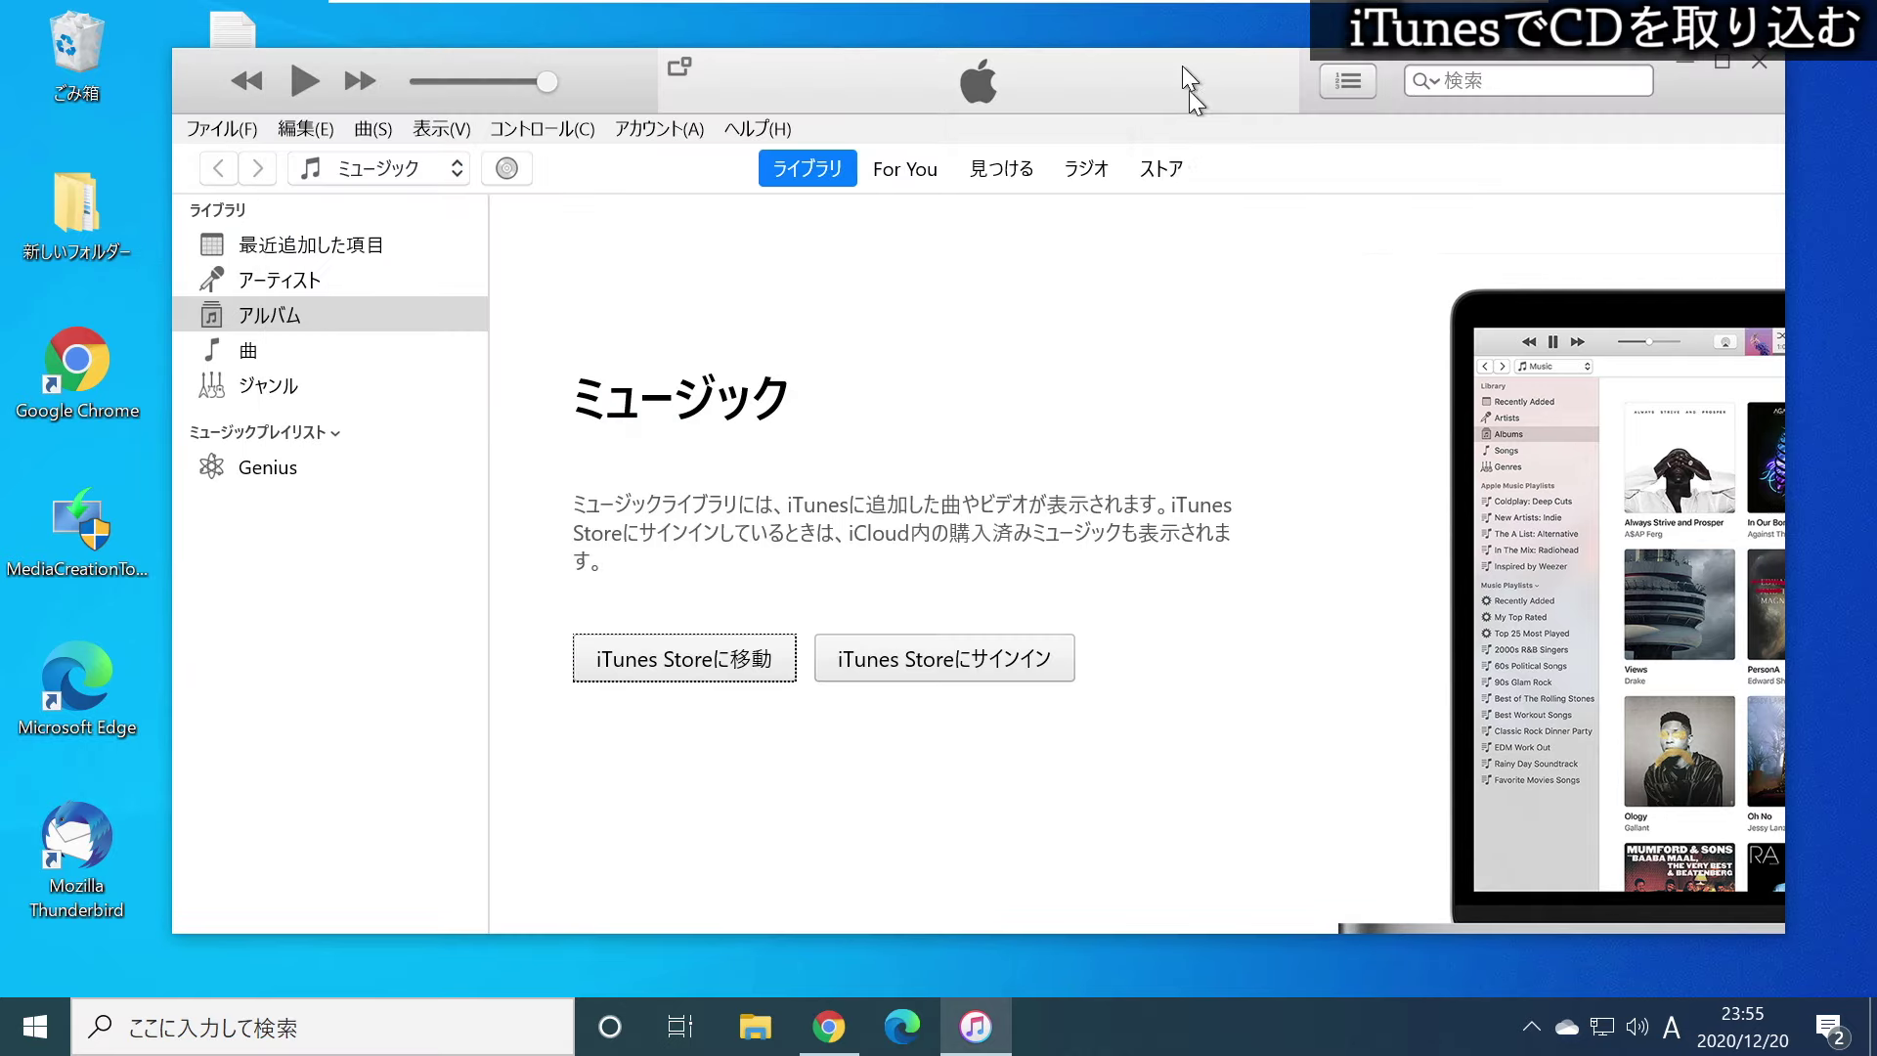
click(834, 895)
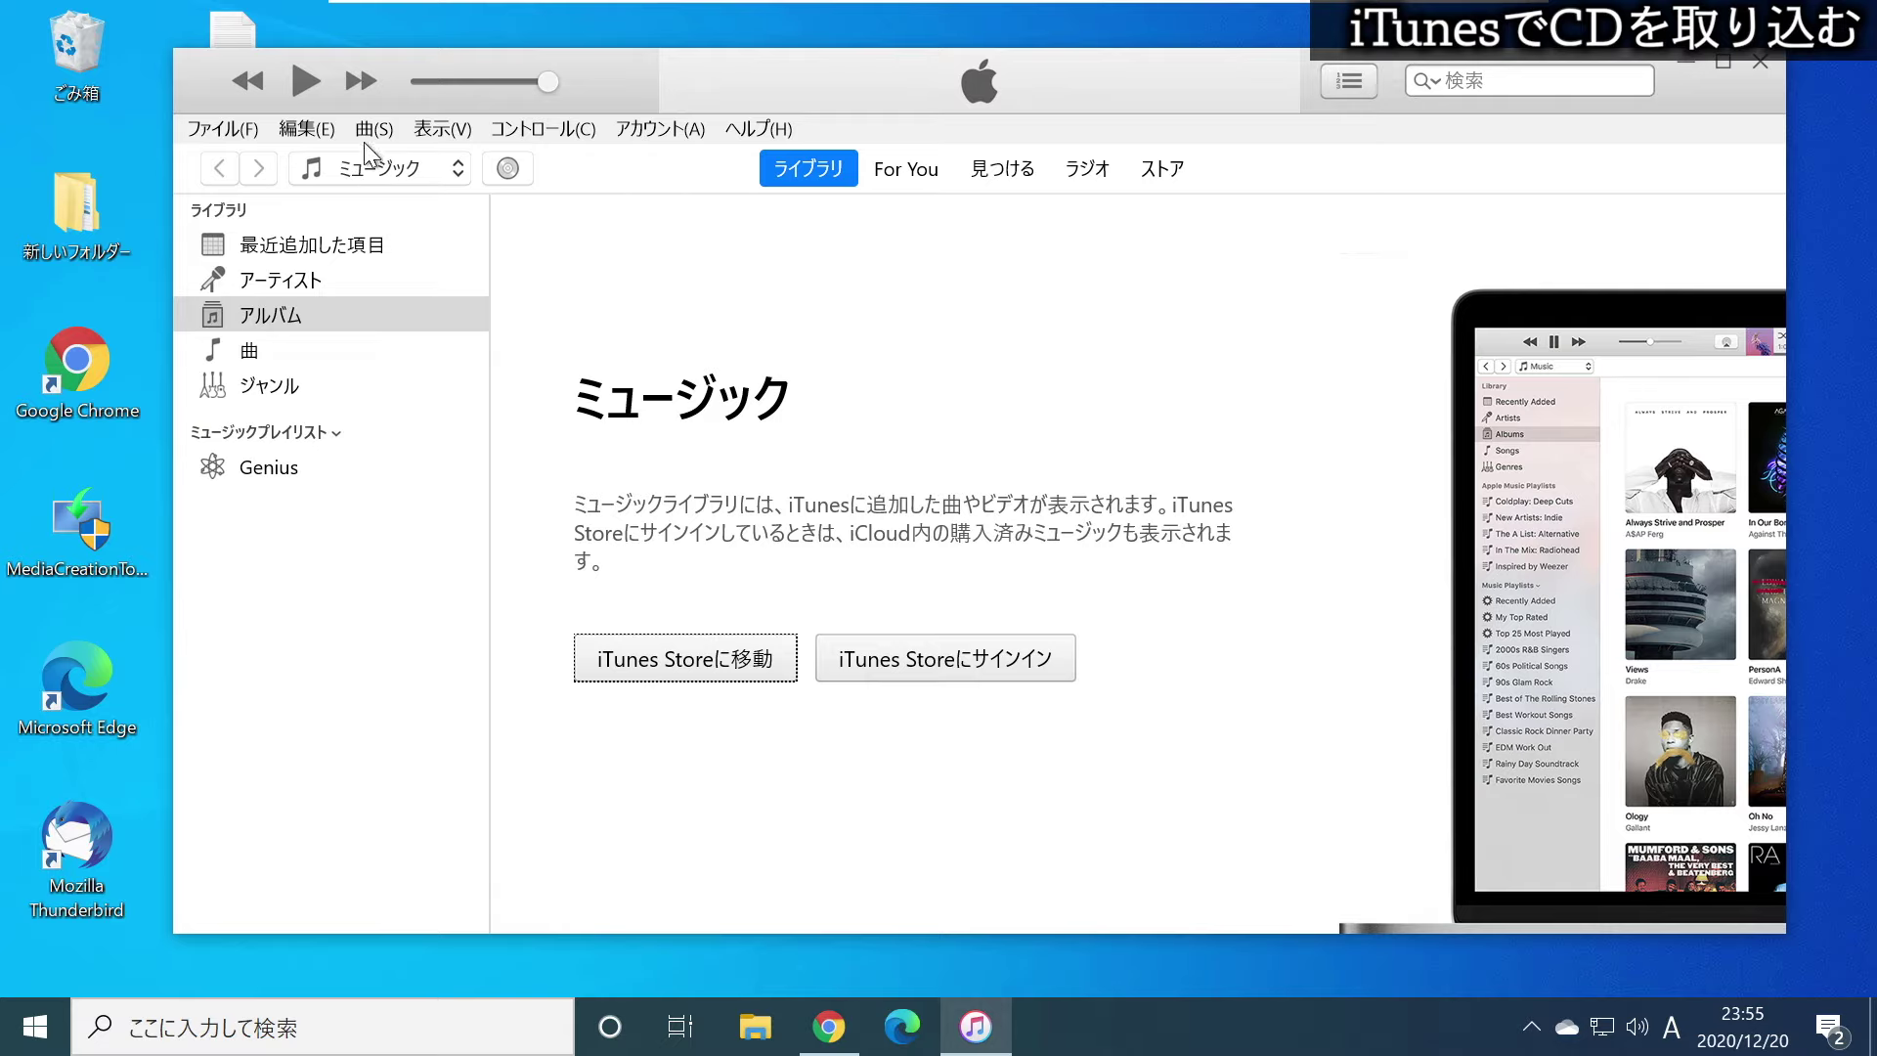
Open the import settings for the Antennas To Hell CD and set the import method to MP3エンコーダ
click(508, 170)
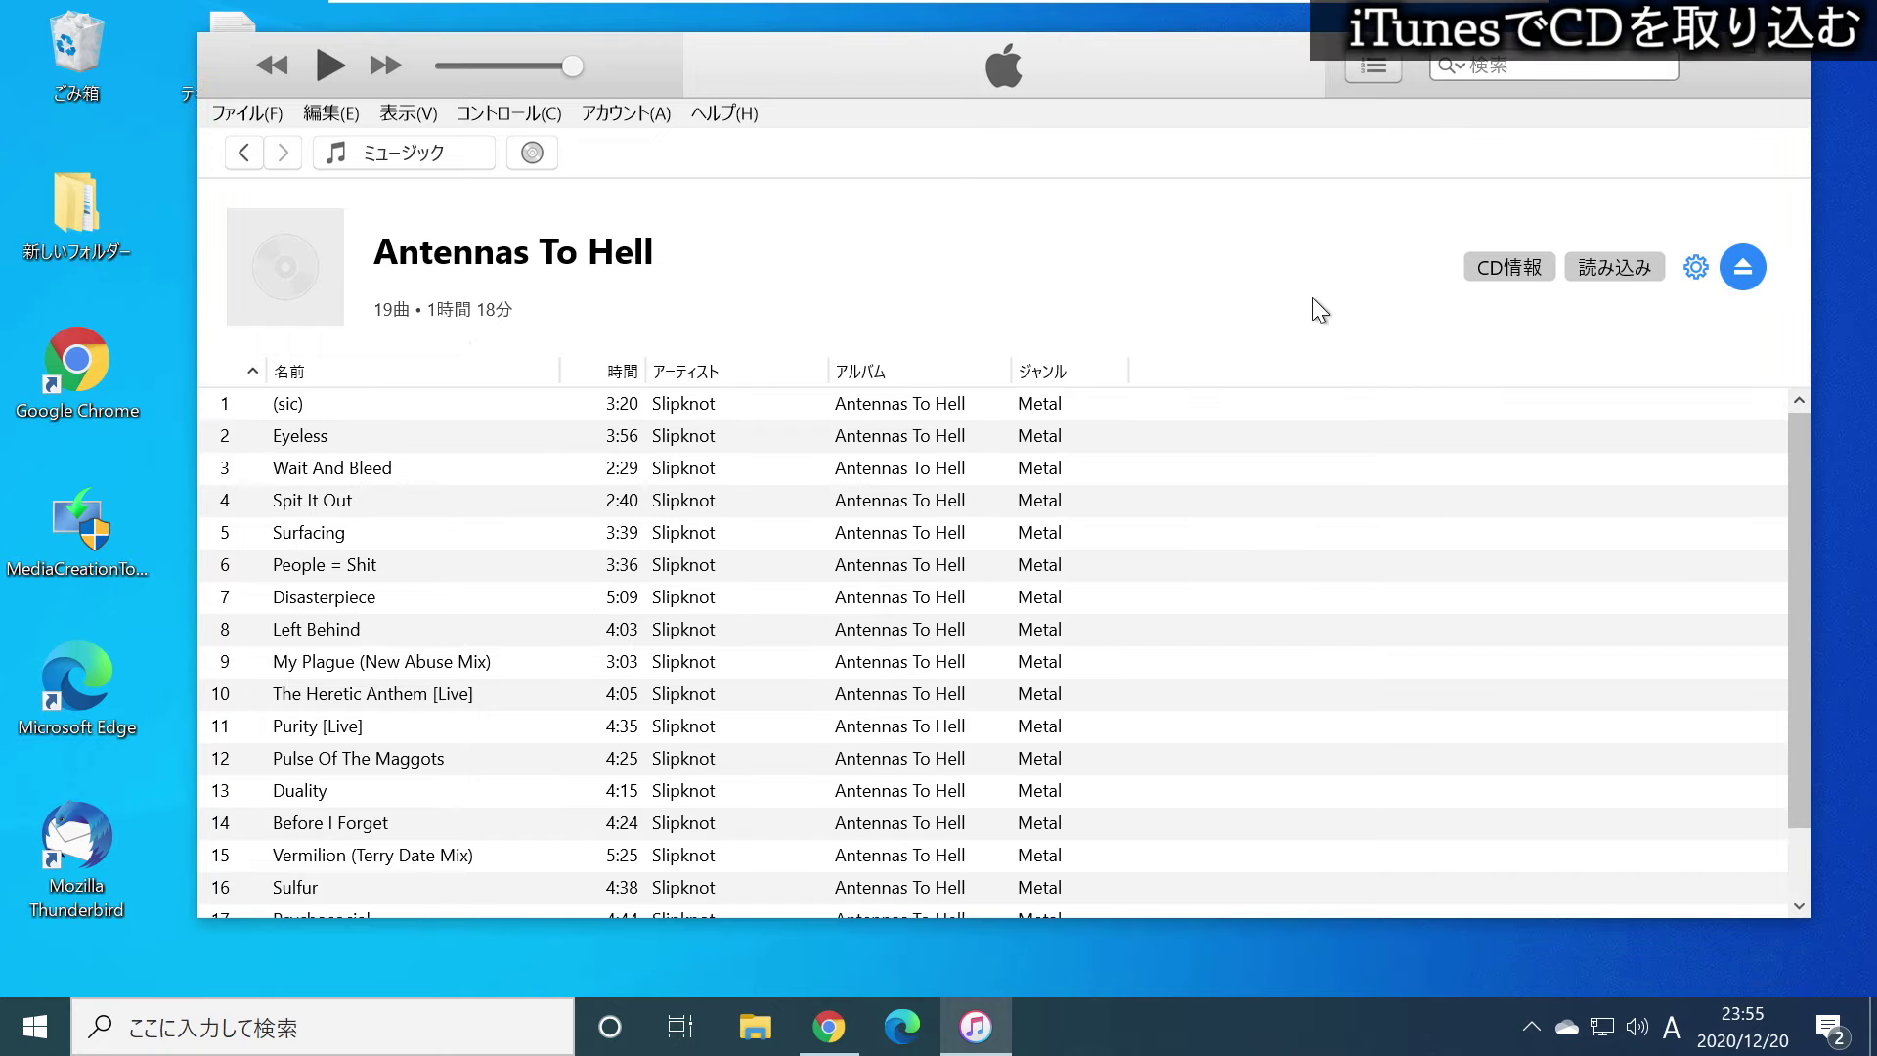
click(1607, 272)
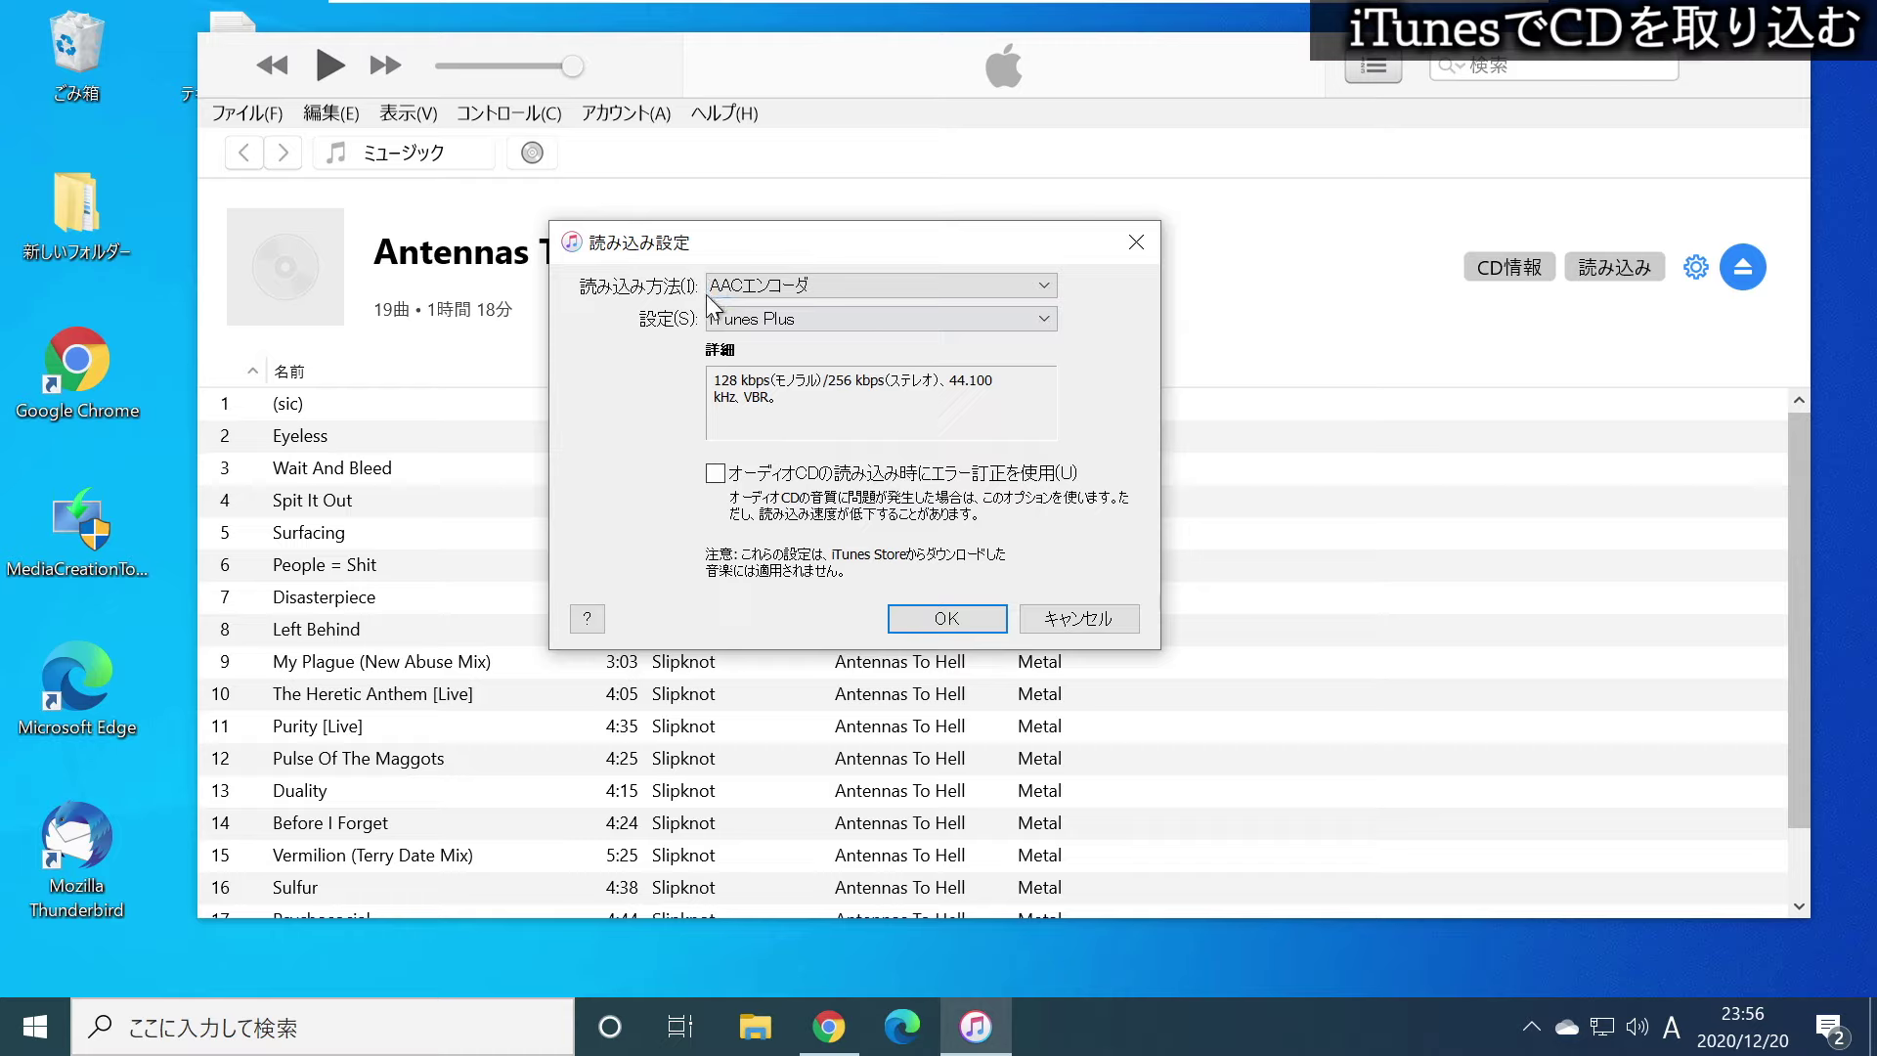
click(833, 285)
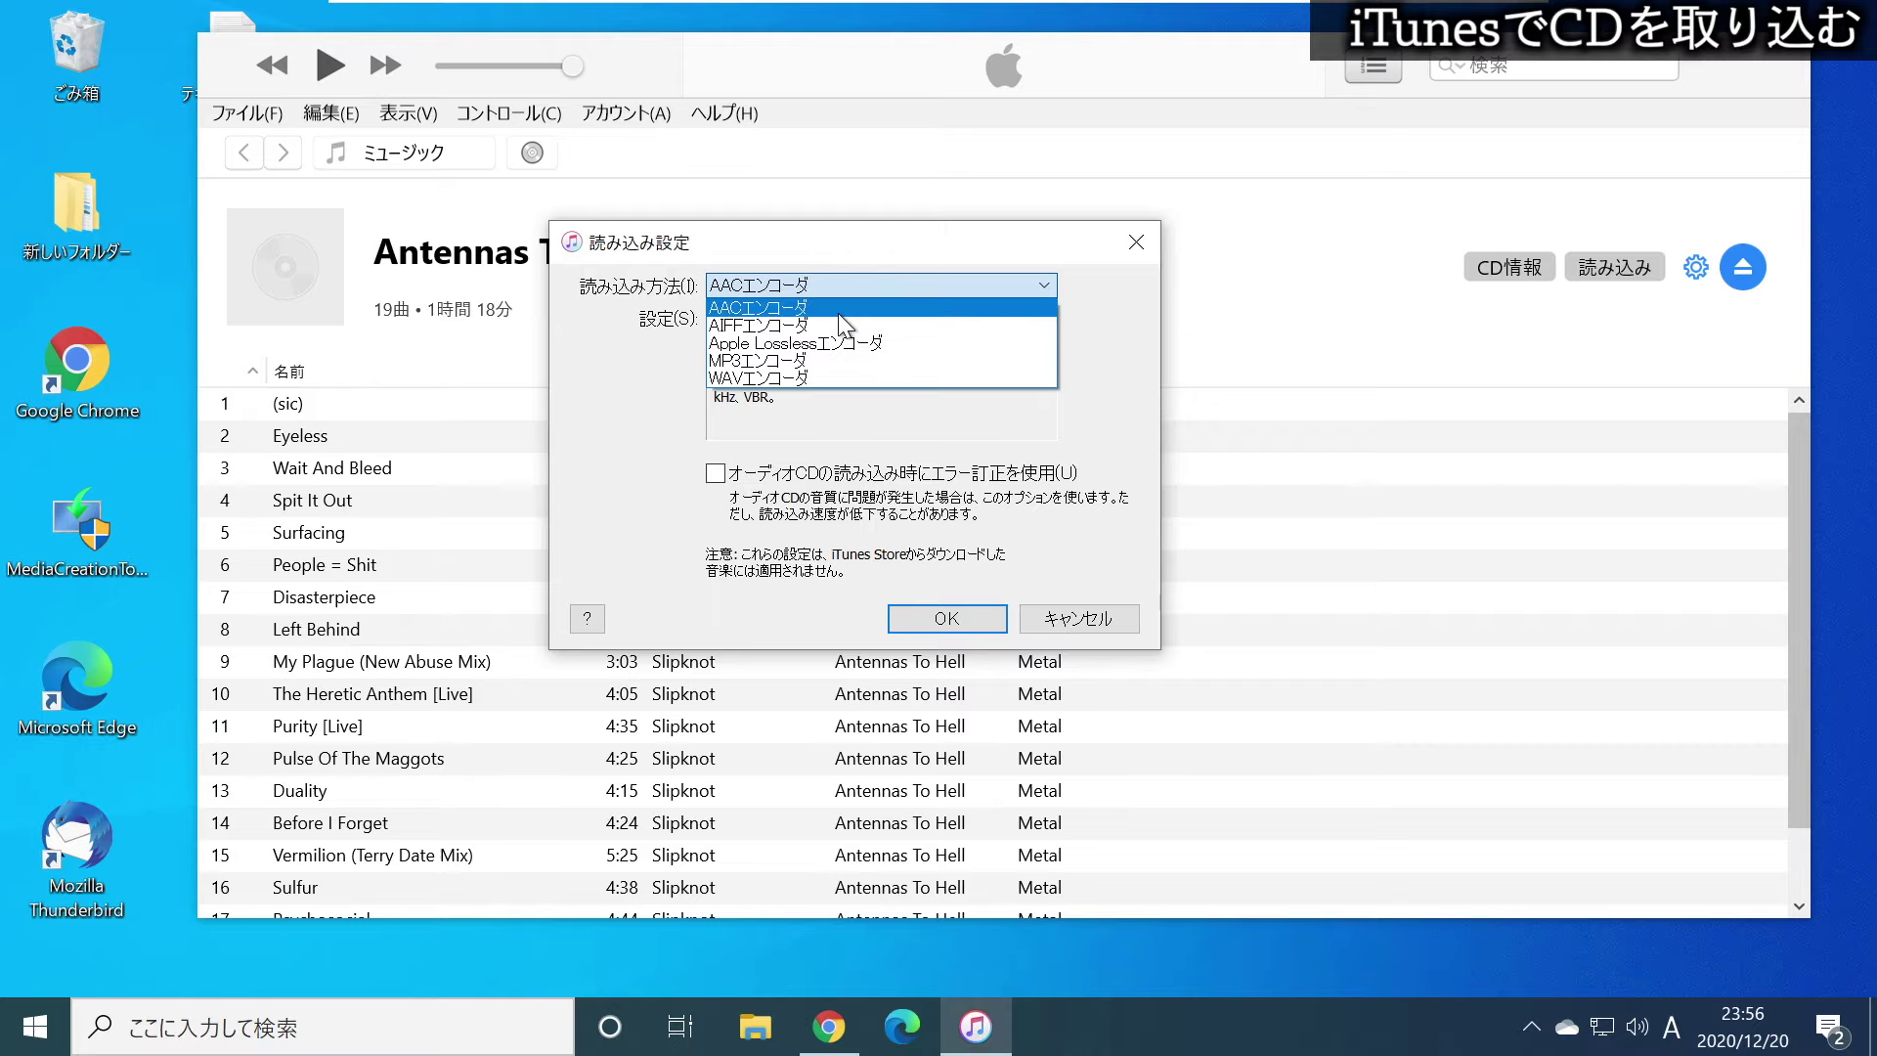
click(817, 285)
click(829, 284)
click(829, 284)
click(829, 285)
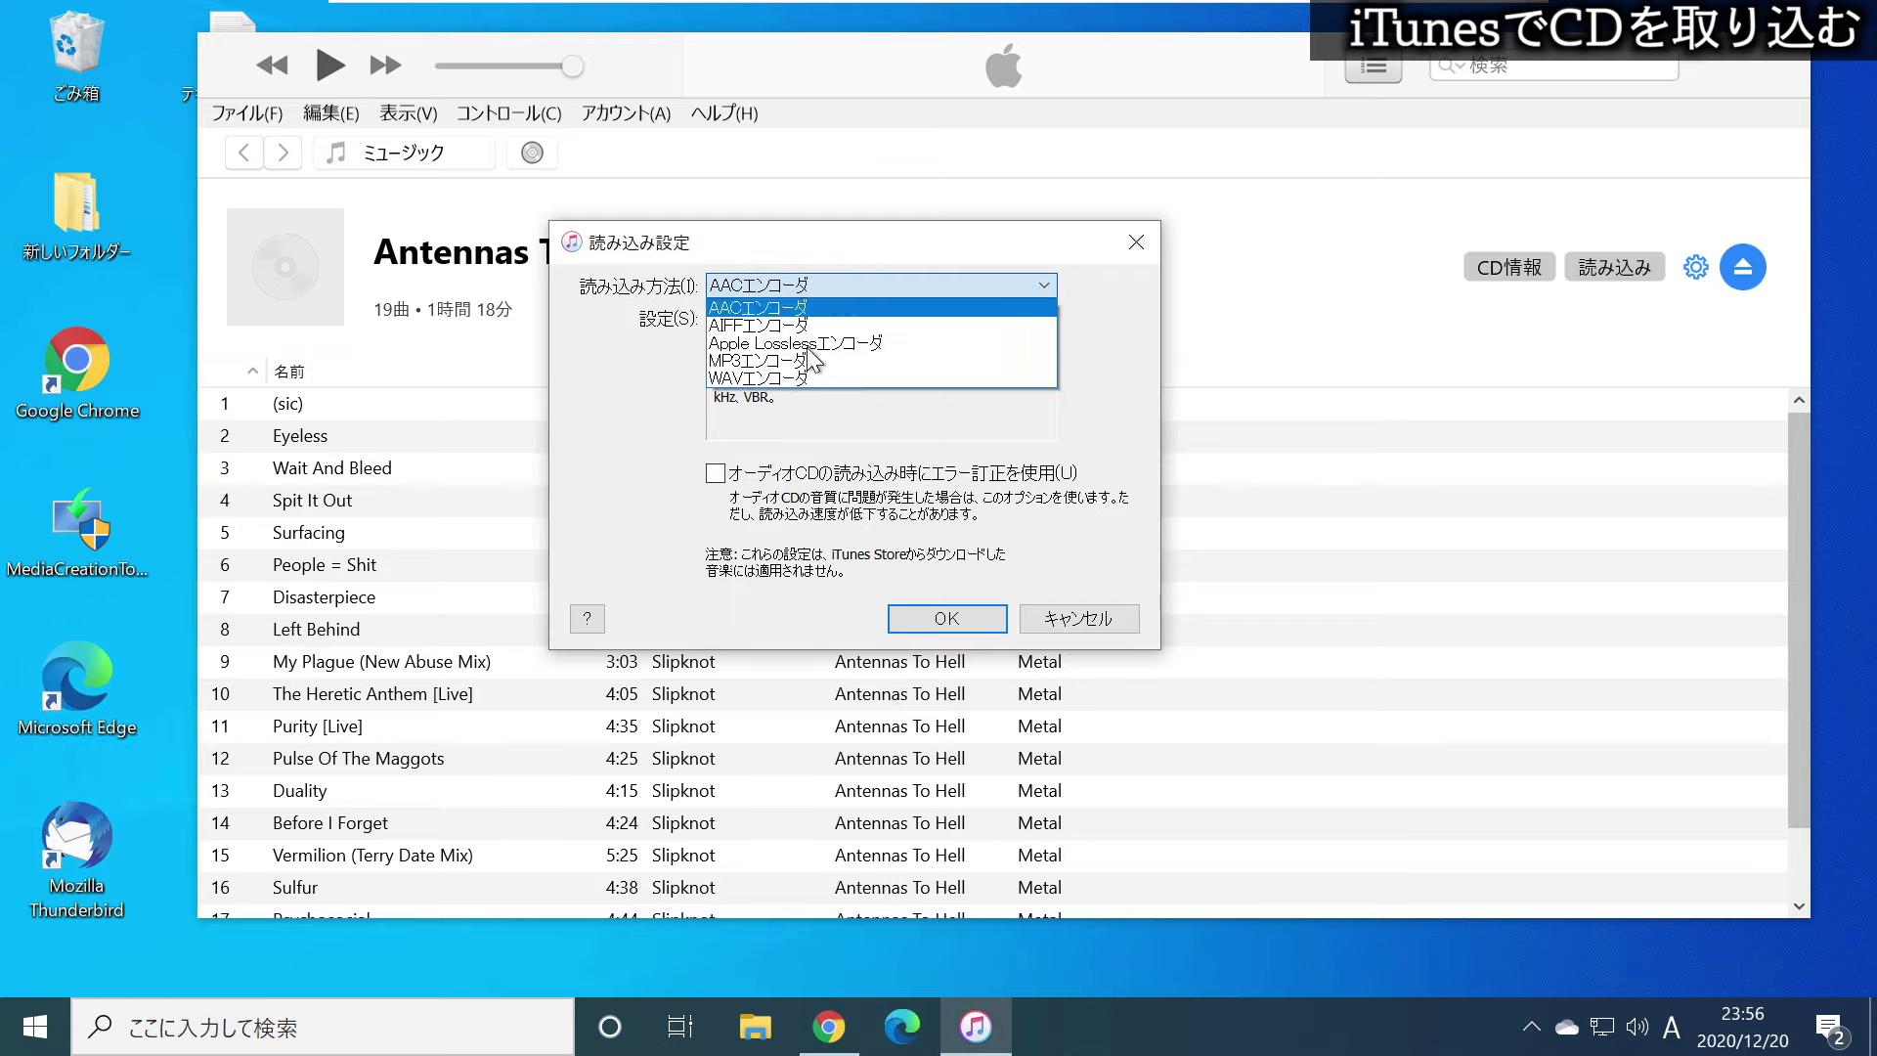
click(757, 362)
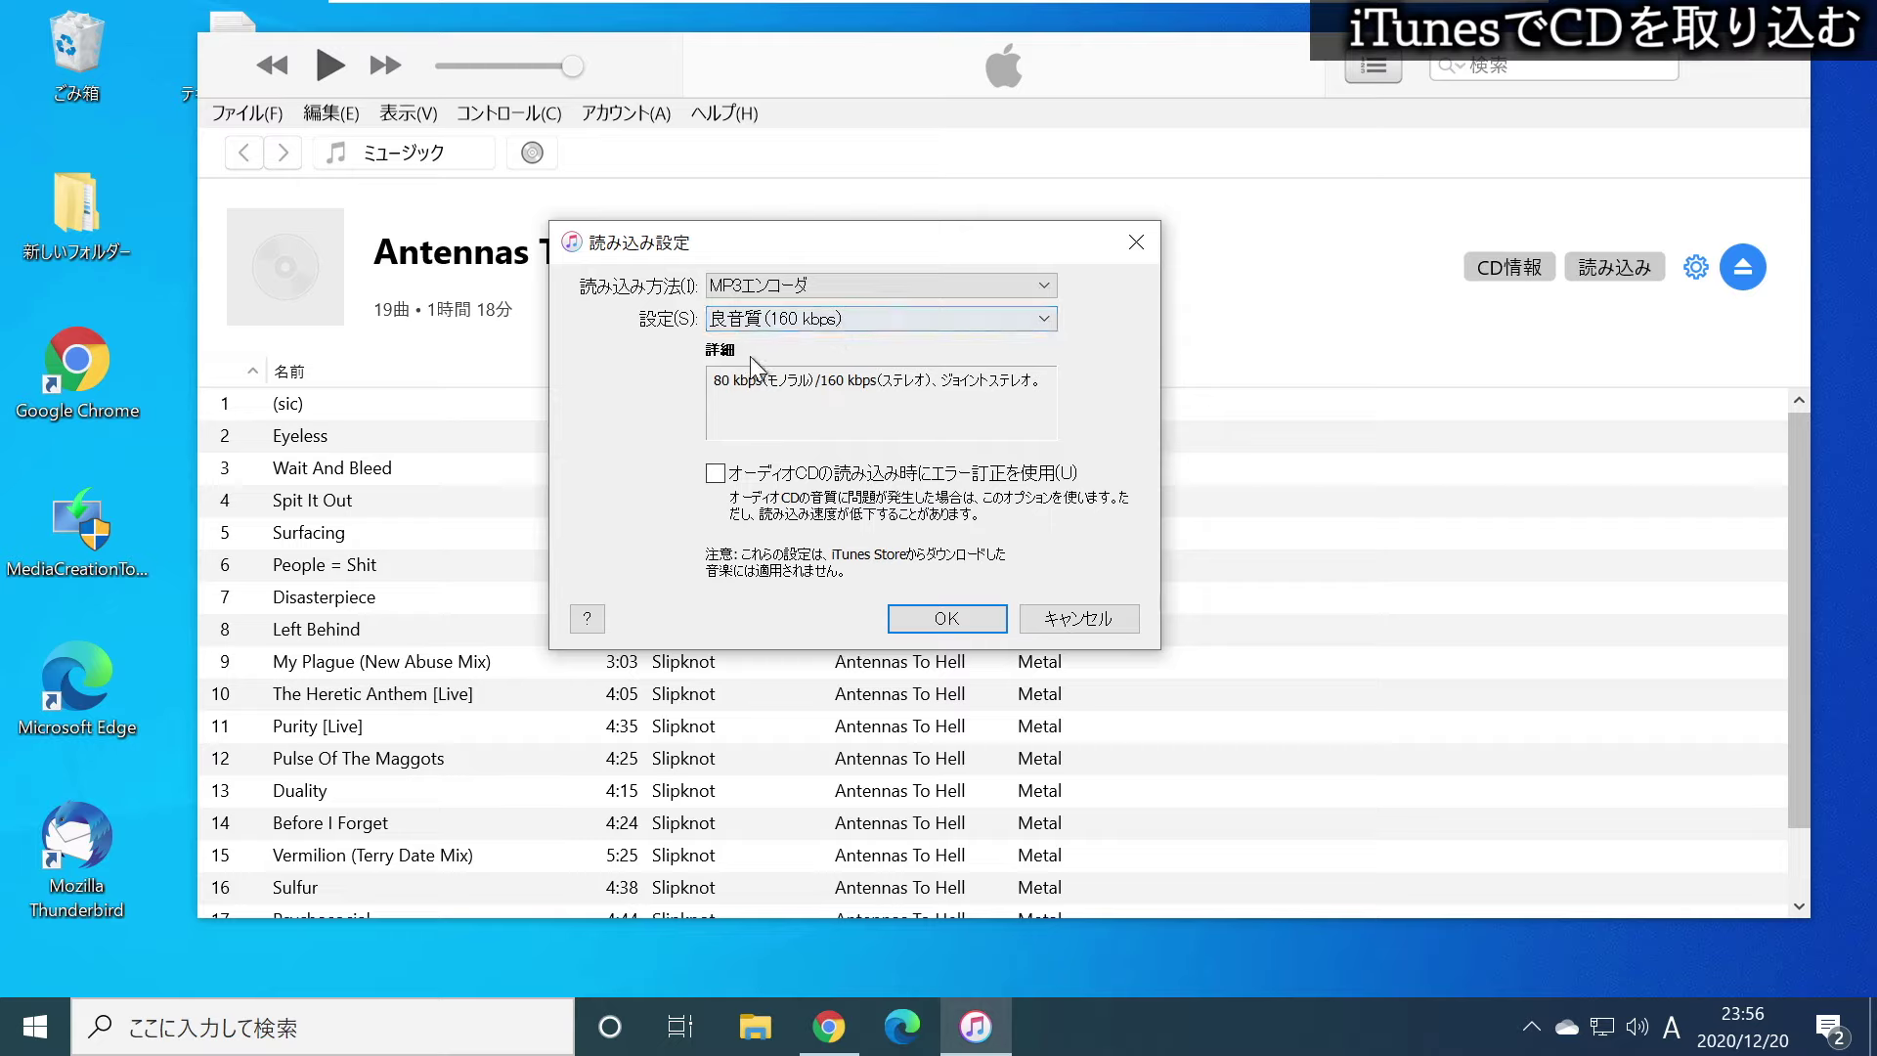
Set a custom MP3 stereo bit rate of 320 kbps and start importing the CD
click(794, 327)
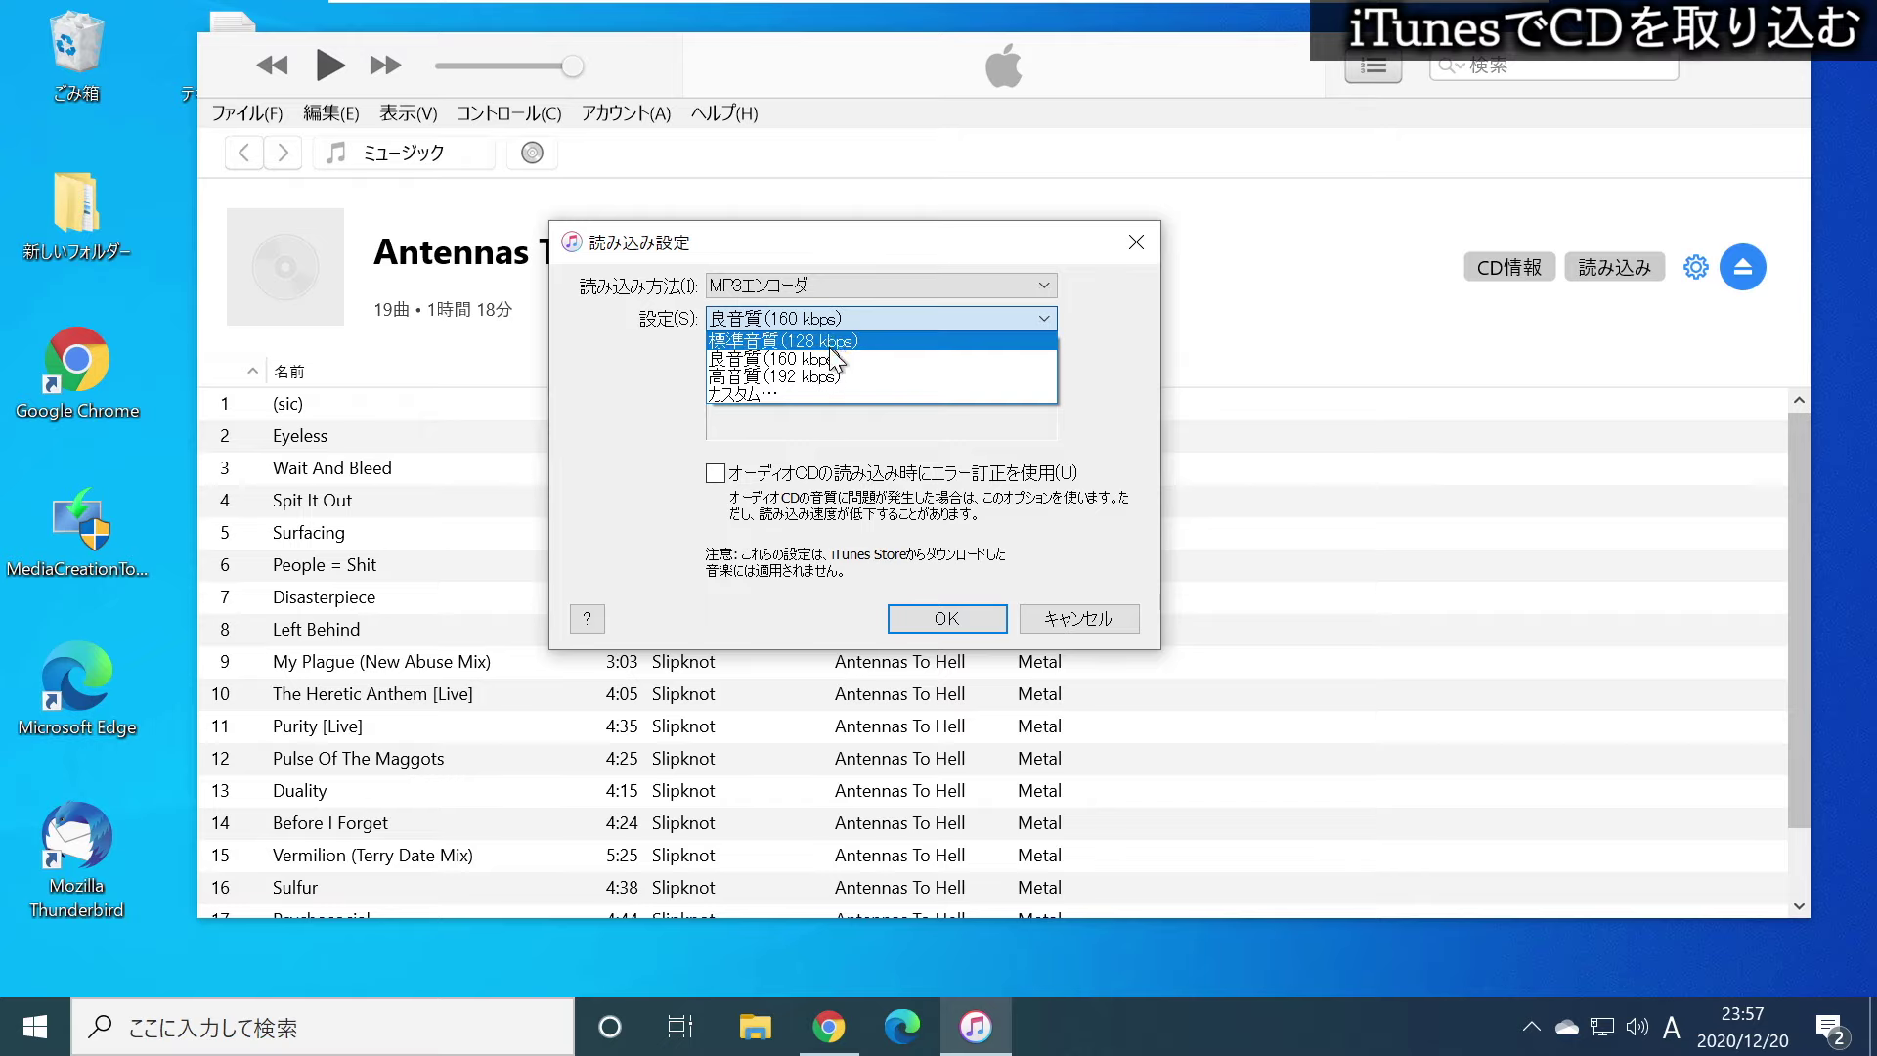
click(749, 394)
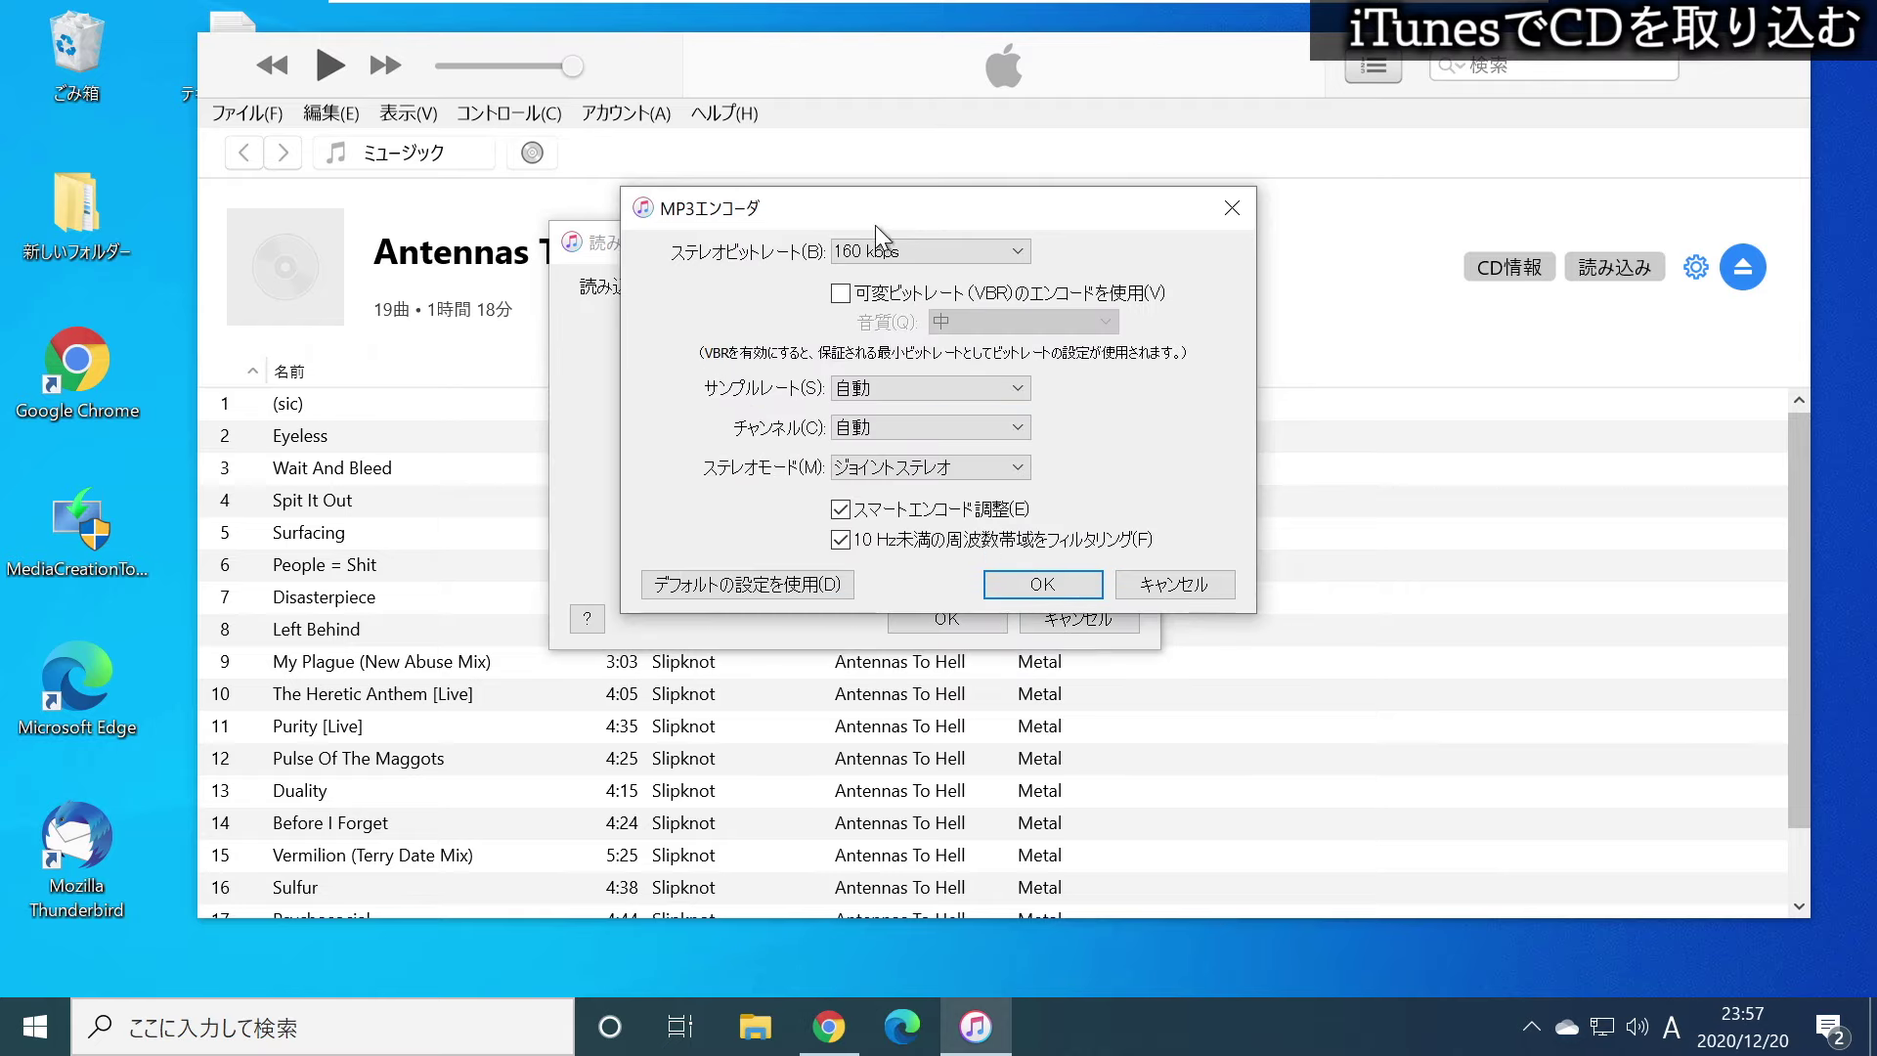
drag(872, 226, 888, 244)
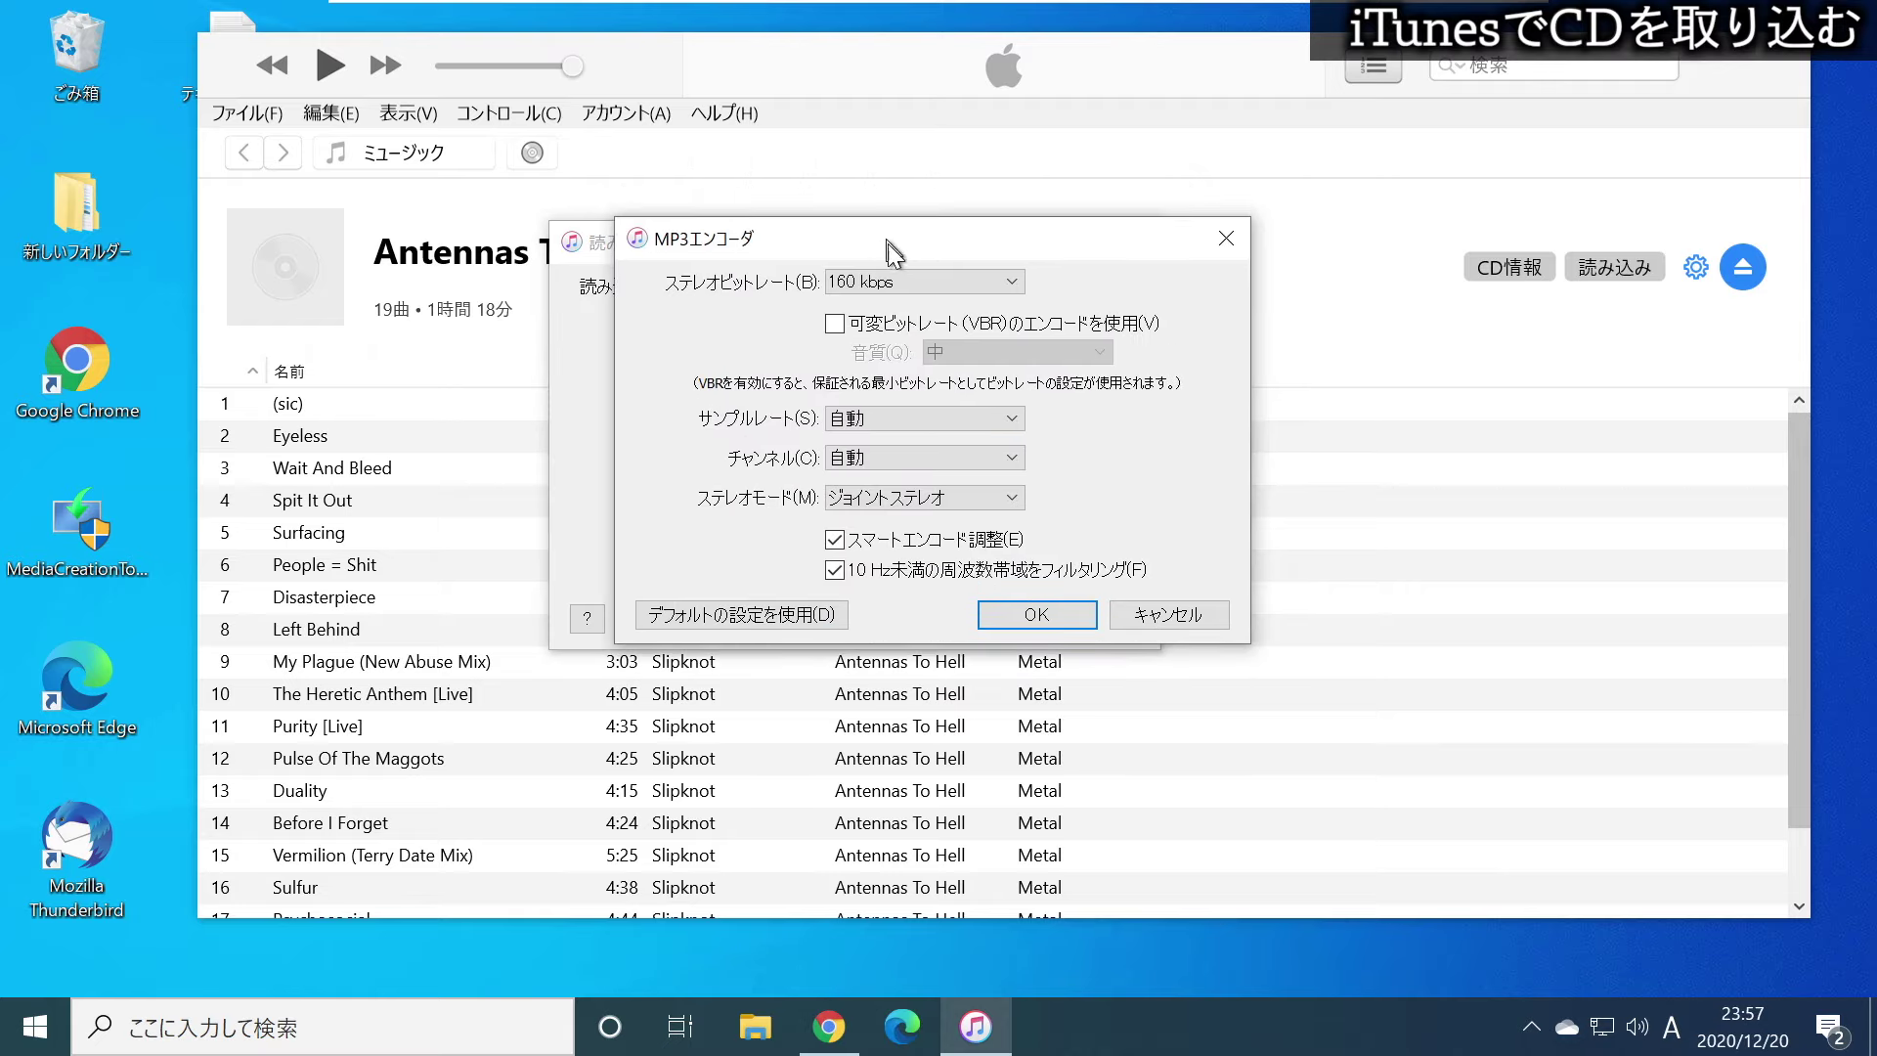
click(1005, 281)
click(683, 299)
click(917, 281)
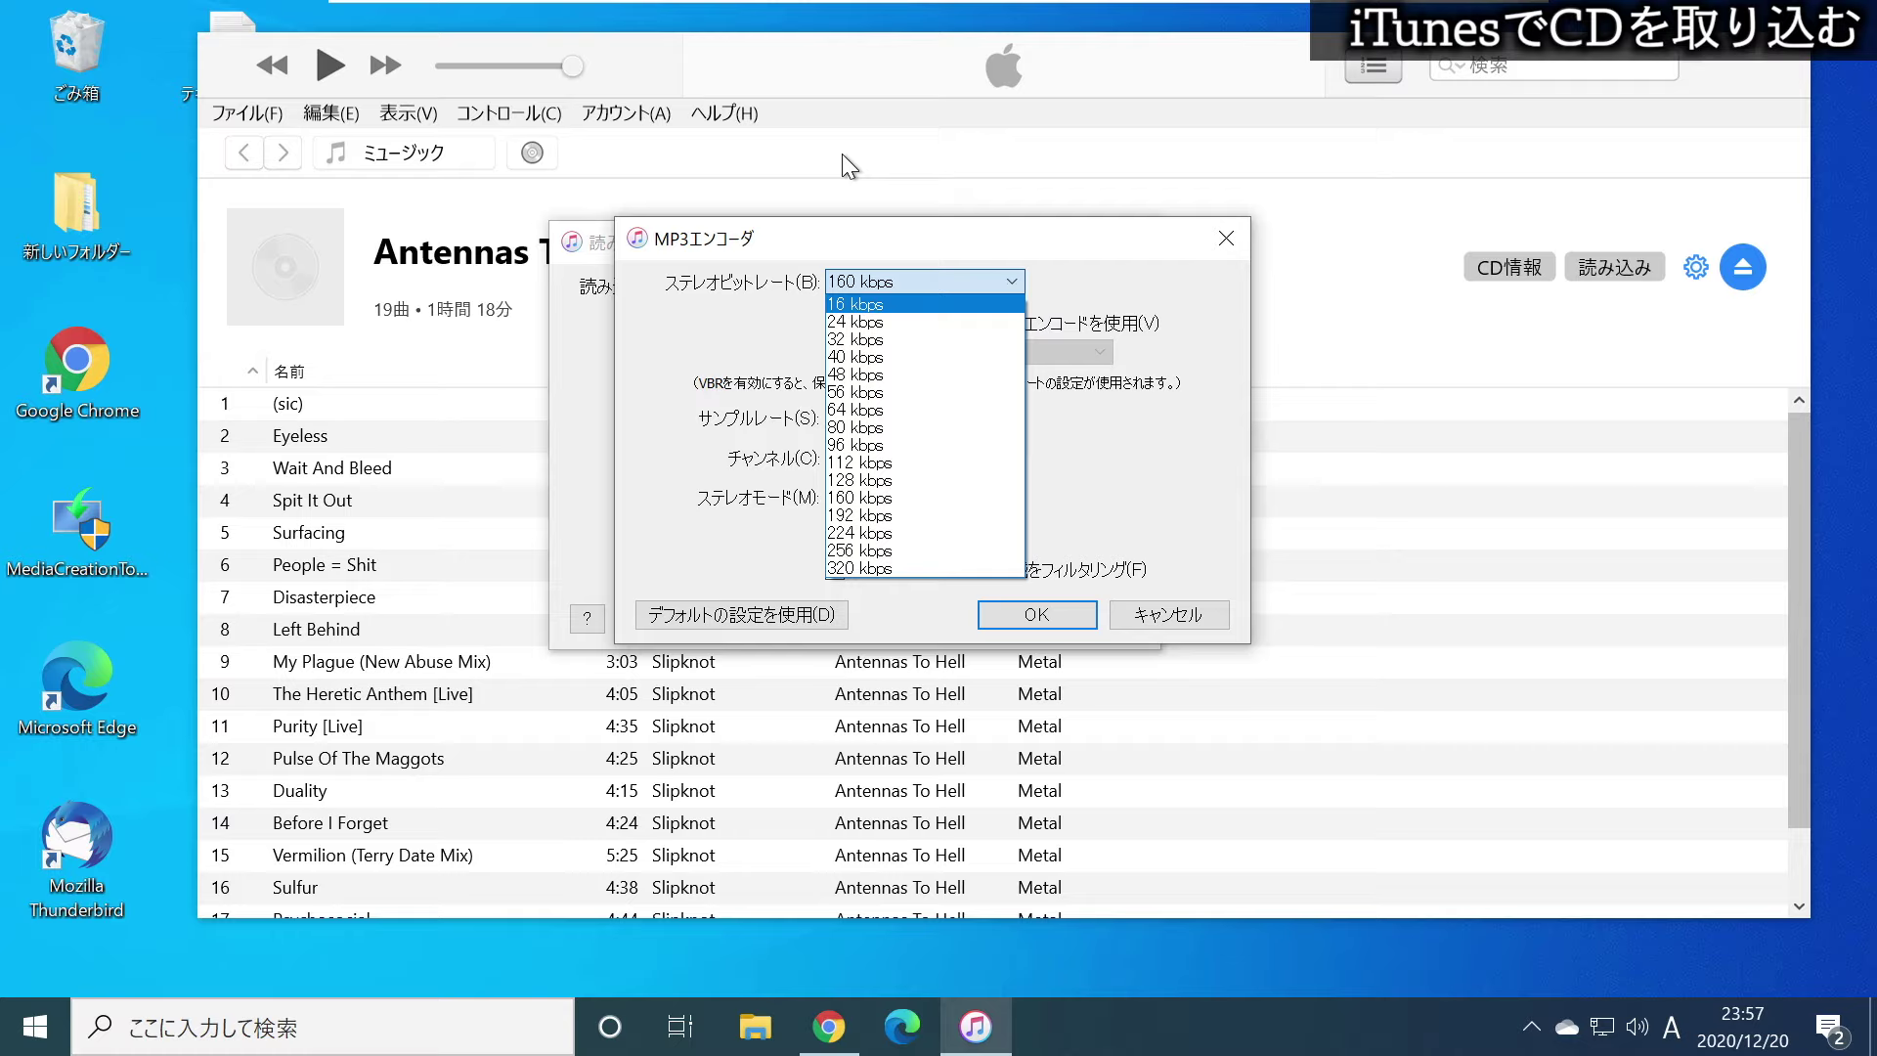
click(880, 568)
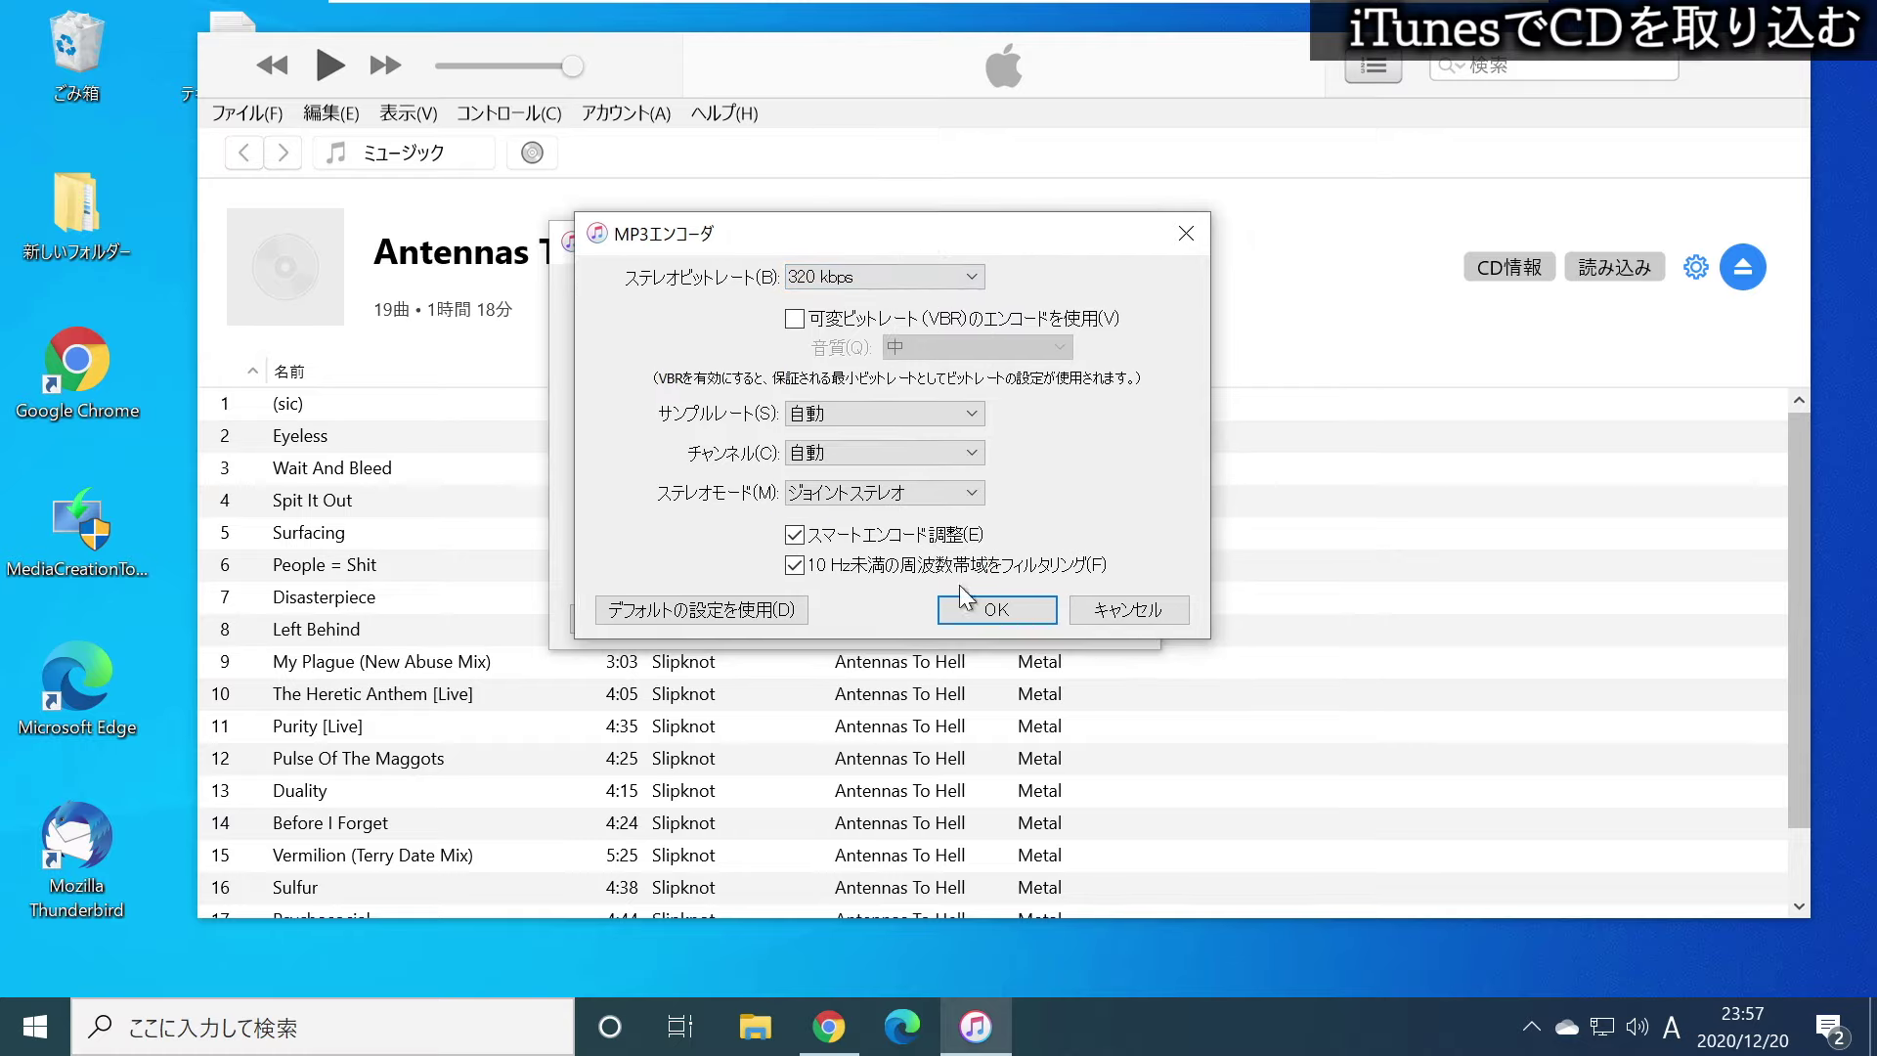
click(986, 611)
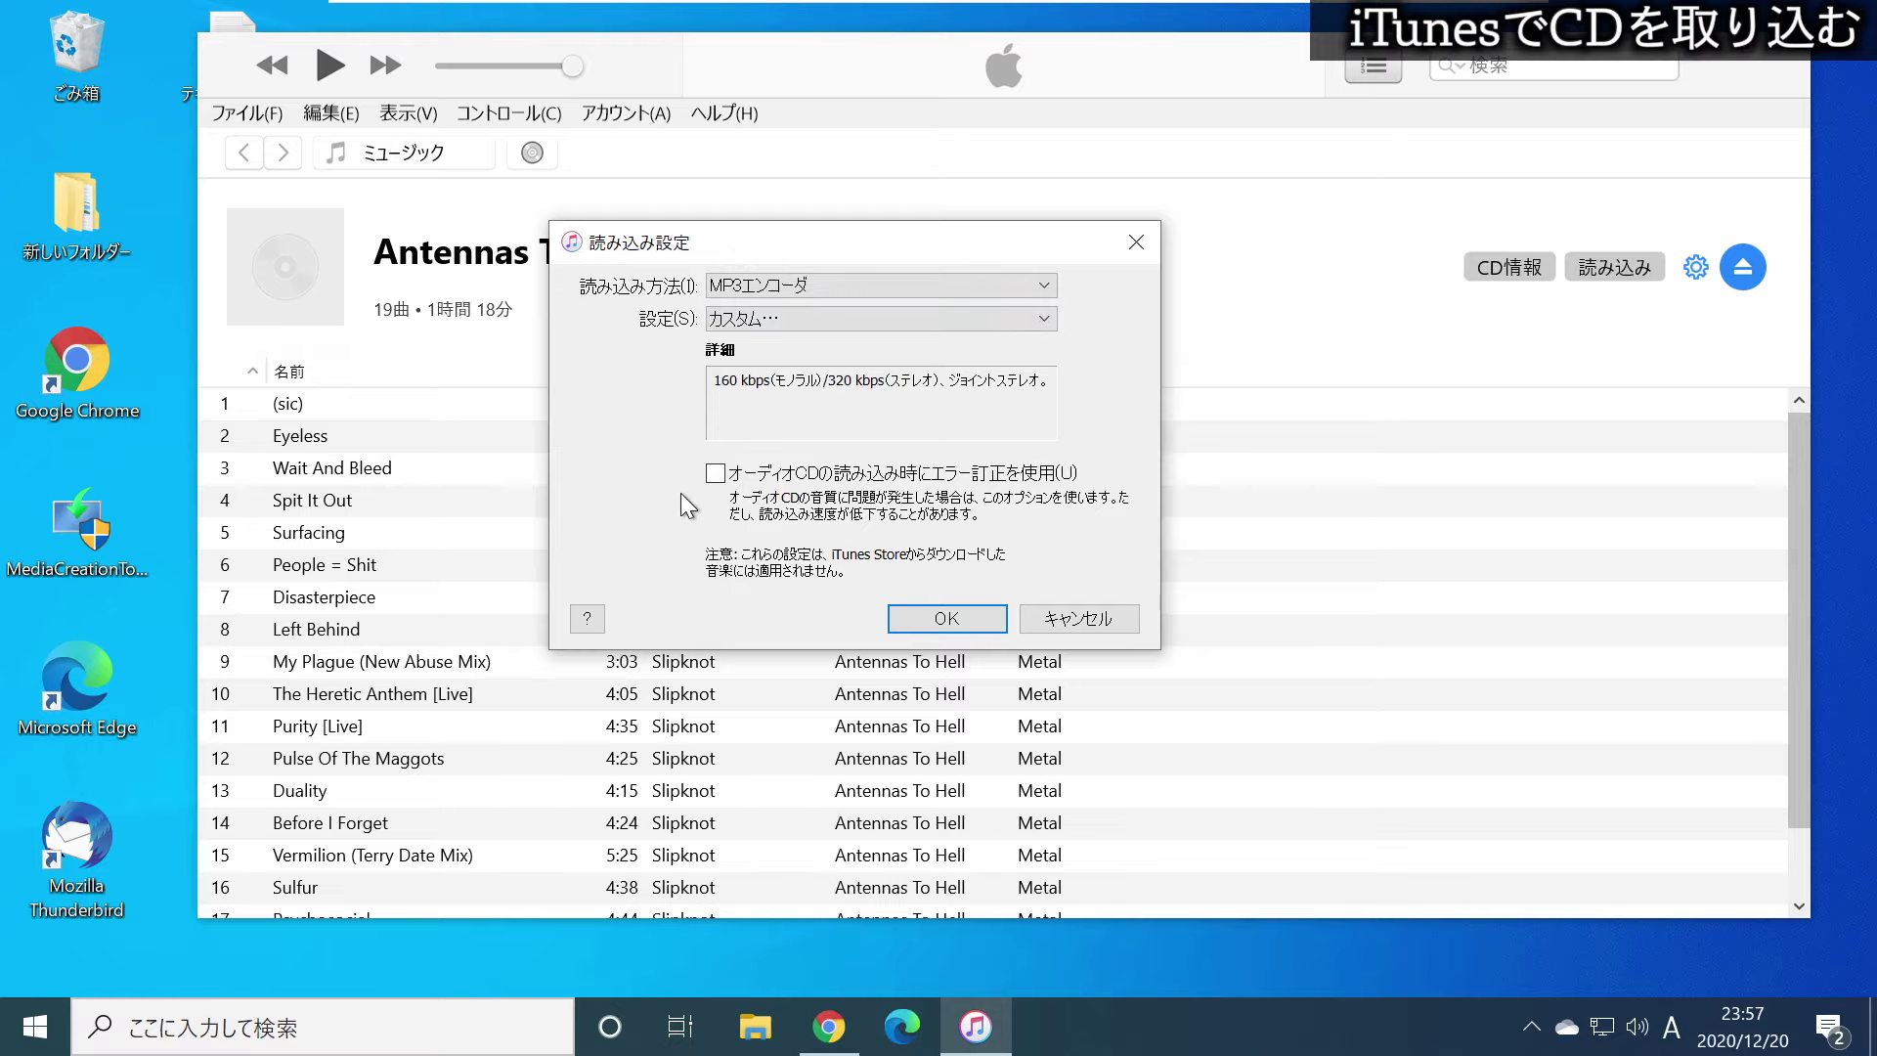
click(930, 620)
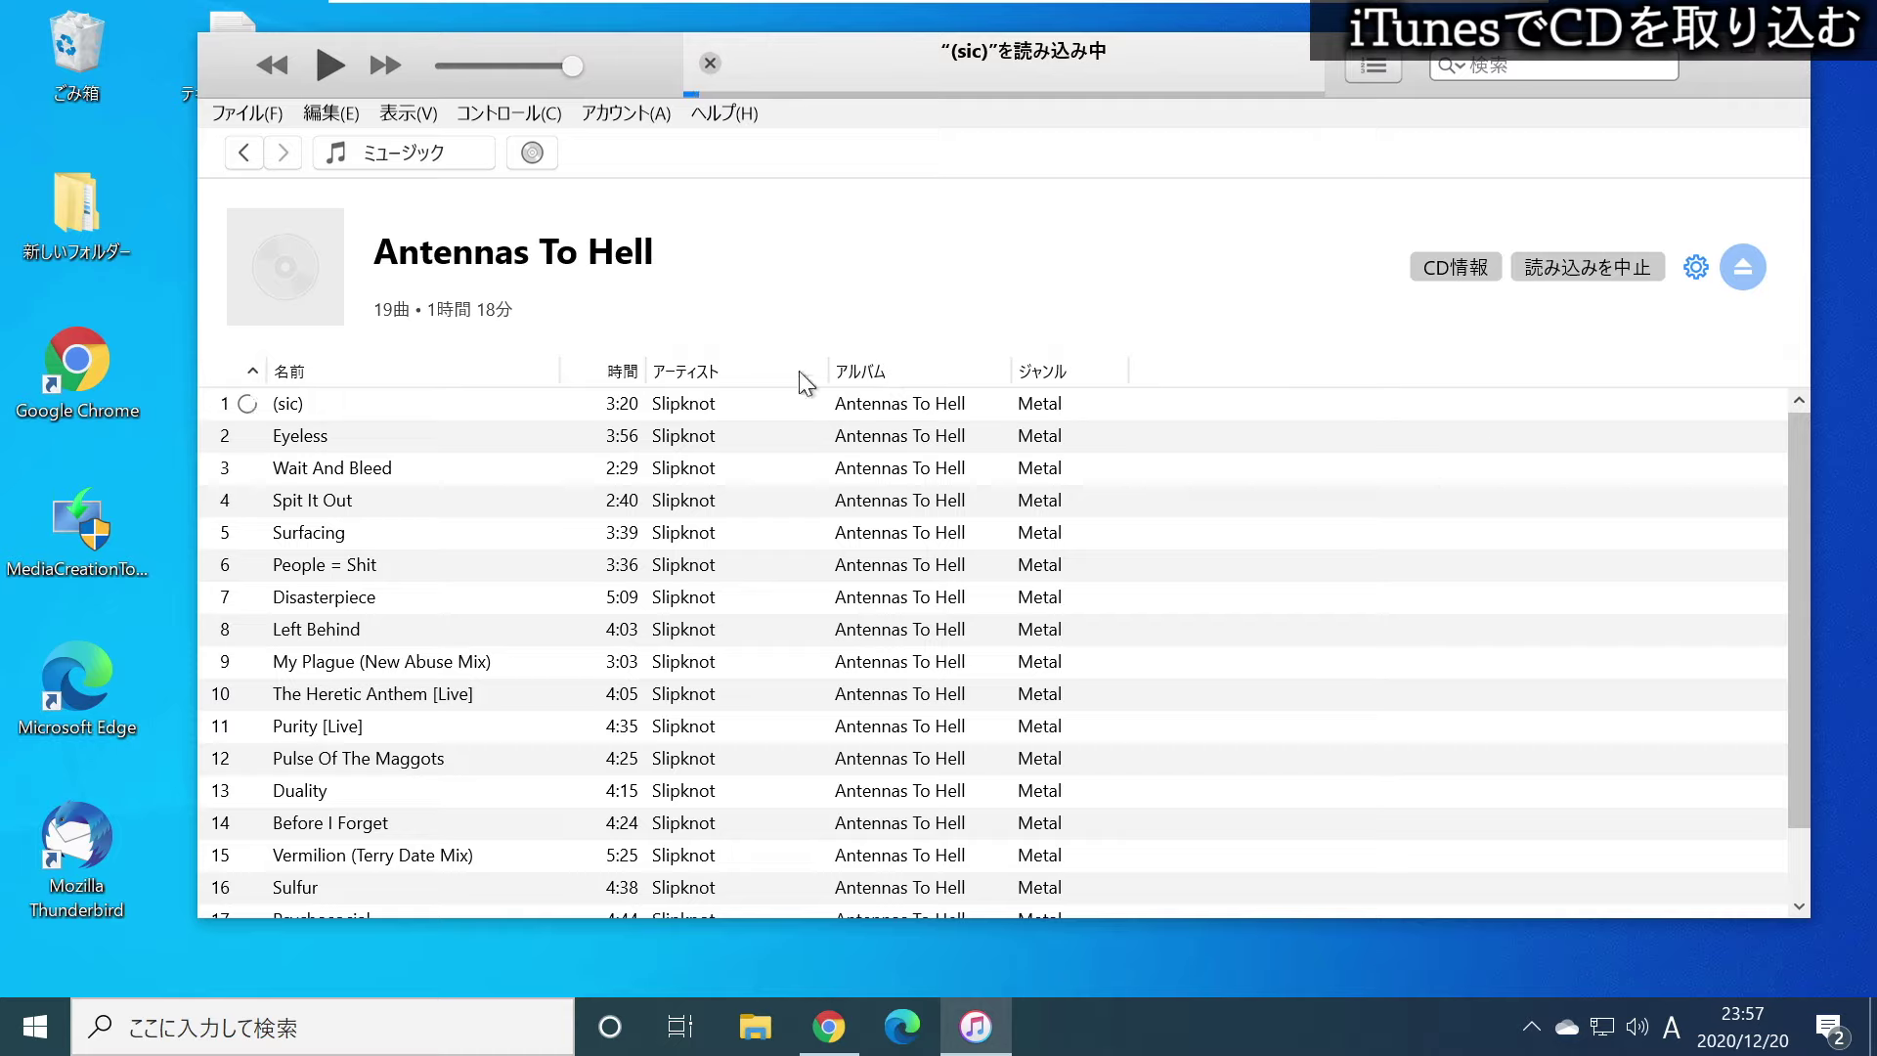